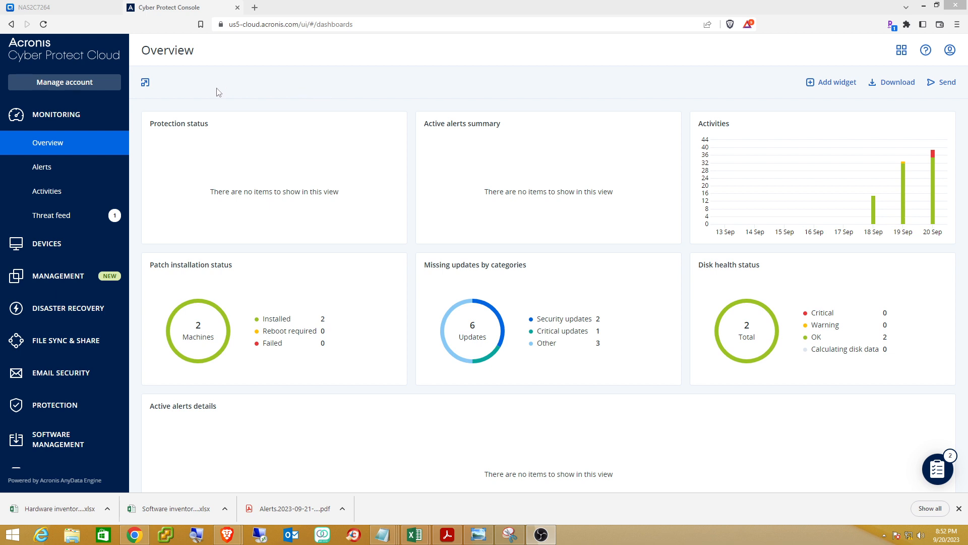
Download the Windows workstation agent installer from Unmanaged machines, dismissing the duplicate Save As dialog.
click(47, 244)
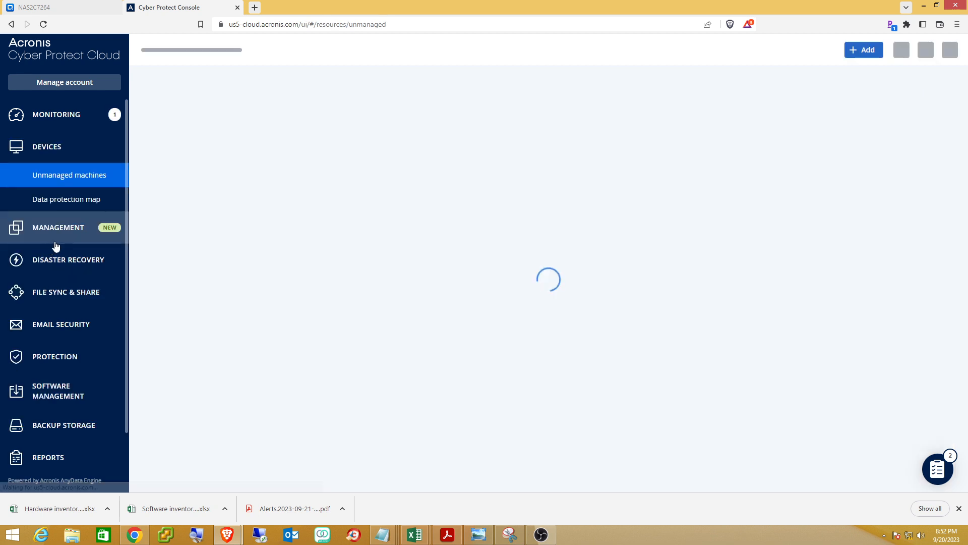
click(866, 52)
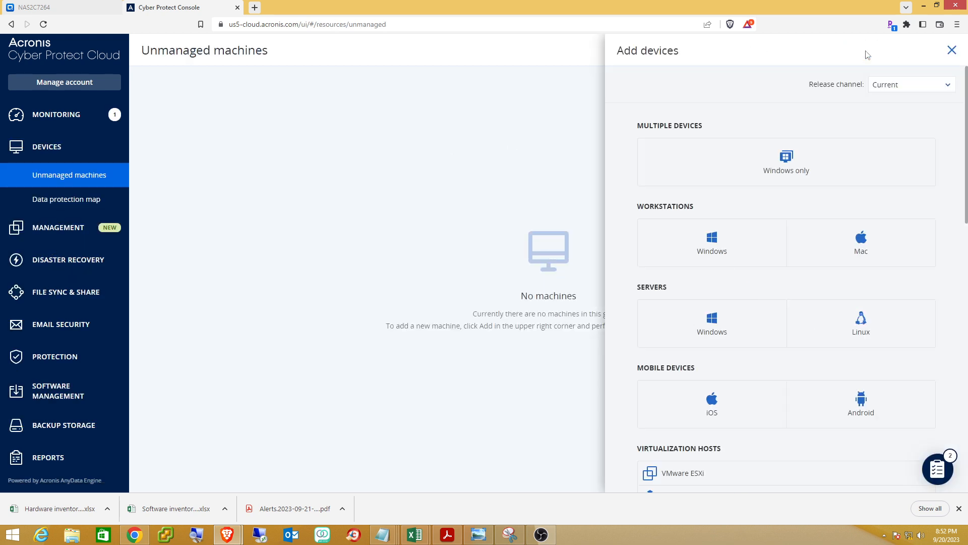
click(672, 248)
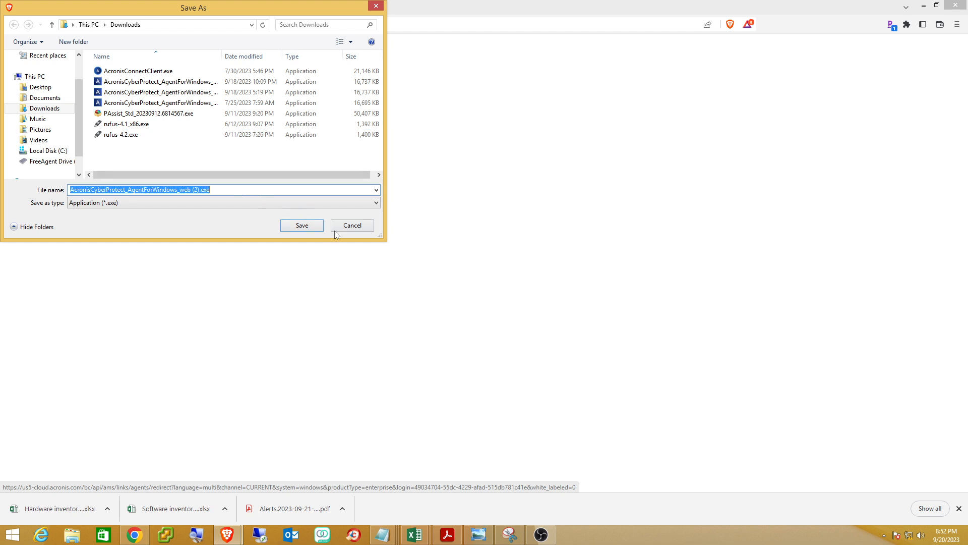
click(349, 228)
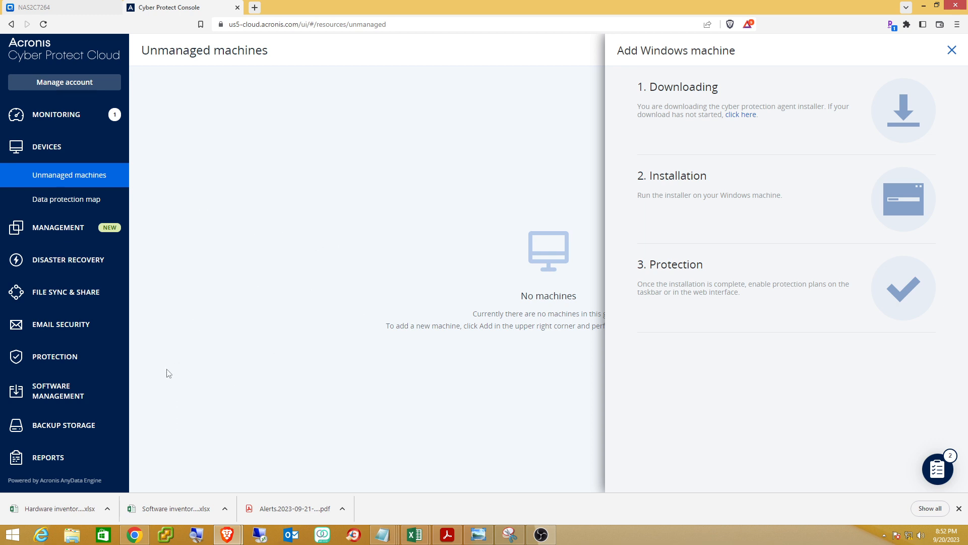
In the VirtualPC1 console, run the Acronis installer from the Downloads folder.
click(128, 539)
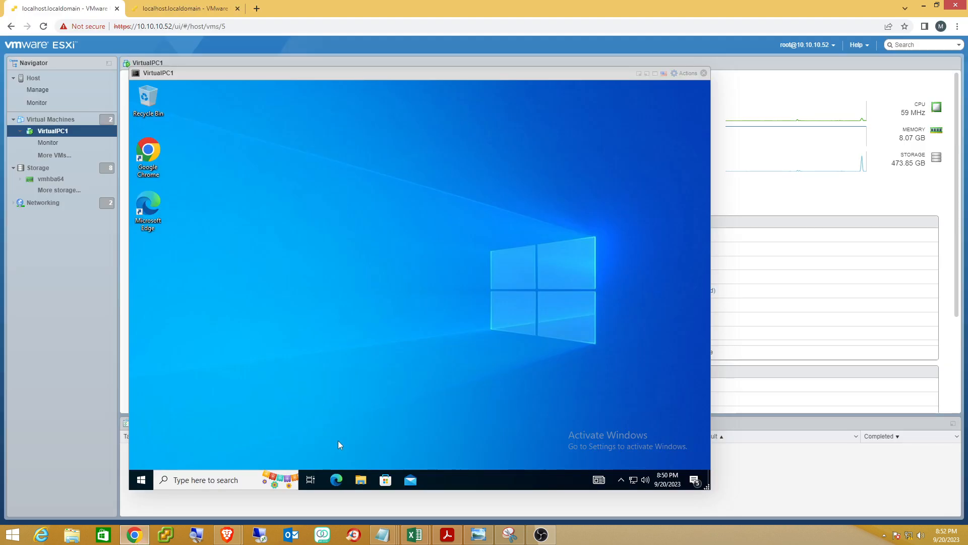
click(361, 478)
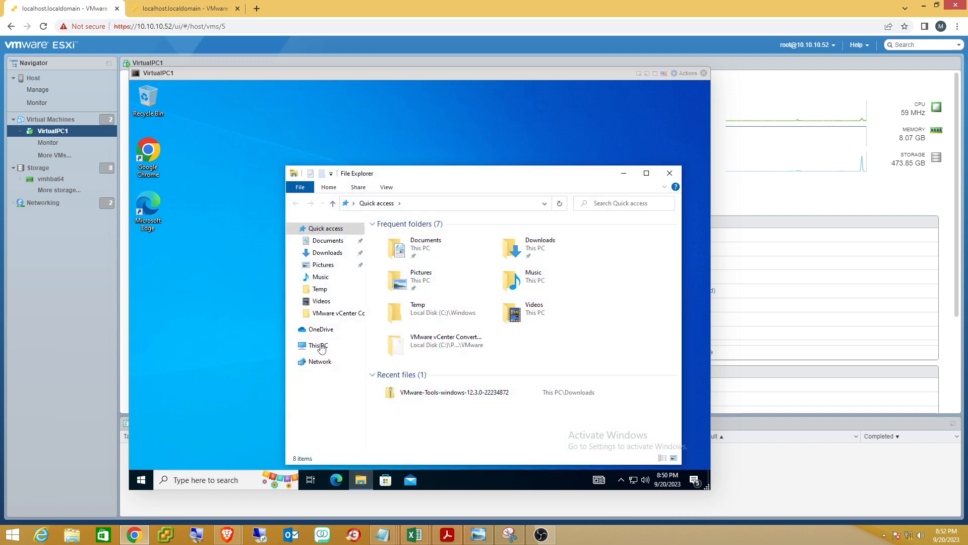
click(321, 346)
click(322, 254)
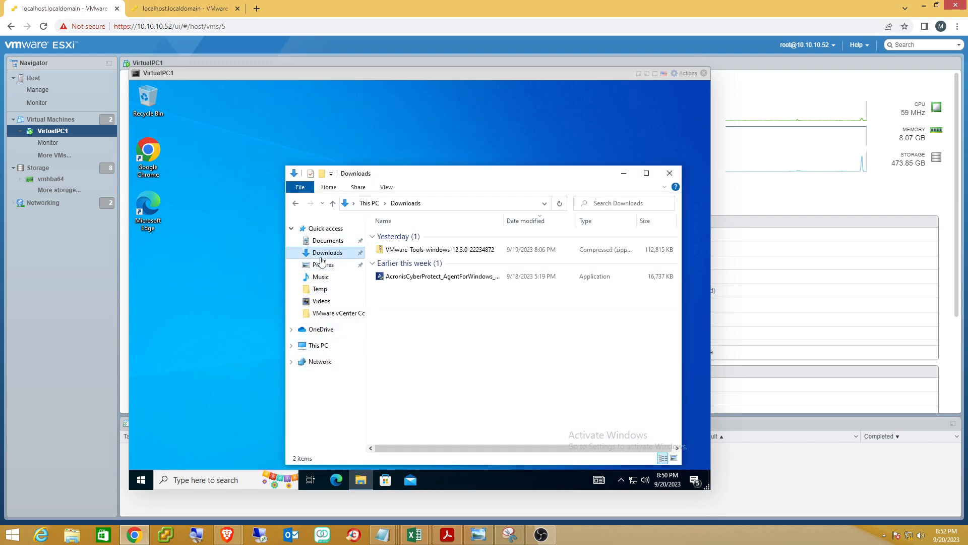
double_click(416, 279)
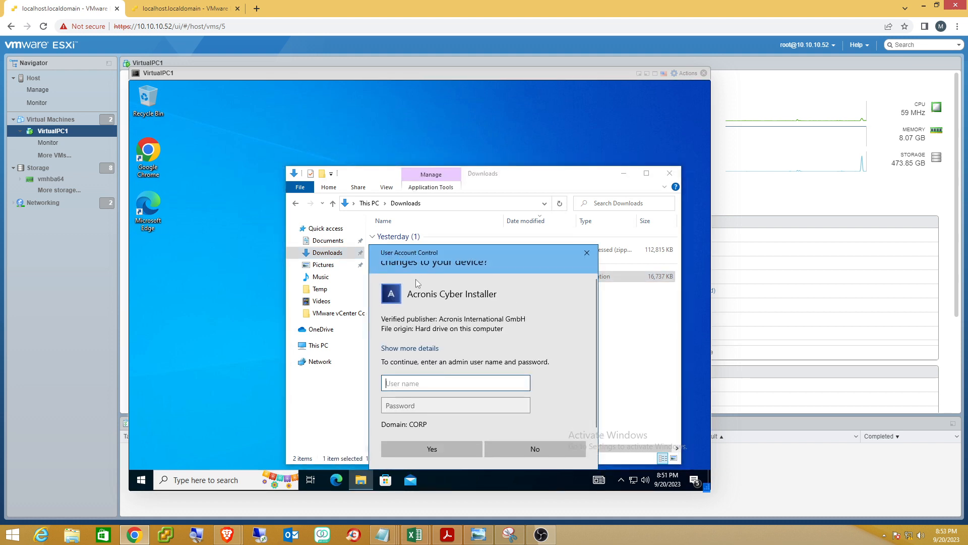
Approve the UAC prompt with the administrator account and its password.
text(administrator)
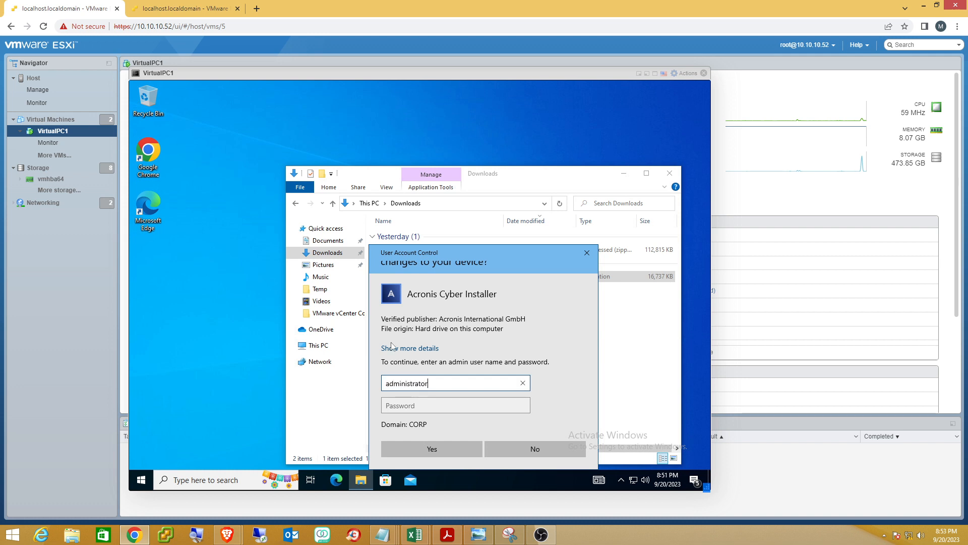
key(Tab)
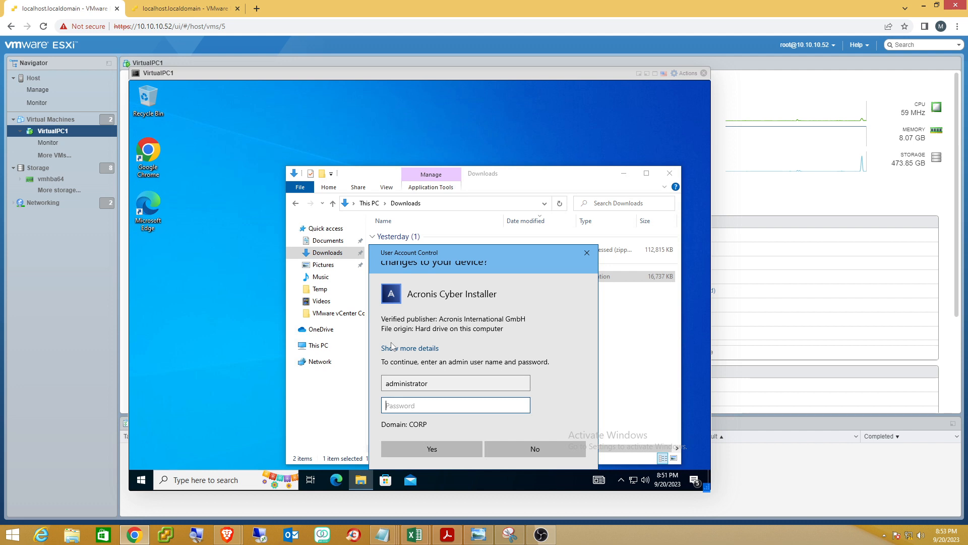
text(•••••••••)
click(429, 449)
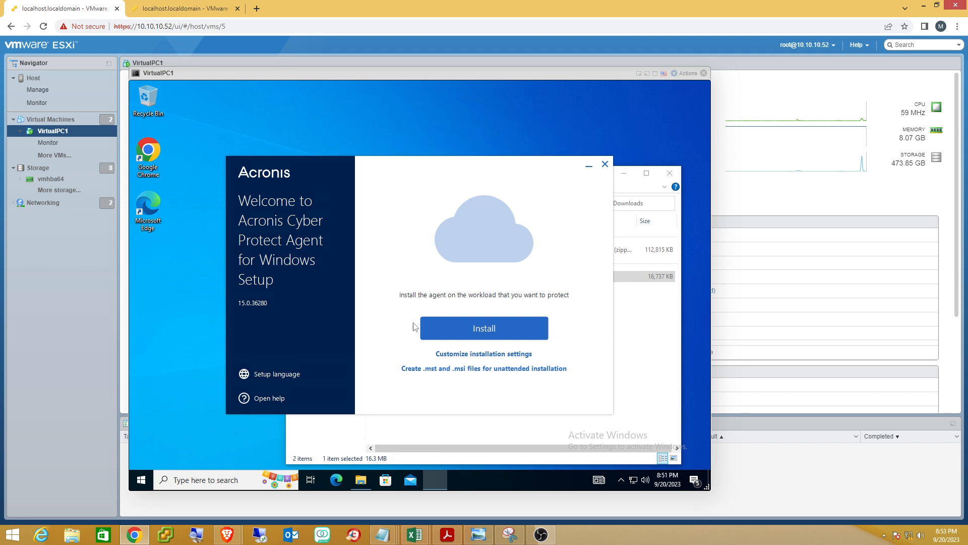
Install the Acronis Cyber Protect agent on VirtualPC1 using the default setup options.
click(458, 329)
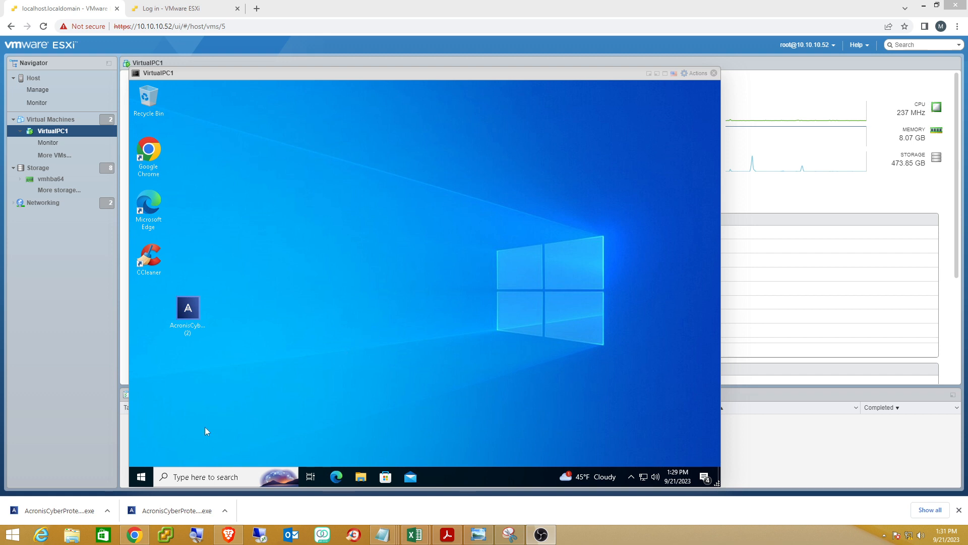
Return to the Cyber Protect console and browse All devices, showing four unprotected machines.
click(231, 536)
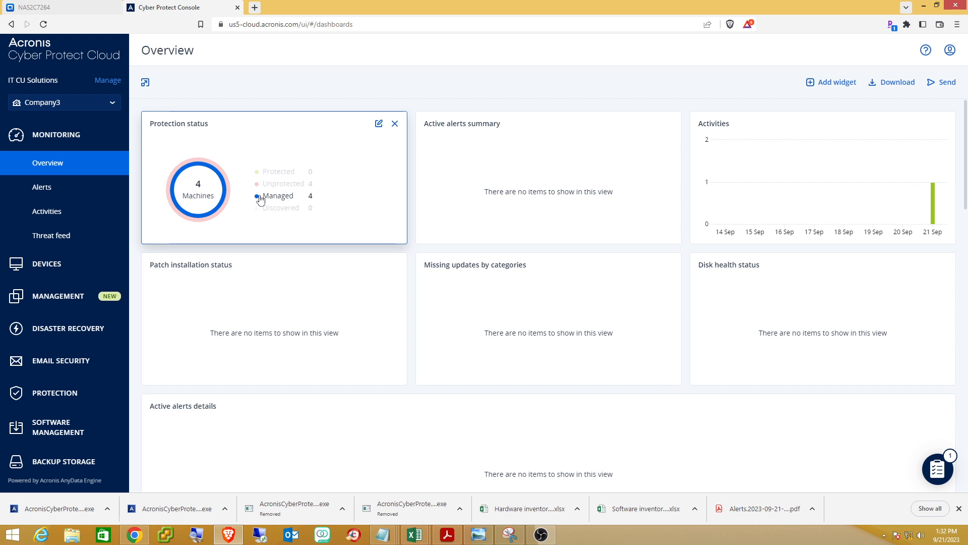
click(65, 262)
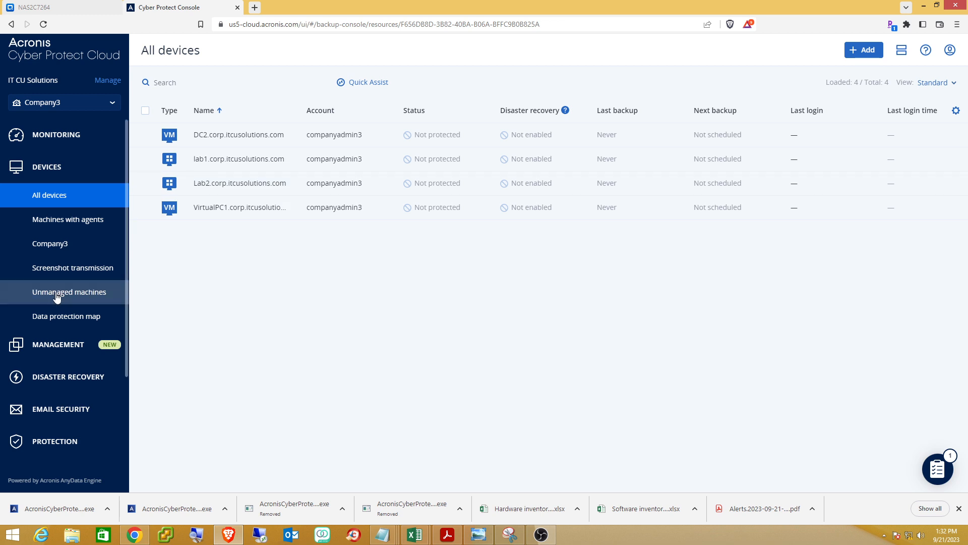
scroll(57, 297, down, 3)
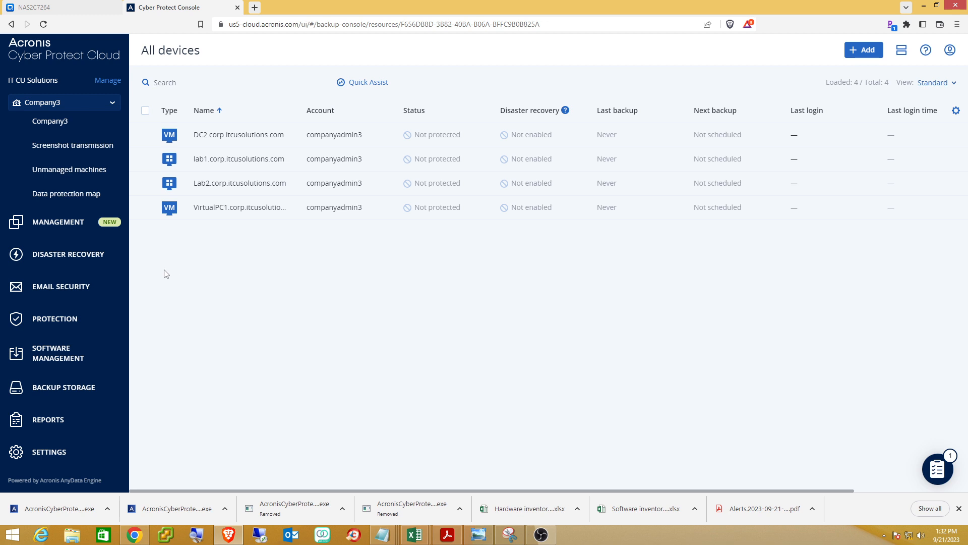
Open Backup Storage under Management to view the empty companyadmin3 cloud location.
click(57, 223)
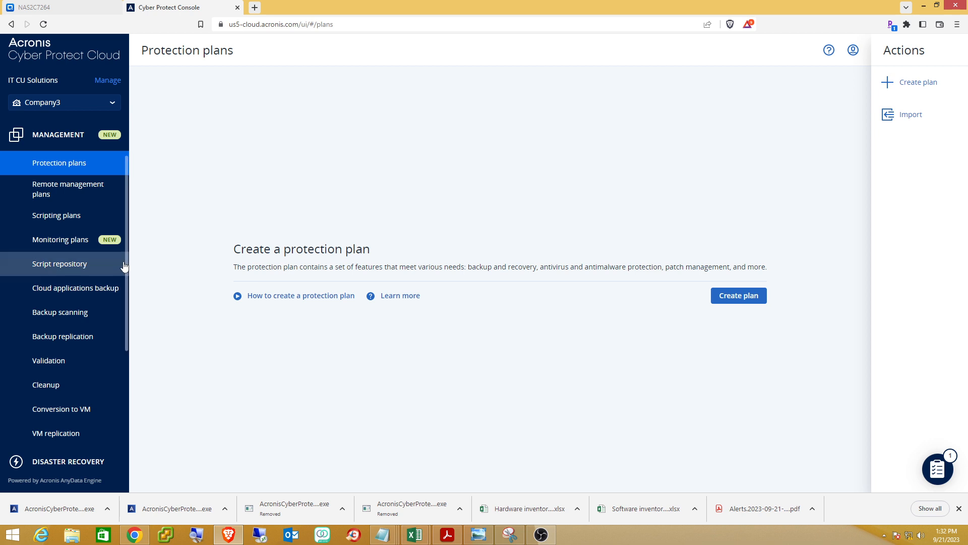
drag(126, 267, 124, 356)
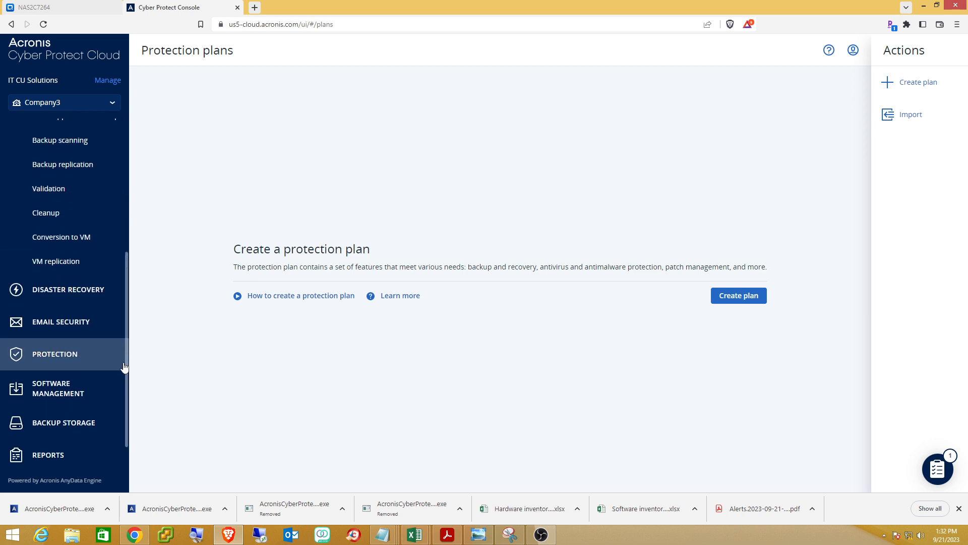
click(64, 422)
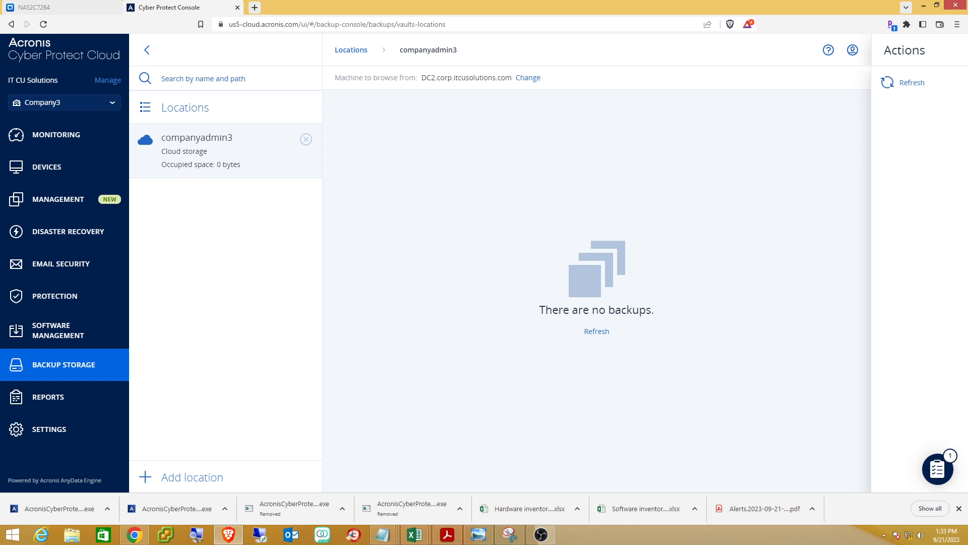
Refresh the backup storage page and begin adding a new location.
click(603, 332)
click(922, 89)
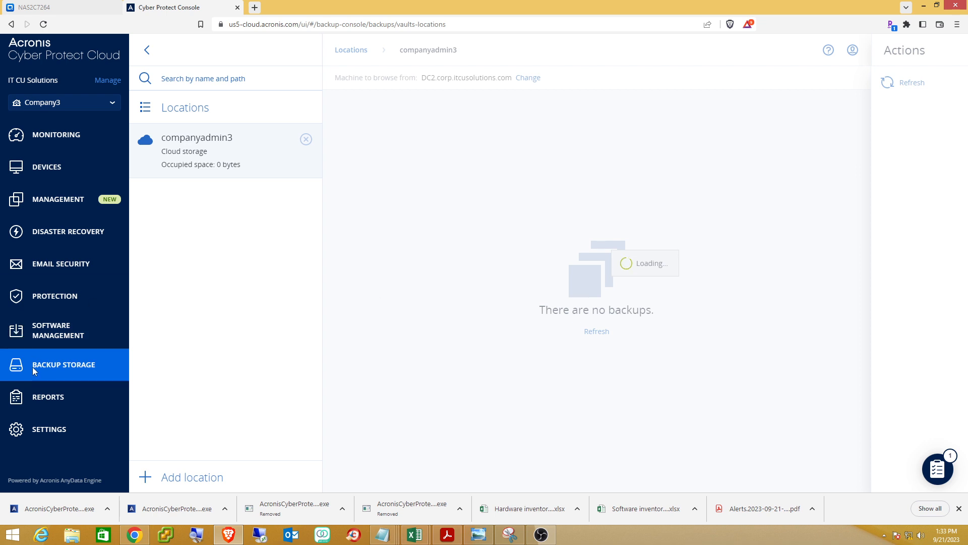
click(184, 479)
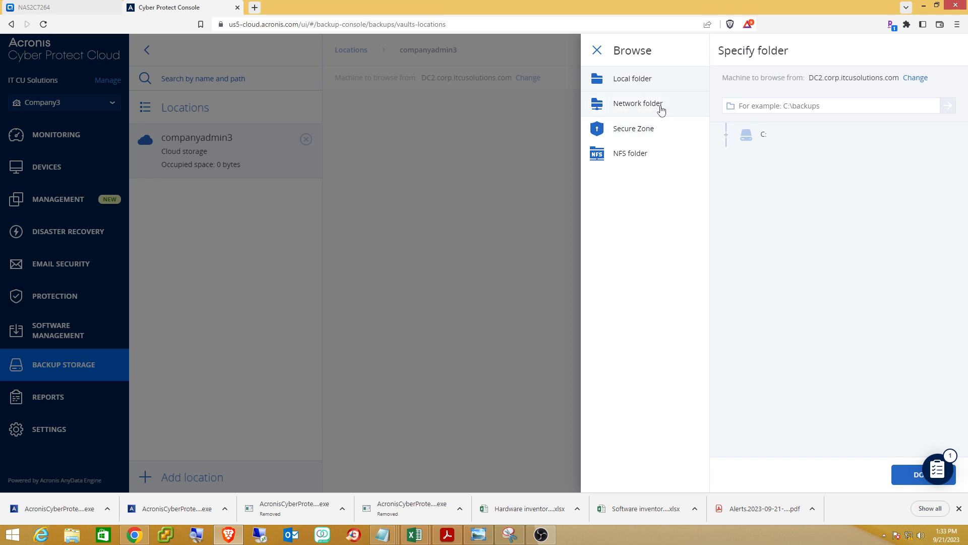
Choose Network folder and enter the share path \\10.2.2.60\backup.
click(647, 105)
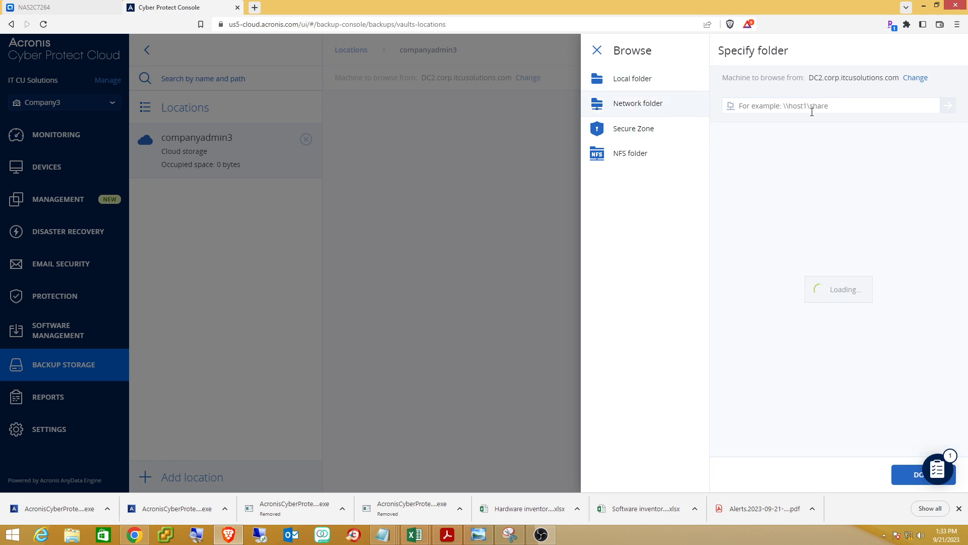
click(853, 106)
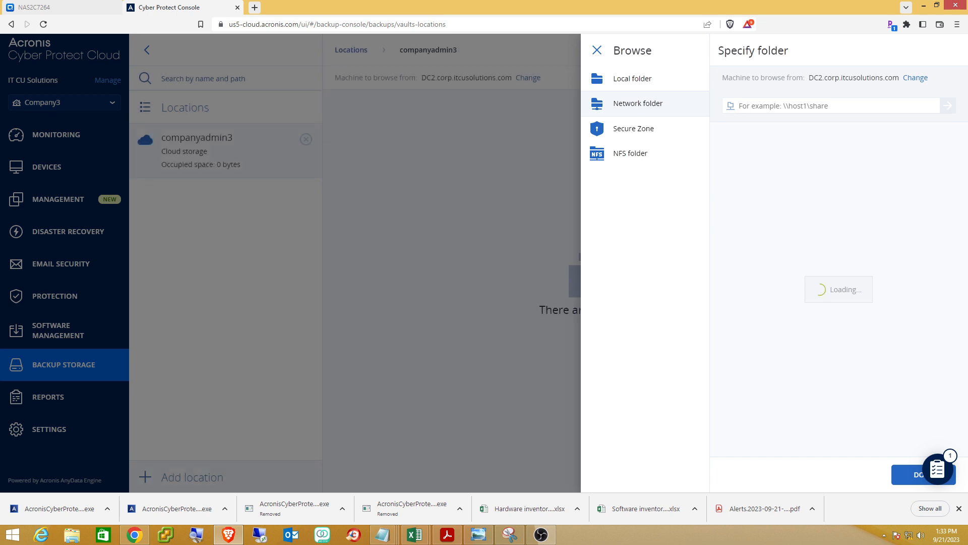
key(alt+Tab)
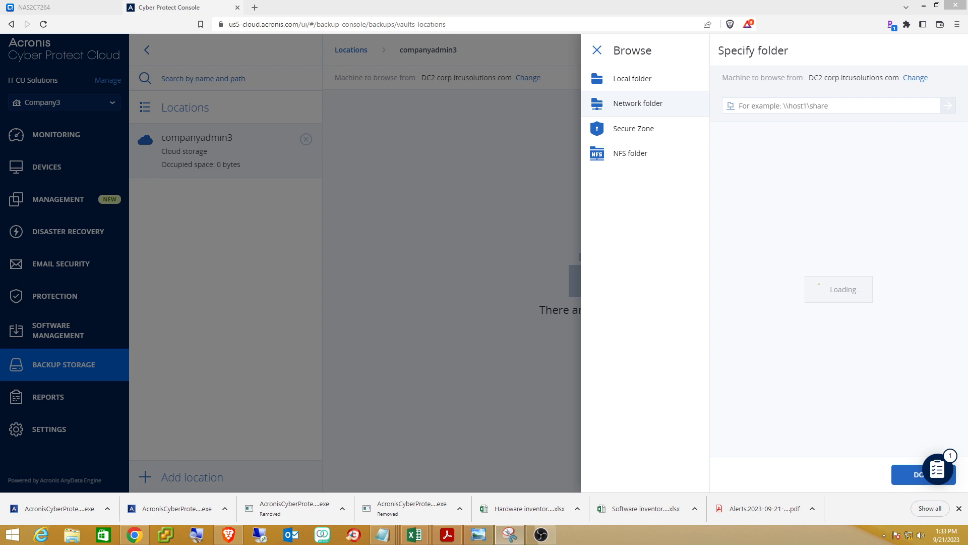
click(761, 109)
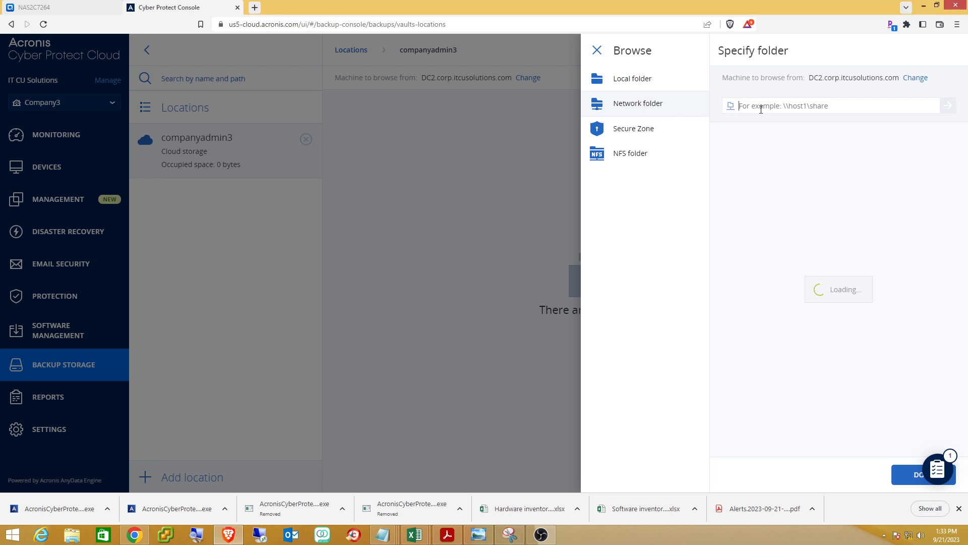
text(\\)
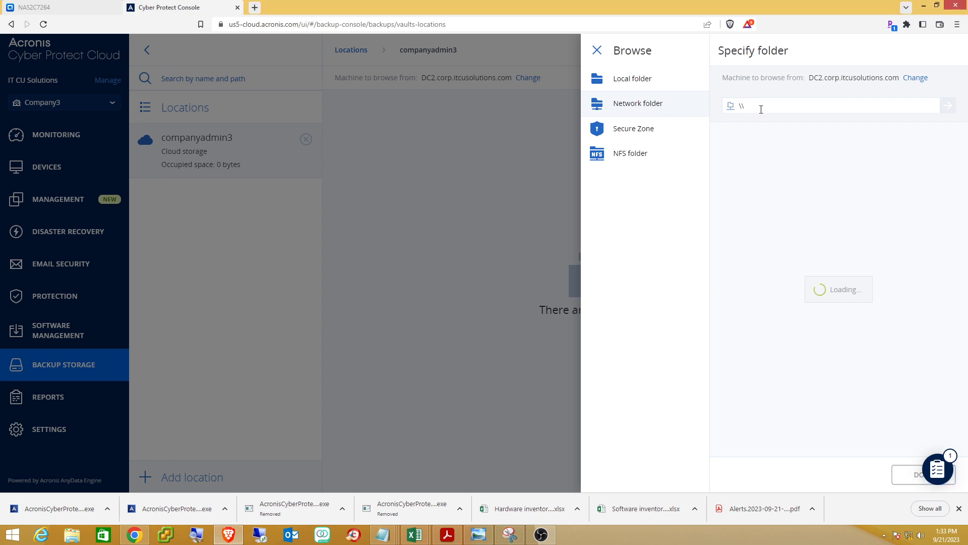
text(10.2.2.60\)
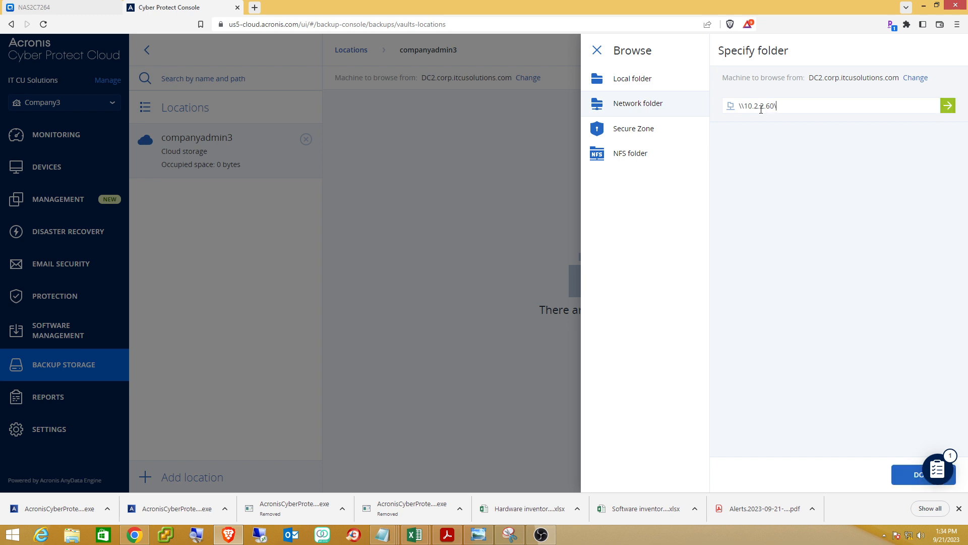
text(backup)
Open the share and sign in with the share's user name and password.
click(895, 472)
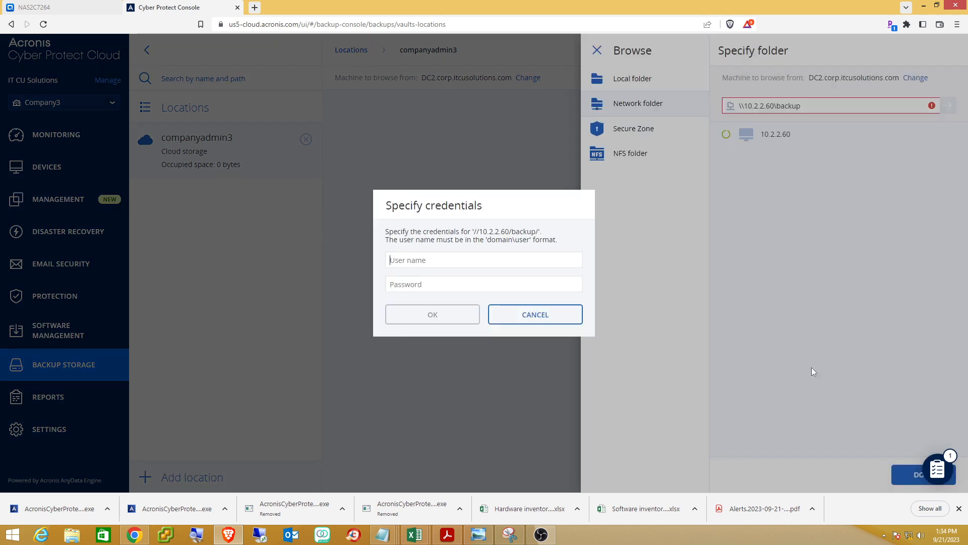
click(485, 262)
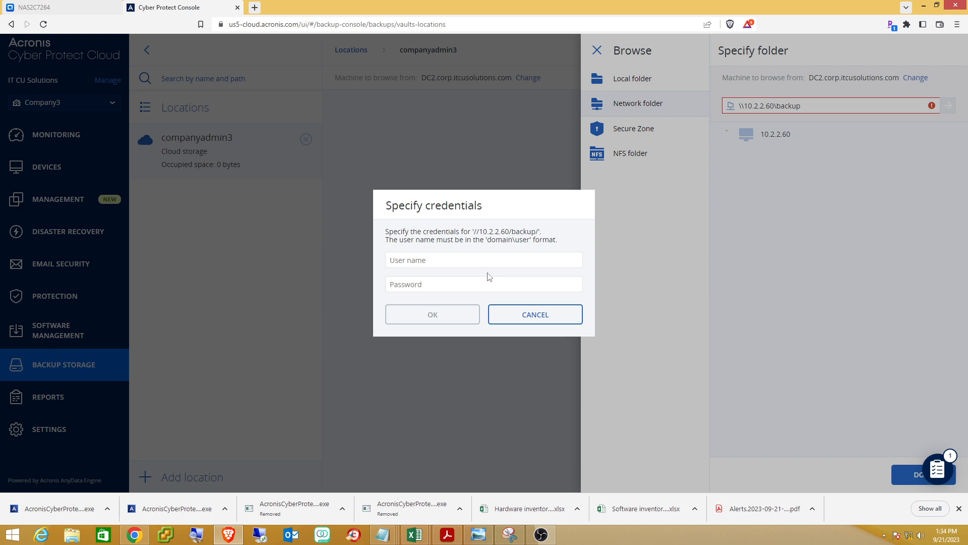
text(admin)
text(p•)
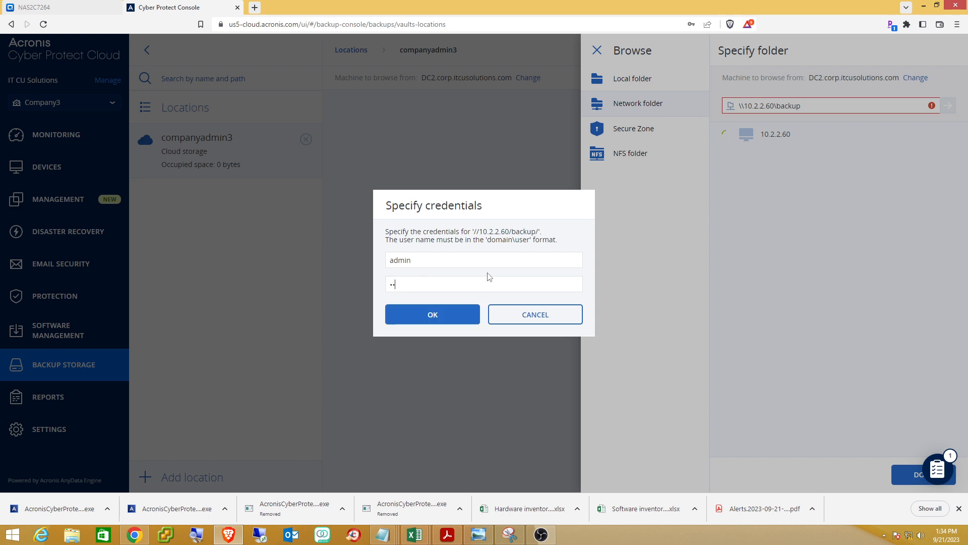
text(•••••••)
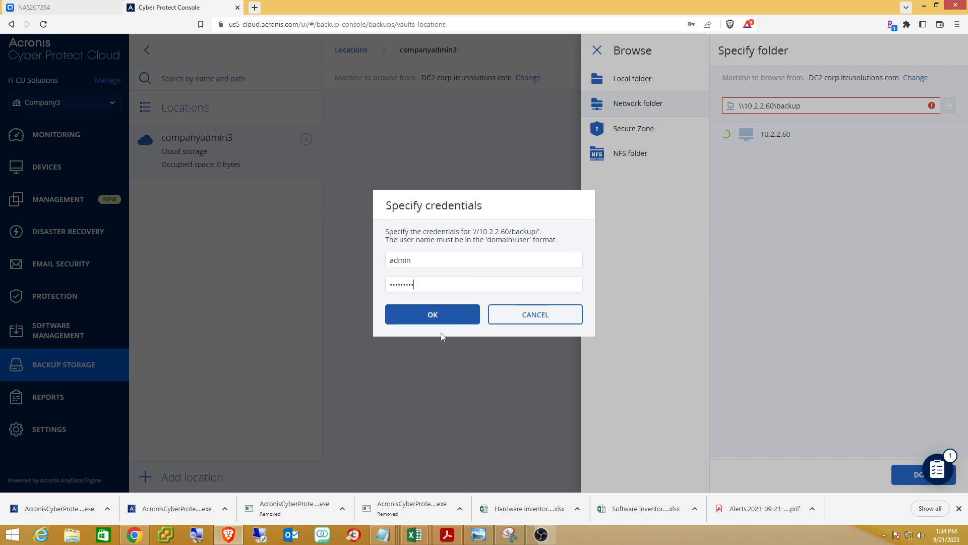
click(431, 320)
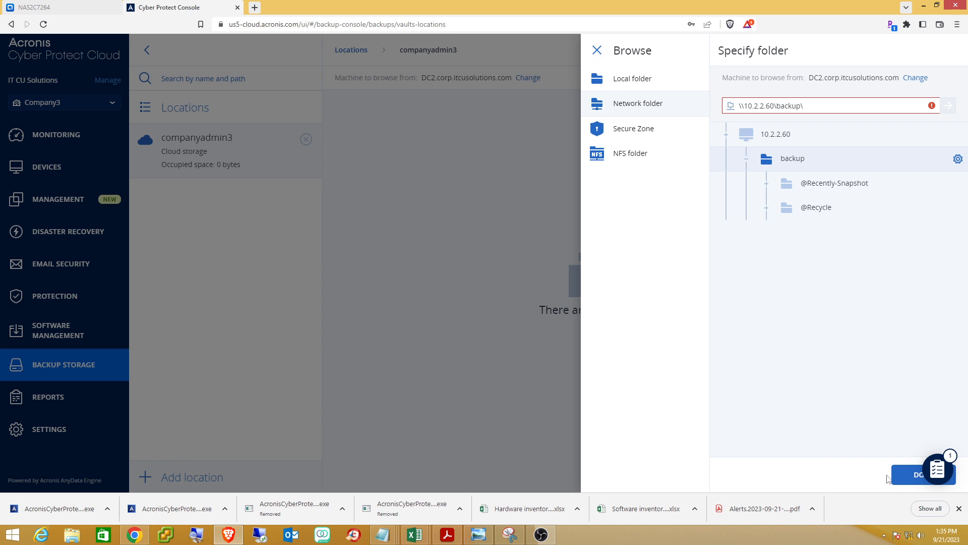
Confirm \\10.2.2.60\backup\ as a backup location, showing 1.12 TB available.
click(910, 477)
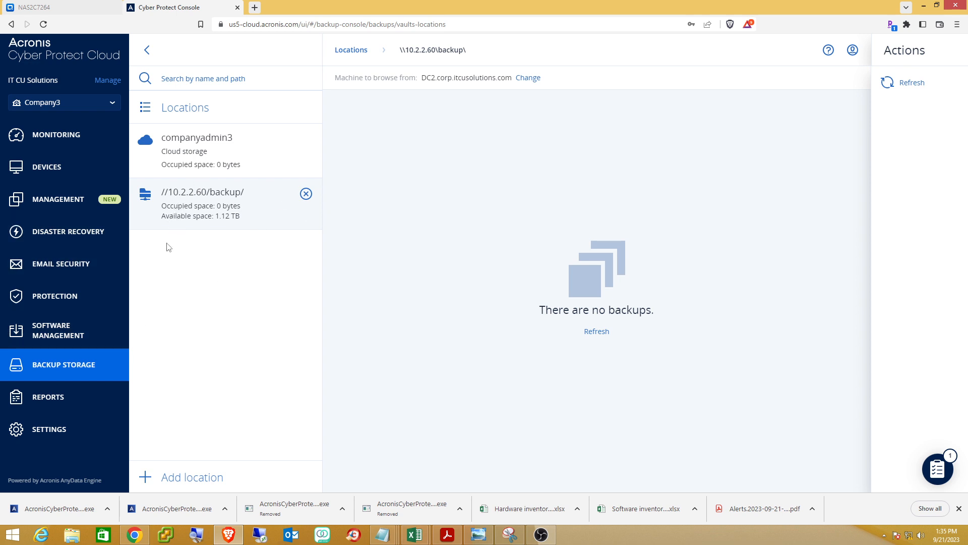
Open Protection plans from the Management sidebar, which has no plans yet.
click(57, 204)
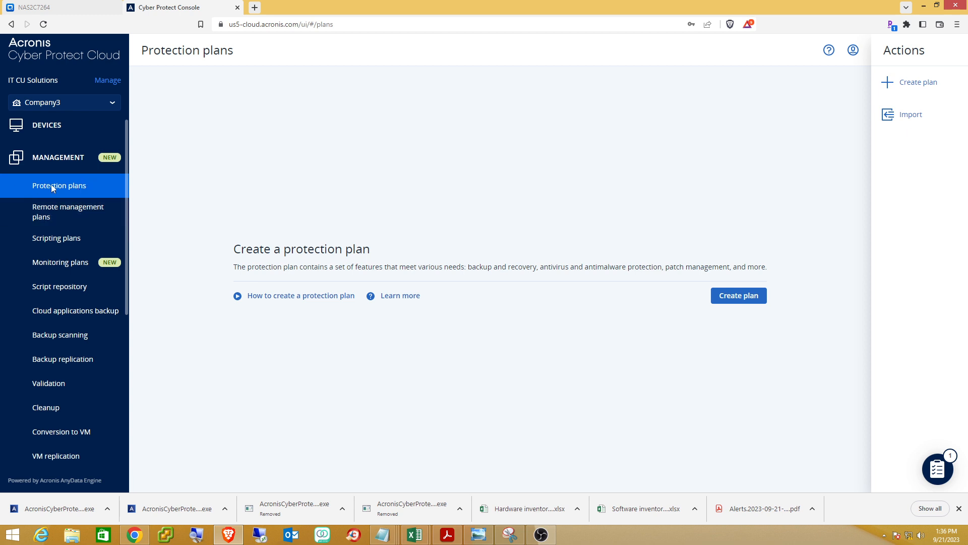
Begin a new protection plan from the Protection plans page.
click(735, 297)
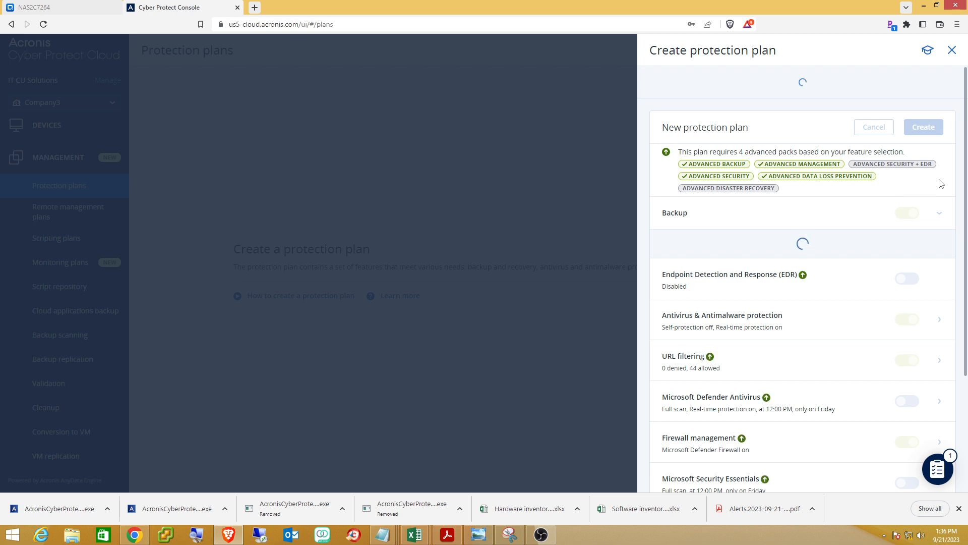
Replace the new protection plan's default name with 'Default Plan'.
mouse_move(784, 141)
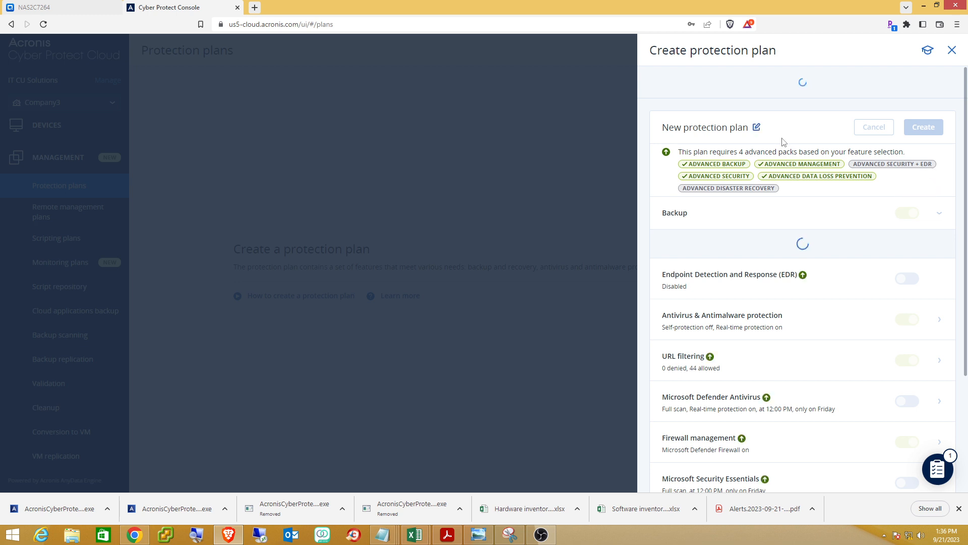
click(757, 128)
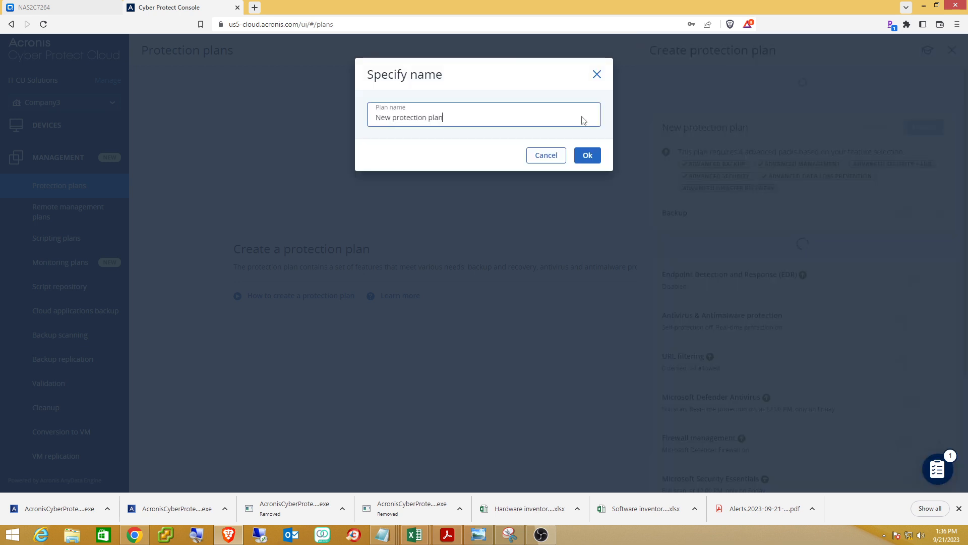
drag(445, 117, 371, 117)
key(BackSpace)
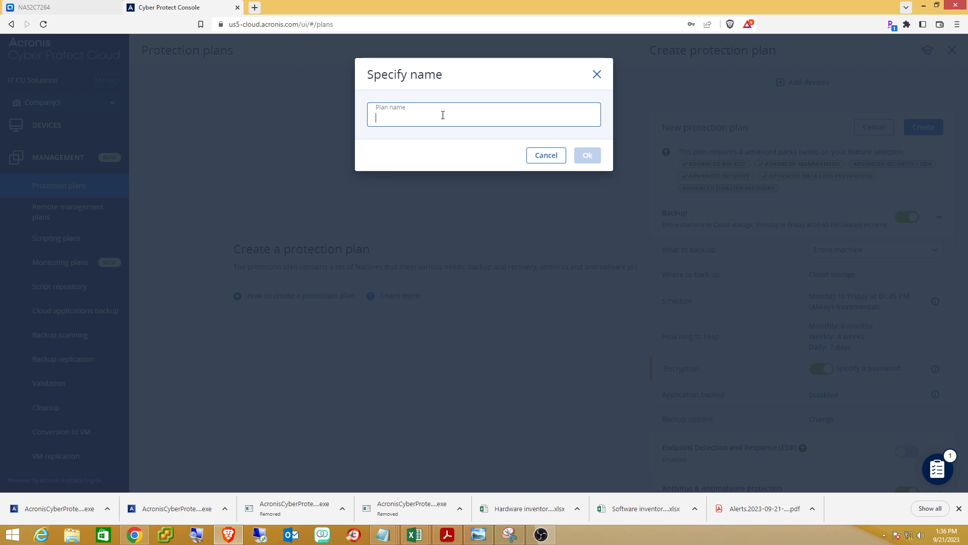
text(Defaul)
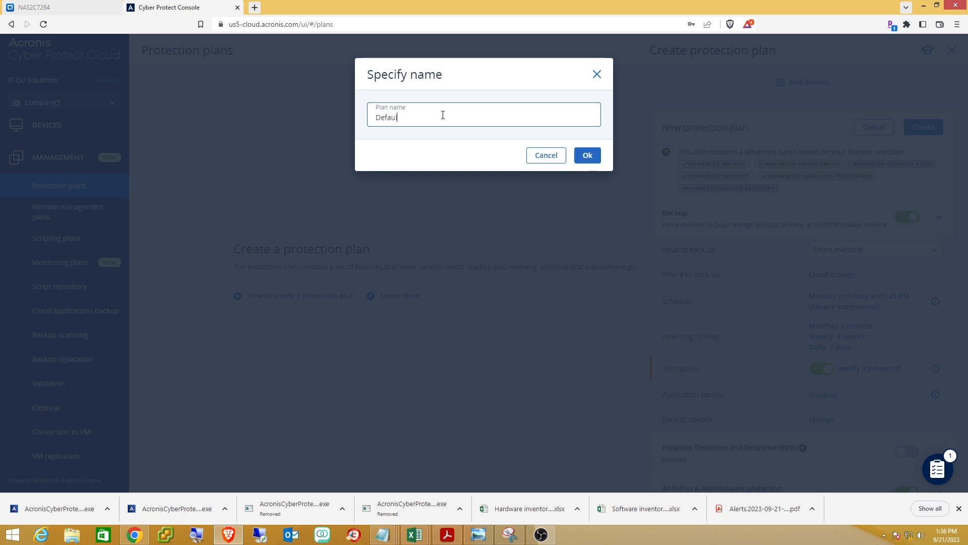
text(t Plan)
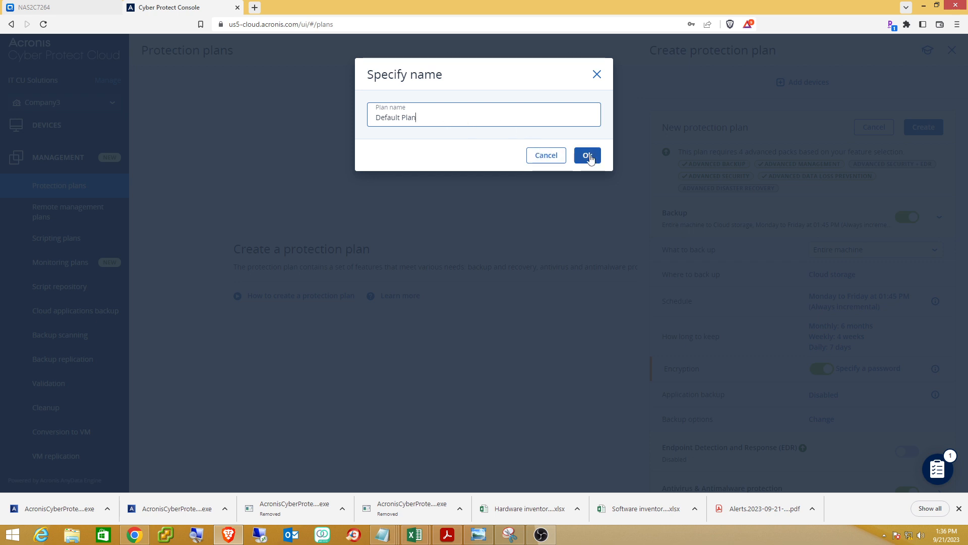
click(589, 156)
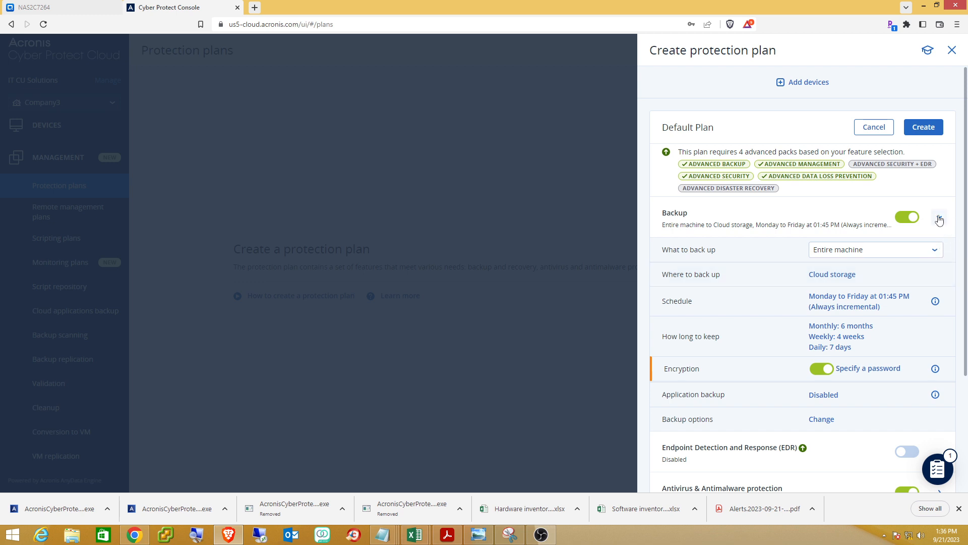
Set What to back up to Files/folders and open the Items to back up selection.
click(936, 252)
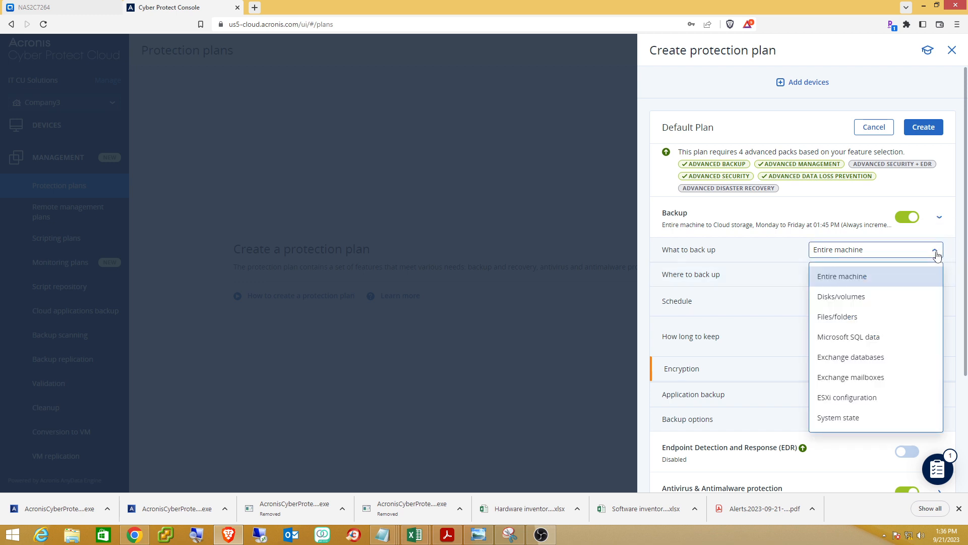
click(848, 318)
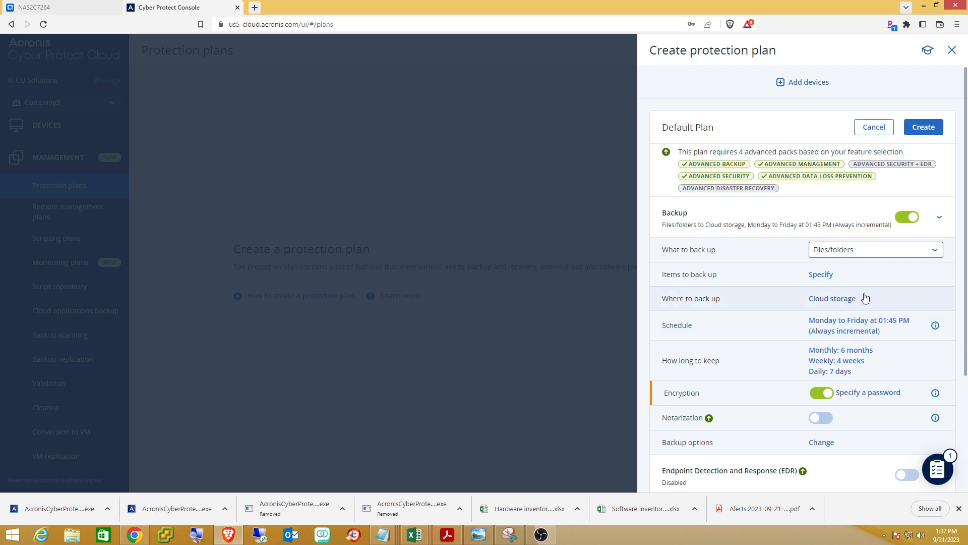
click(822, 277)
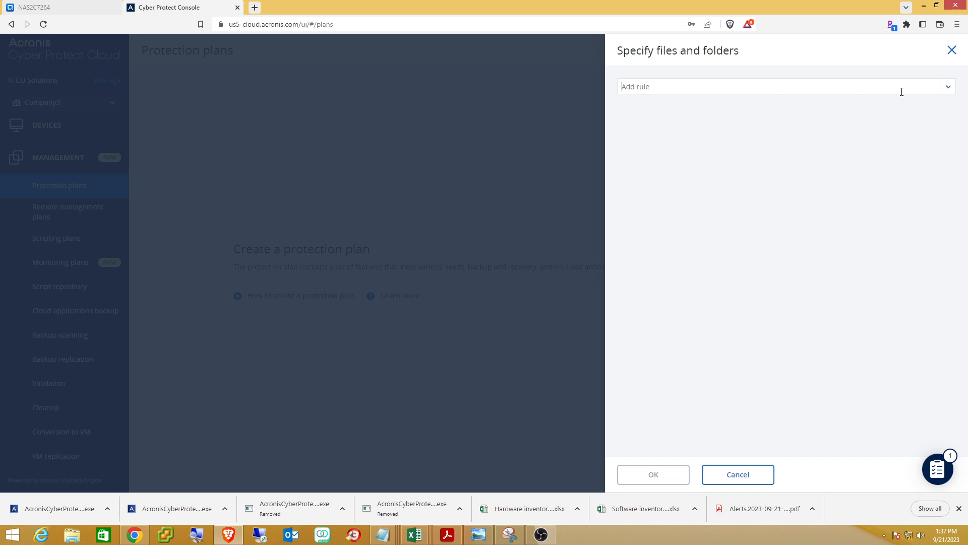
Add backup rules for c:\badkup\ and c:\test backup\.
click(947, 91)
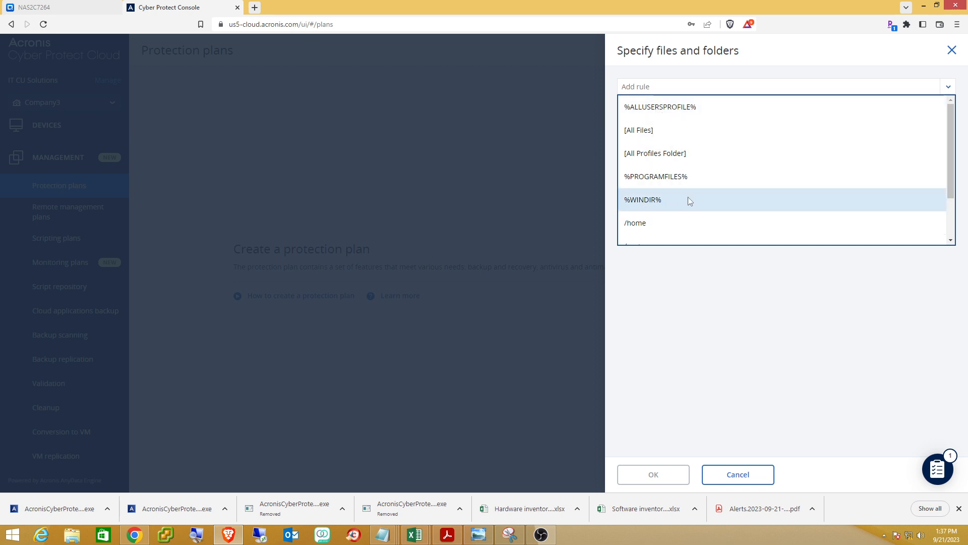
scroll(689, 199, down, 2)
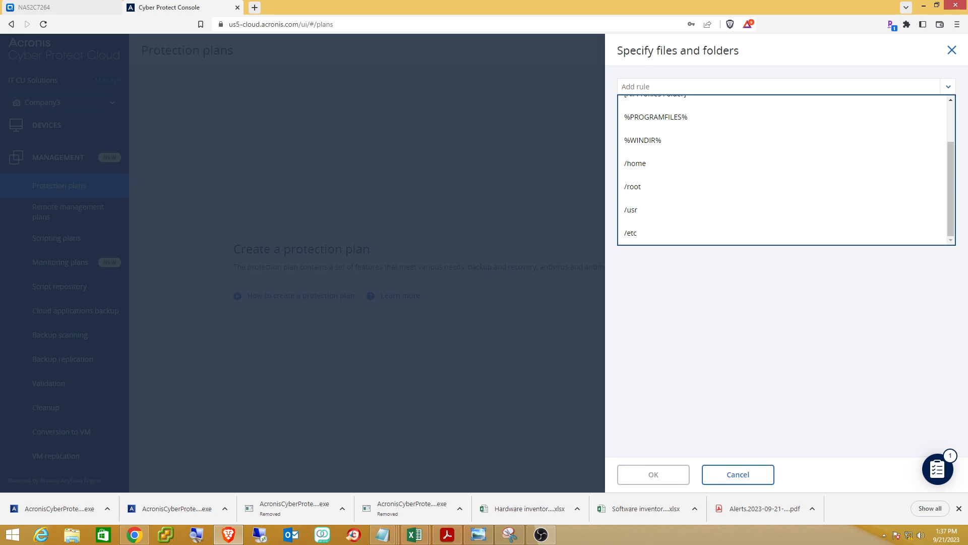
click(479, 534)
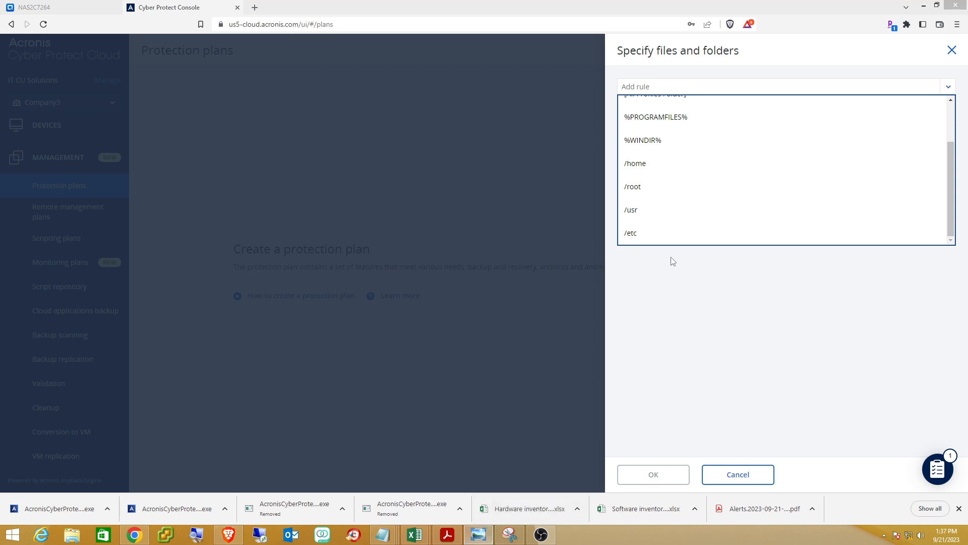
click(682, 87)
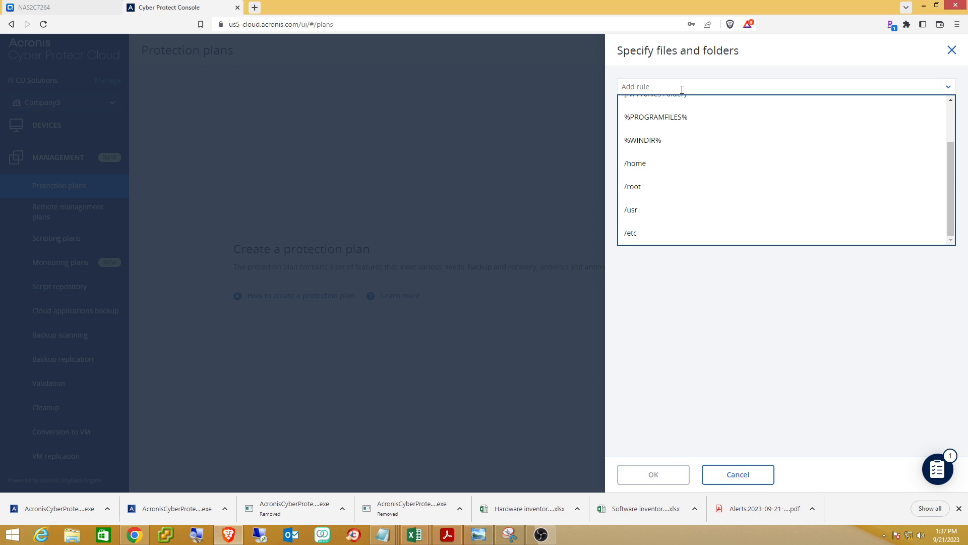
text(c)
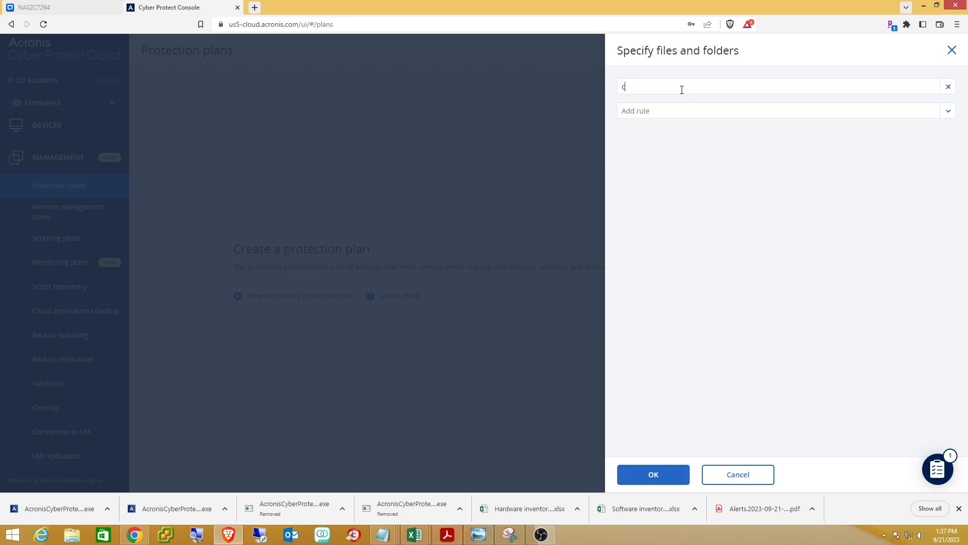
text(:)
text(\badk)
text(up)
text(\)
text(c)
text(:)
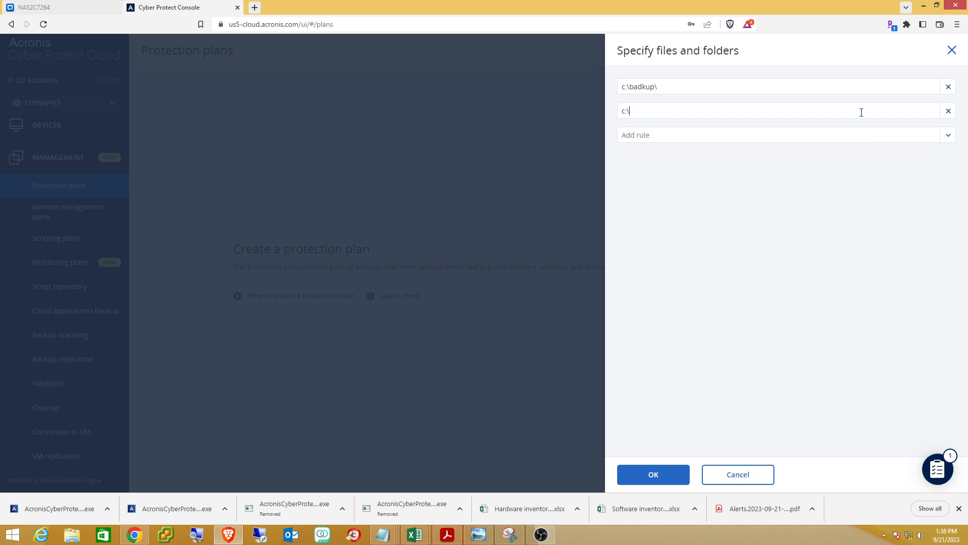
text(\test backup\)
click(719, 138)
click(948, 135)
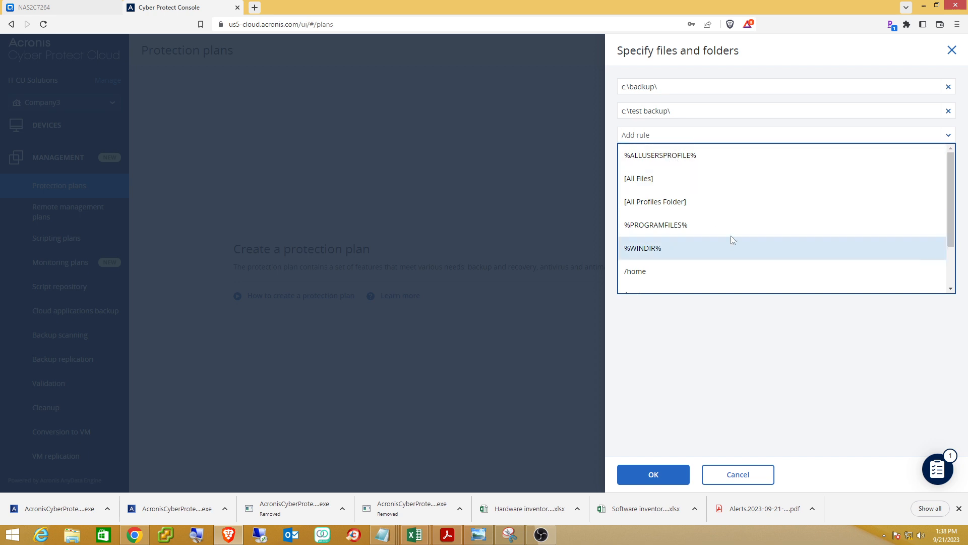
click(771, 361)
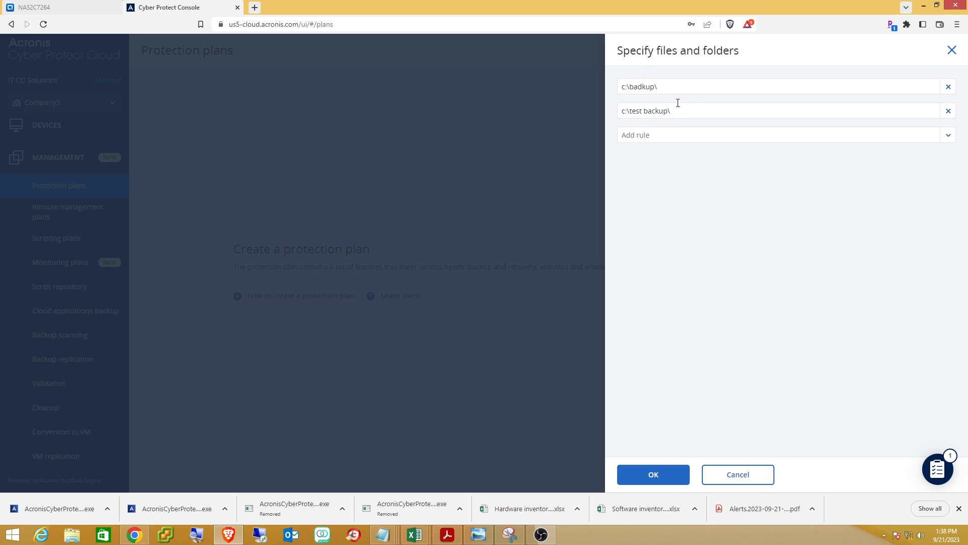
Correct the first path to c:\backup\ and confirm both folder rules.
click(652, 89)
key(BackSpace)
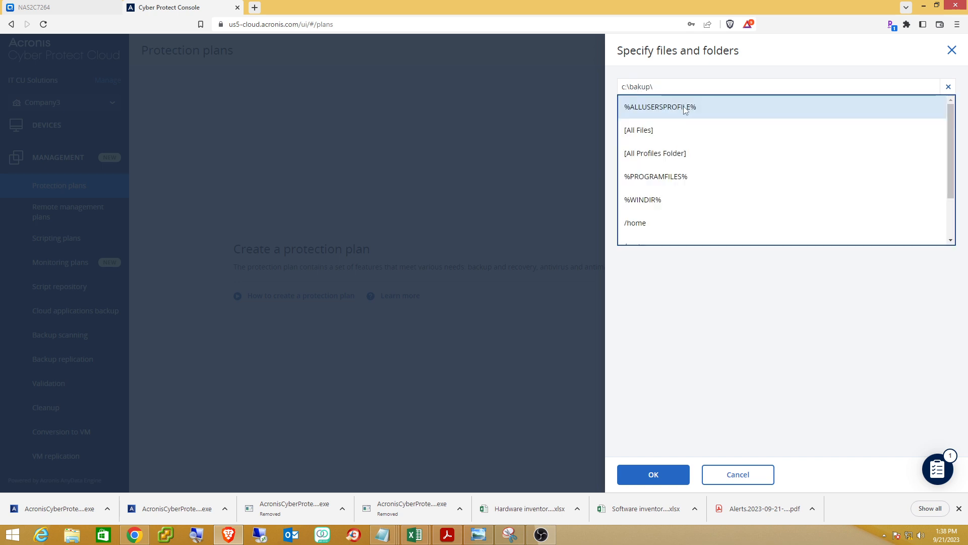
text(c)
click(674, 357)
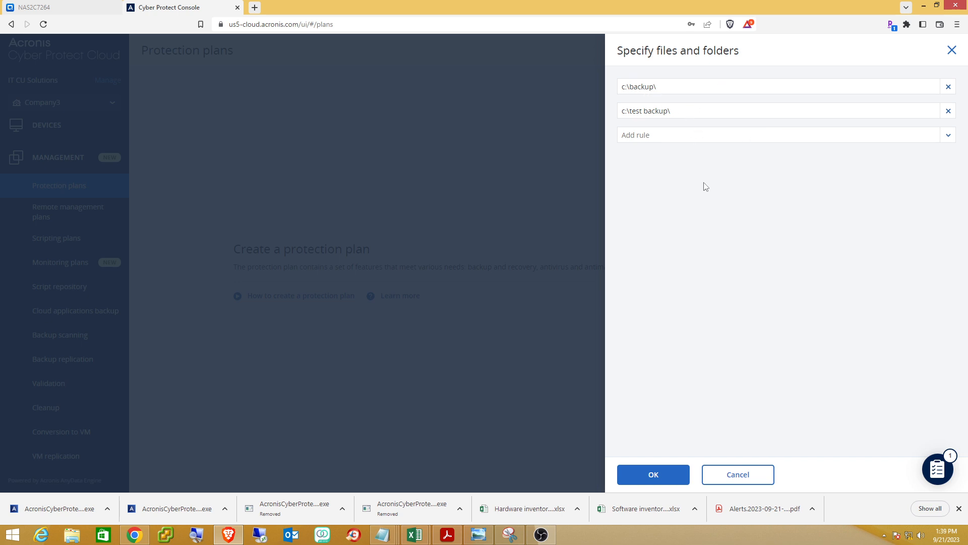
click(644, 477)
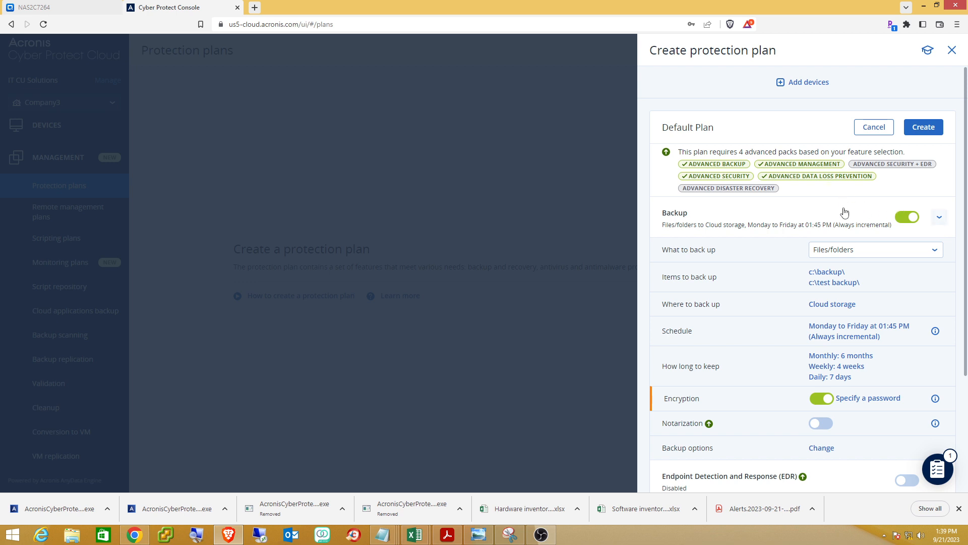
Set the backup destination to the \\10.2.2.60\backup\ share, entering its user name and password.
scroll(844, 214, down, 1)
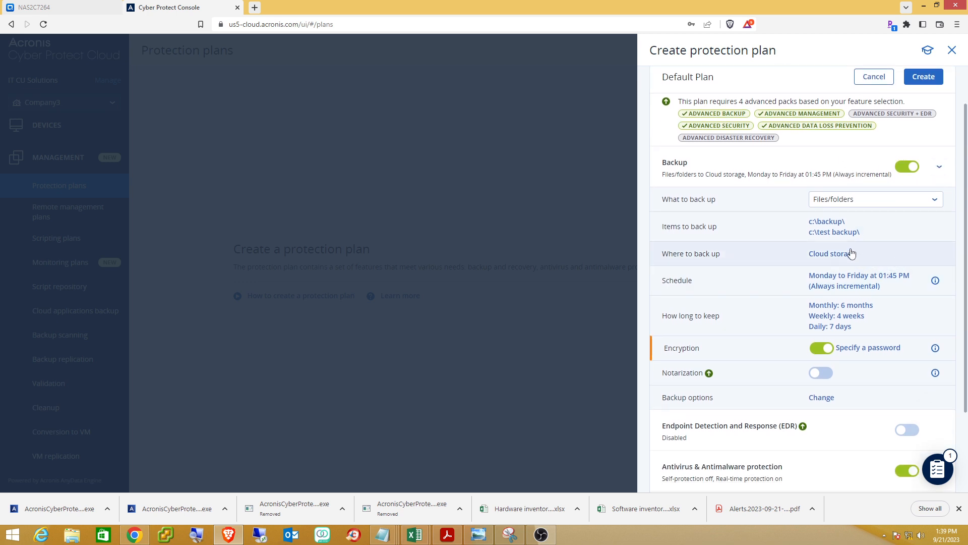
click(856, 254)
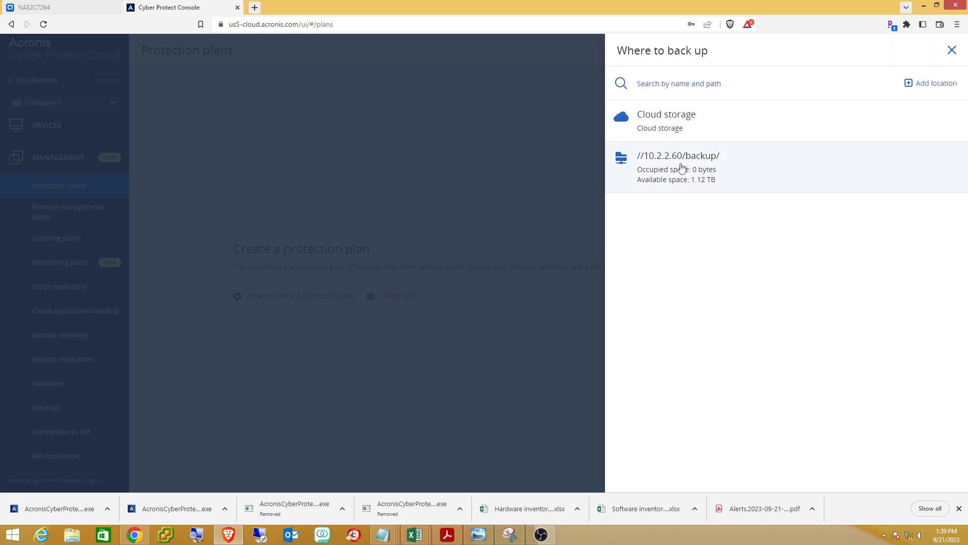
click(680, 167)
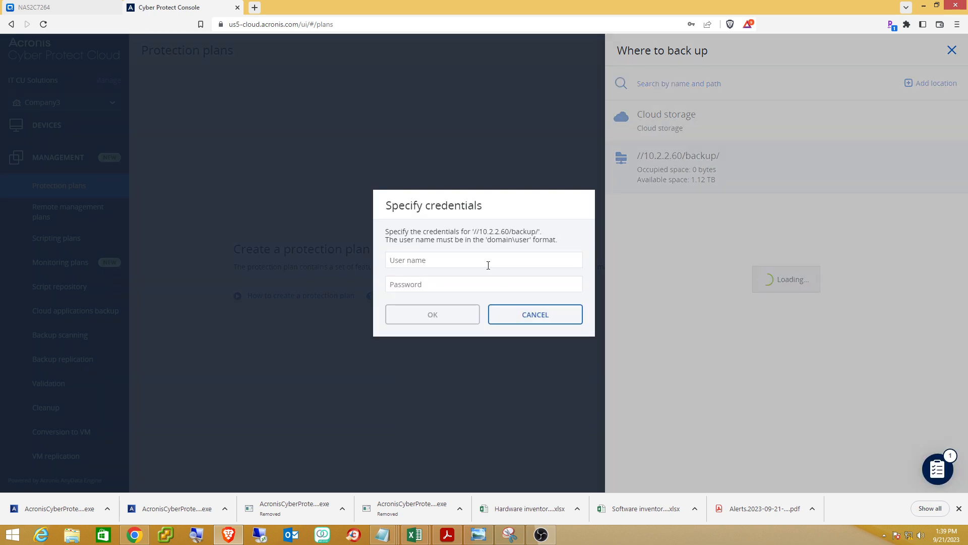
click(488, 265)
text(admin)
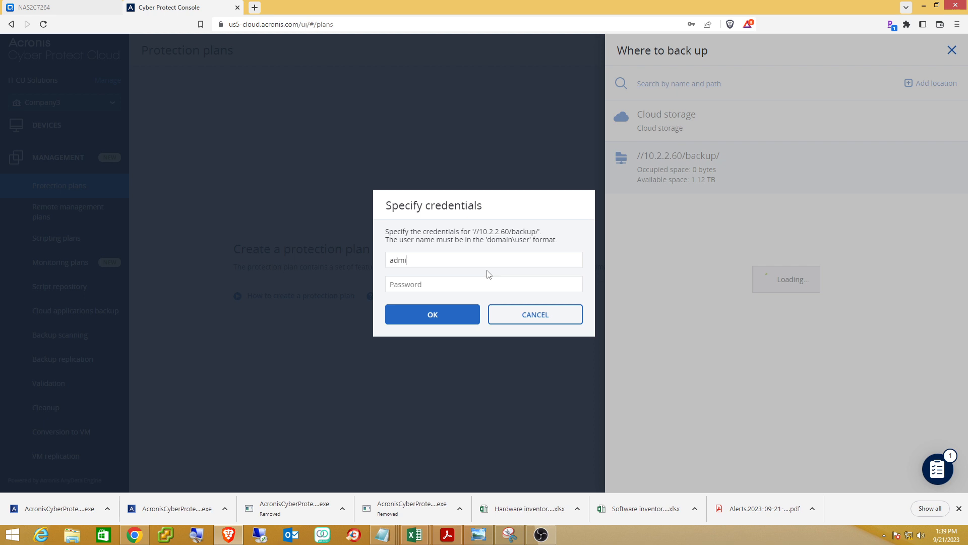
key(Tab)
text(********)
click(436, 310)
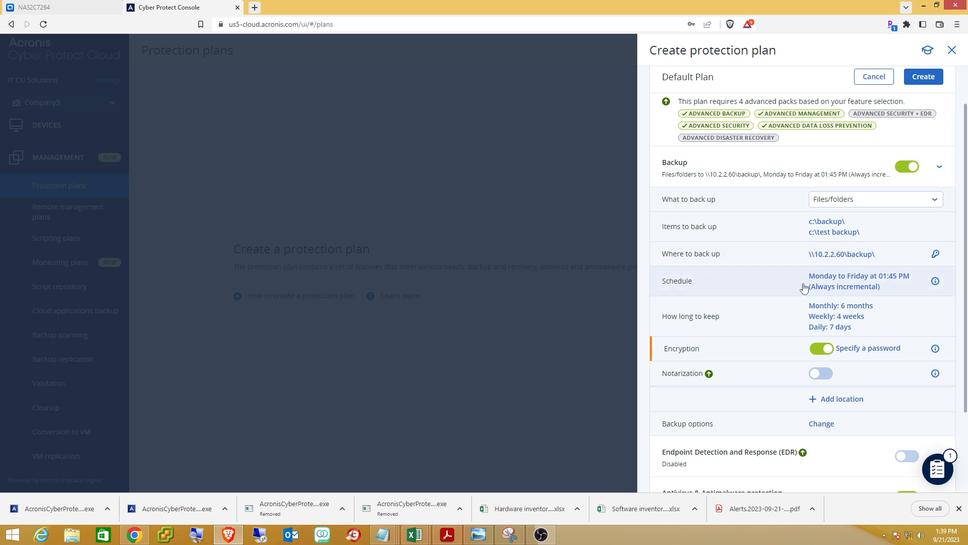
Keep backups by age: monthly 2 months, weekly 4 weeks, daily 7 days.
click(854, 318)
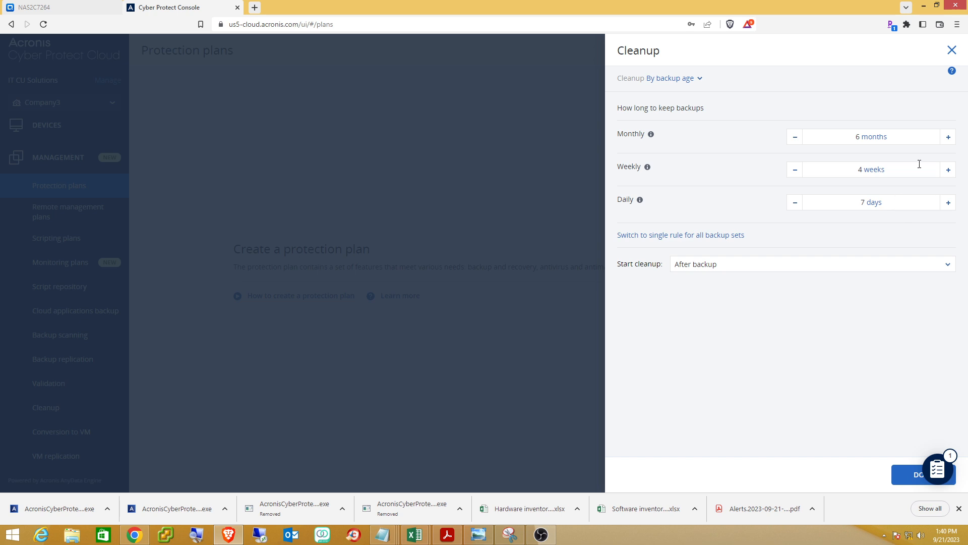
click(699, 79)
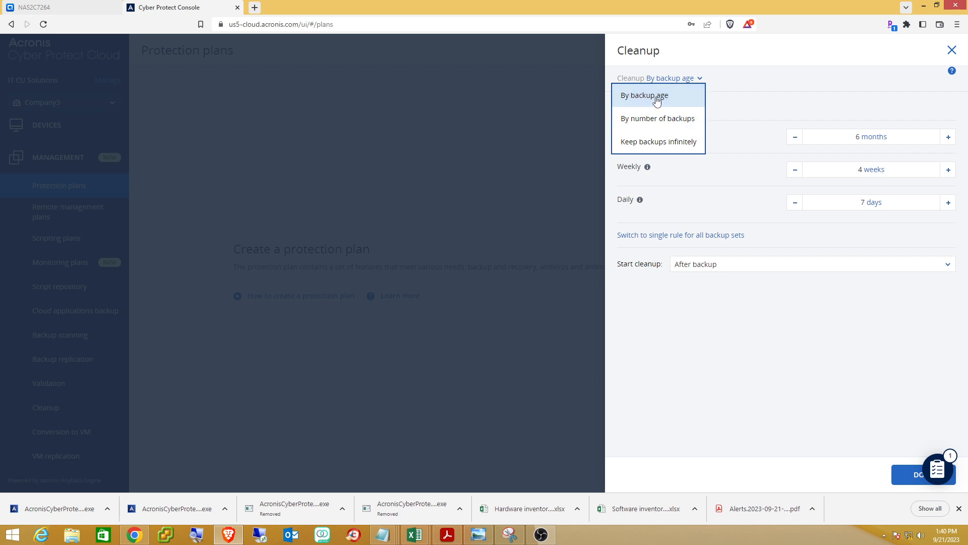
click(657, 100)
click(795, 143)
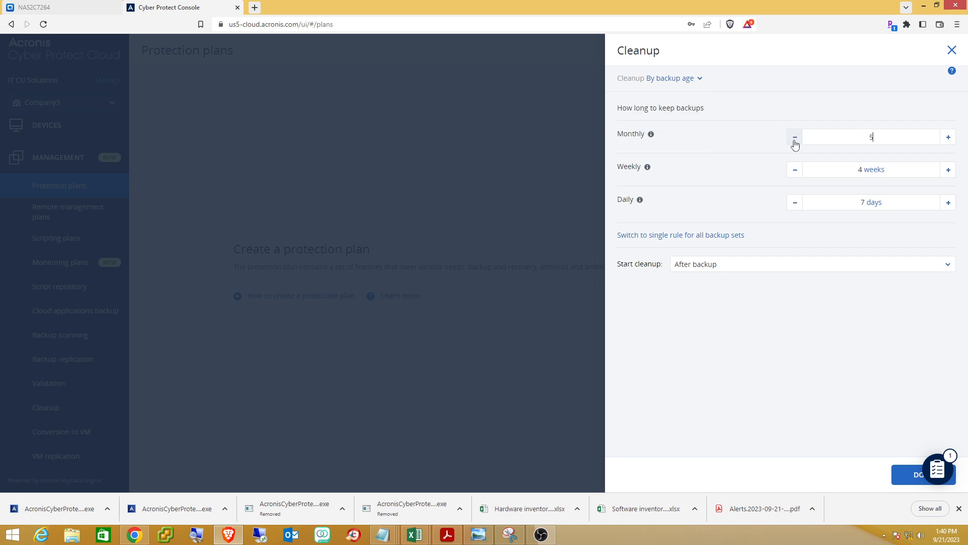
click(795, 142)
click(795, 141)
click(794, 141)
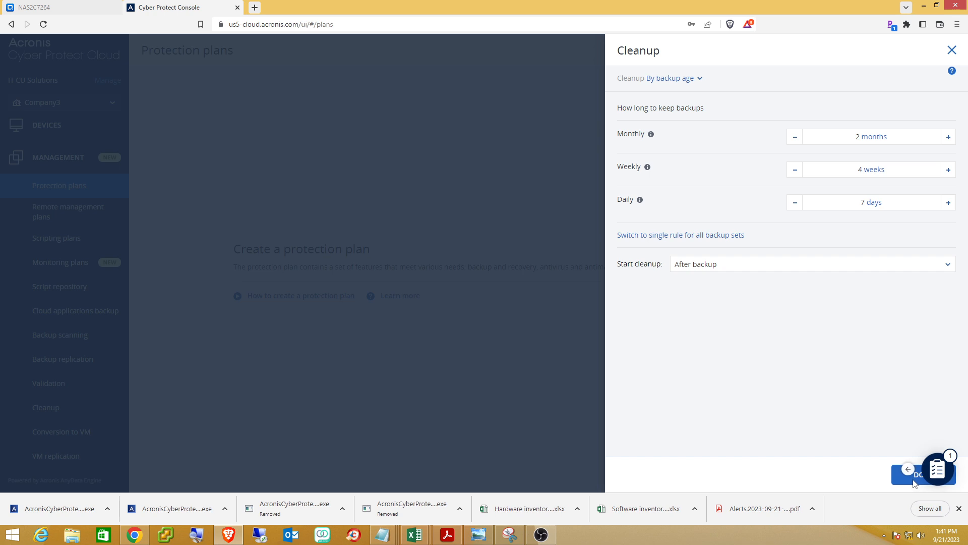
click(908, 469)
Switch the Backup encryption toggle off for Default Plan.
click(917, 477)
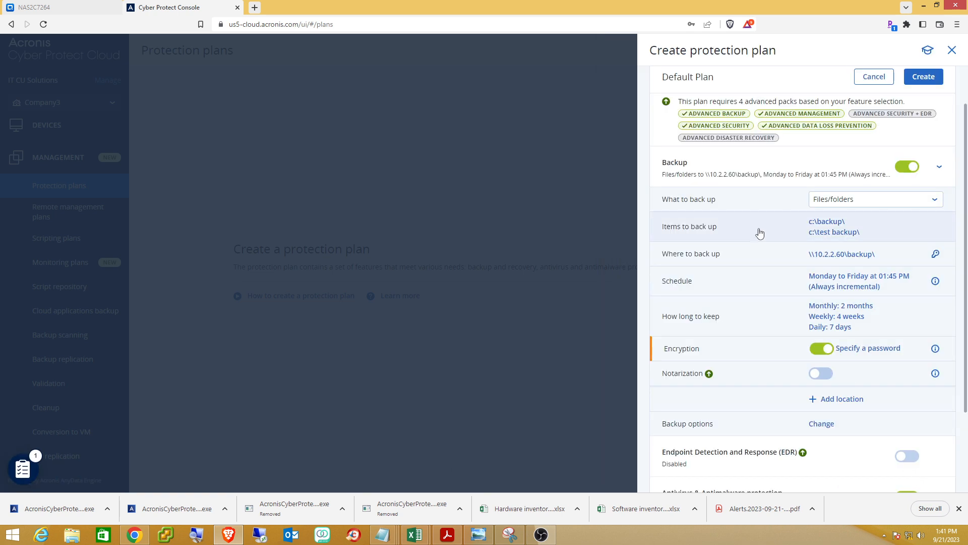
scroll(775, 251, down, 1)
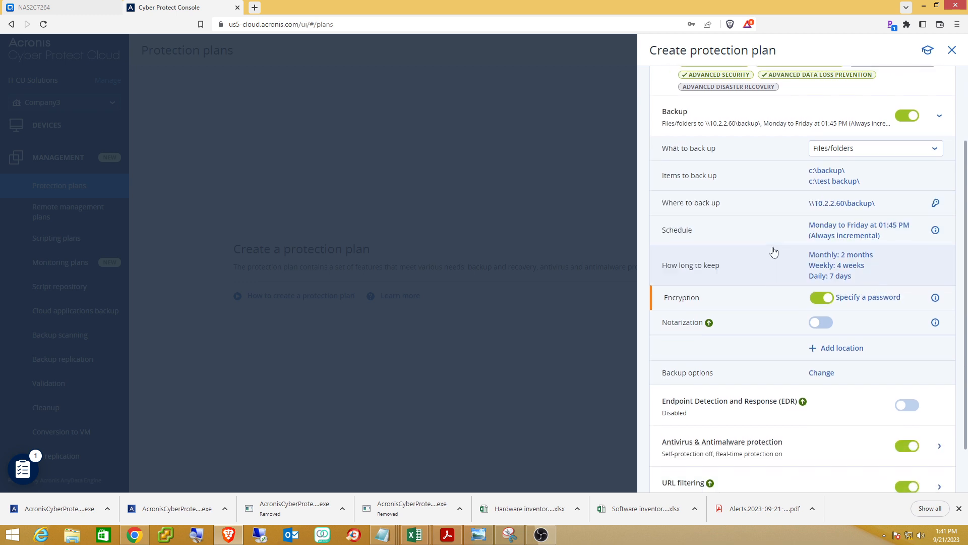
scroll(774, 251, down, 1)
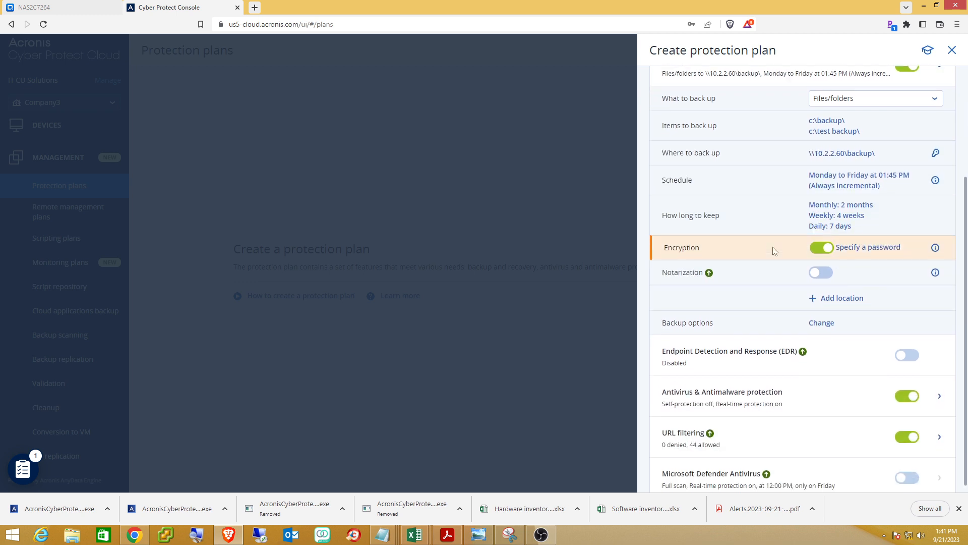
click(818, 252)
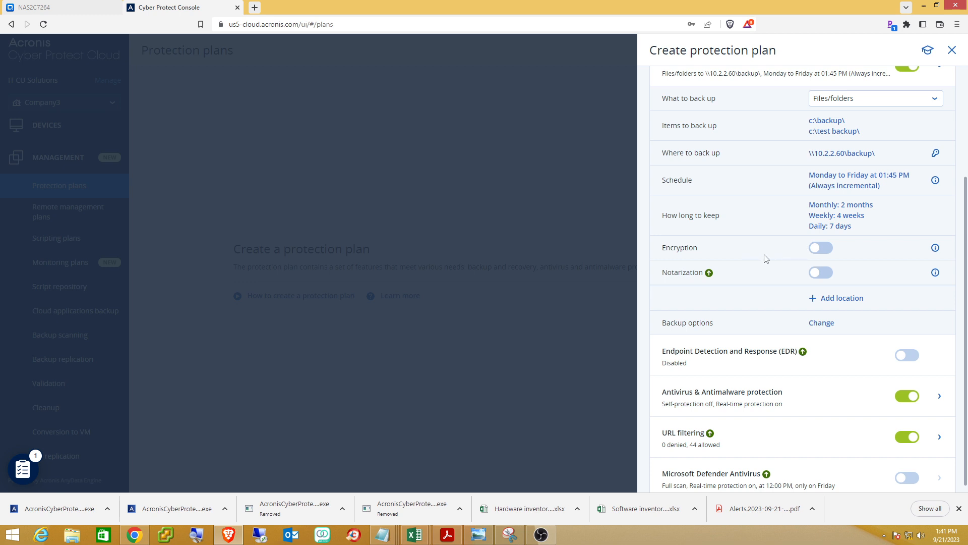
scroll(765, 258, down, 1)
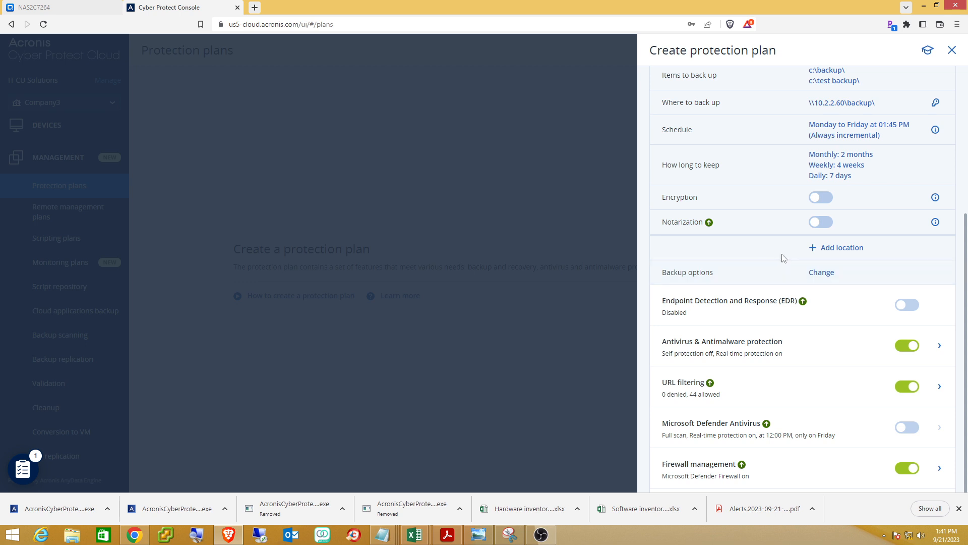
scroll(764, 250, down, 2)
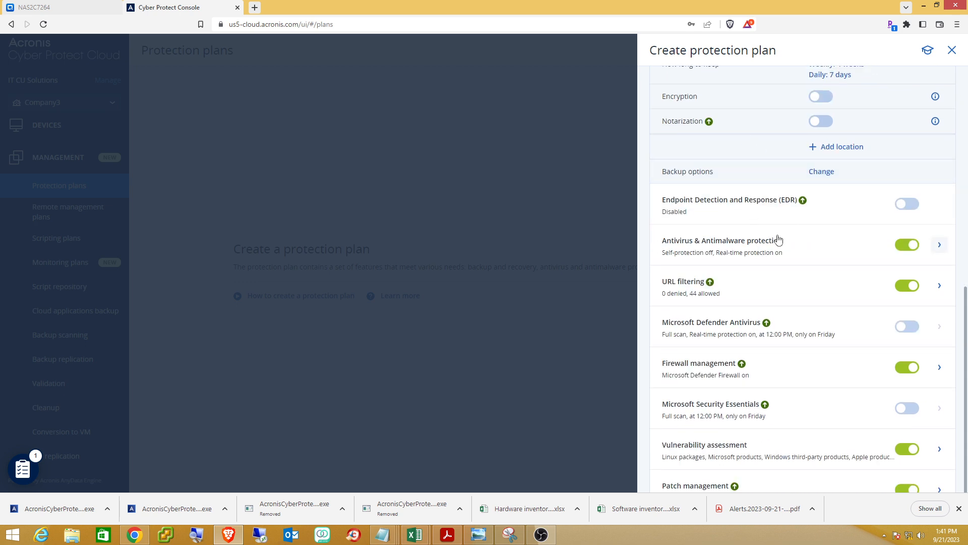
Expand Antivirus & Antimalware and URL filtering, then show the '0 denied, 44 allowed' category list.
click(938, 247)
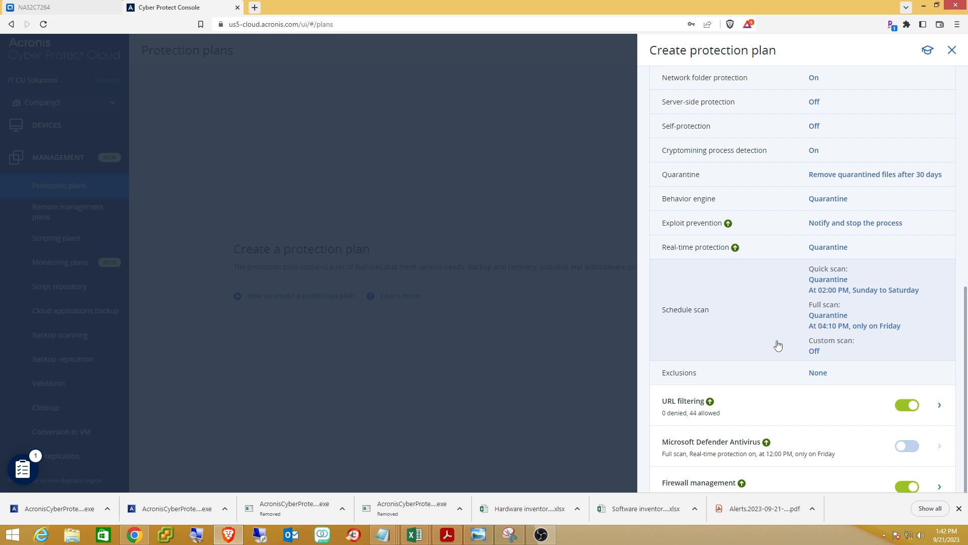
scroll(778, 345, down, 1)
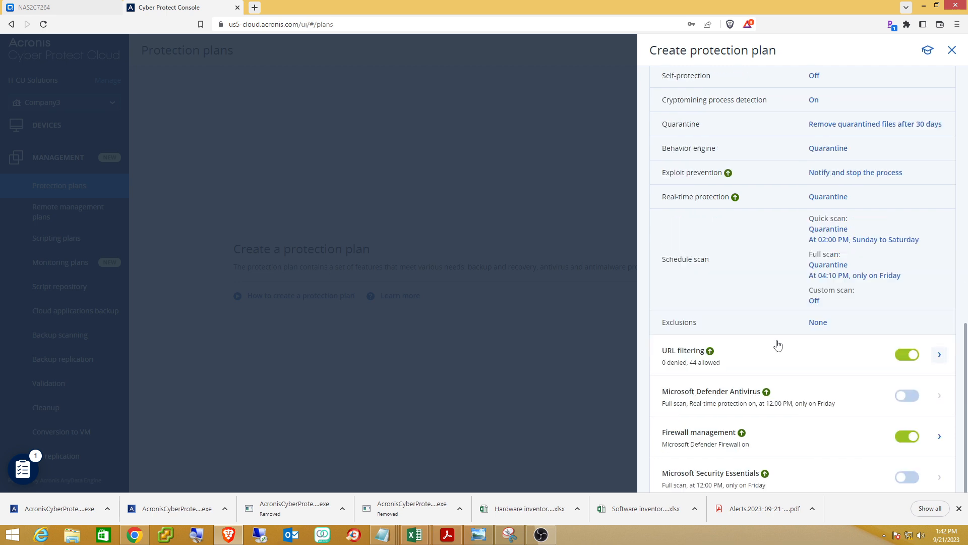
click(939, 358)
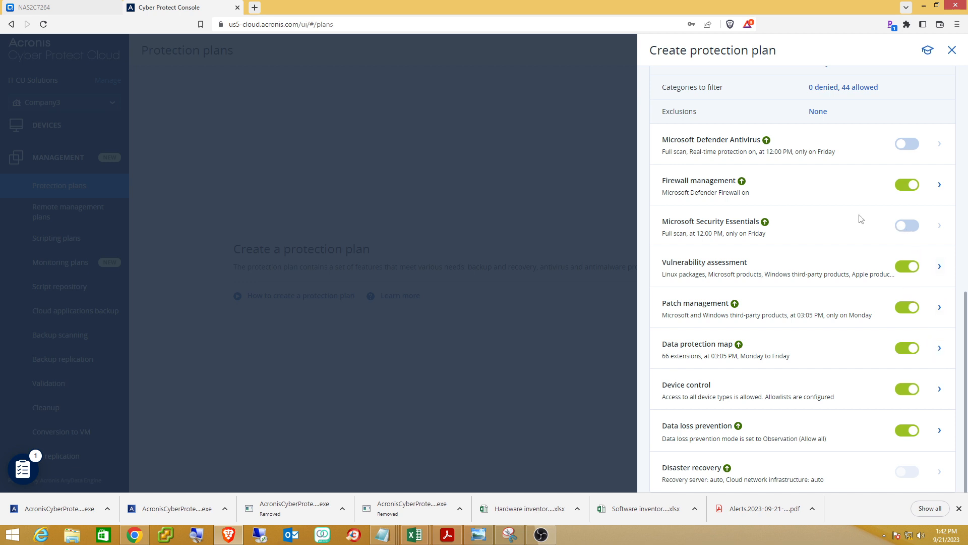
scroll(839, 225, up, 3)
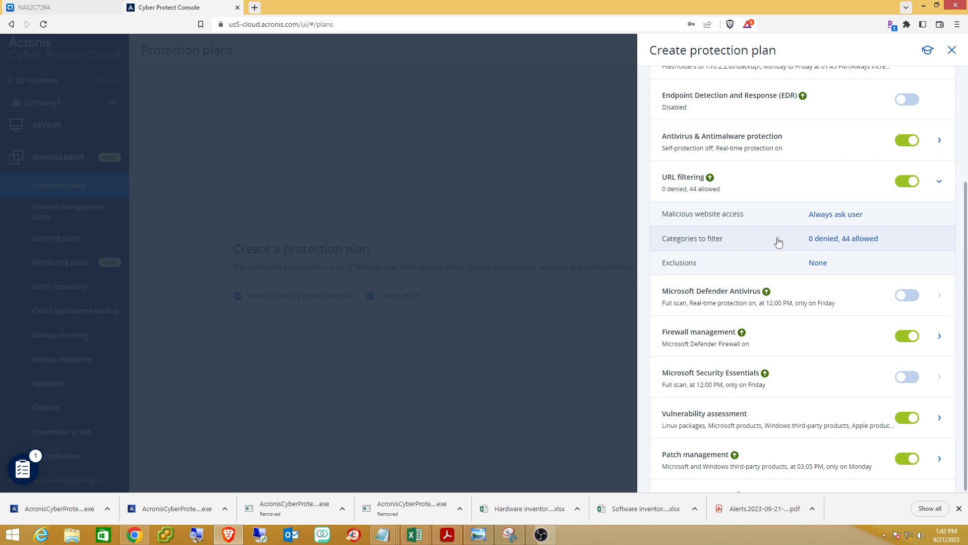
click(830, 240)
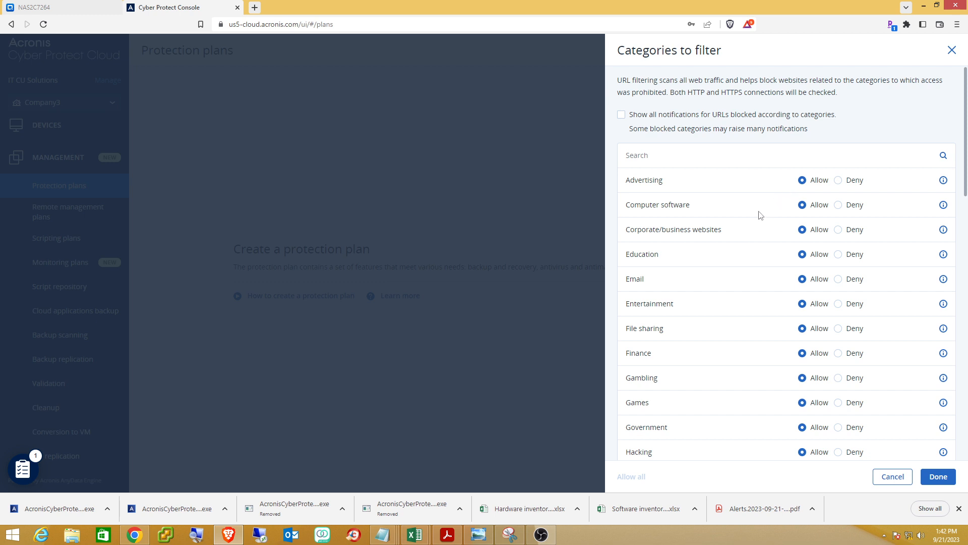
scroll(745, 228, down, 1)
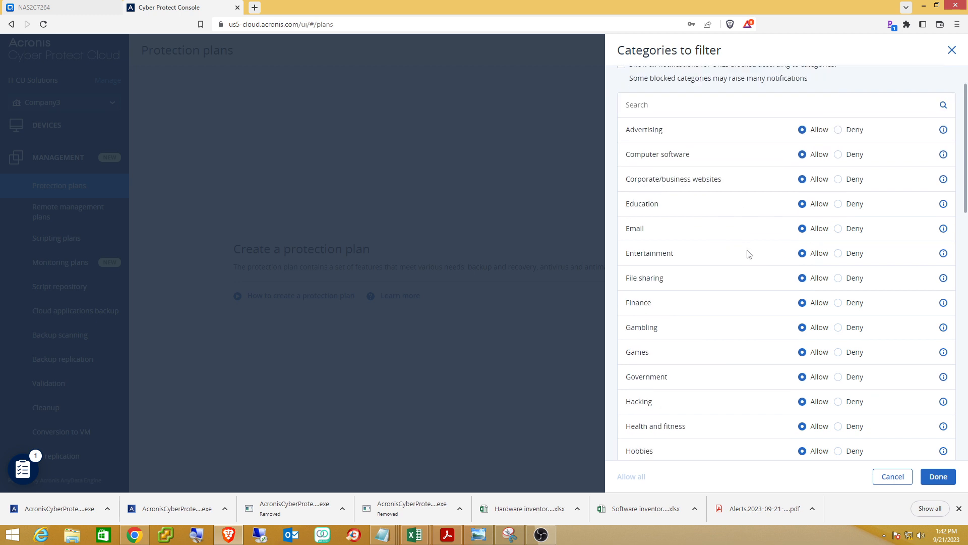
scroll(748, 254, down, 2)
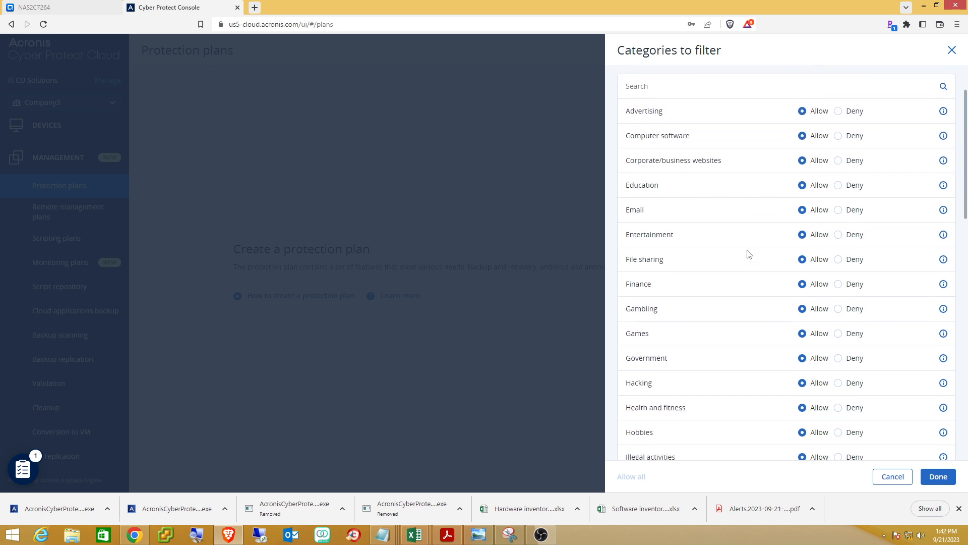
Deny Gambling, Hacking, Illegal activities, Illegal downloads and Narcotics websites, leaving 5 denied, 39 allowed.
click(838, 230)
scroll(740, 279, down, 1)
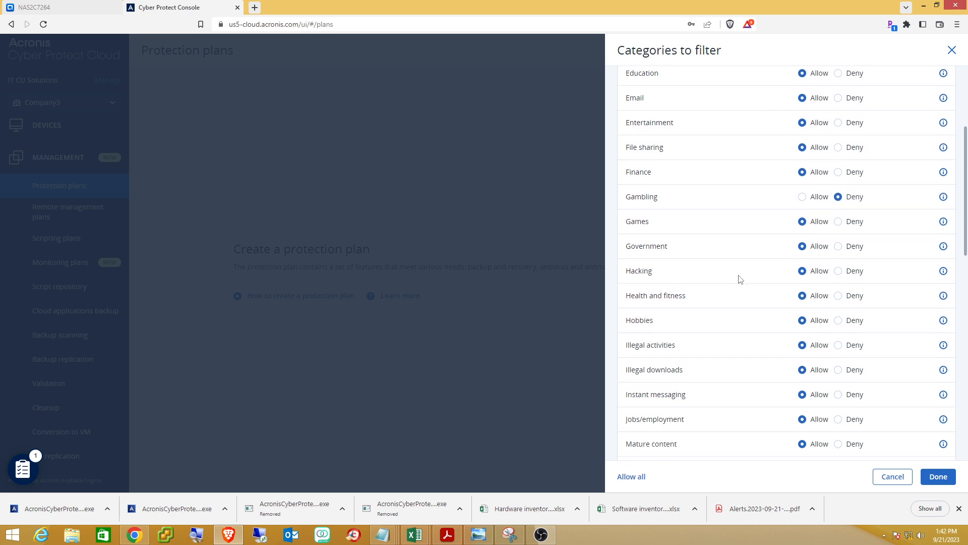
click(839, 252)
scroll(691, 309, down, 1)
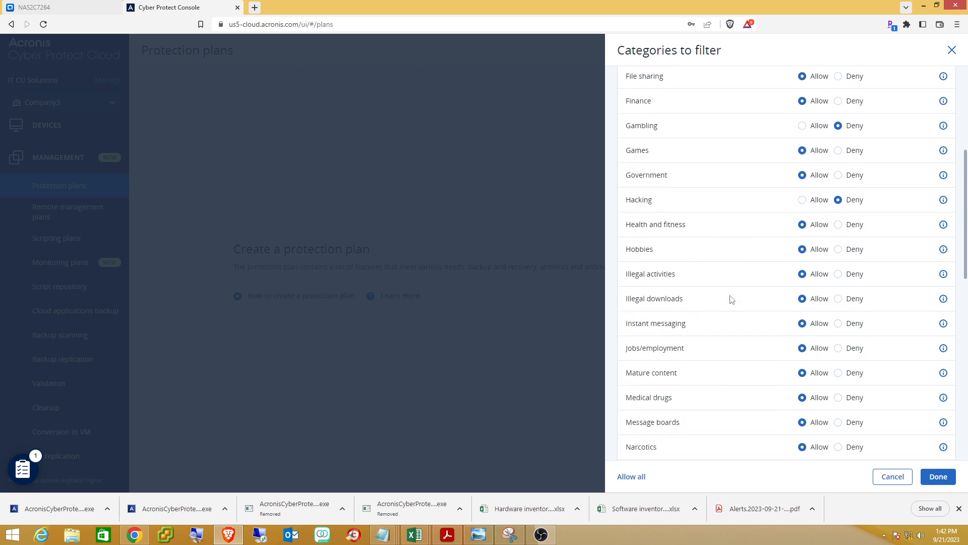
click(839, 275)
click(838, 300)
scroll(730, 303, down, 2)
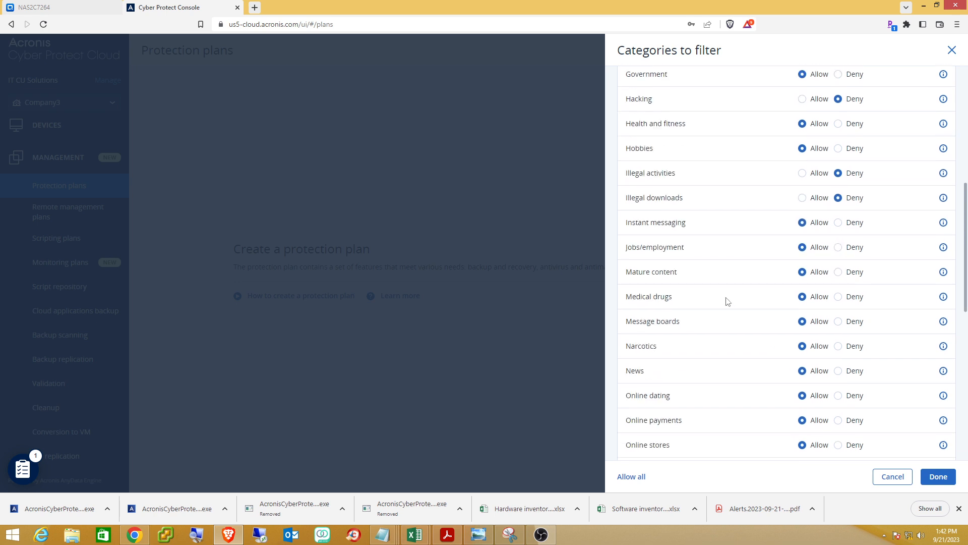
click(838, 348)
click(931, 476)
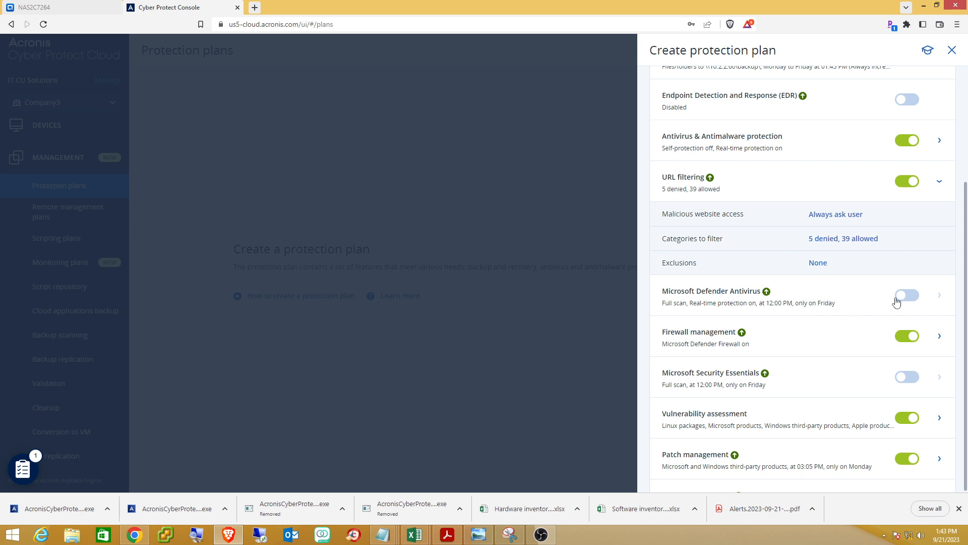
scroll(849, 320, down, 1)
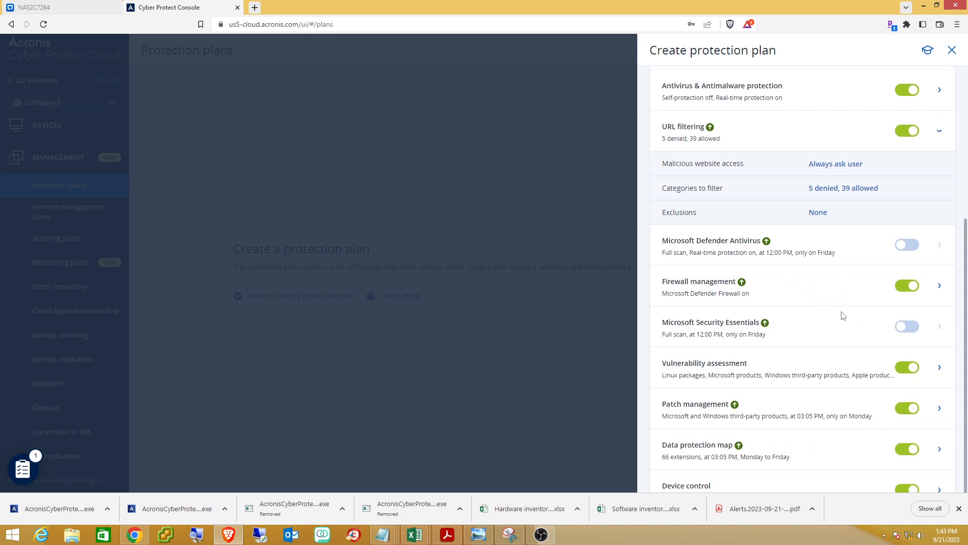
scroll(827, 328, down, 1)
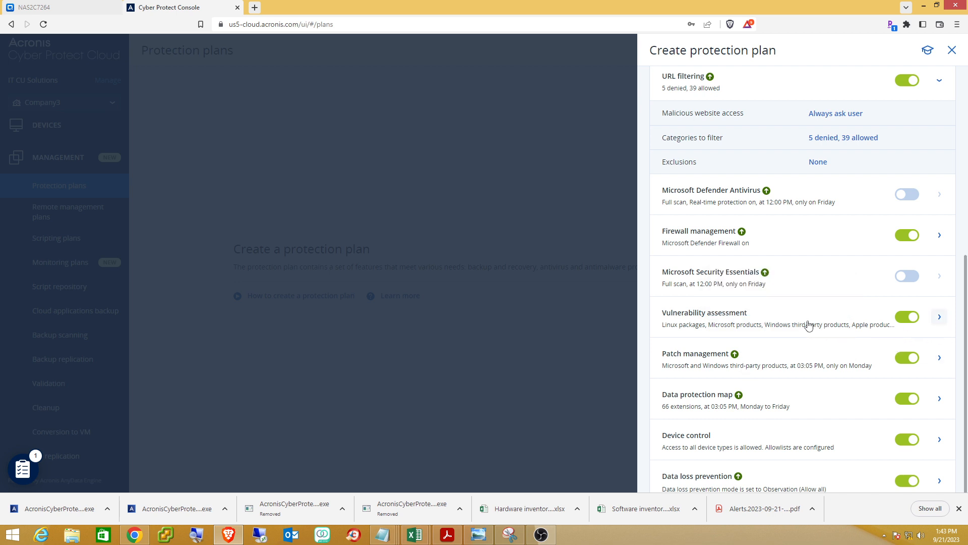
click(939, 319)
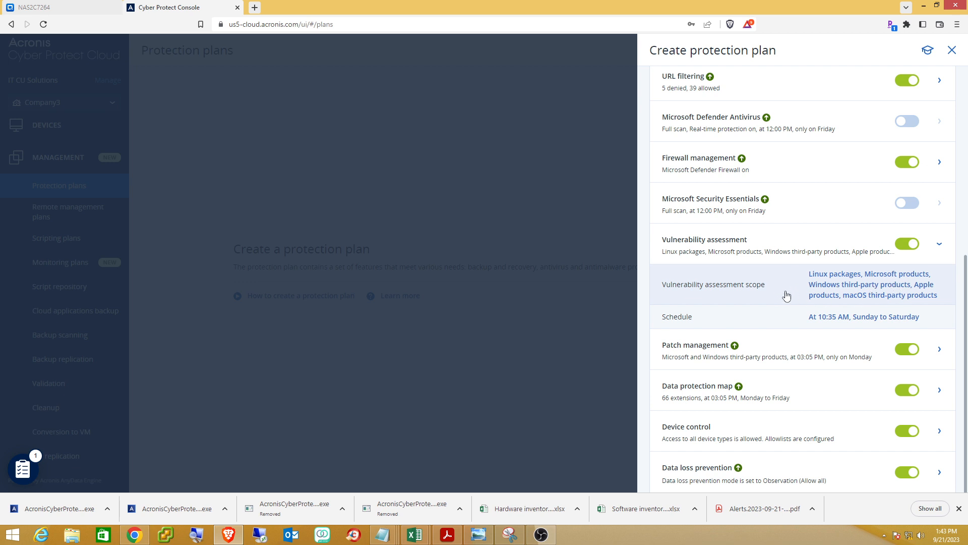
click(939, 246)
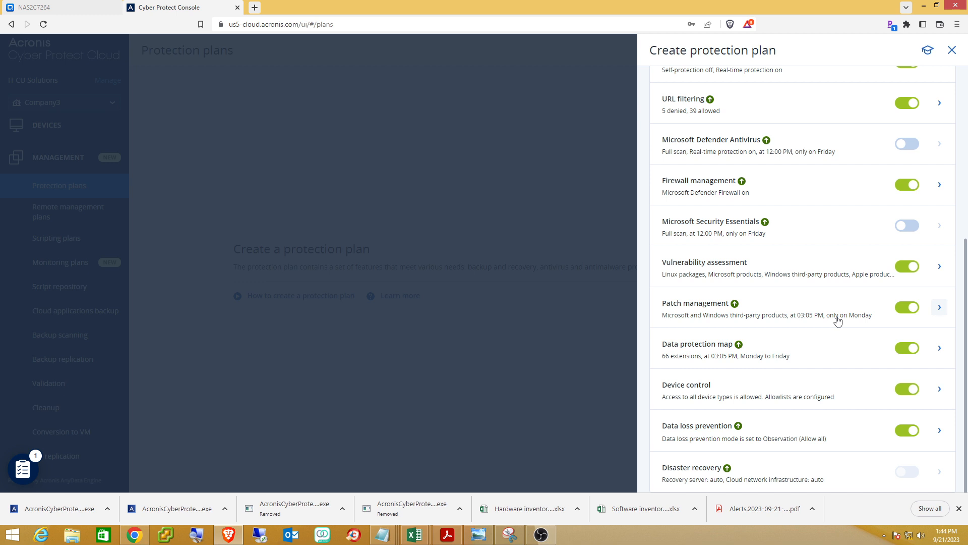
click(940, 309)
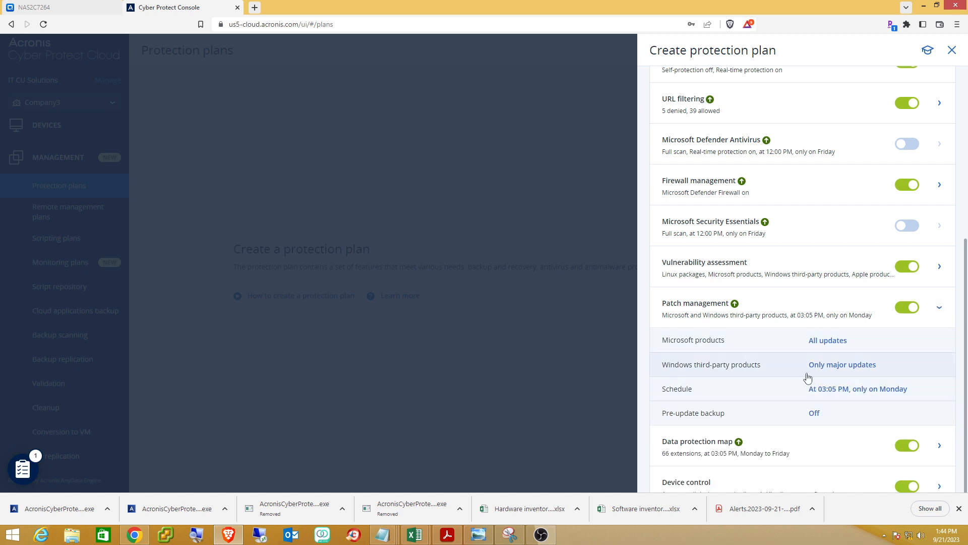
scroll(831, 376, down, 1)
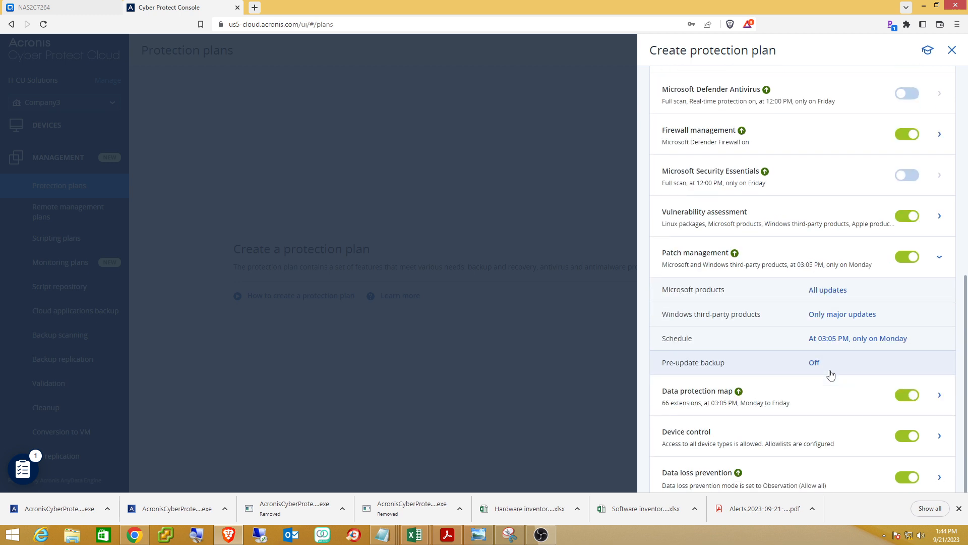
scroll(830, 376, down, 1)
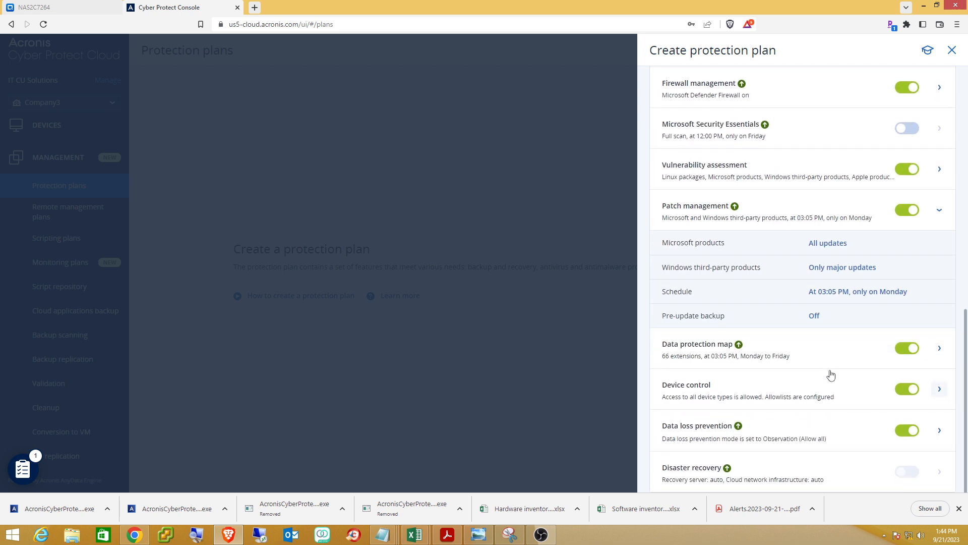
scroll(831, 376, up, 1)
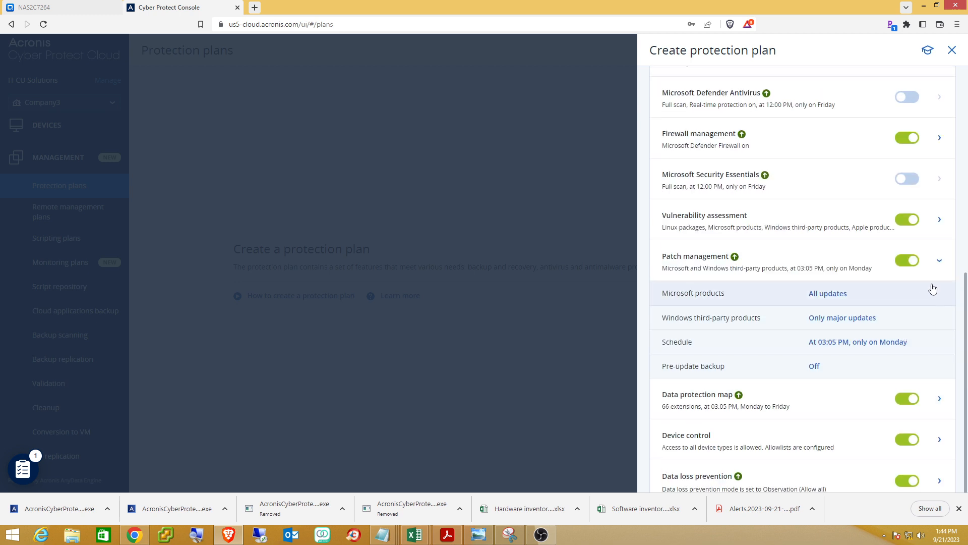
click(939, 260)
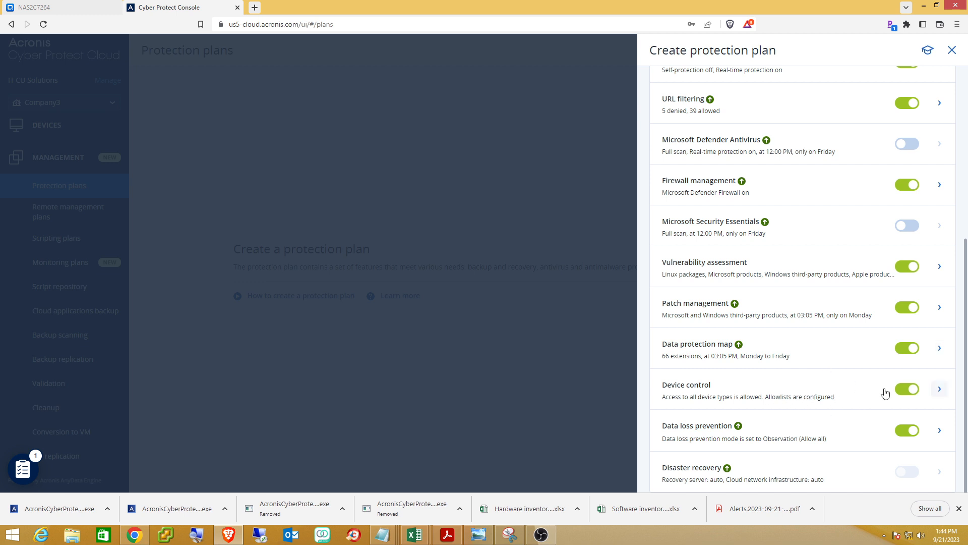
Review the Device control and Data loss prevention settings, then collapse both sections.
click(939, 389)
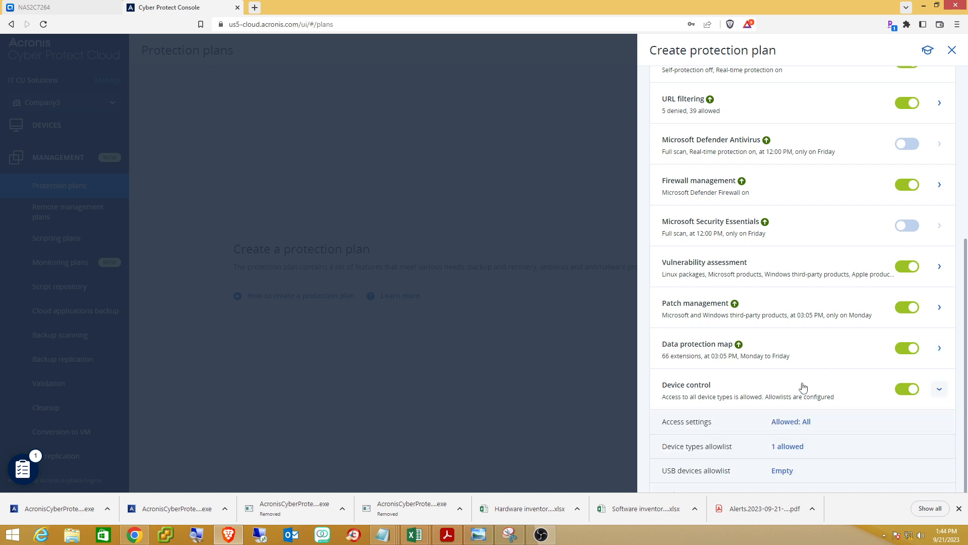
scroll(786, 392, down, 1)
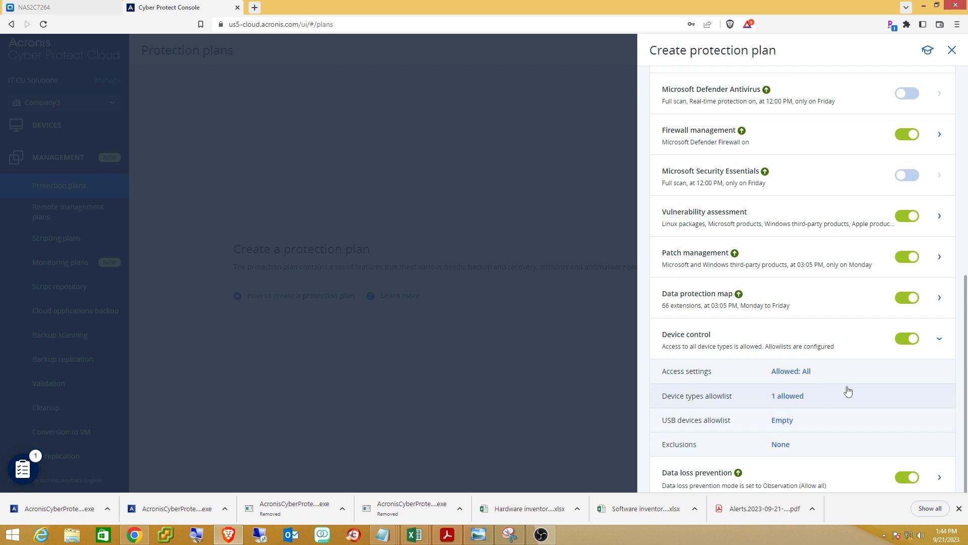
scroll(856, 383, down, 1)
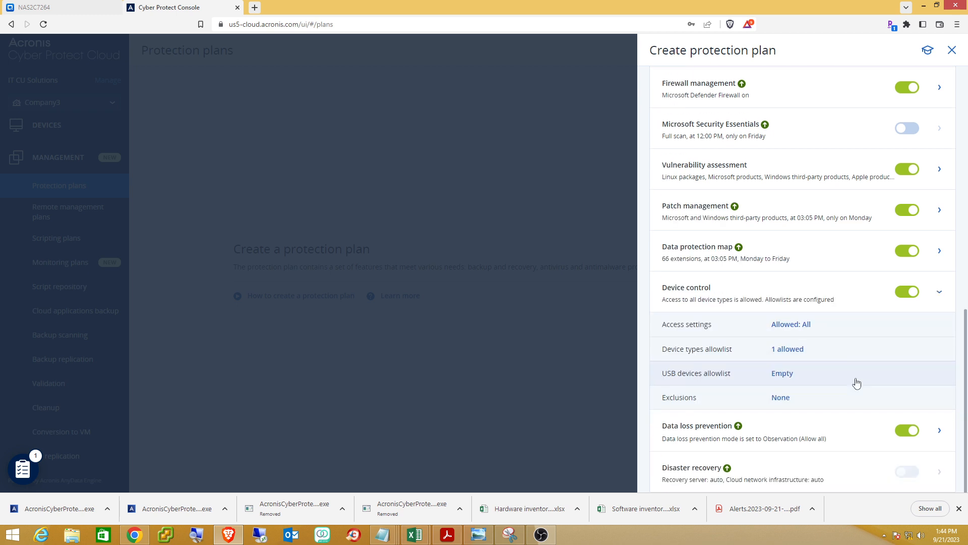
click(939, 292)
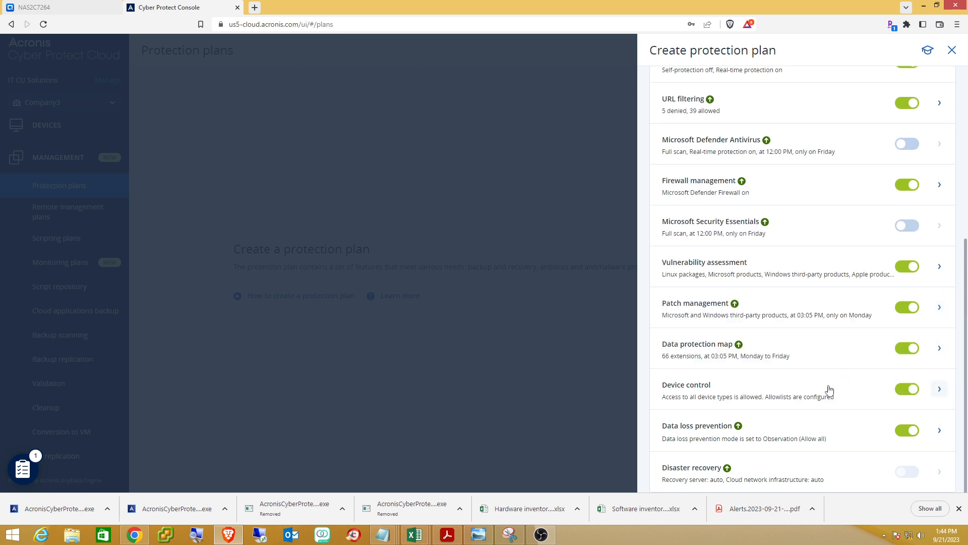
click(941, 433)
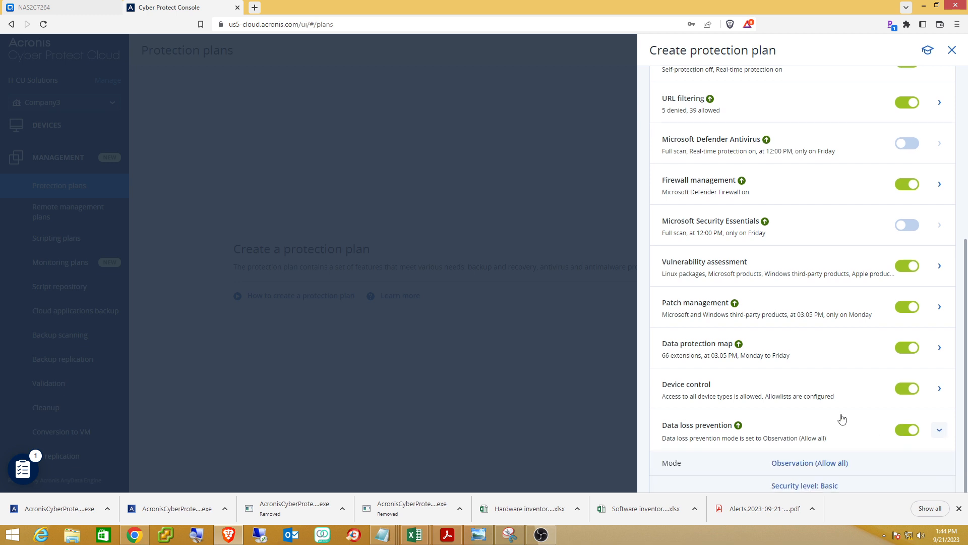
scroll(842, 417, down, 1)
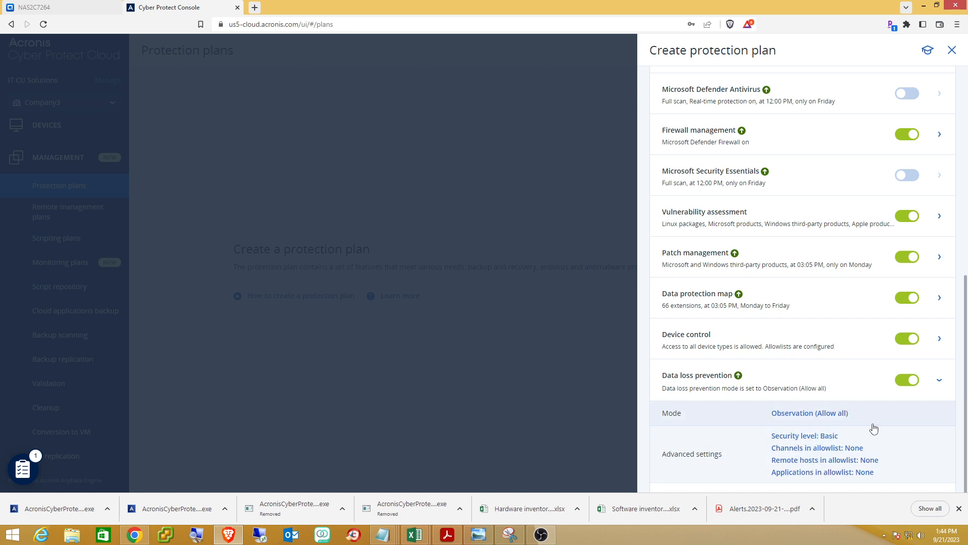
scroll(870, 426, down, 1)
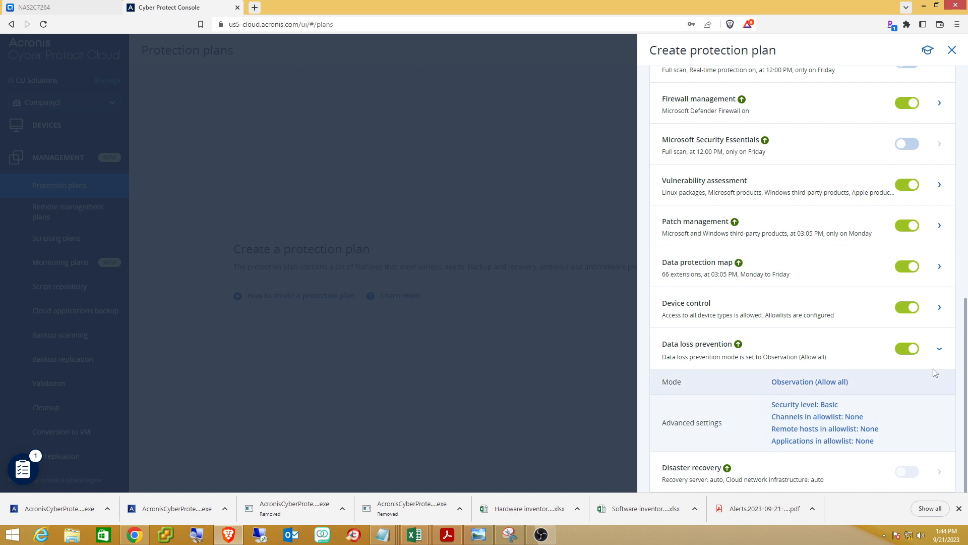
click(940, 350)
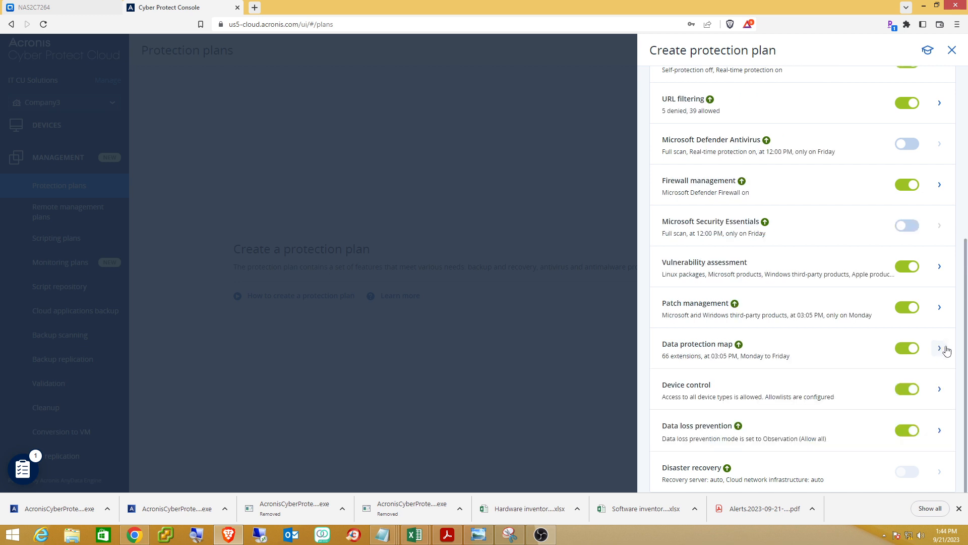
Save the new Default Plan protection plan and open its device picker from the plan details.
scroll(829, 386, up, 2)
scroll(831, 386, up, 3)
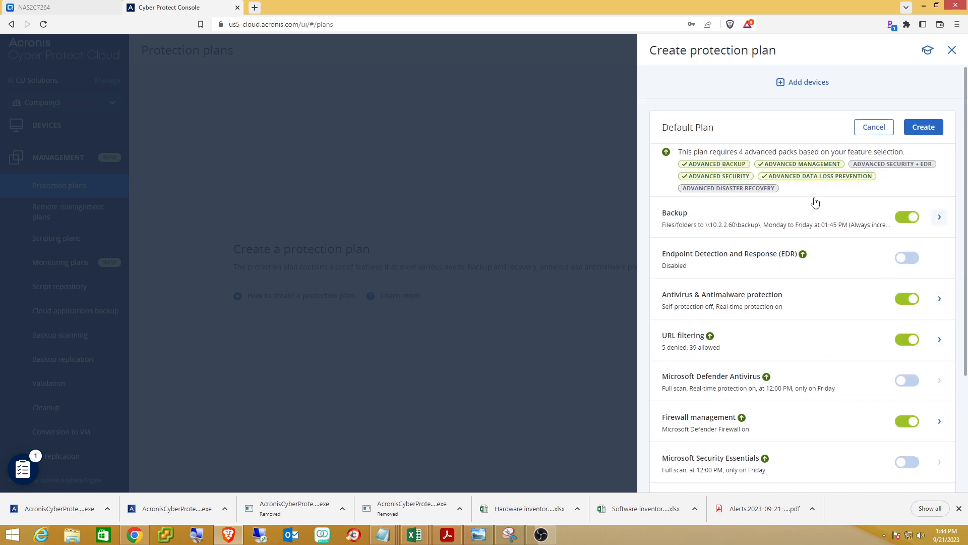
click(924, 130)
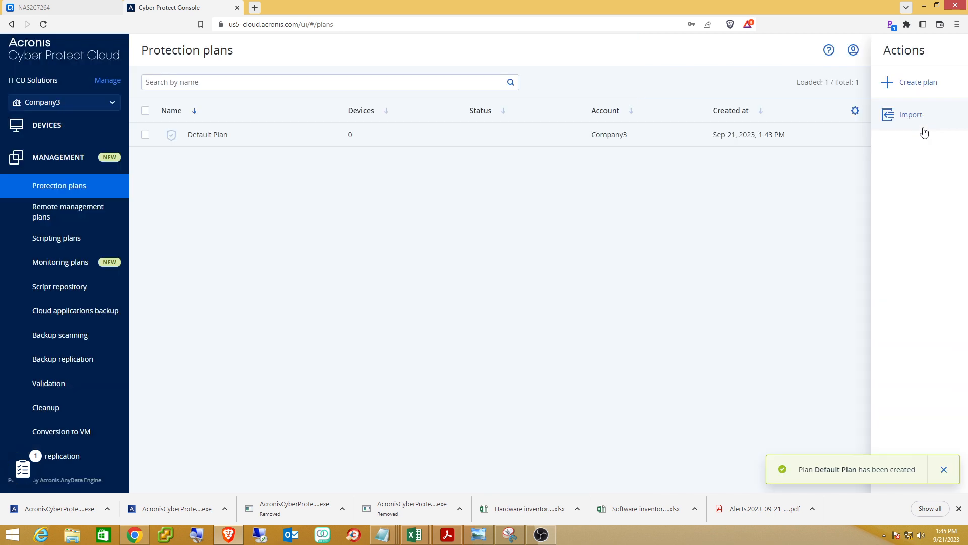
click(924, 132)
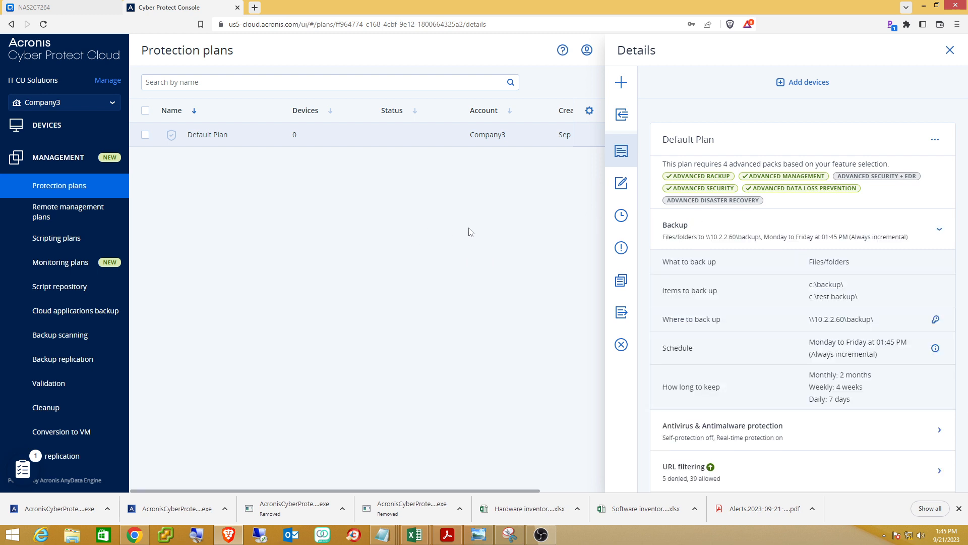
click(797, 88)
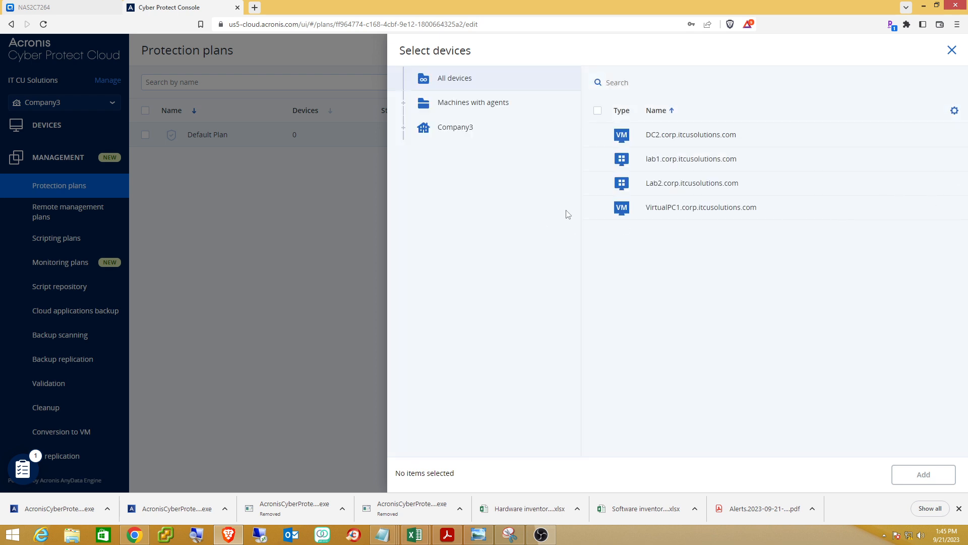
Assign VirtualPC1, Lab2 and lab1 to the Default Plan, save it, and confirm the service quotas.
click(597, 208)
click(597, 184)
click(598, 159)
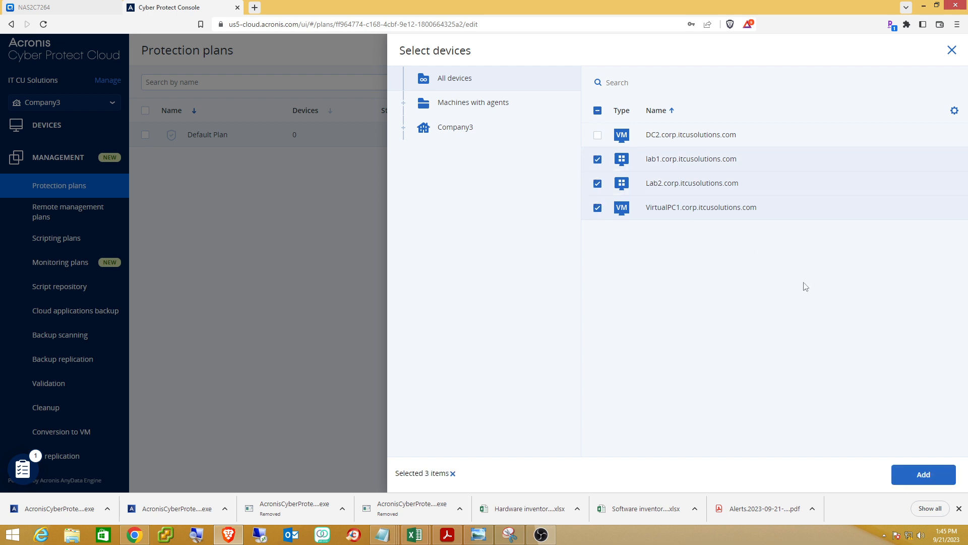
click(929, 475)
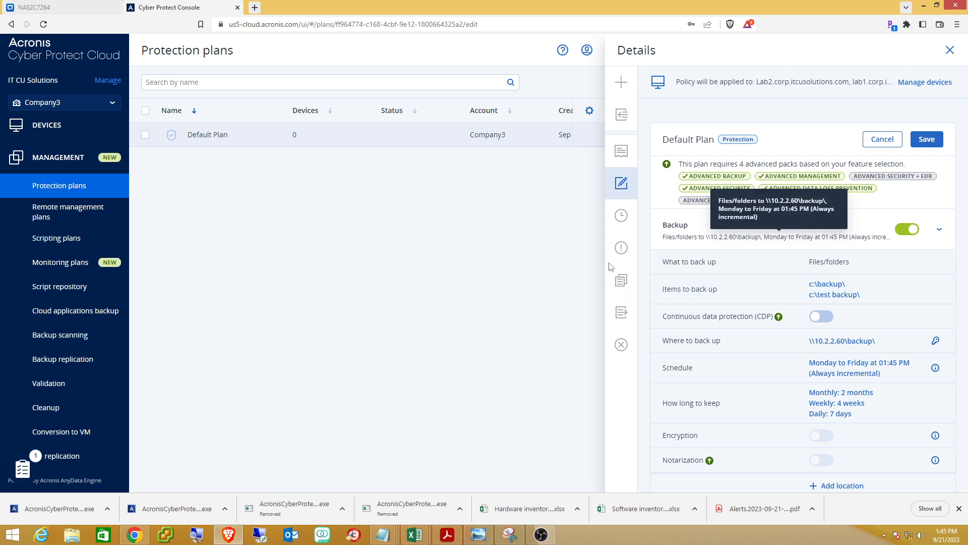
click(933, 140)
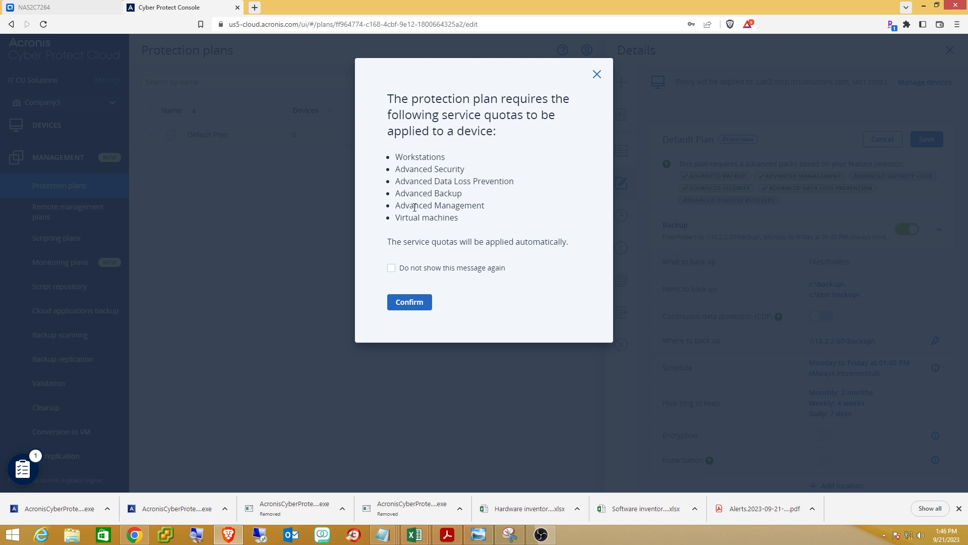
click(407, 303)
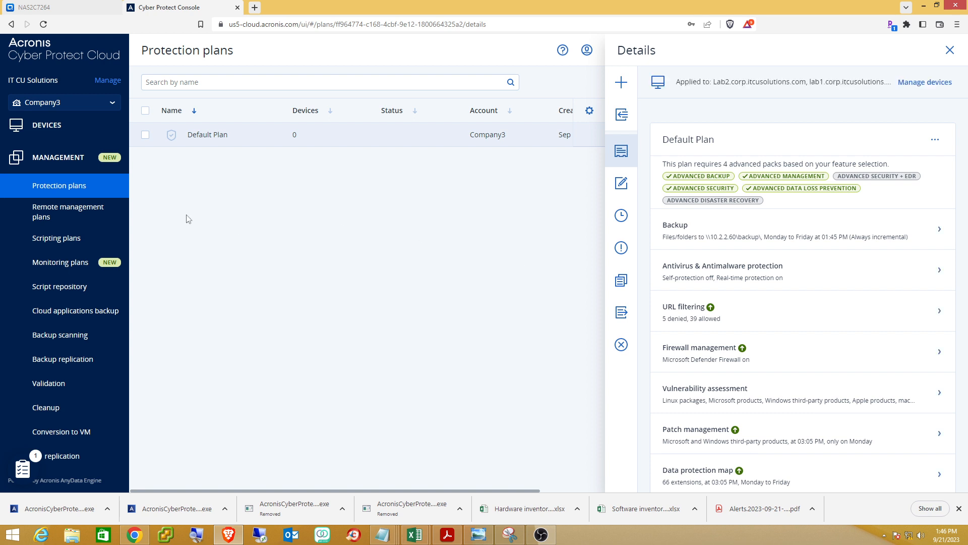
Start a new remote management plan with RDP connections switched off, leaving only NEAR.
click(949, 50)
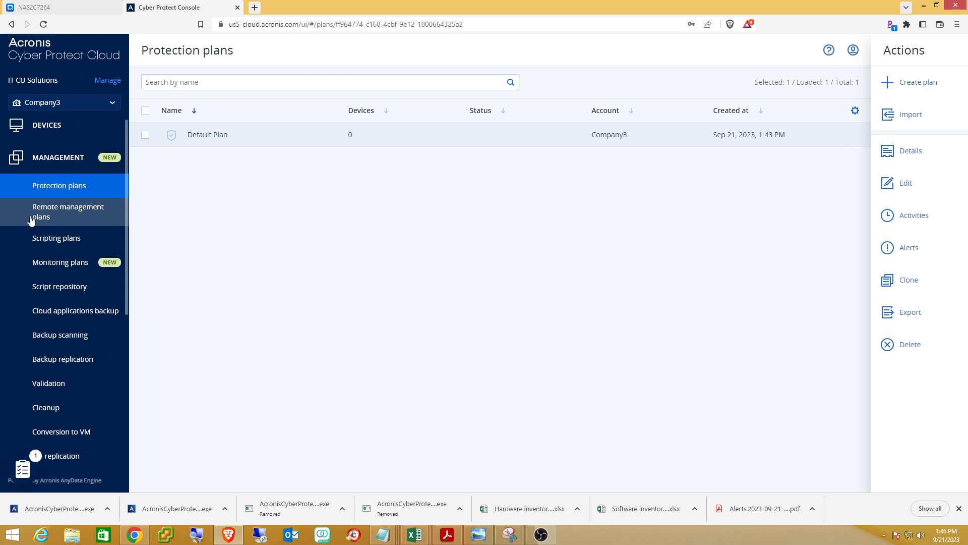
click(54, 218)
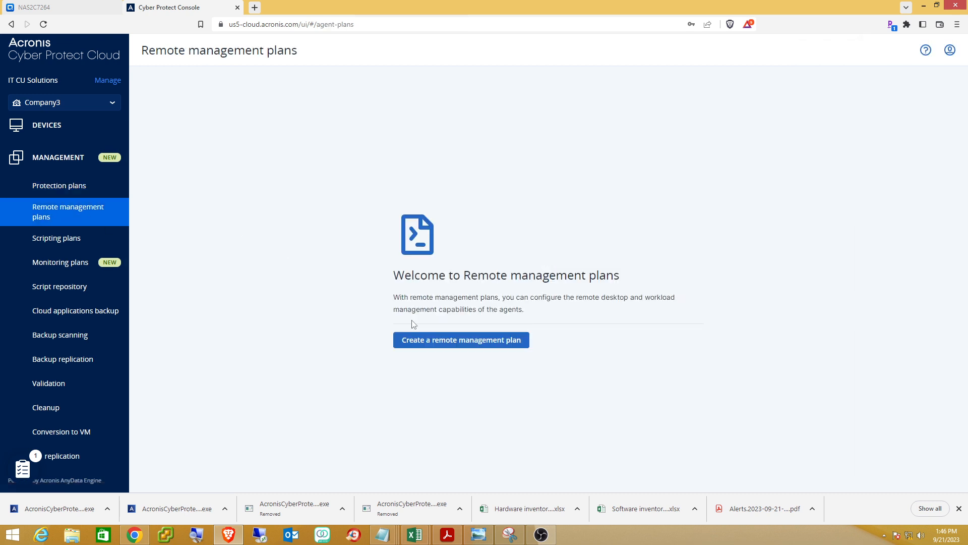
click(453, 342)
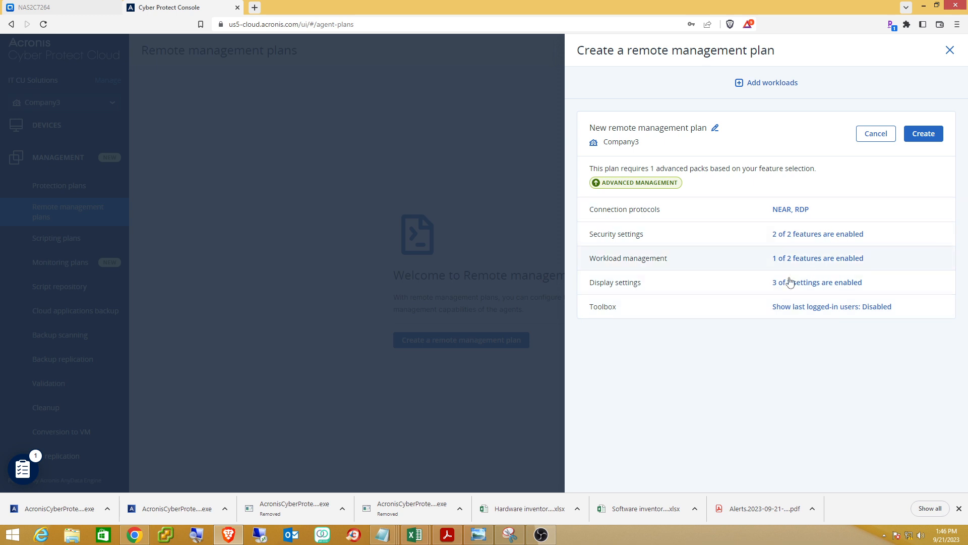
click(748, 211)
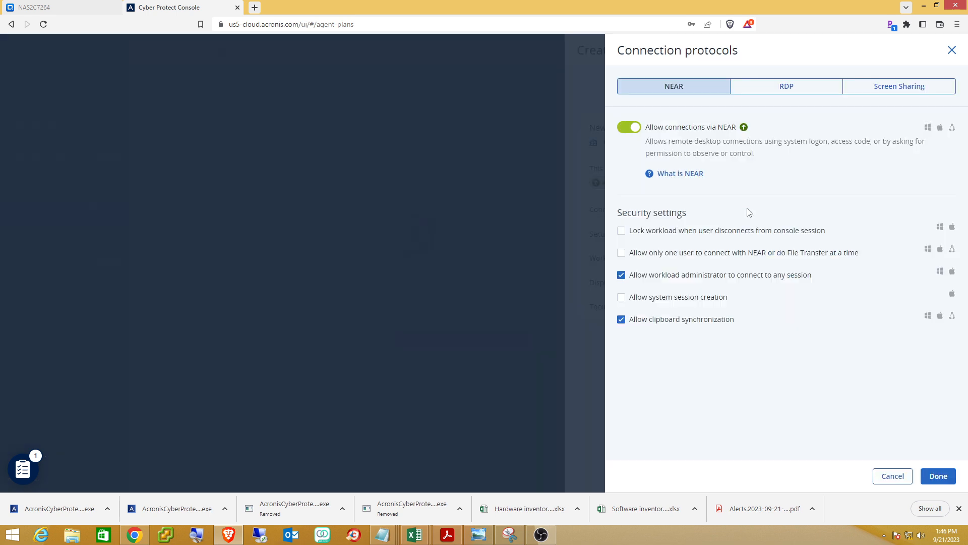
click(787, 89)
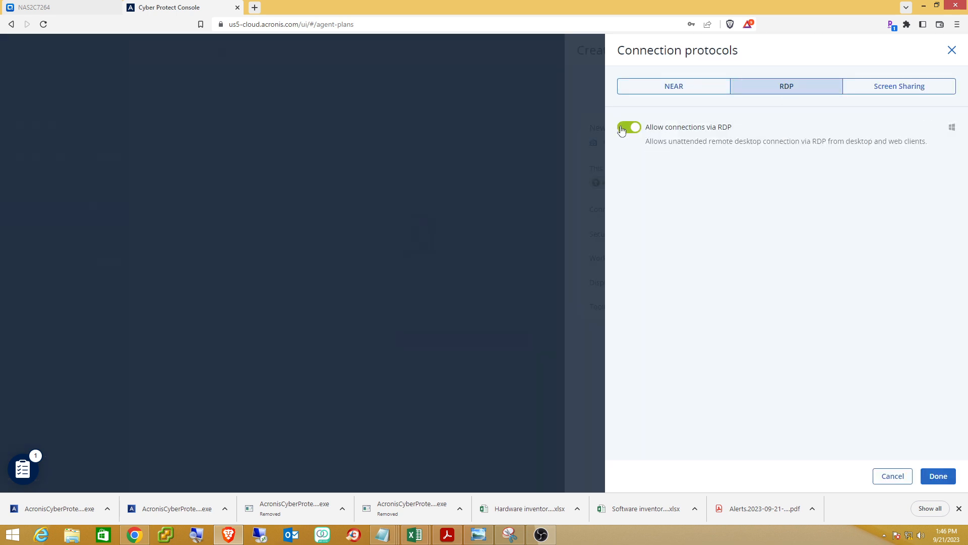
click(628, 127)
click(937, 475)
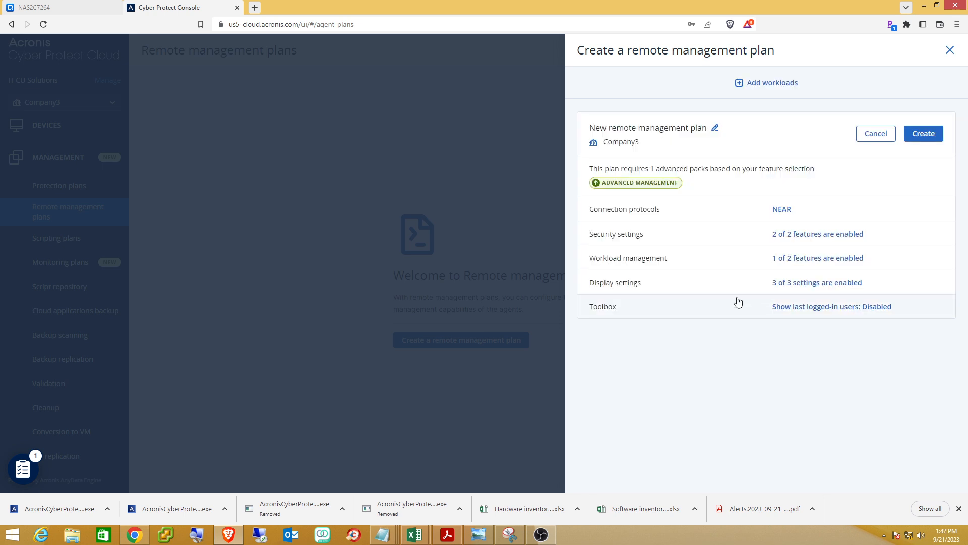
Enable Screenshots transmission under workload management and create the remote management plan.
click(753, 239)
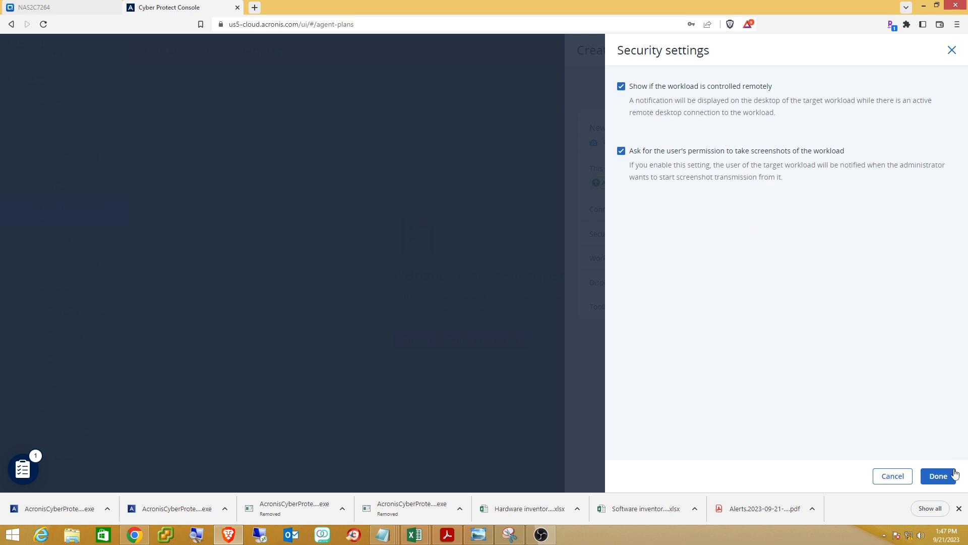
click(939, 475)
click(938, 475)
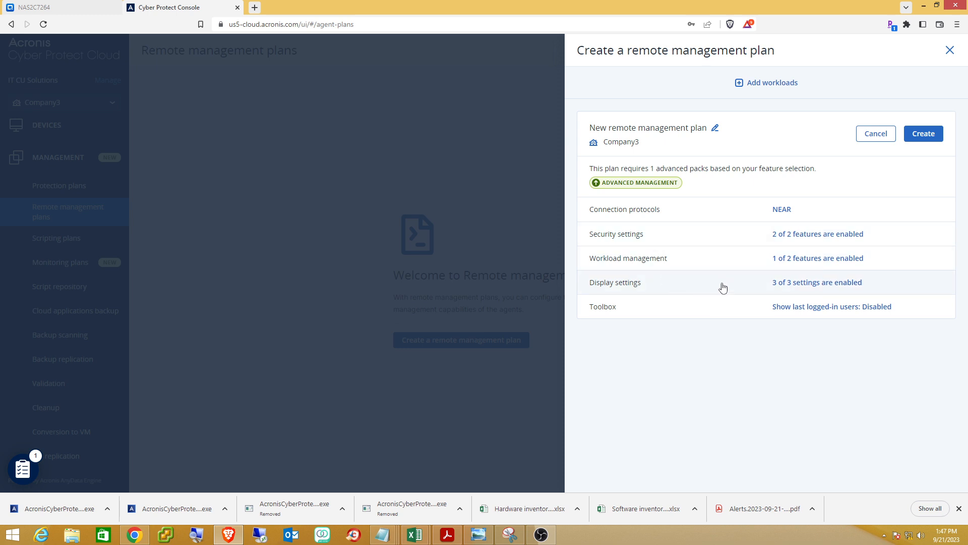
click(736, 265)
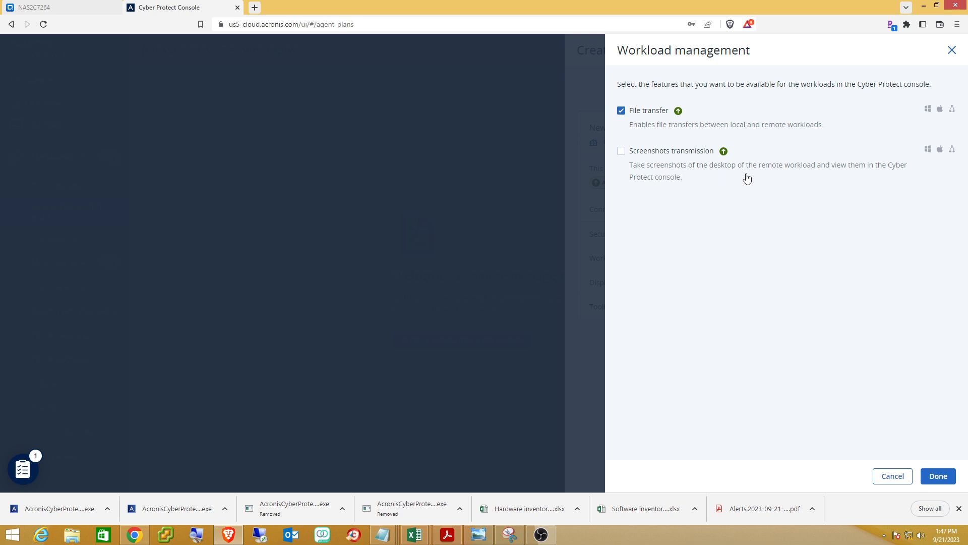
click(622, 156)
click(938, 476)
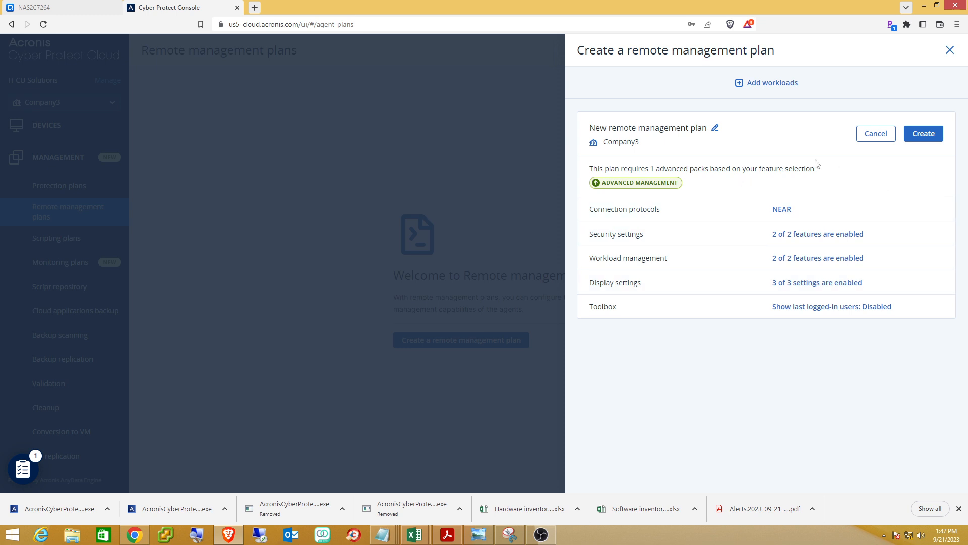
click(924, 134)
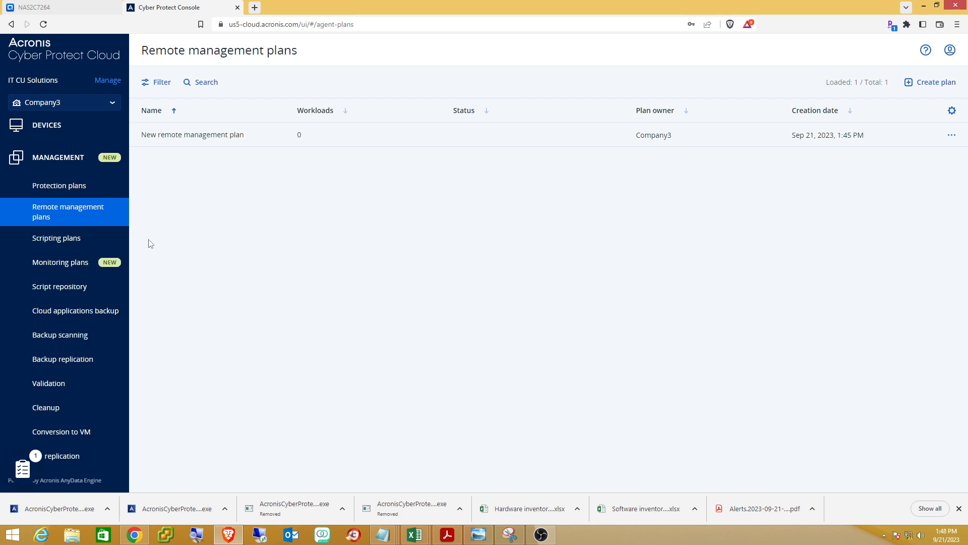
Clone the Enable firewall PowerShell script from the Script Library into My scripts as Approved.
click(65, 240)
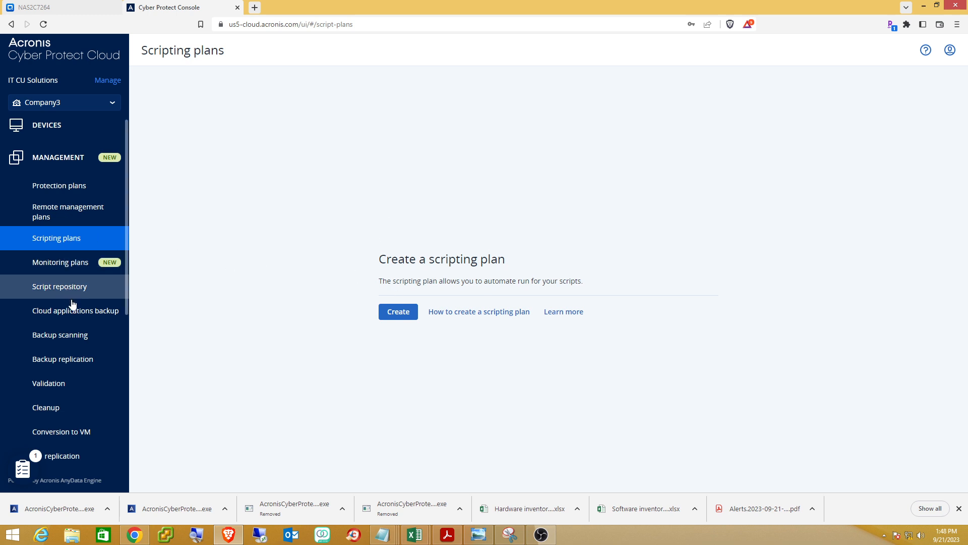
click(58, 288)
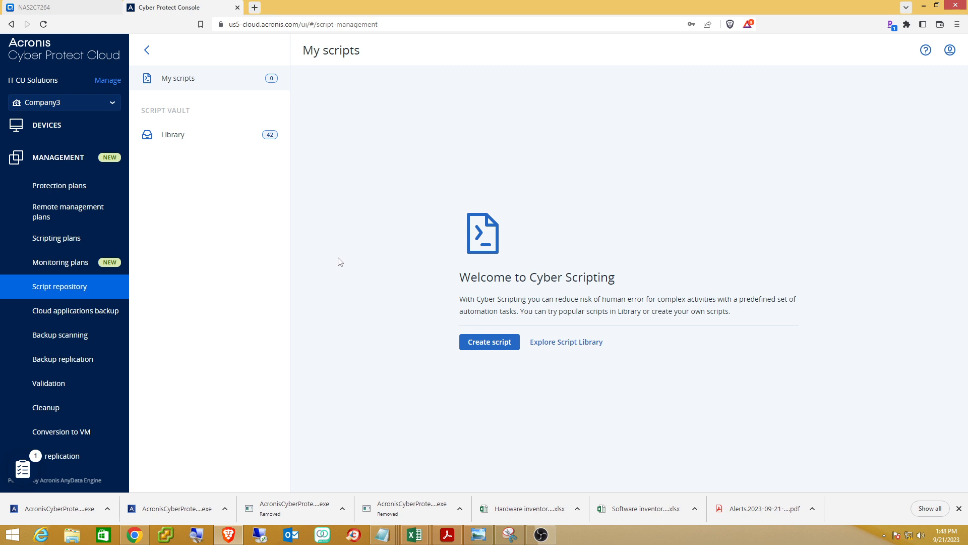
click(573, 344)
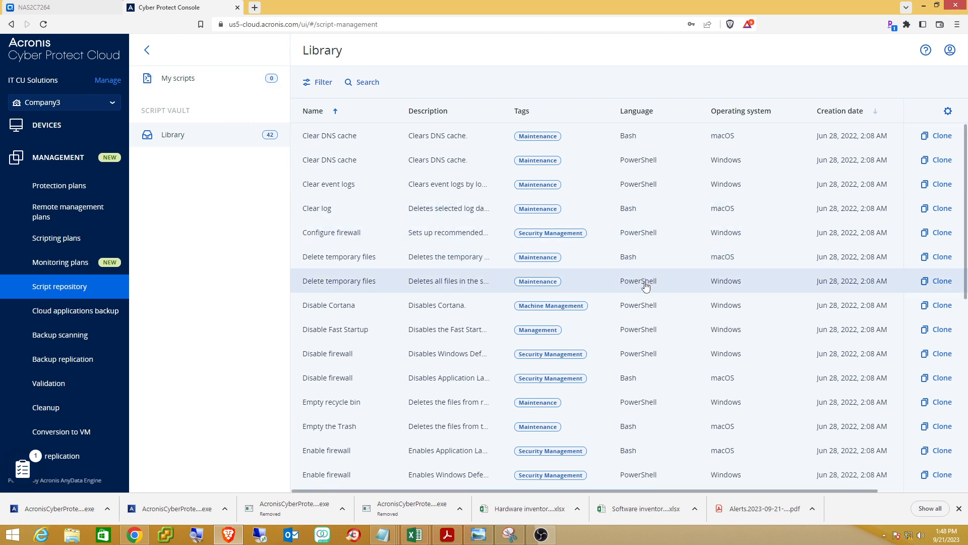
scroll(645, 286, down, 1)
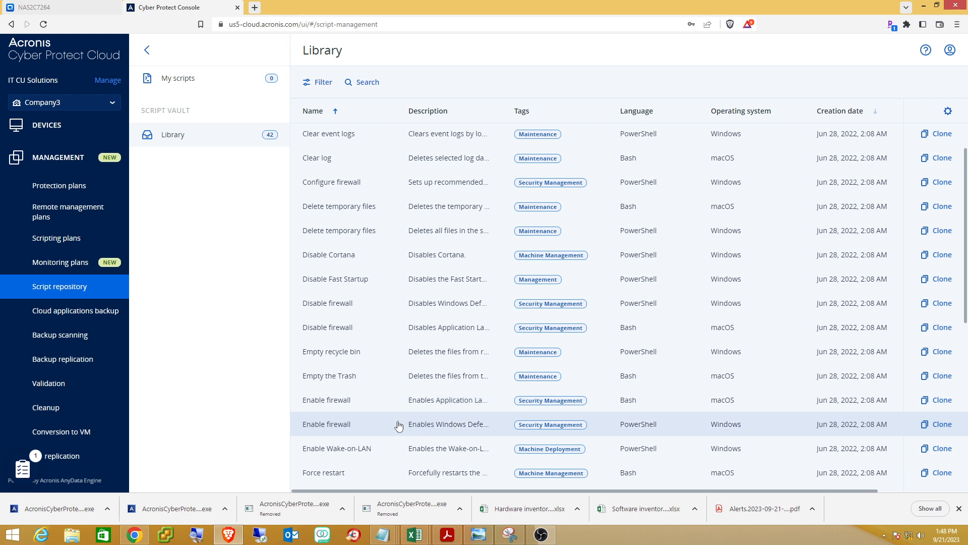
click(941, 424)
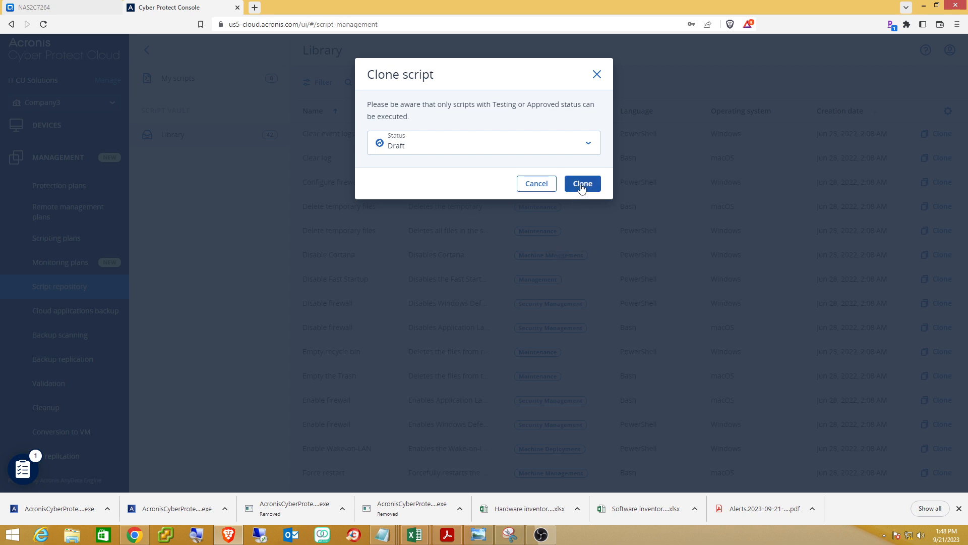
click(588, 147)
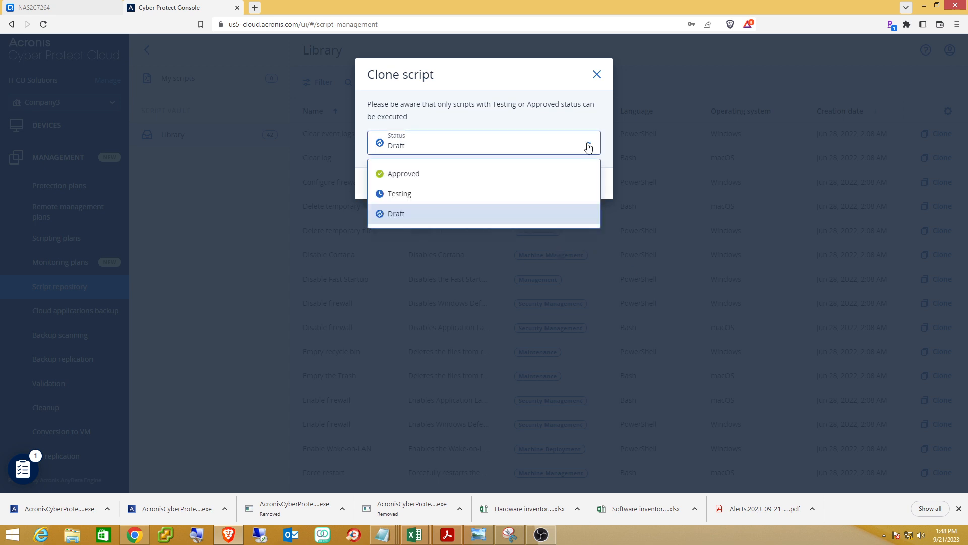
click(450, 173)
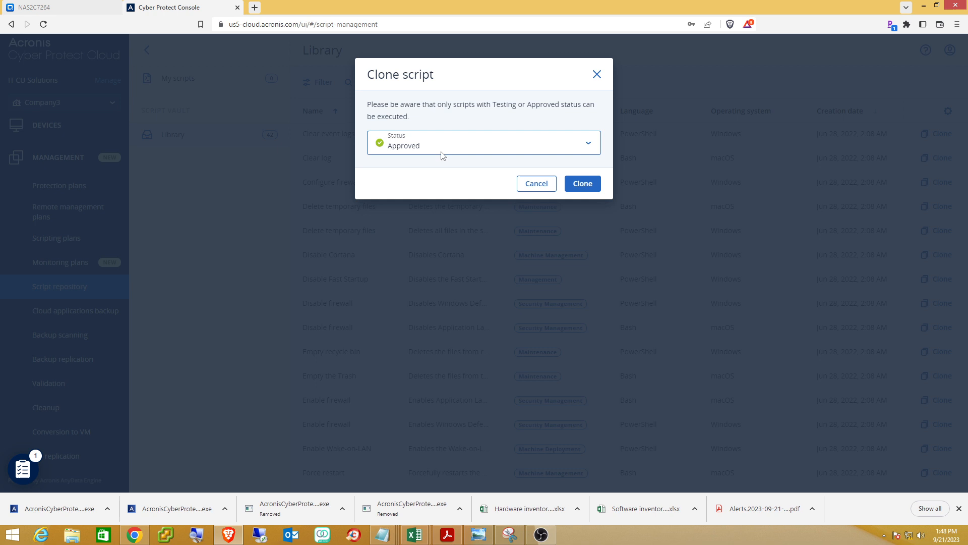
click(583, 184)
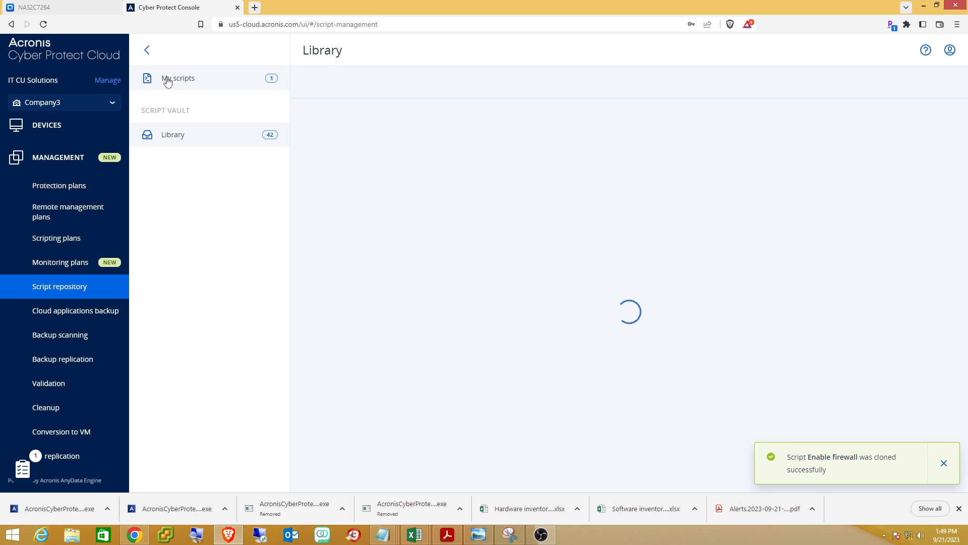
View My scripts, then go to the empty Monitoring plans page.
click(186, 77)
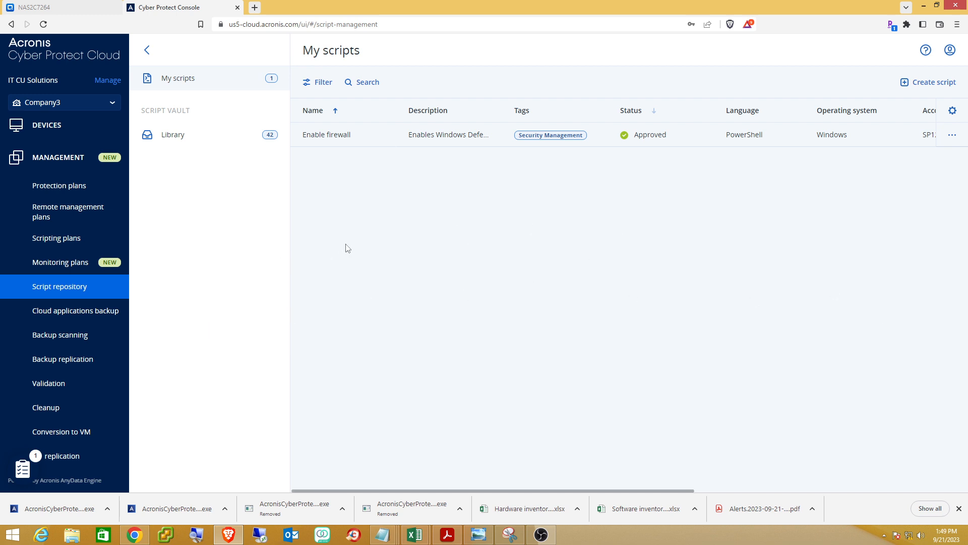
click(47, 263)
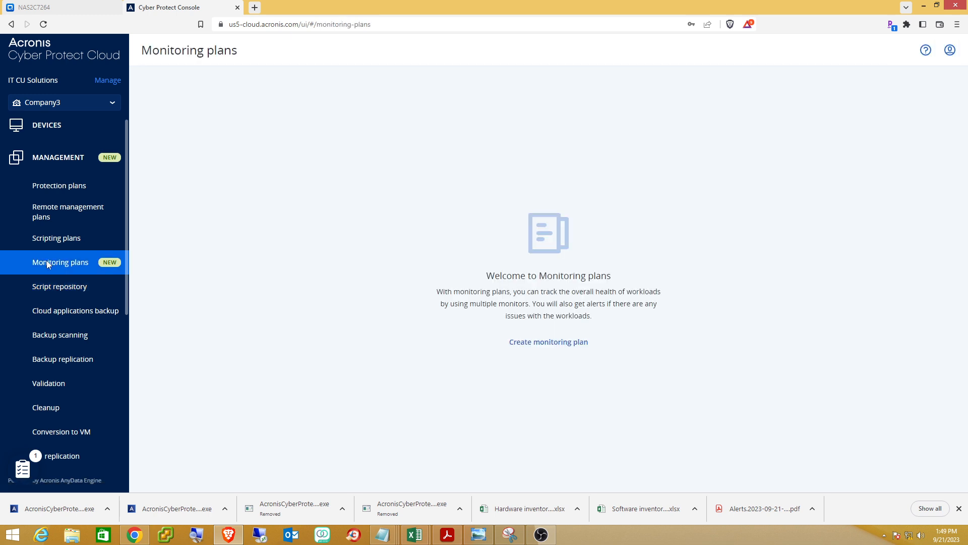
Start a new monitoring plan using the Custom option instead of a template.
click(552, 343)
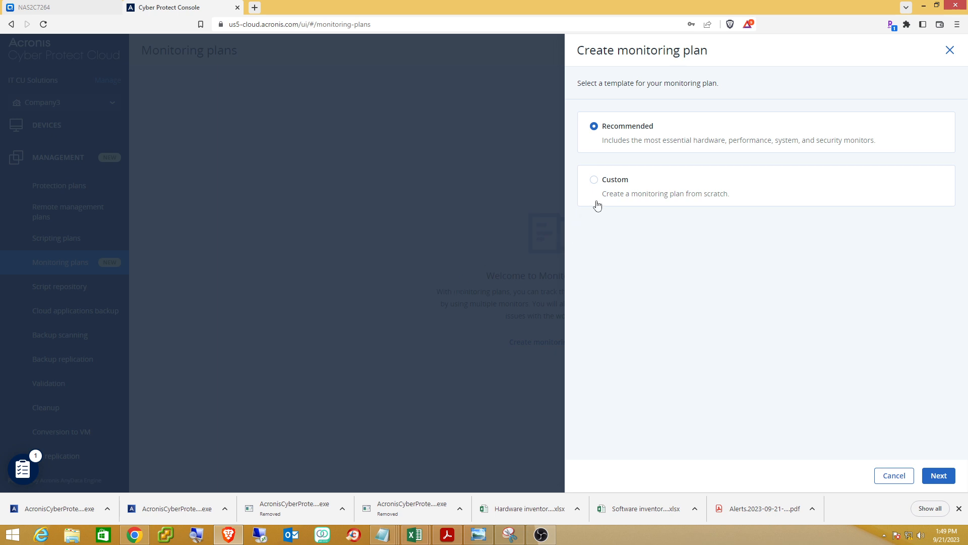
click(594, 180)
click(937, 475)
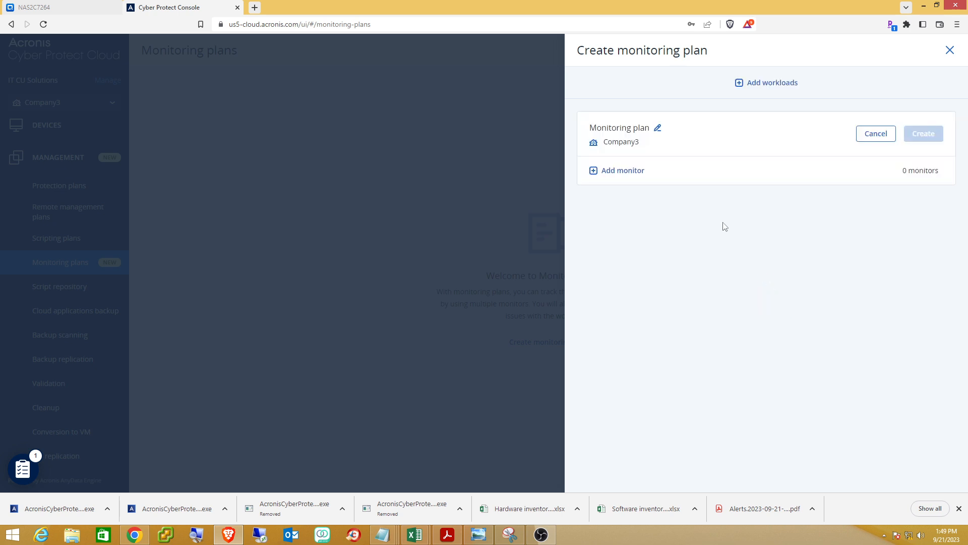
Choose Antimalware software status from the list of monitor types.
click(596, 172)
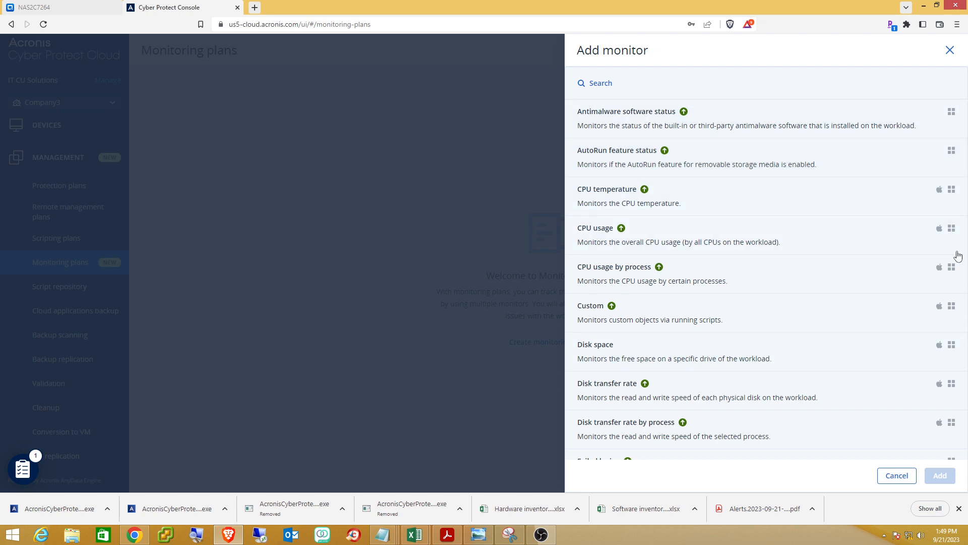
scroll(961, 236, down, 5)
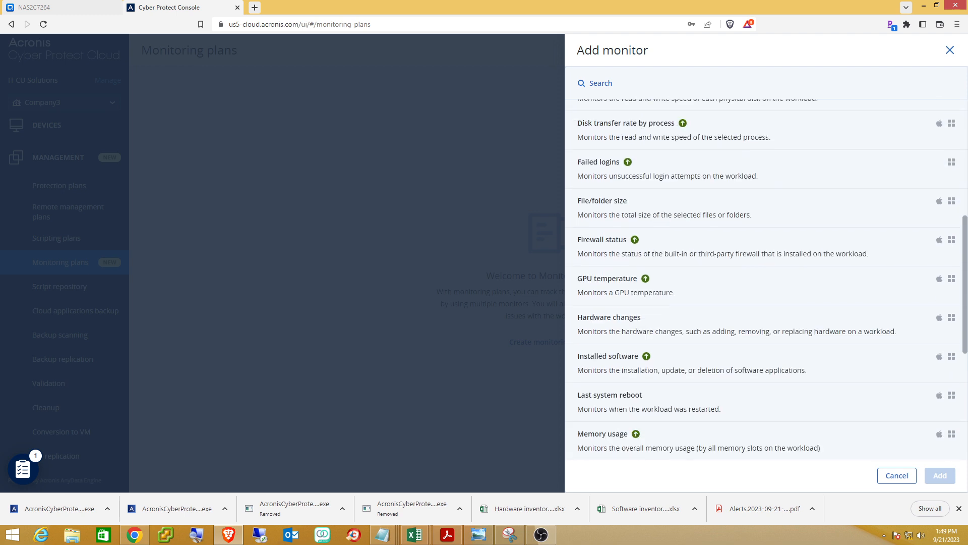
scroll(767, 282, down, 5)
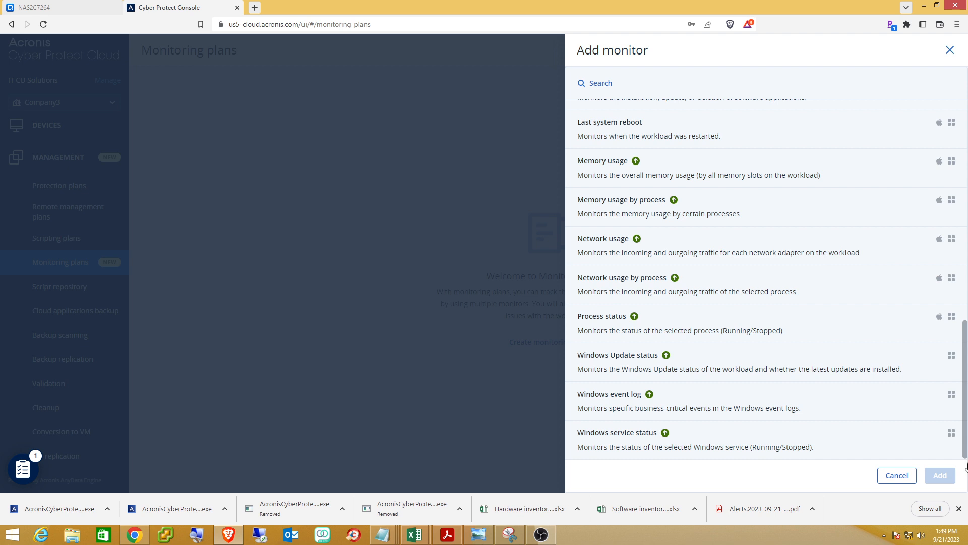
drag(966, 451, 959, 261)
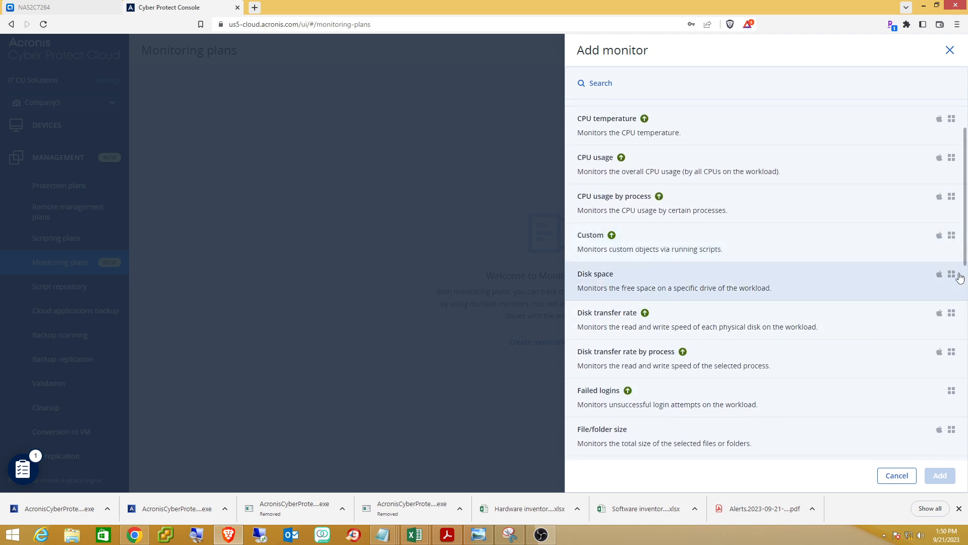
scroll(809, 262, up, 2)
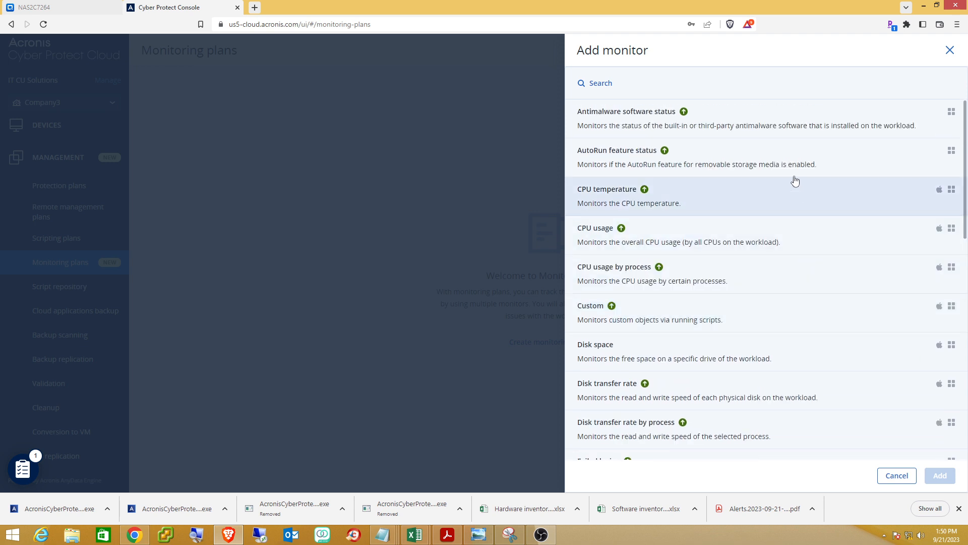
click(807, 136)
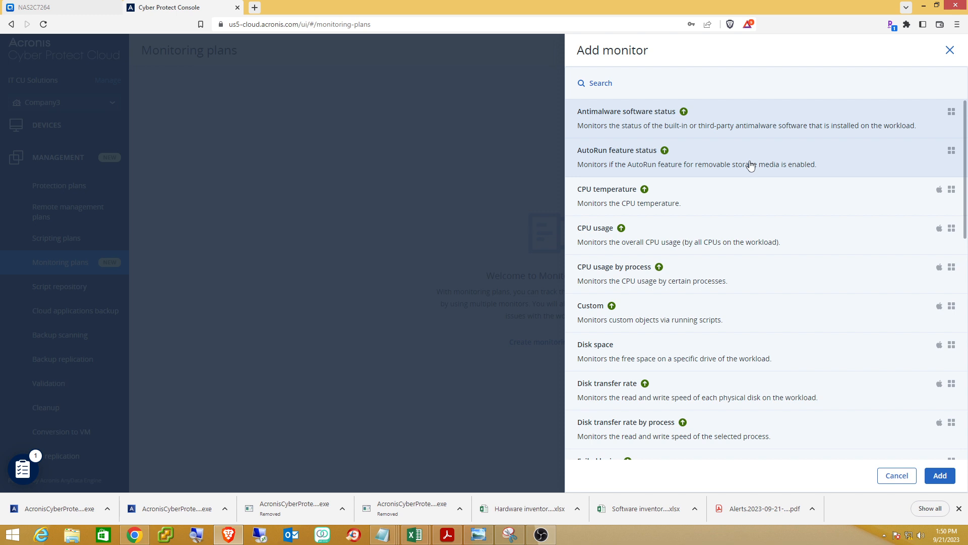
Add the Antimalware software status monitor to the plan with its default settings.
click(710, 212)
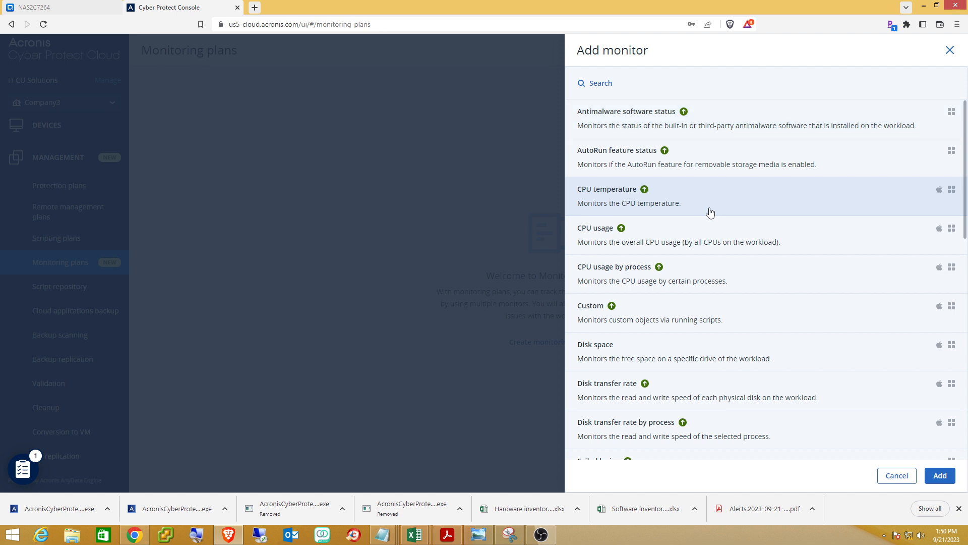
drag(711, 213, 706, 125)
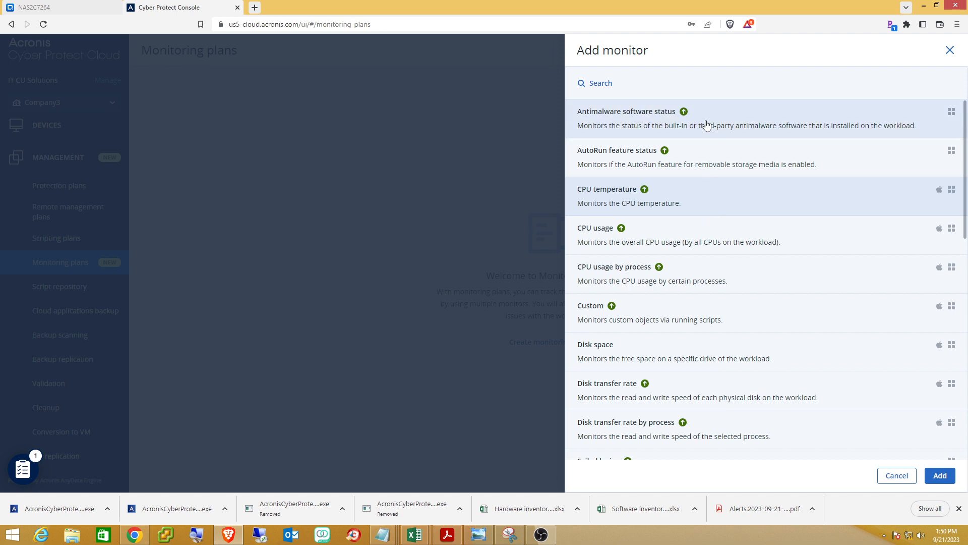
click(657, 131)
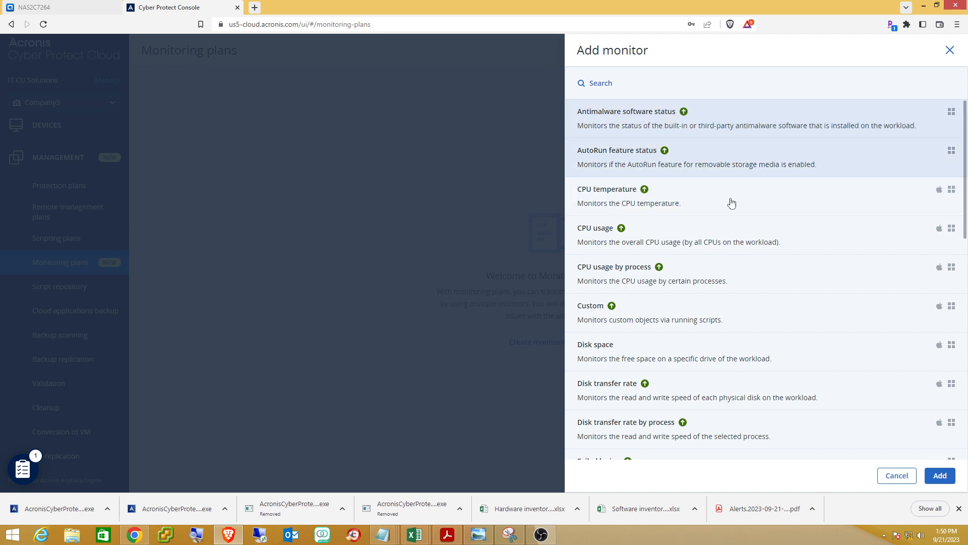
click(949, 479)
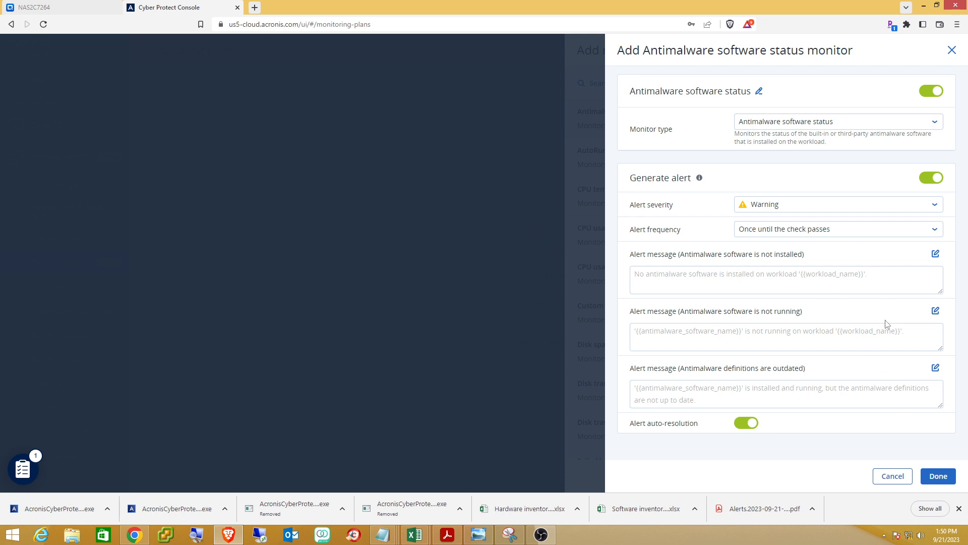
click(939, 479)
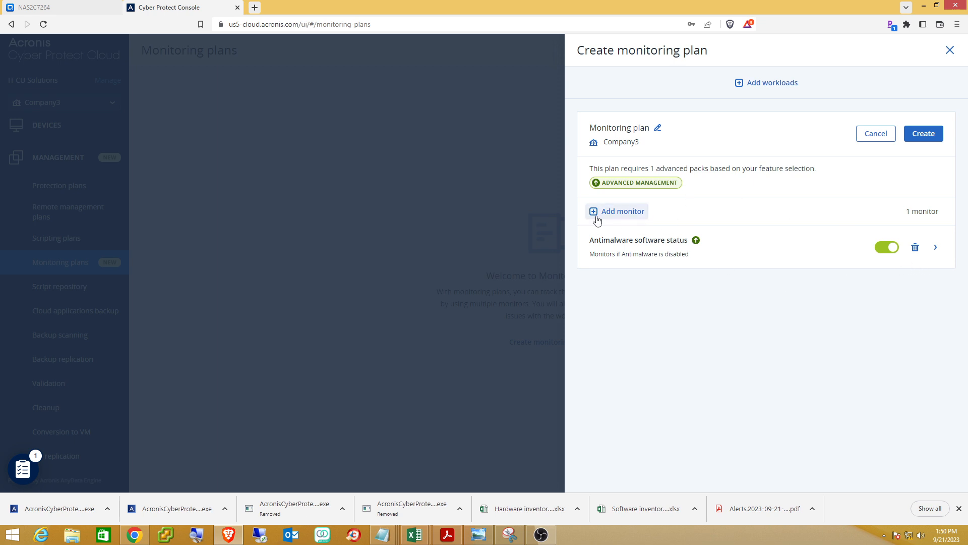
click(625, 214)
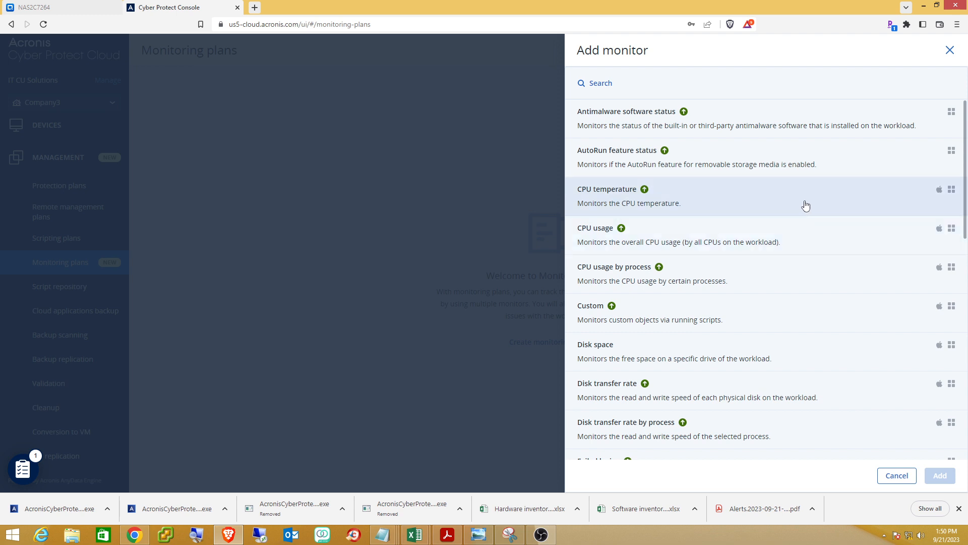
Add a CPU temperature monitor and a Disk space monitor with default settings.
click(880, 202)
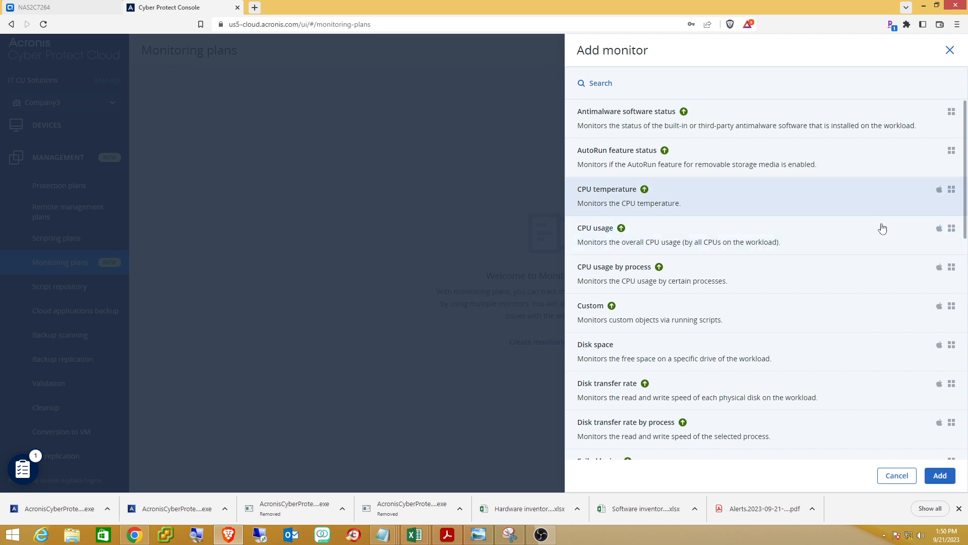
click(939, 478)
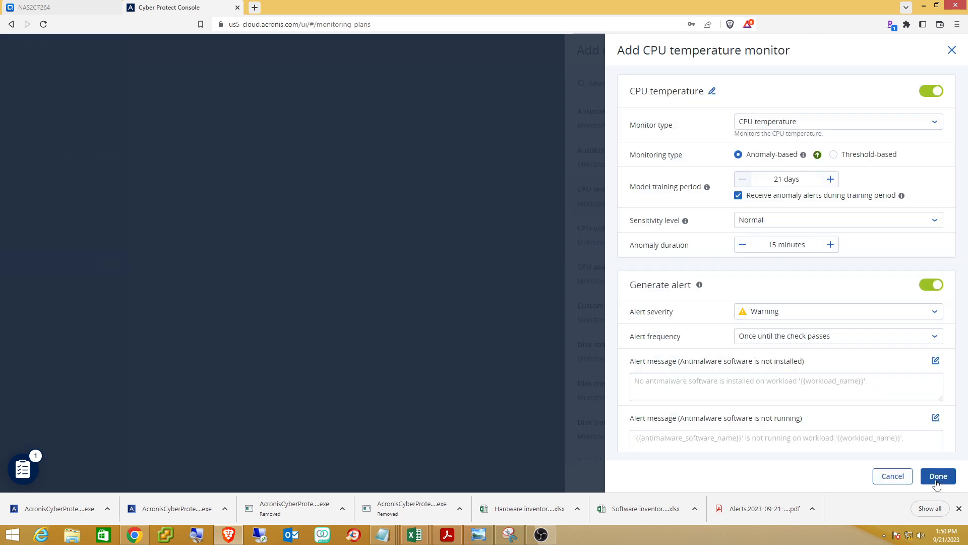
click(935, 477)
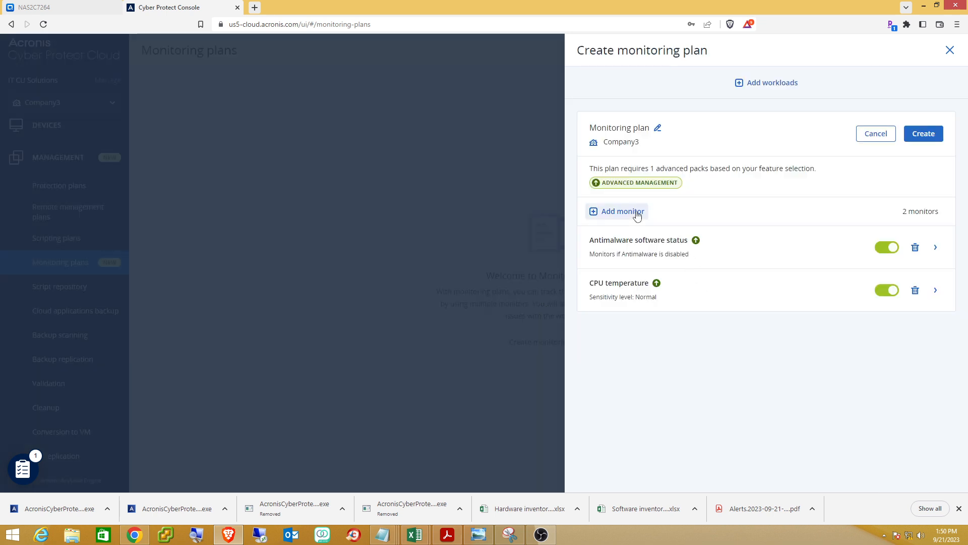
click(637, 213)
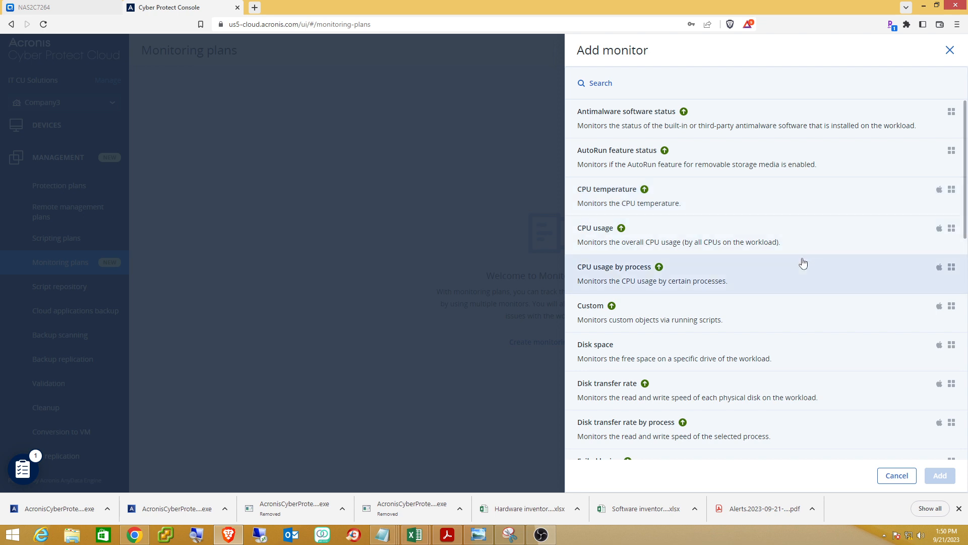
click(687, 360)
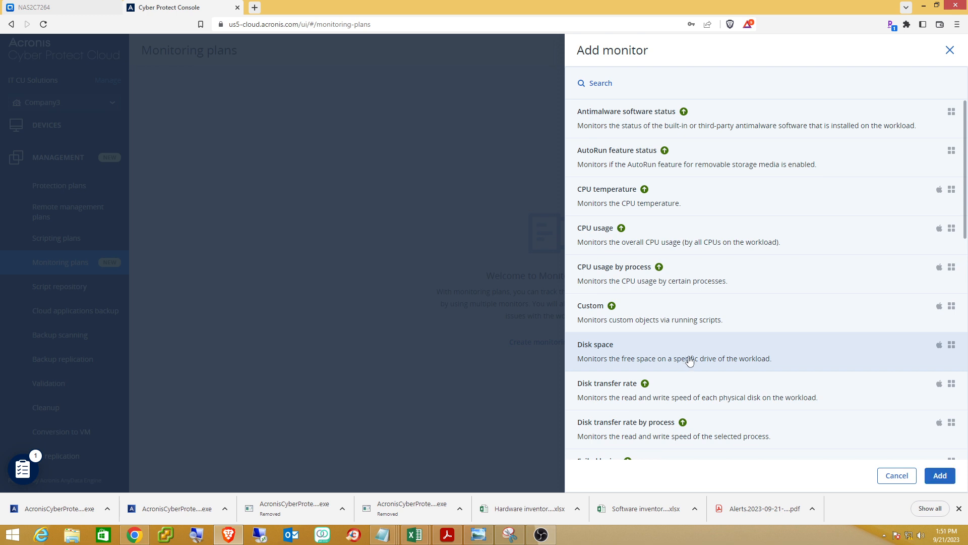
click(935, 479)
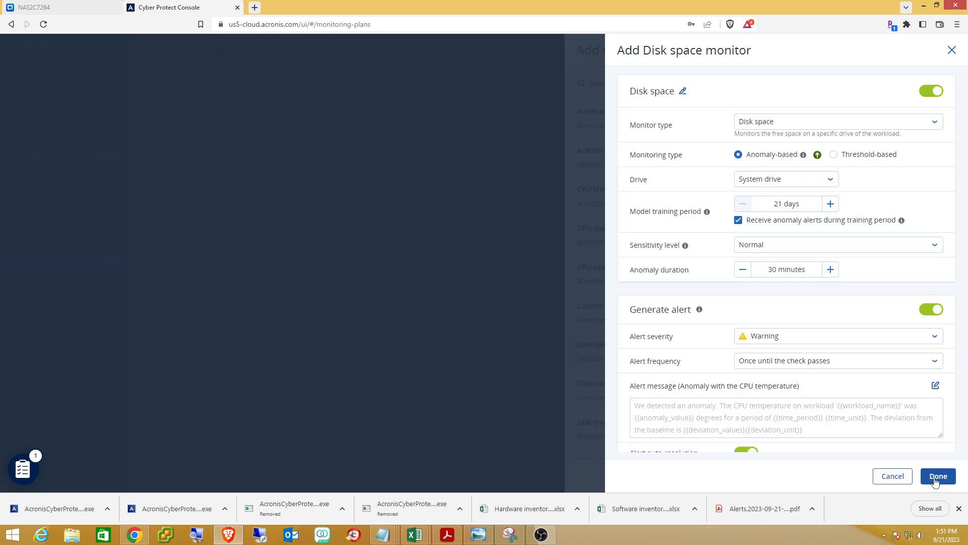
click(937, 476)
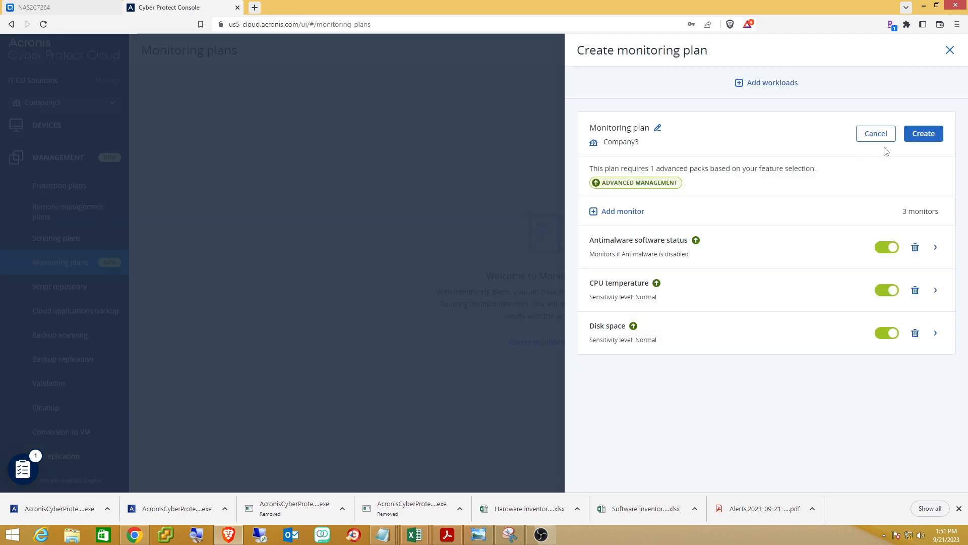
Add a second Disk space monitor, bringing the plan to four monitors.
click(625, 211)
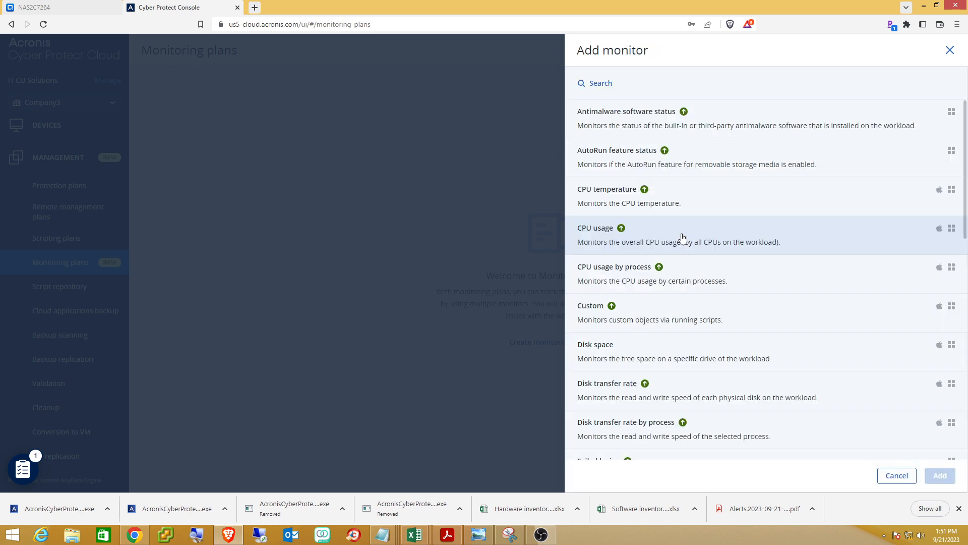
scroll(772, 244, down, 2)
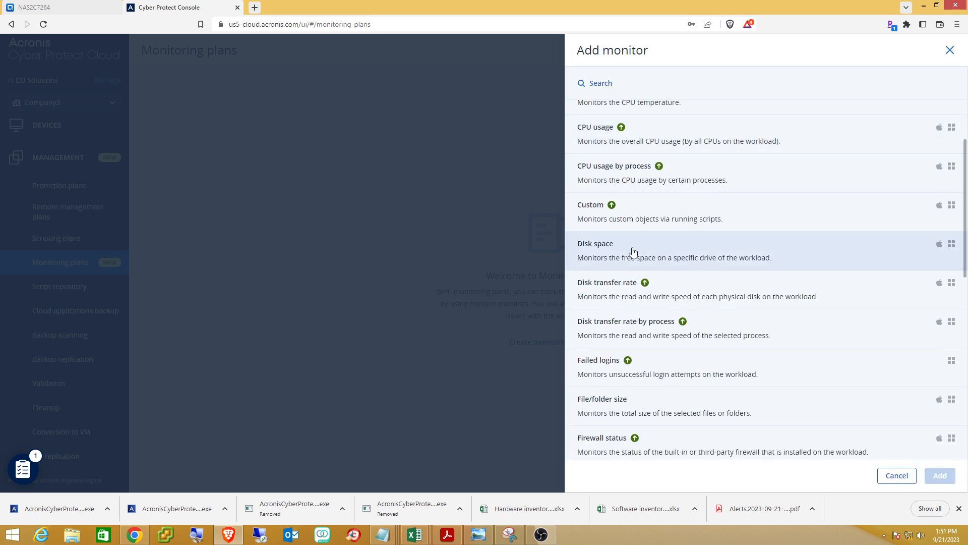
click(634, 251)
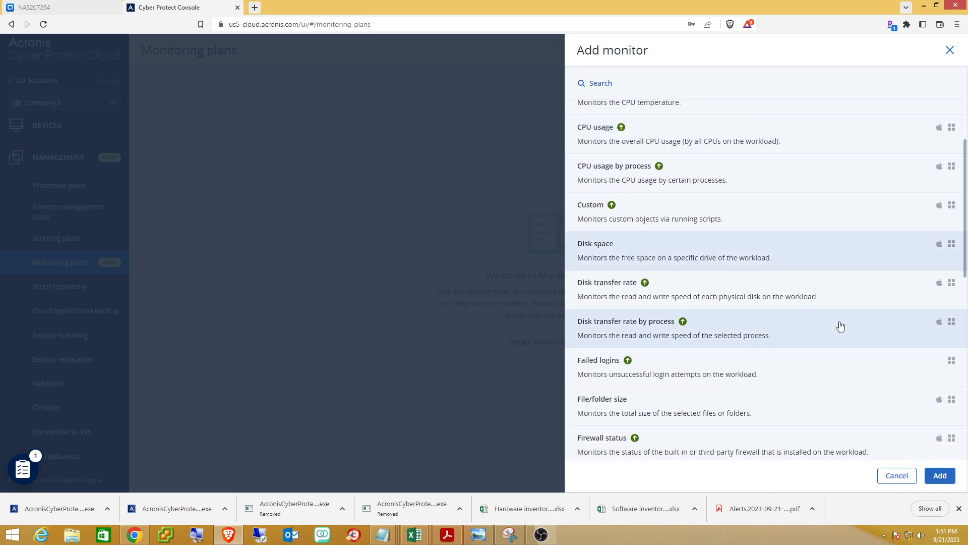
click(941, 483)
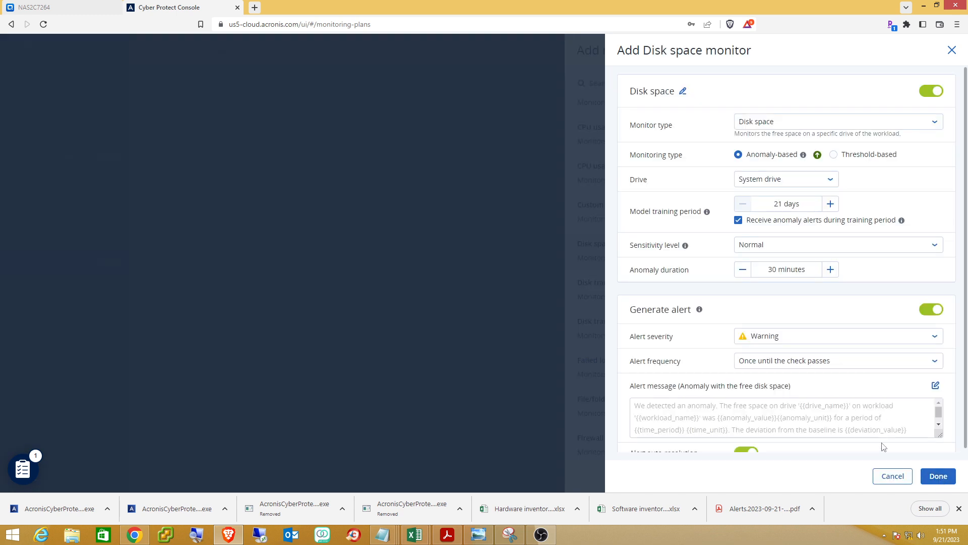
click(938, 475)
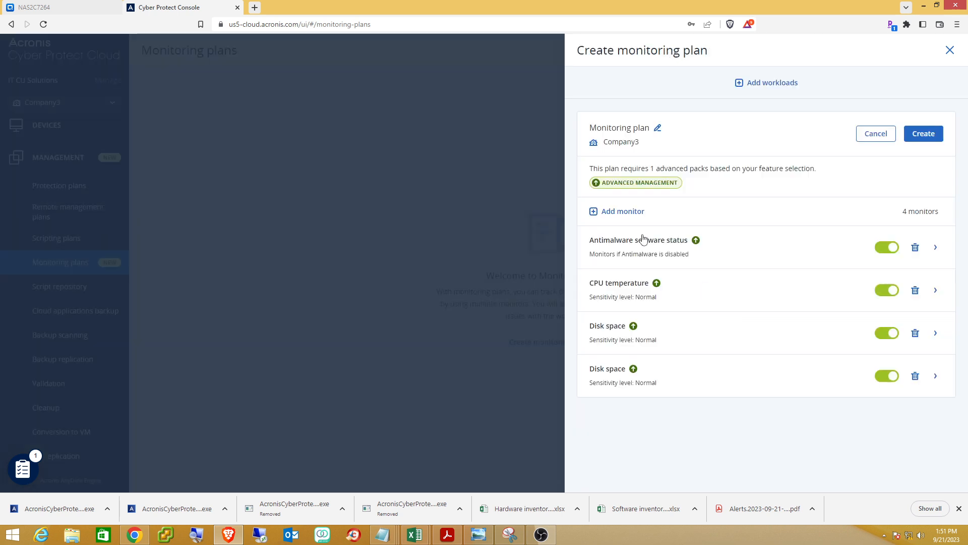
click(612, 211)
scroll(691, 237, down, 2)
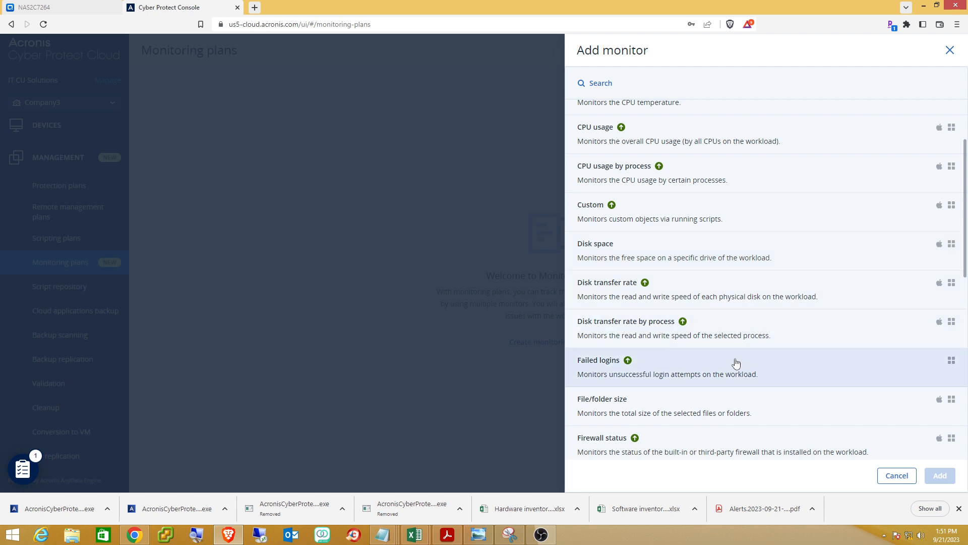
Add a Firewall status monitor, create the five-monitor plan, and open Cleanup plans.
click(614, 442)
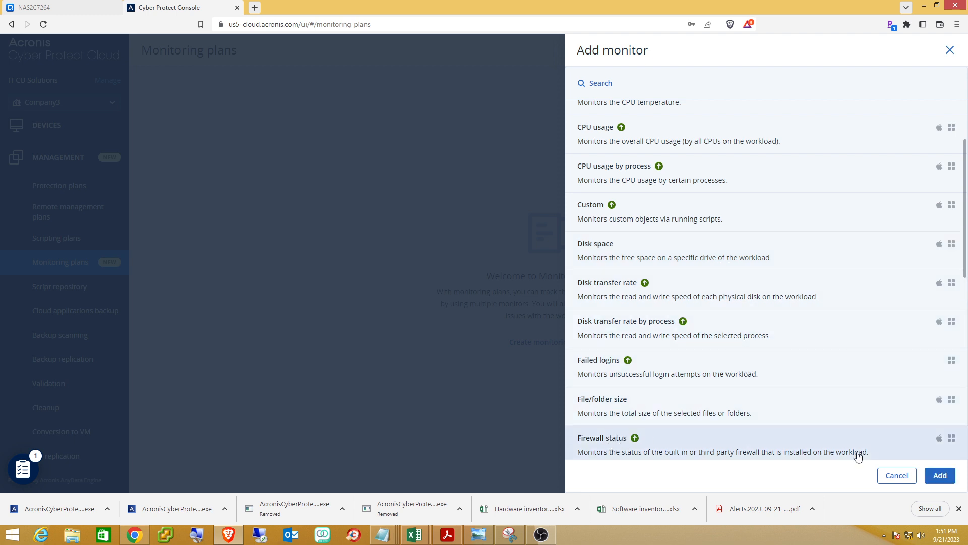
click(934, 473)
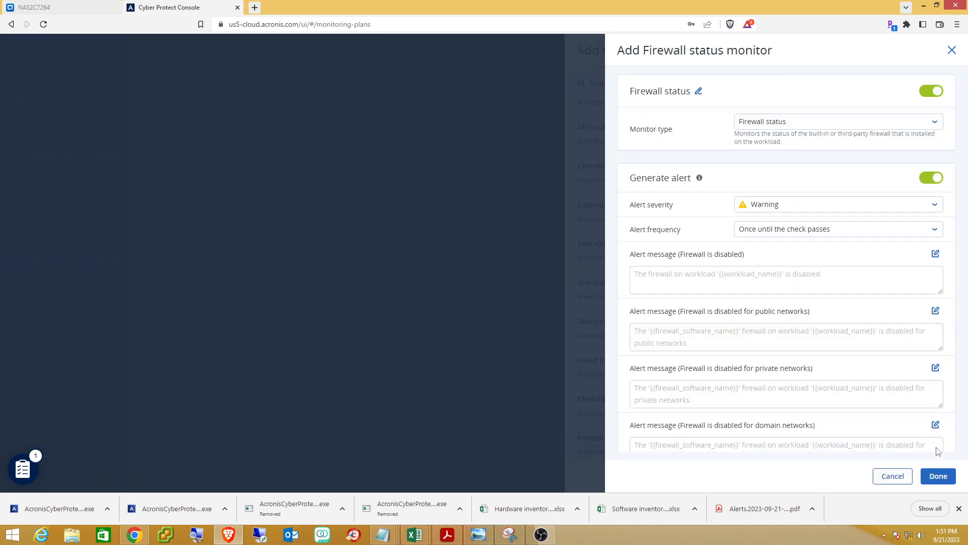
click(933, 474)
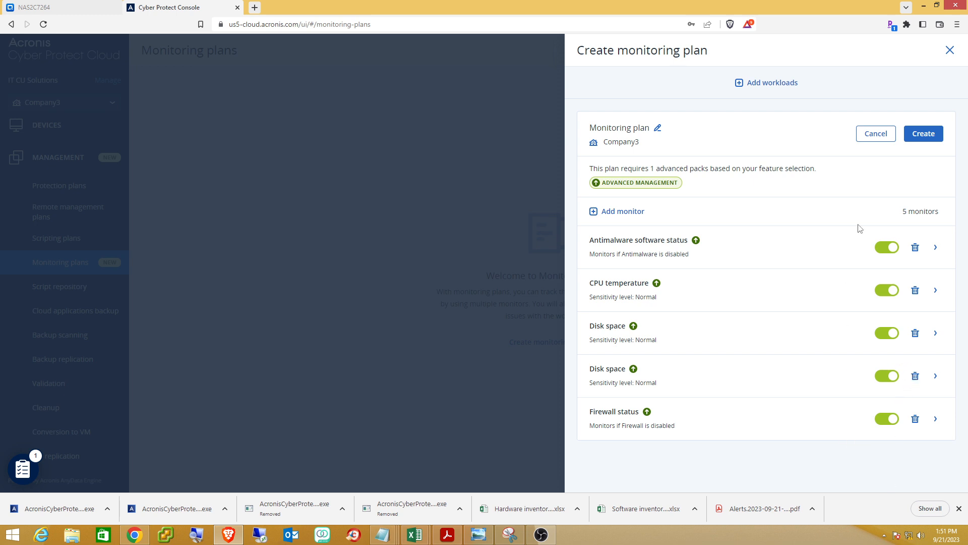
click(925, 138)
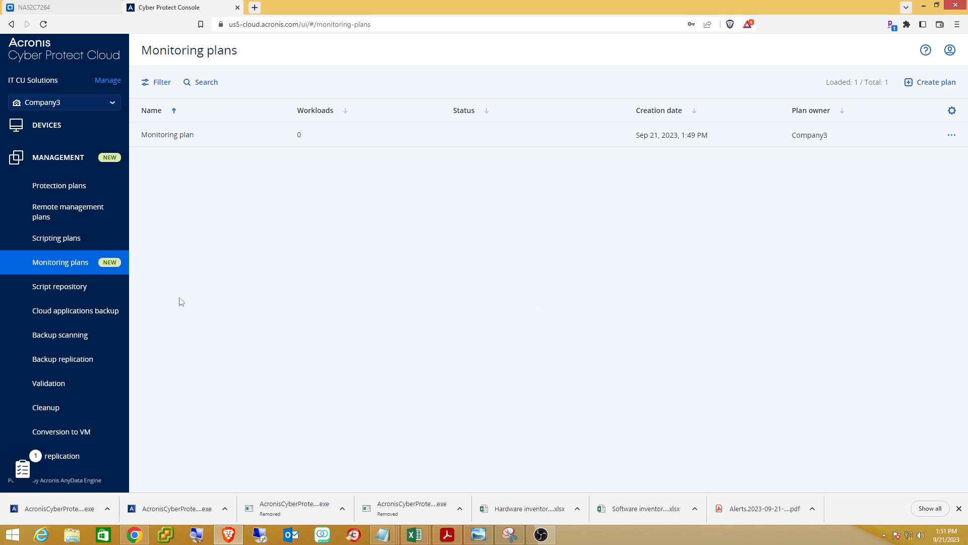
click(46, 410)
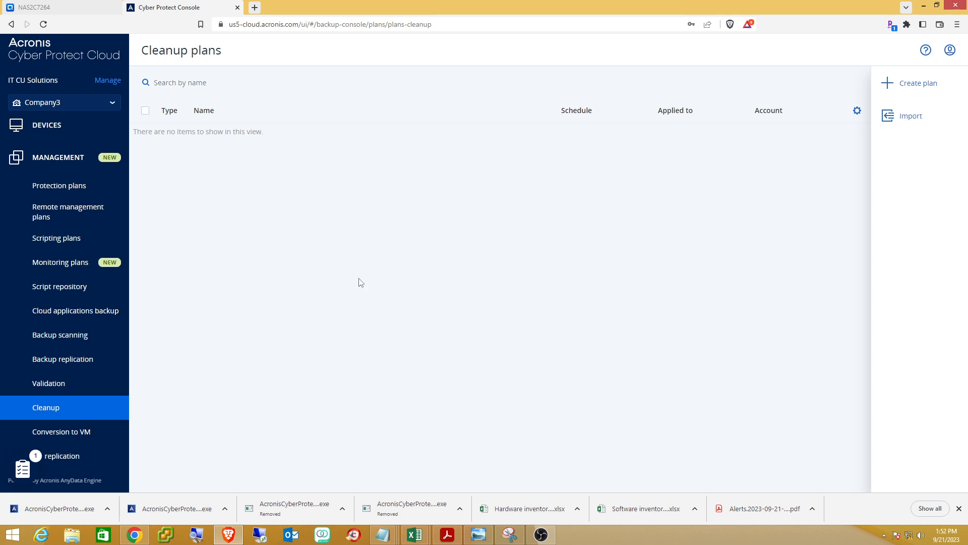
Go to Validation plans and start drafting a new validation plan.
click(49, 385)
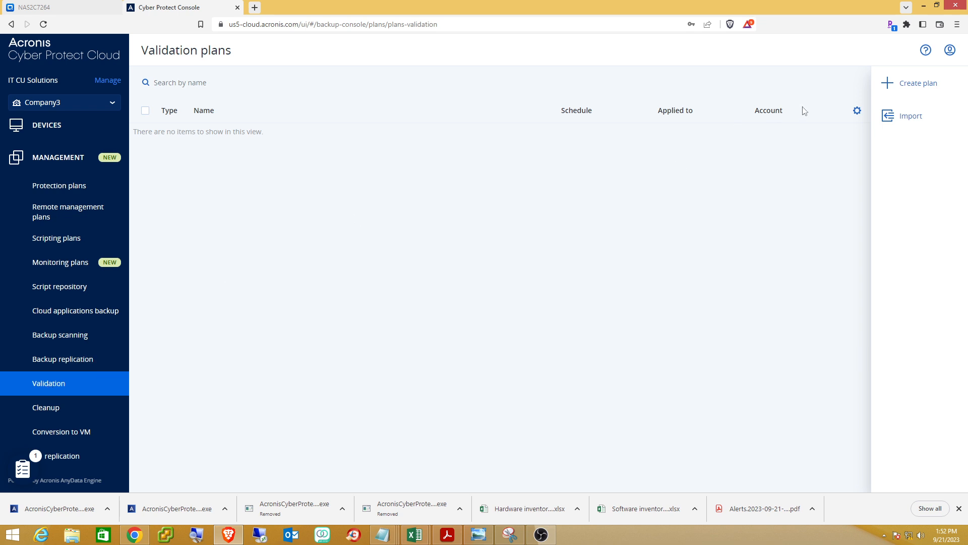
click(906, 89)
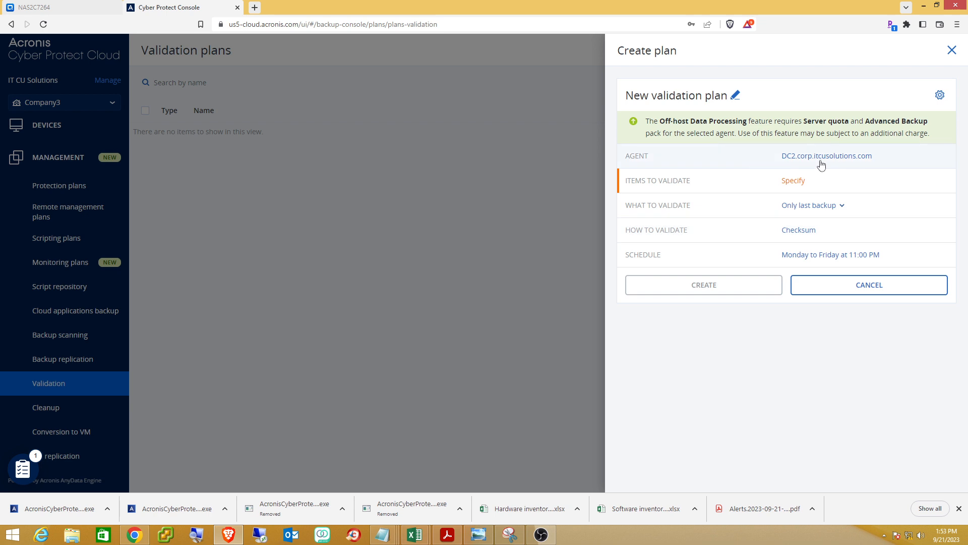
Set the plan's items to validate to the \\10.2.2.60\backup\ share, entering the share's login credentials.
click(793, 182)
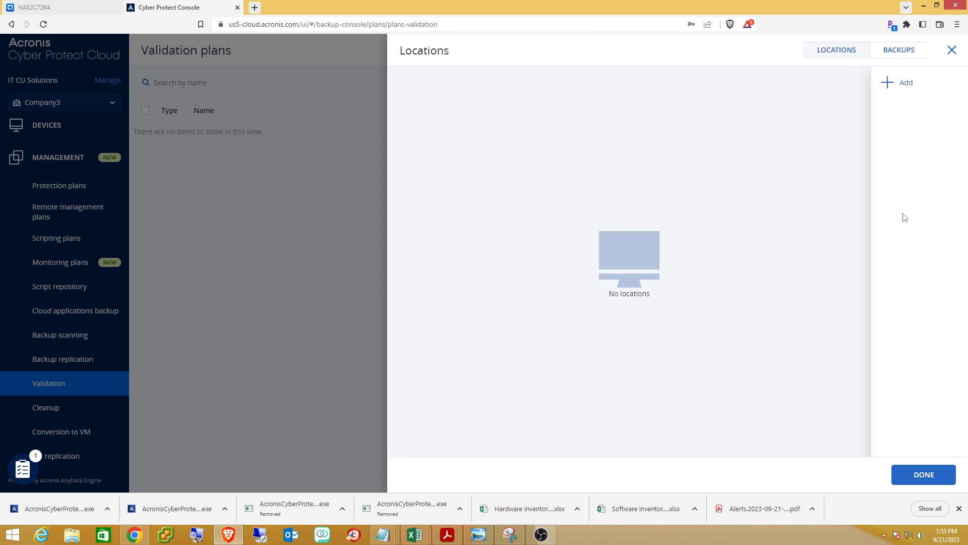
click(905, 84)
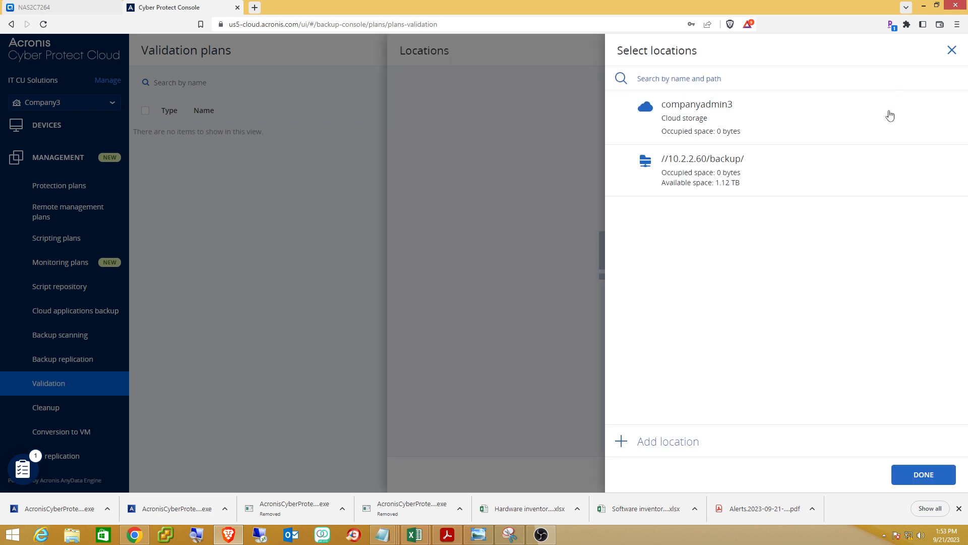
click(702, 176)
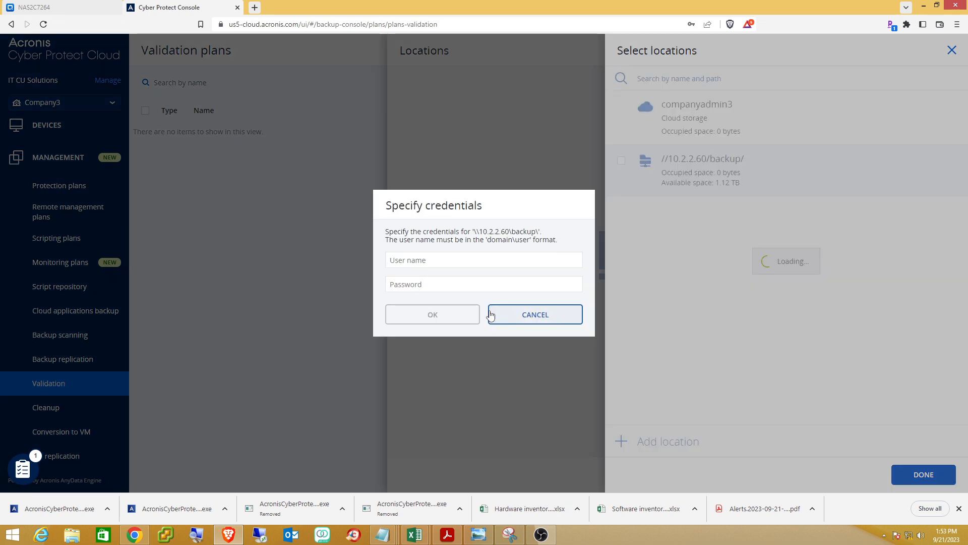
text(admin)
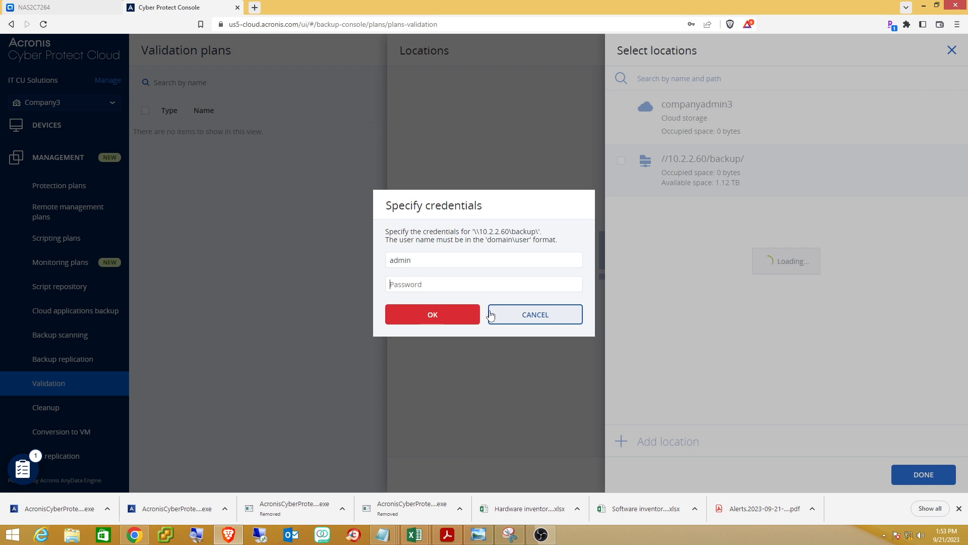
text(•)
click(433, 315)
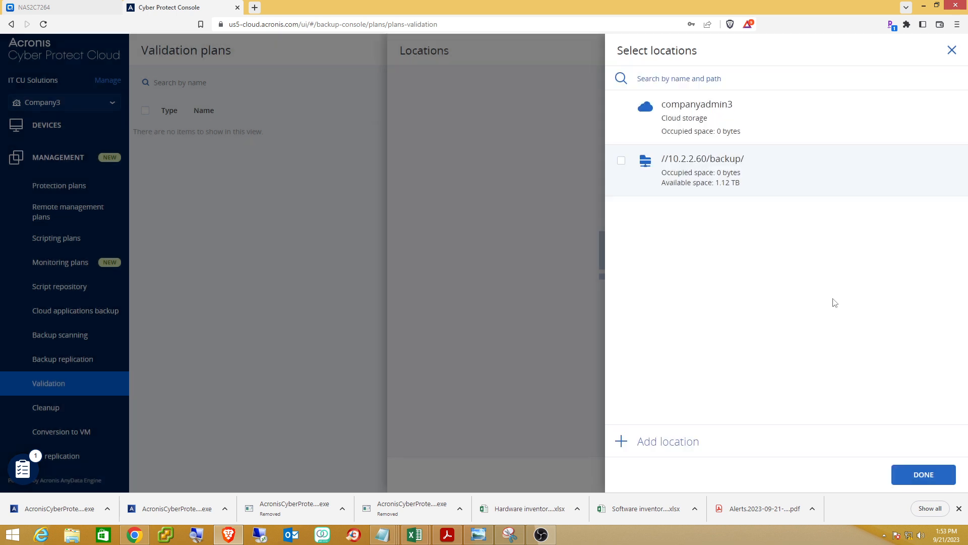
click(928, 475)
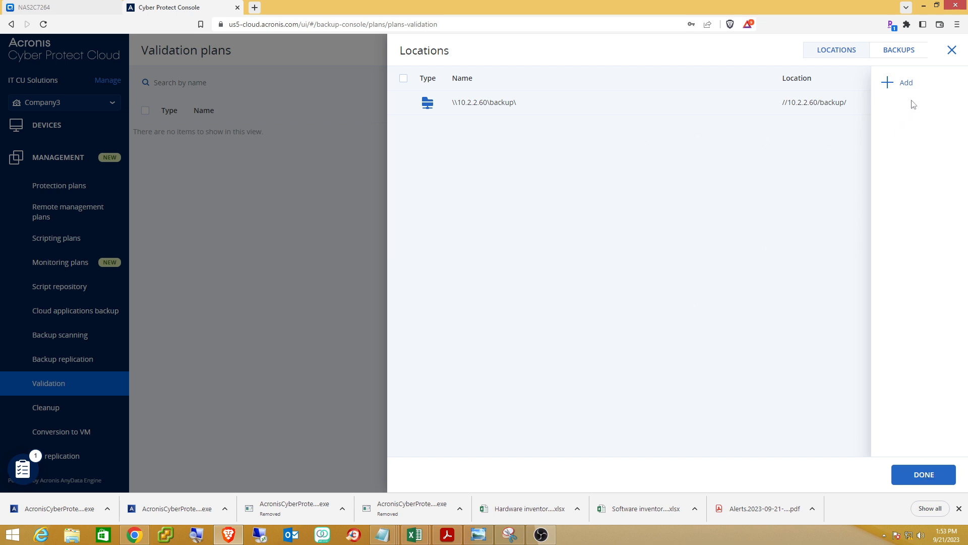
click(921, 477)
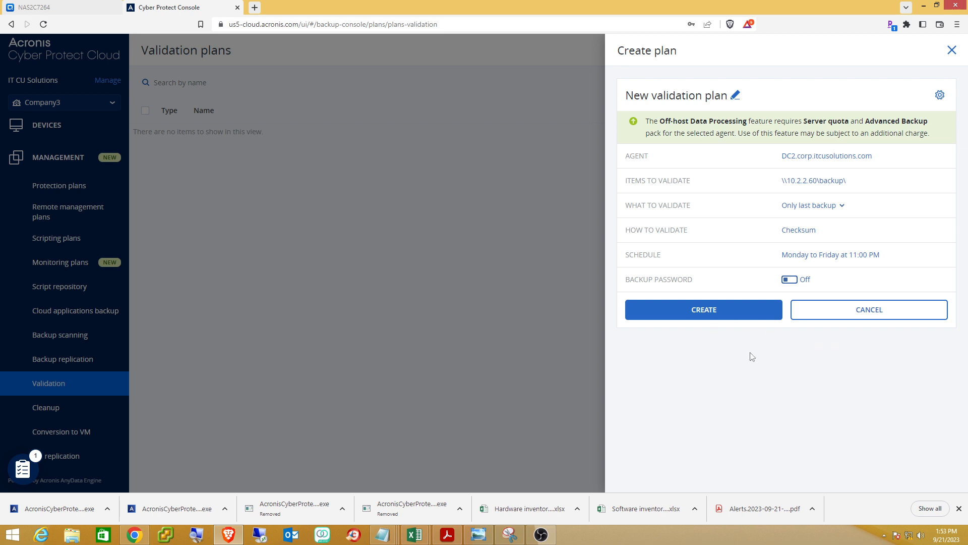
Close the unfinished validation plan without saving and show the All devices list.
click(952, 50)
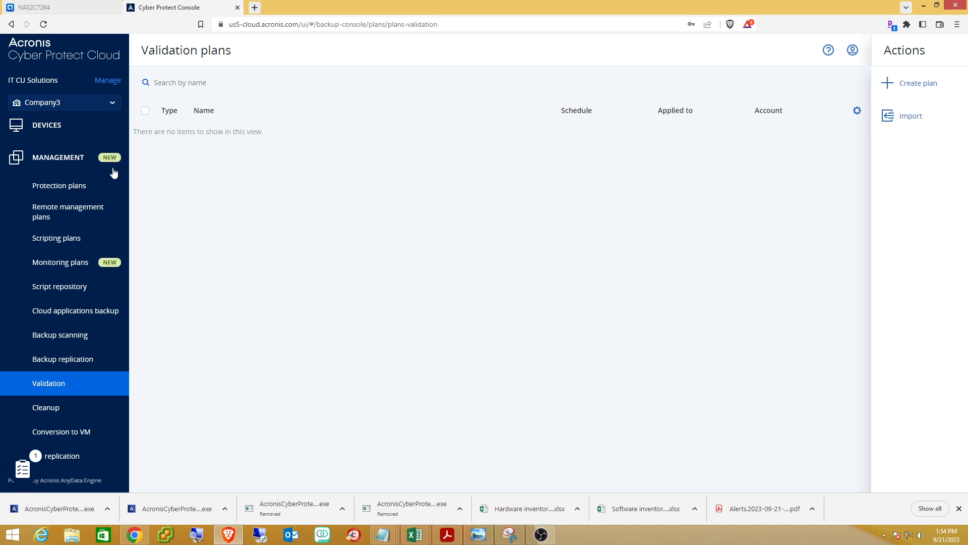
click(56, 126)
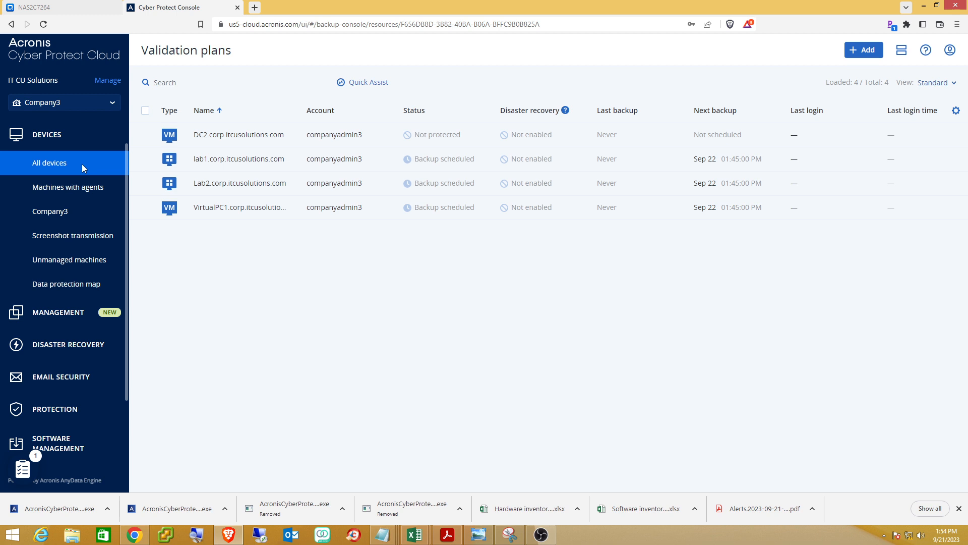
Check lab1's applied Default Plan, then list the plans that can be added to lab1.
click(219, 161)
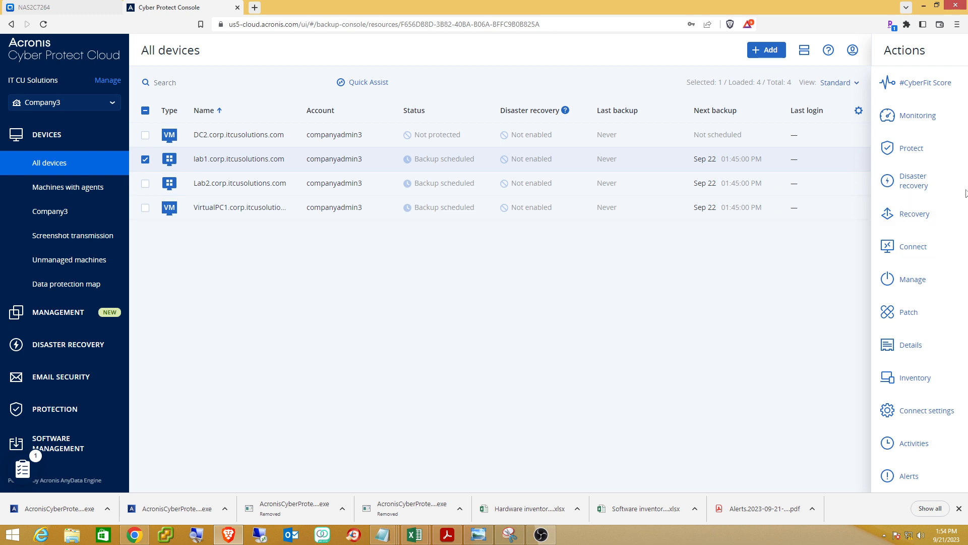
click(917, 158)
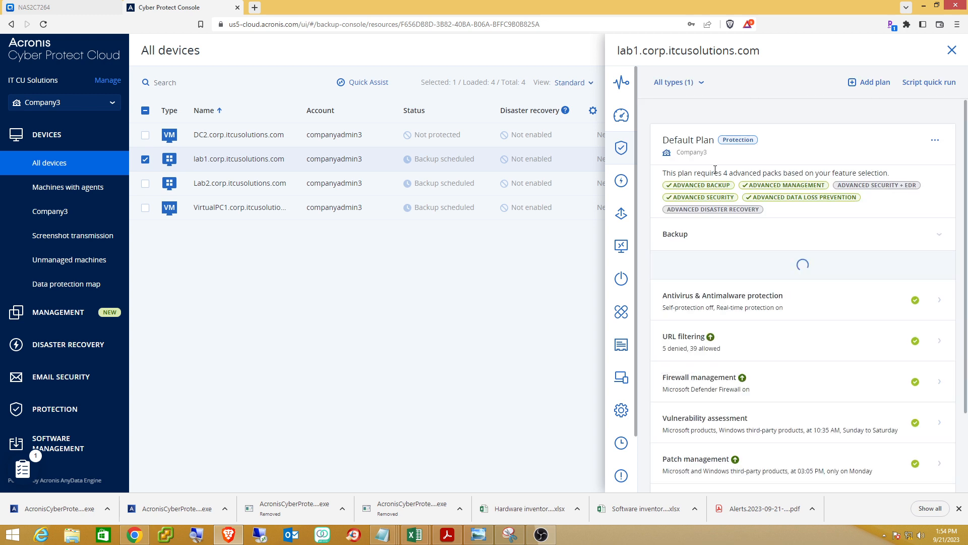
scroll(735, 210, down, 4)
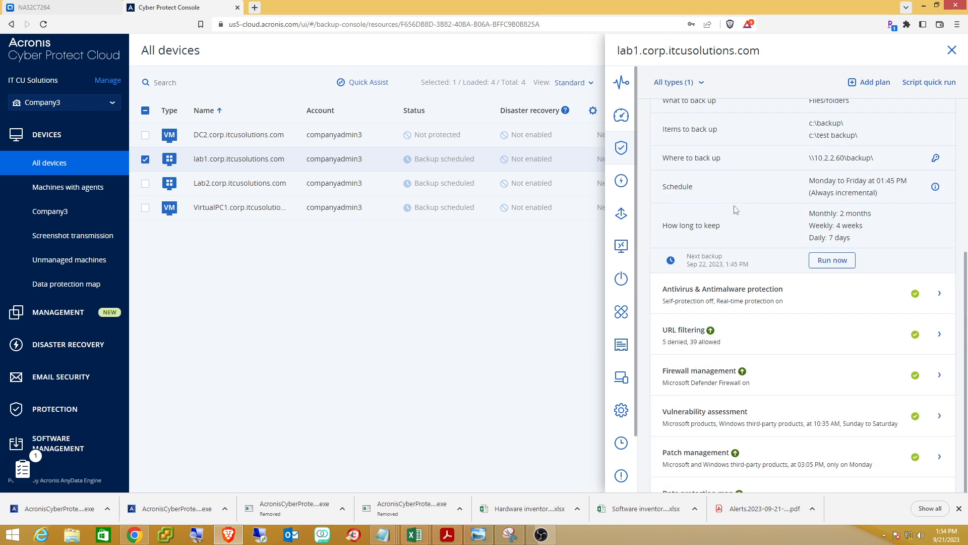
scroll(736, 209, down, 3)
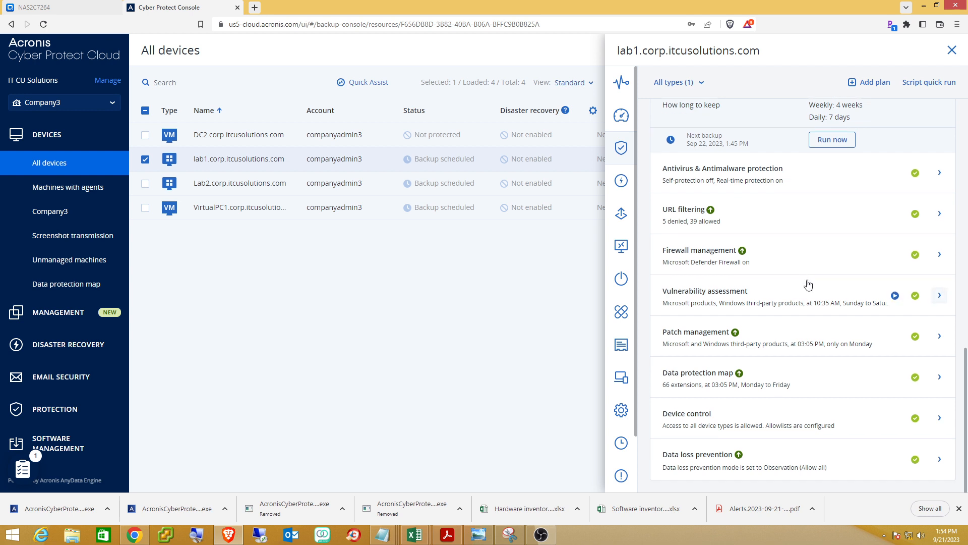
scroll(807, 279, up, 8)
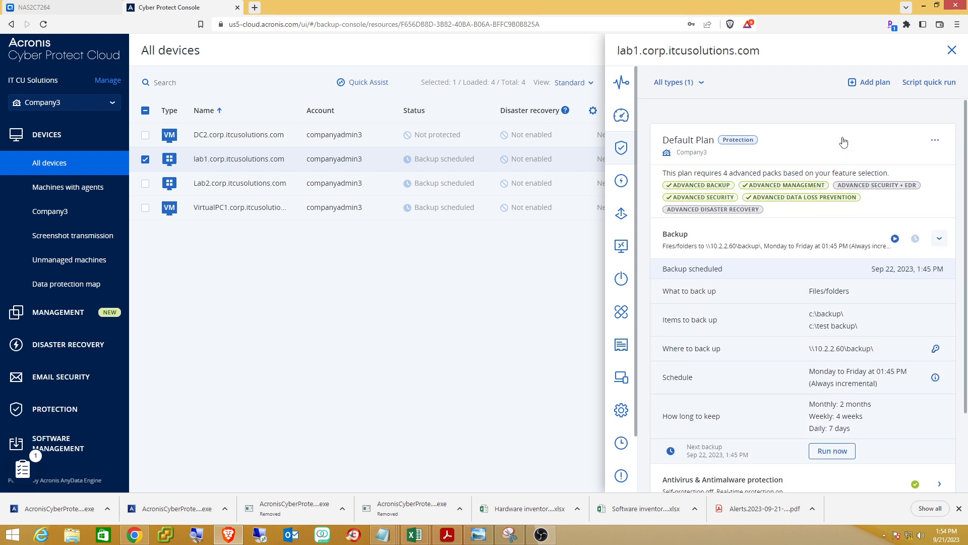
click(864, 86)
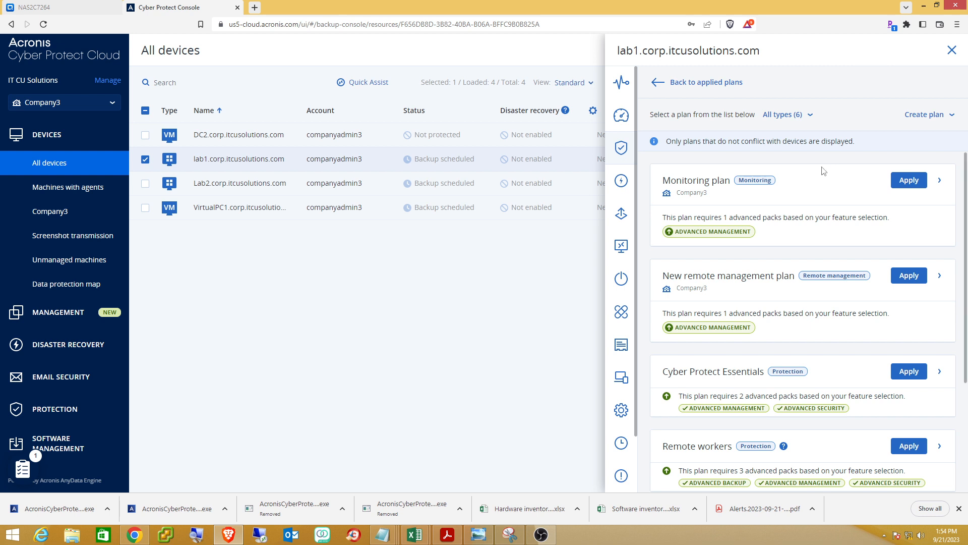
Apply the Monitoring plan to lab1, confirm it sits beside Default Plan, and list addable plans.
click(909, 180)
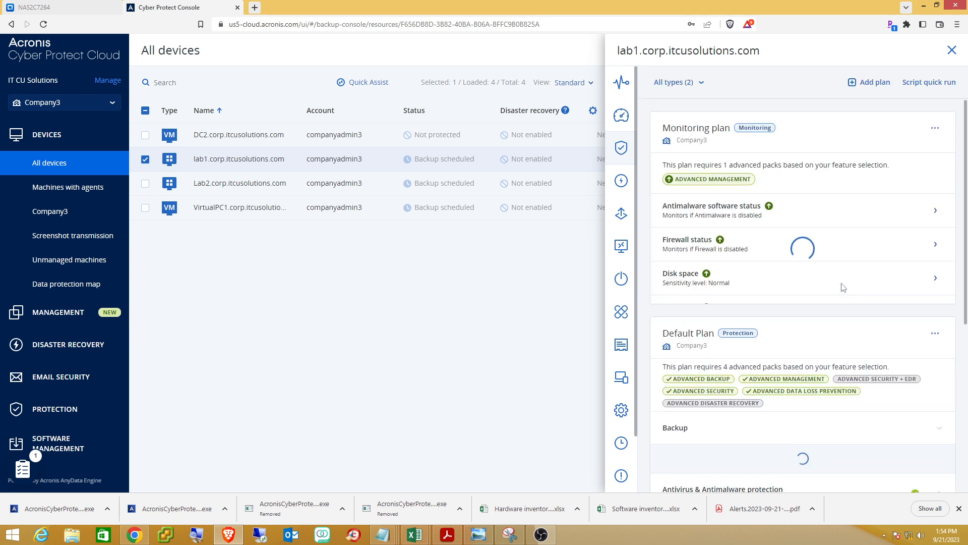
scroll(843, 287, down, 4)
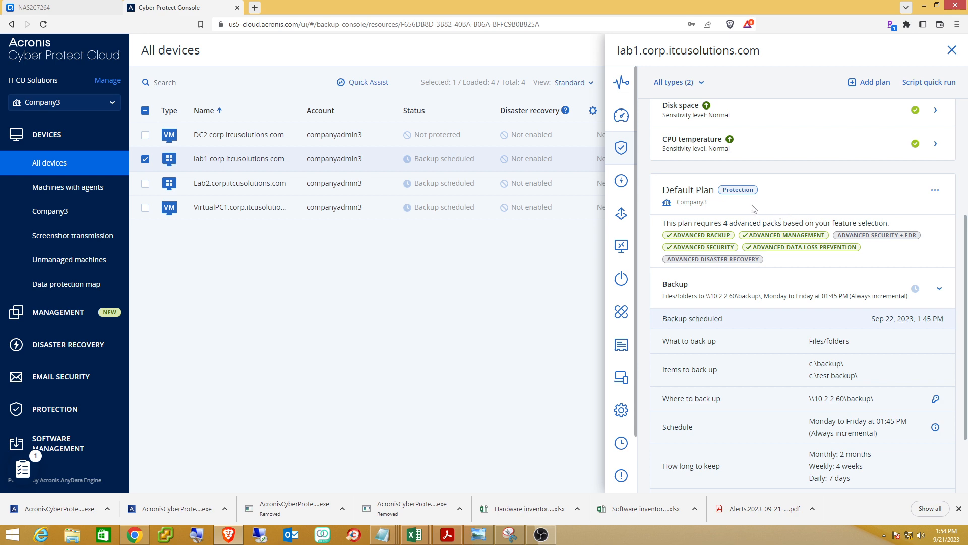
scroll(830, 263, down, 4)
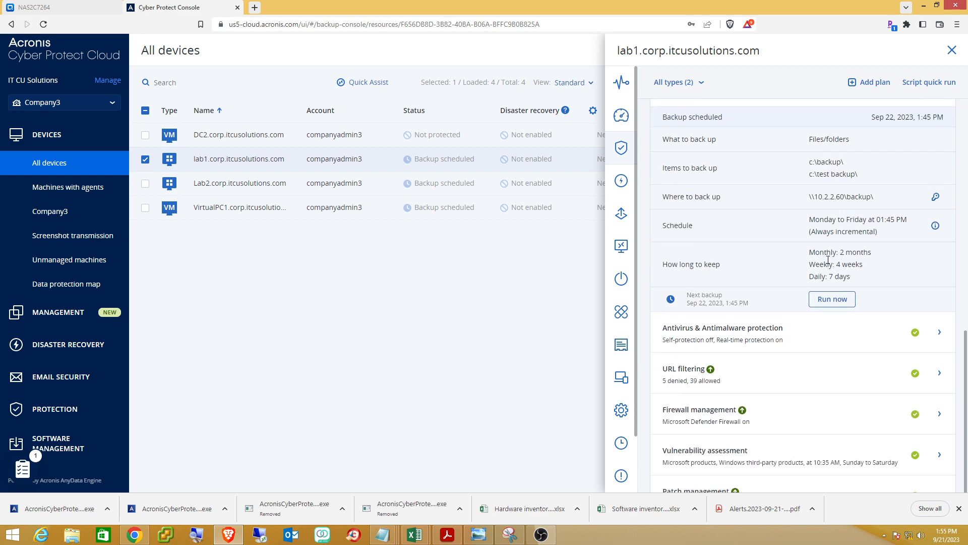
scroll(828, 261, down, 3)
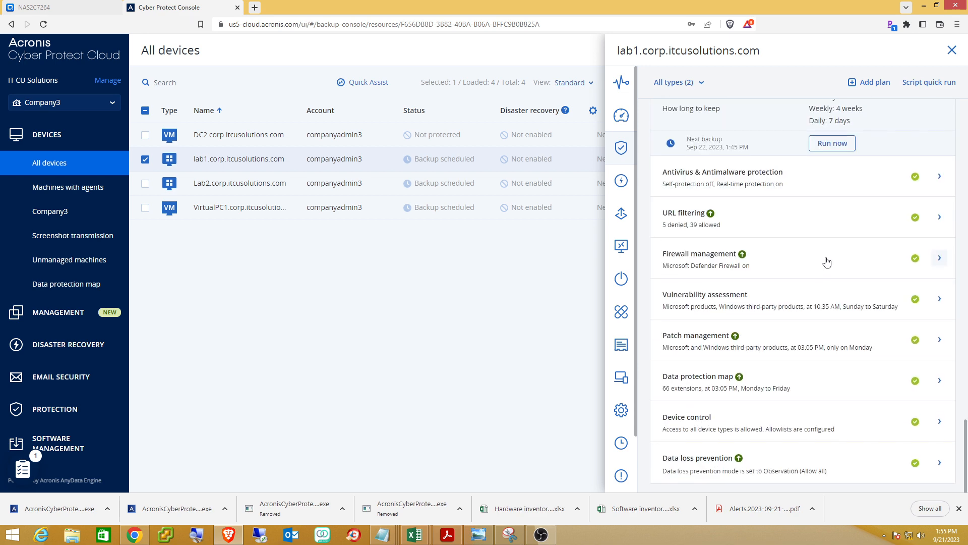
scroll(827, 261, up, 12)
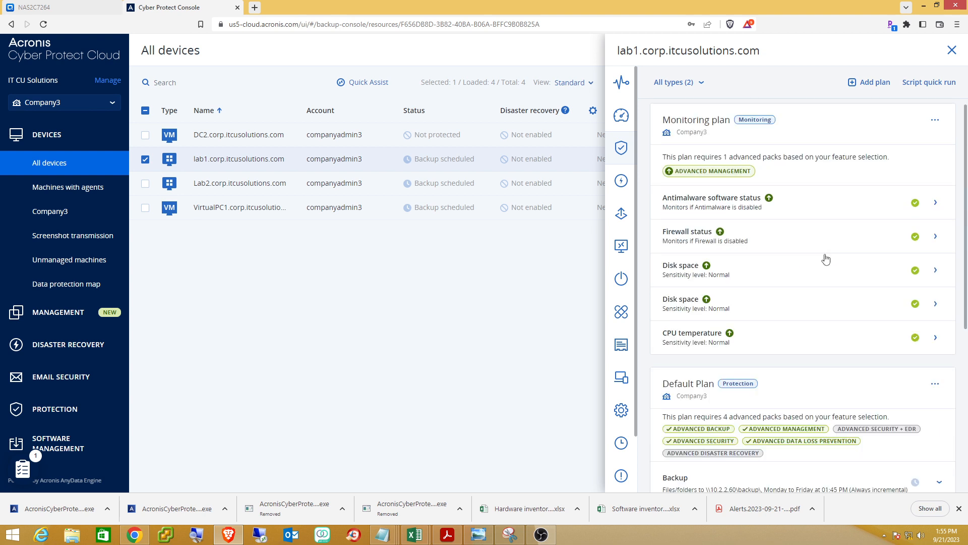
scroll(826, 260, up, 1)
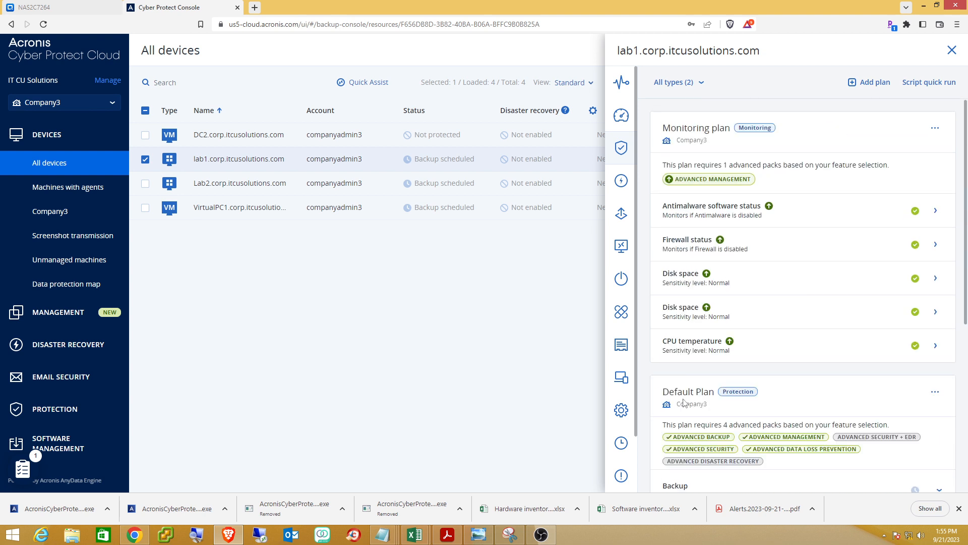
click(871, 83)
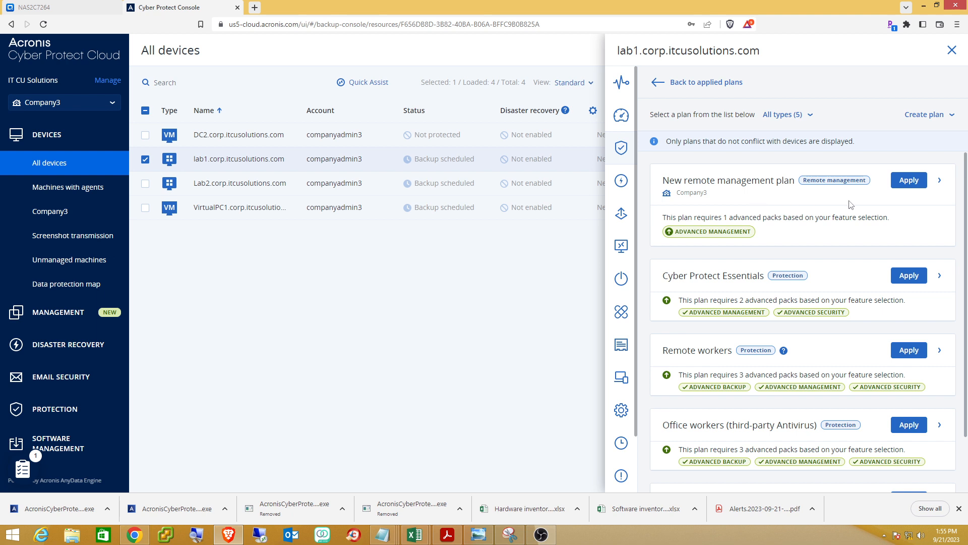
Apply the New remote management plan to lab1, bringing it to three plans.
click(914, 181)
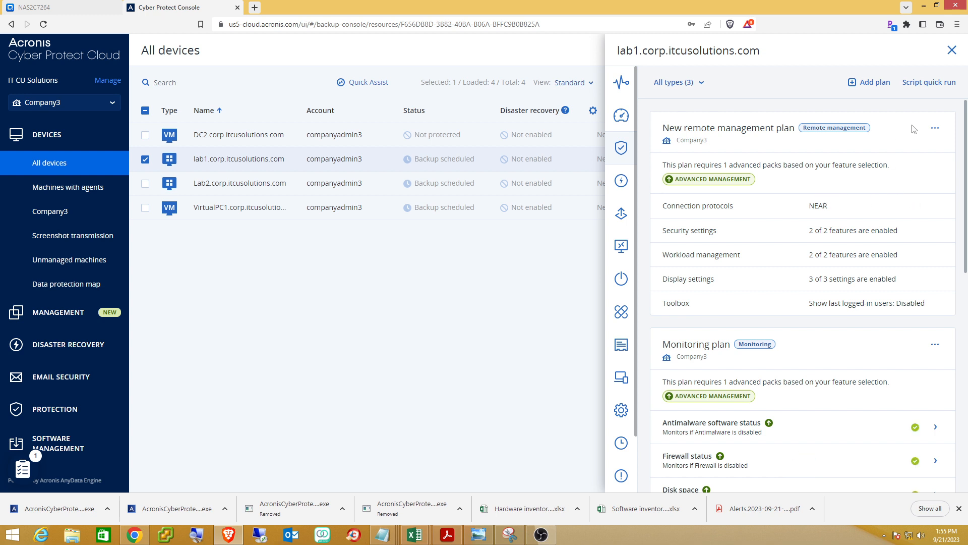
click(877, 90)
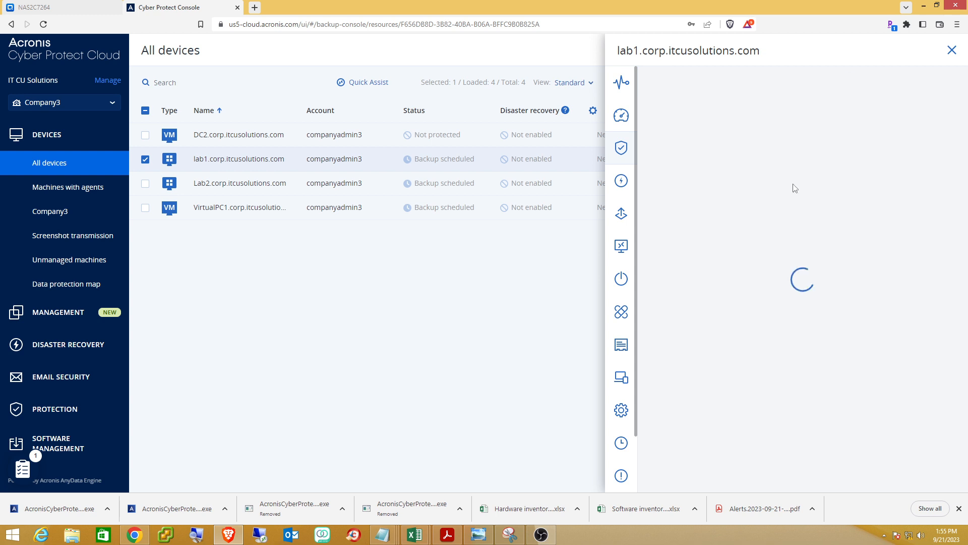
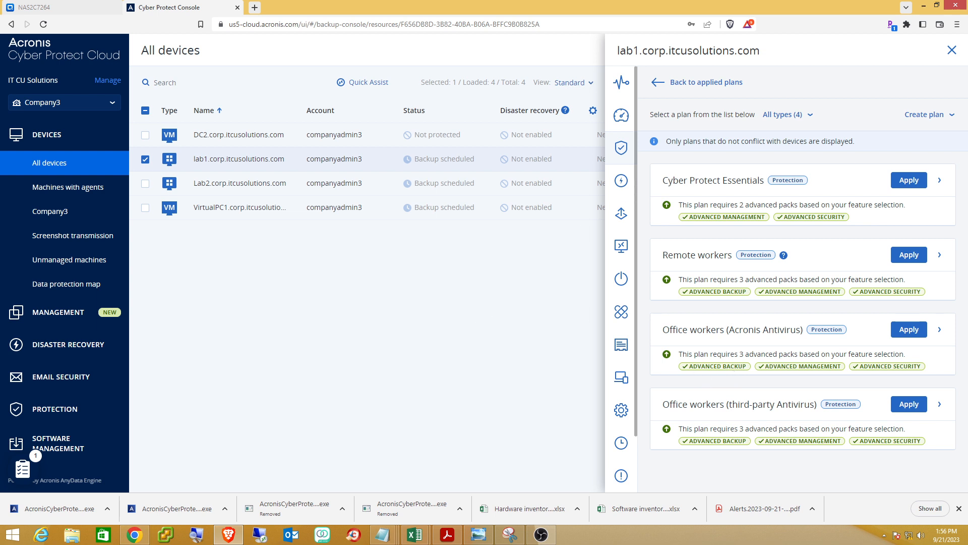
Close lab1's plan panel to return to the All devices list.
click(951, 50)
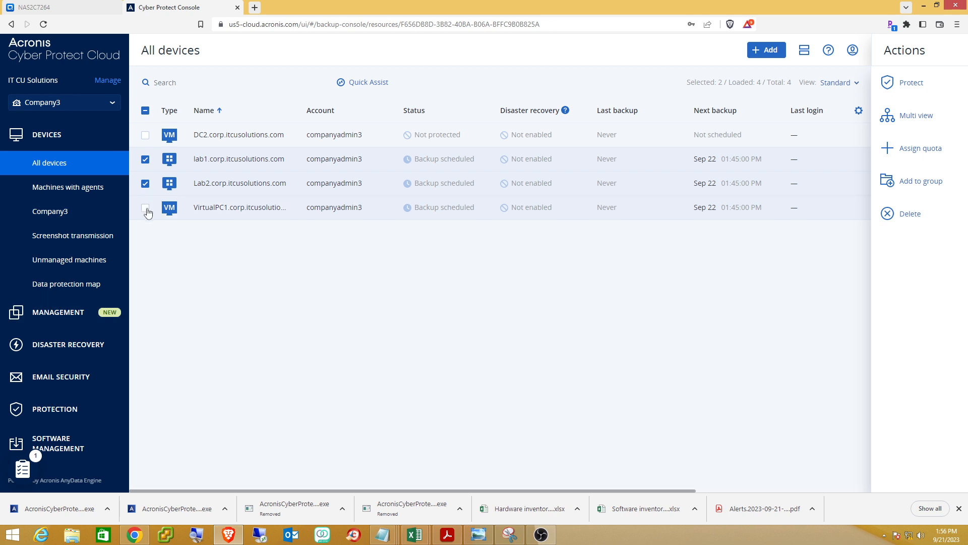
Select only VirtualPC1 and apply the Monitoring plan to it.
click(144, 160)
click(145, 183)
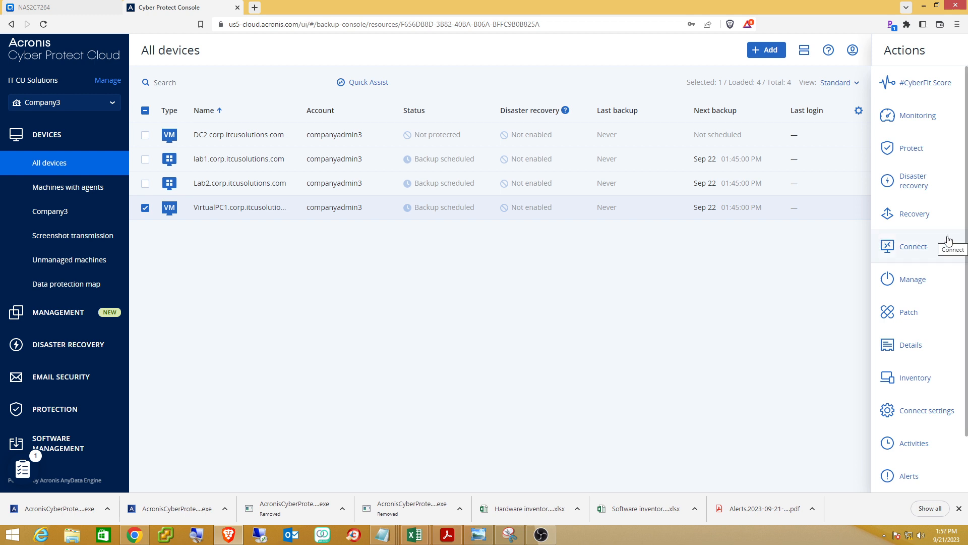
click(912, 149)
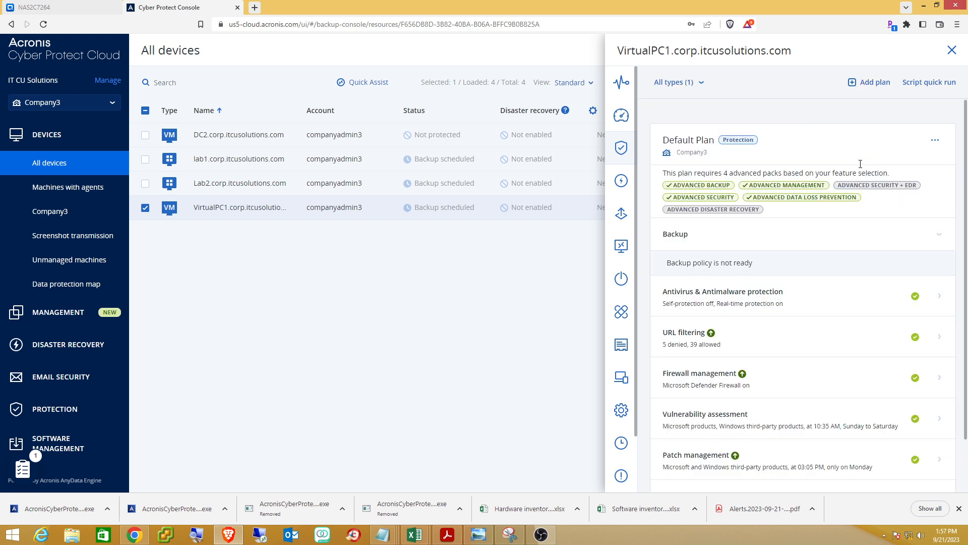
click(881, 93)
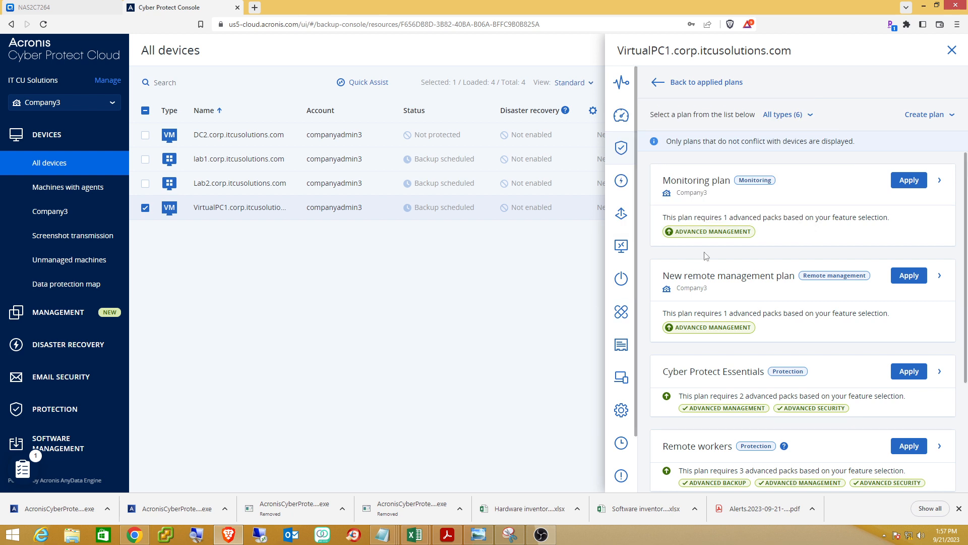
click(912, 183)
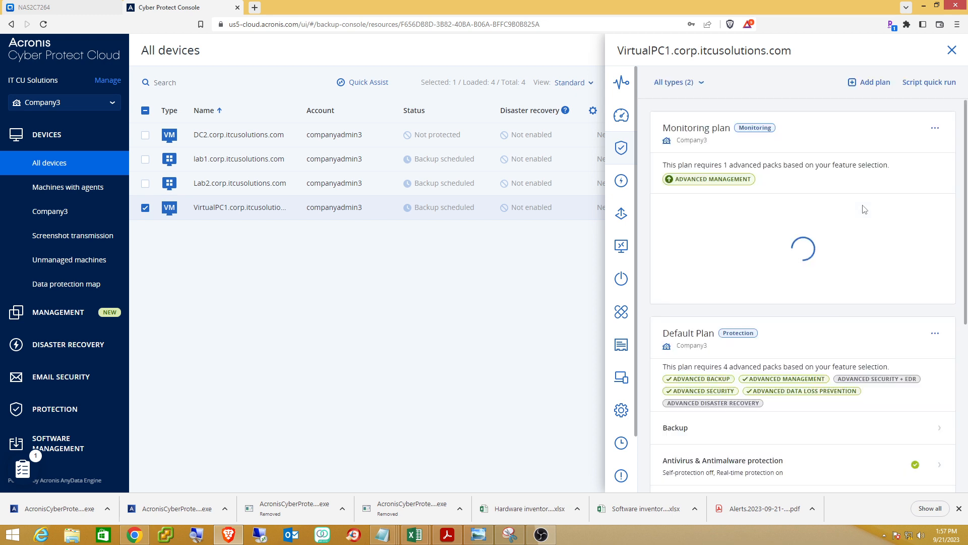
Apply the New remote management plan to VirtualPC1, then close its plans panel.
click(874, 86)
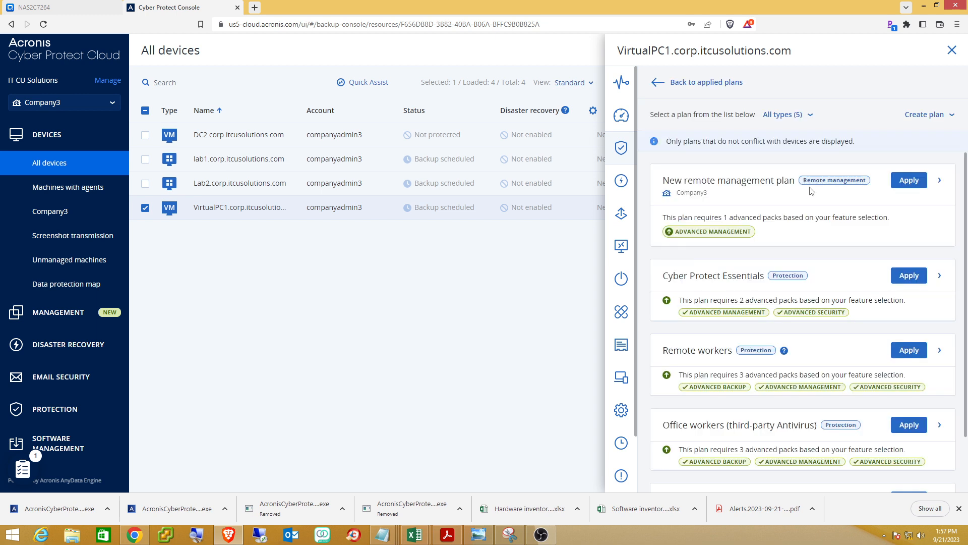
scroll(798, 214, down, 1)
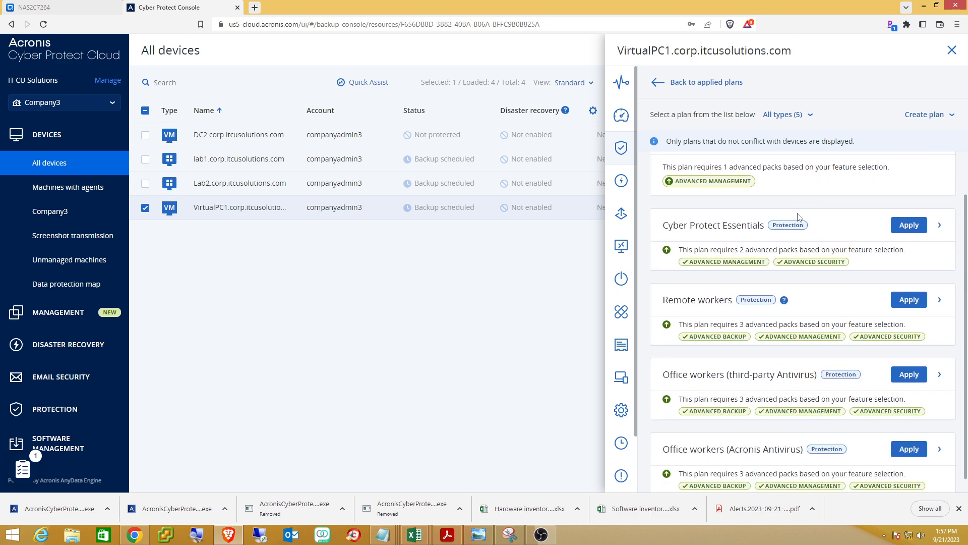
scroll(798, 214, up, 1)
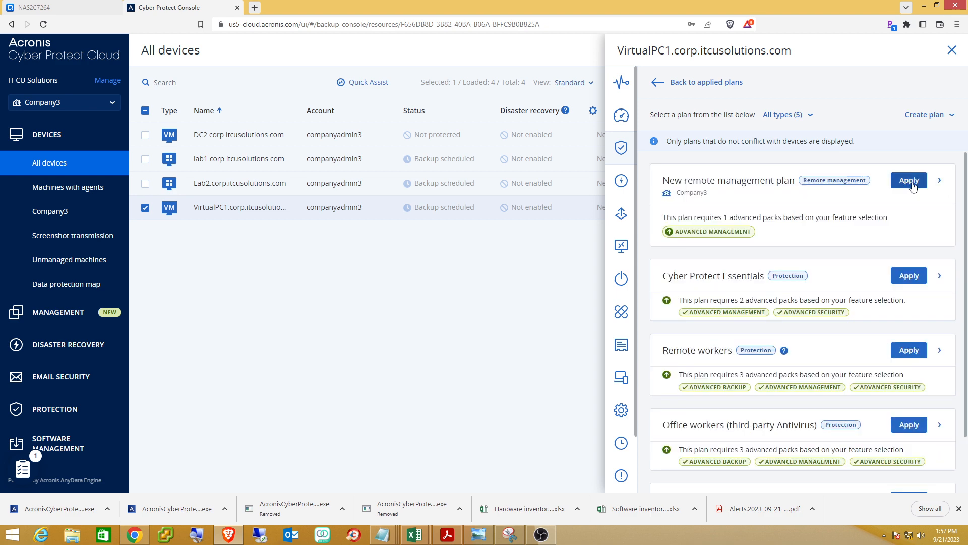
click(913, 186)
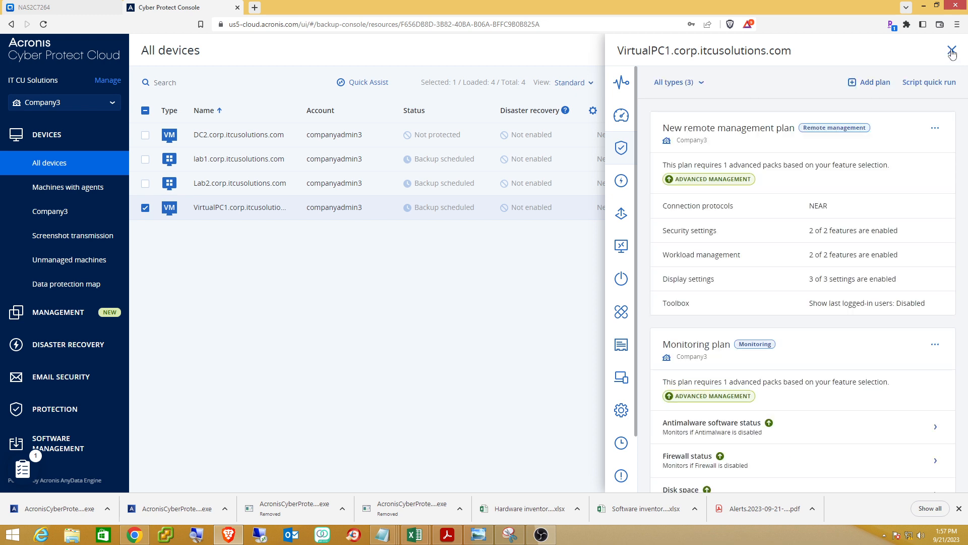
click(952, 51)
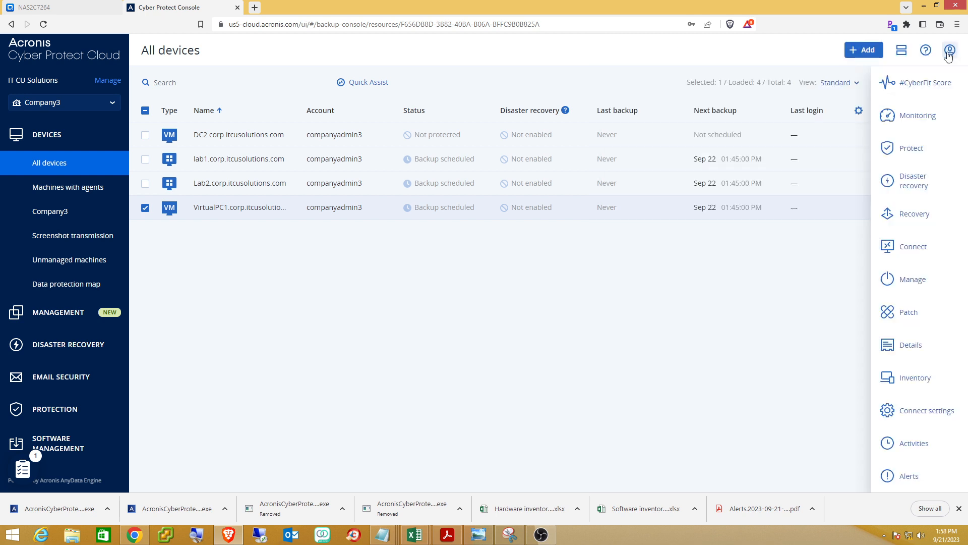
Select only Lab2 and apply the Monitoring plan and New remote management plan to it.
click(145, 208)
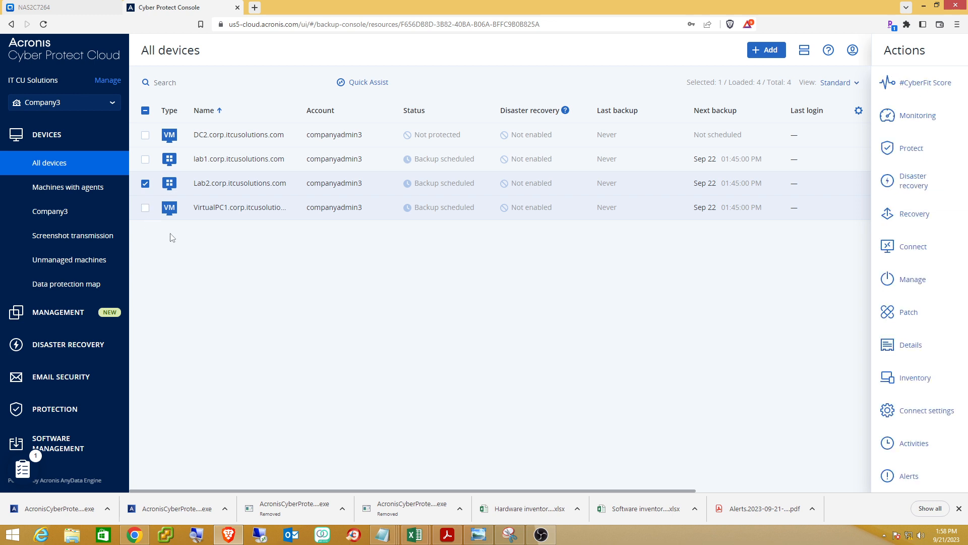
click(917, 152)
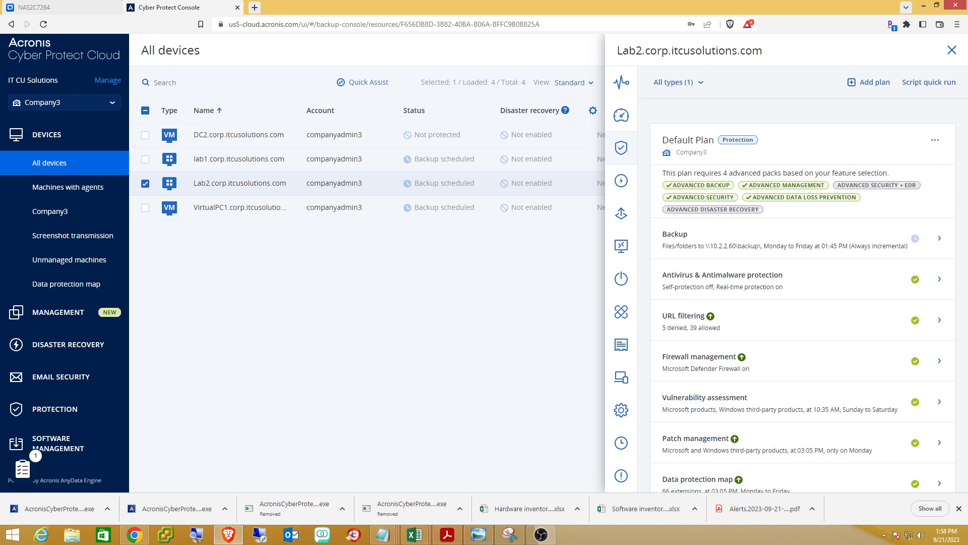
key(alt+Tab)
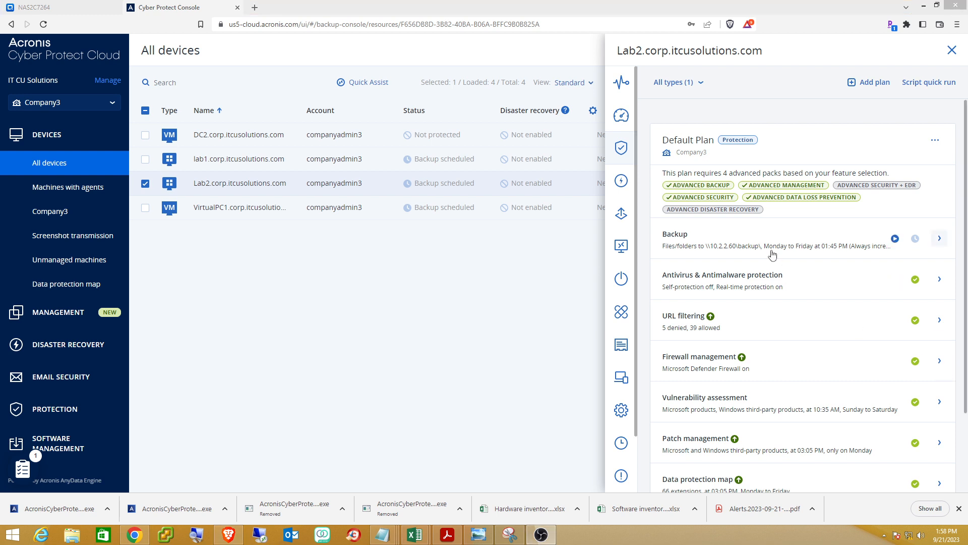
click(866, 90)
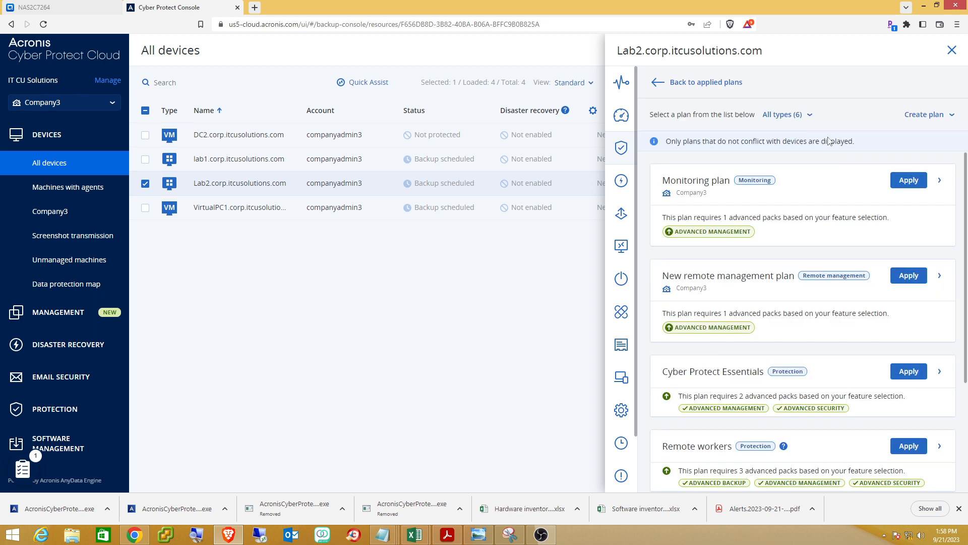
click(909, 180)
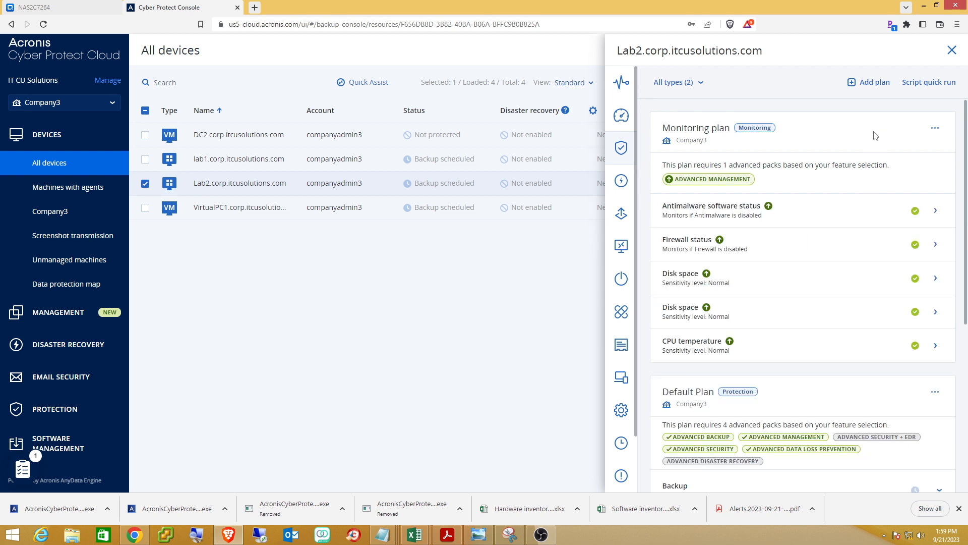
click(876, 85)
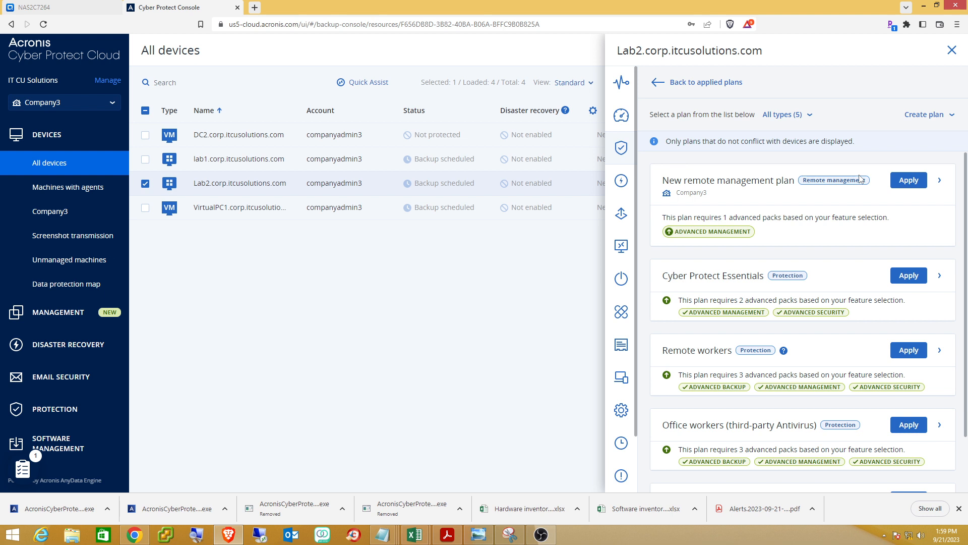
click(902, 180)
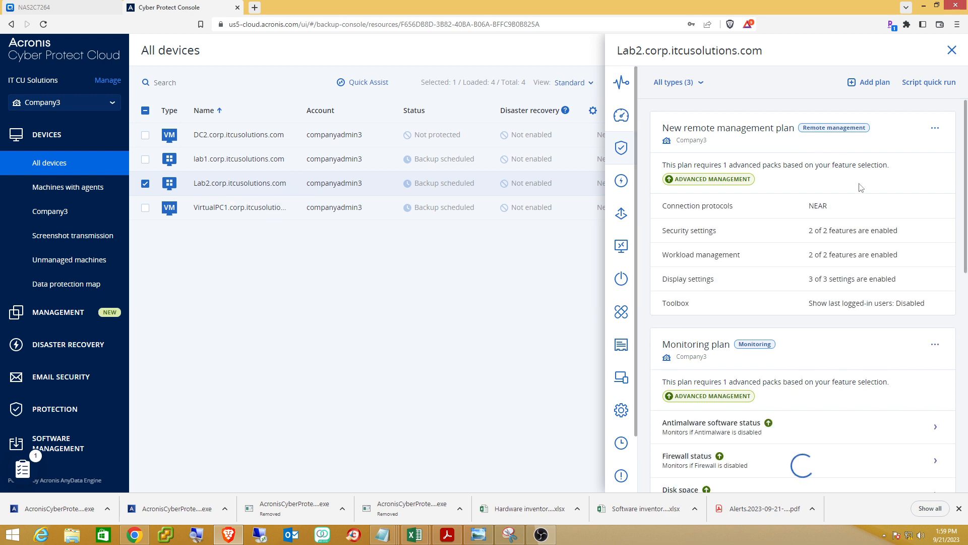
Run Lab2's Default Plan backup now, queuing it to \\10.2.2.60\backup\.
scroll(901, 182, down, 2)
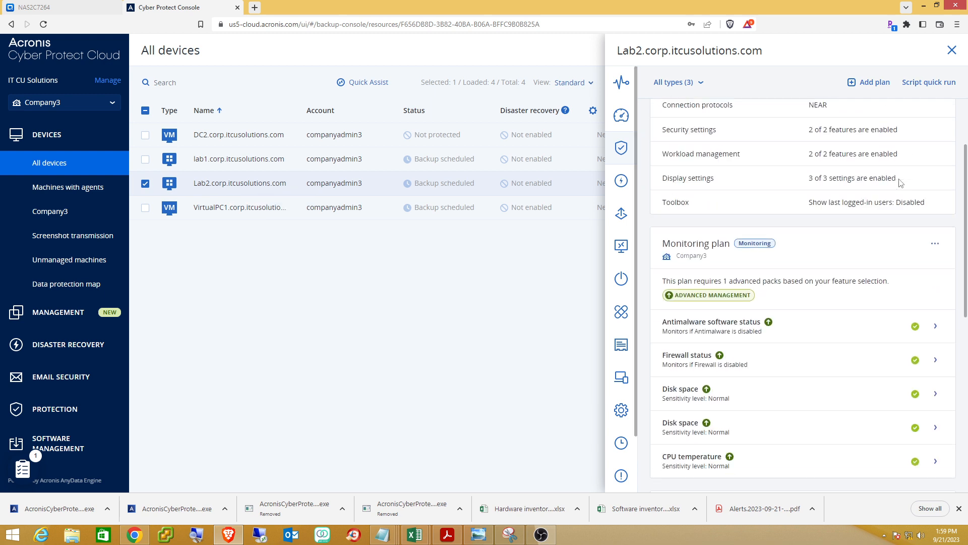
scroll(900, 183, up, 2)
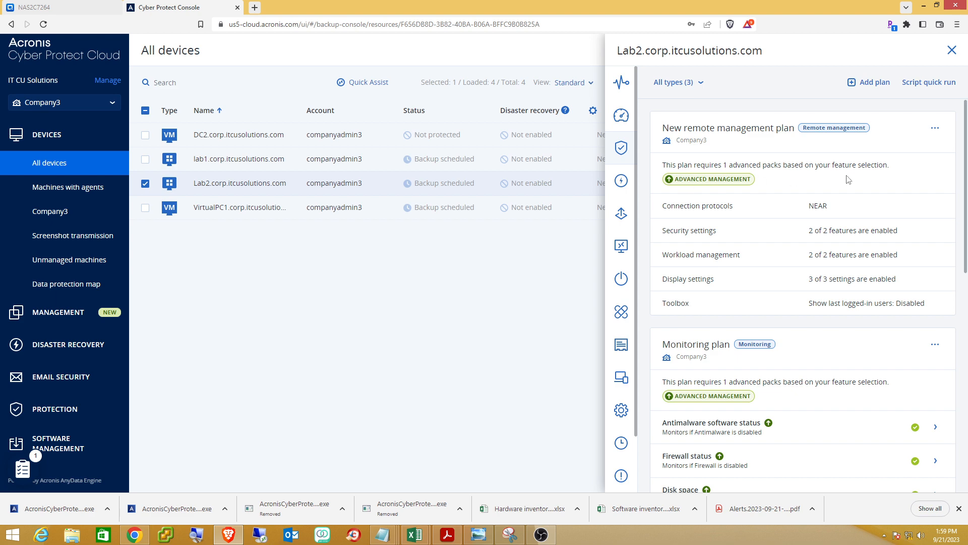
scroll(887, 188, down, 6)
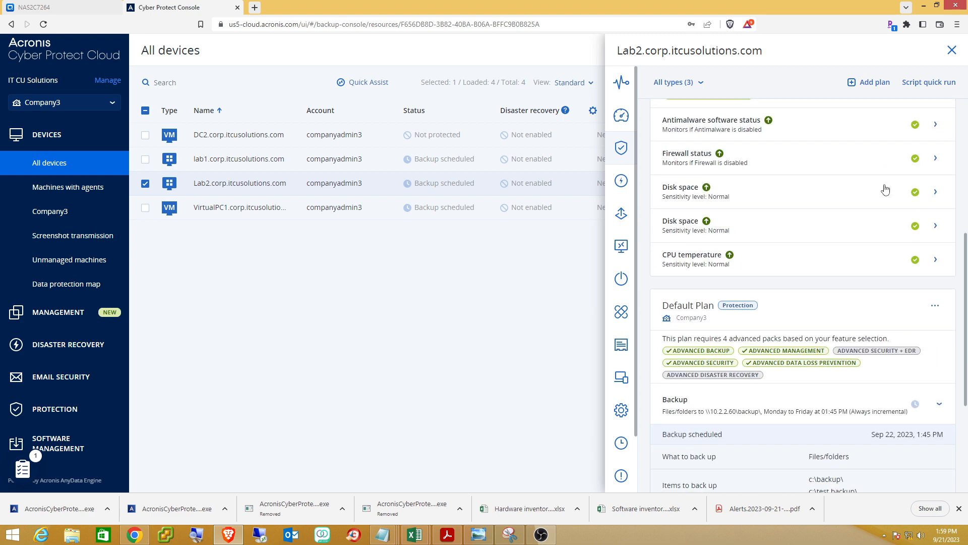
scroll(885, 190, down, 3)
scroll(885, 184, down, 2)
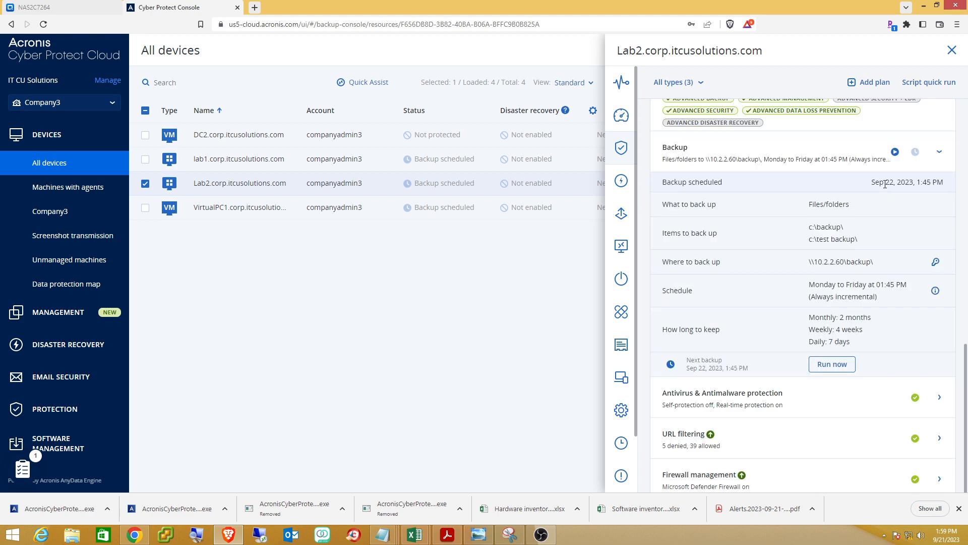
scroll(788, 216, up, 2)
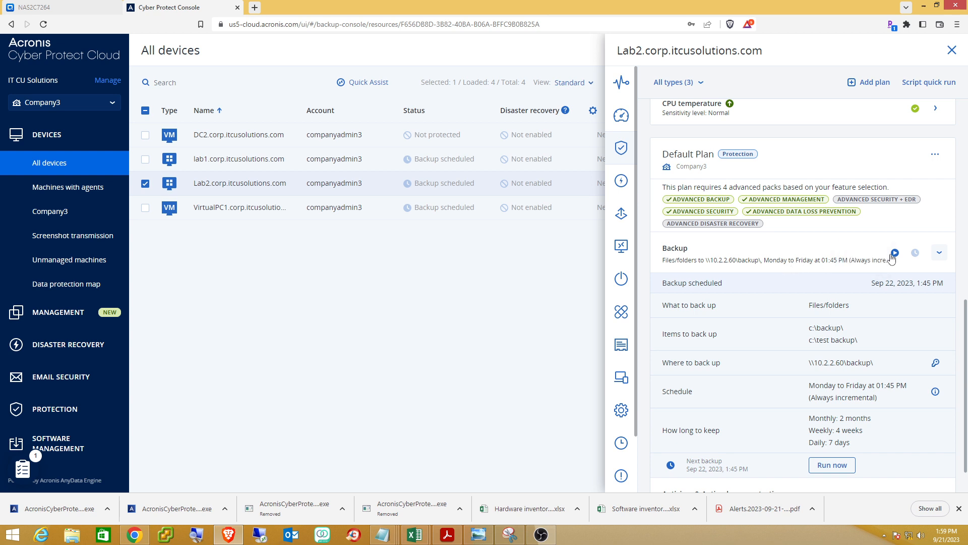
scroll(758, 265, down, 1)
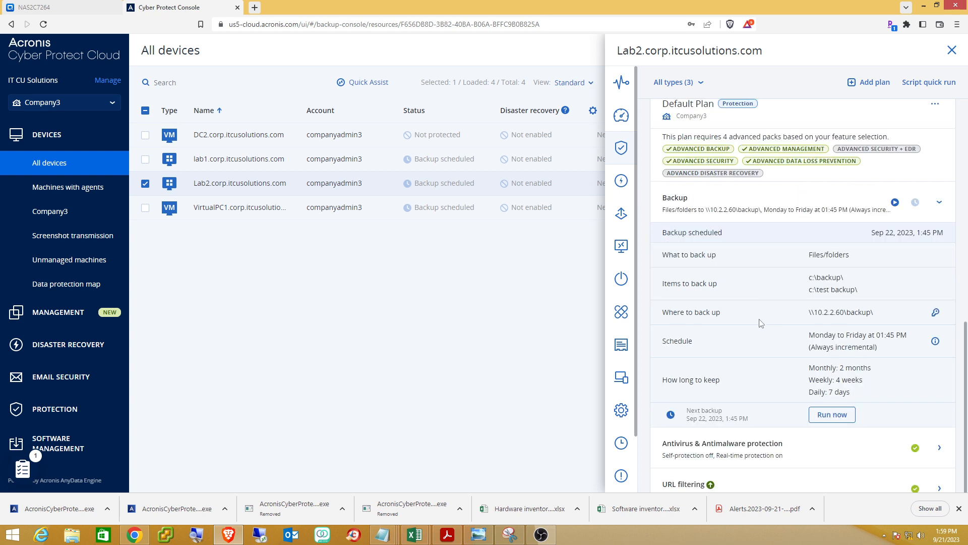
click(831, 419)
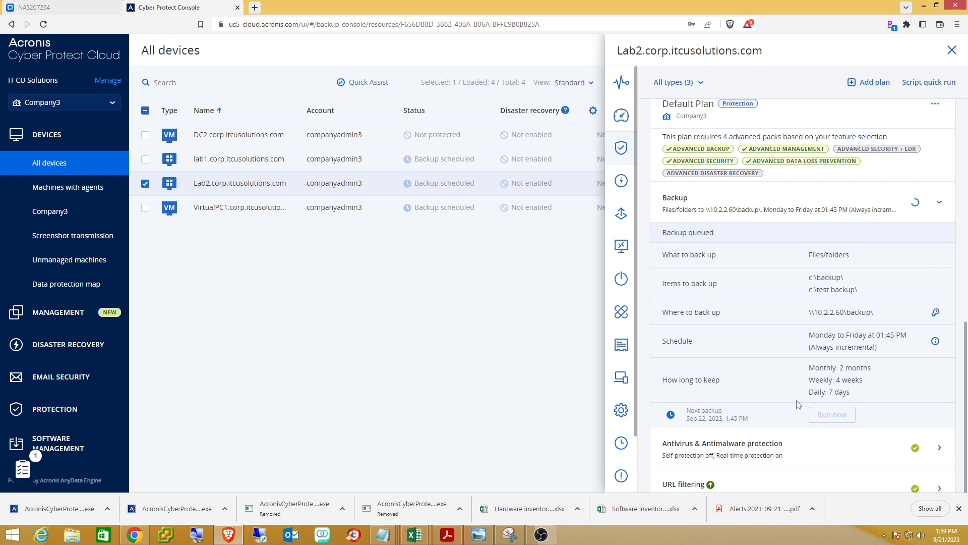
scroll(796, 406, down, 2)
scroll(792, 428, up, 1)
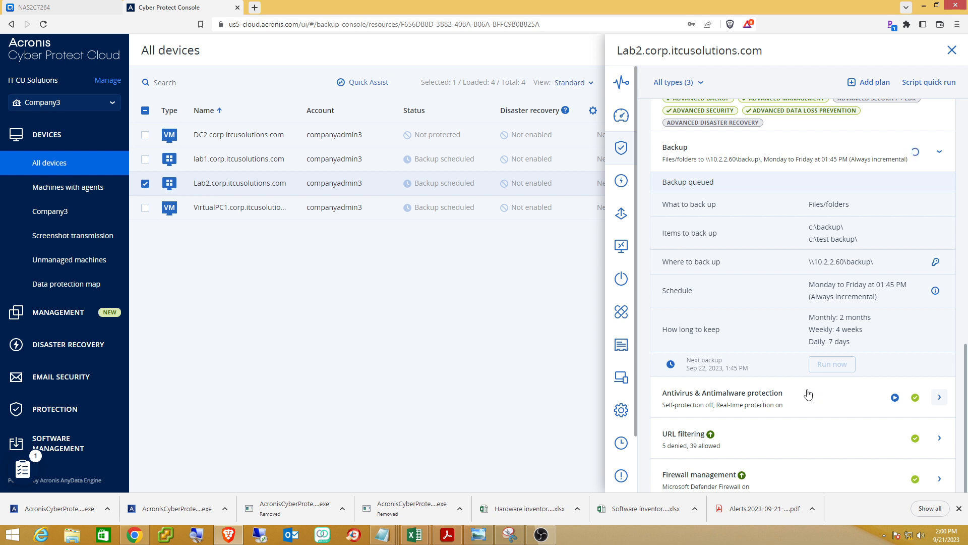
scroll(809, 394, up, 1)
scroll(802, 399, up, 2)
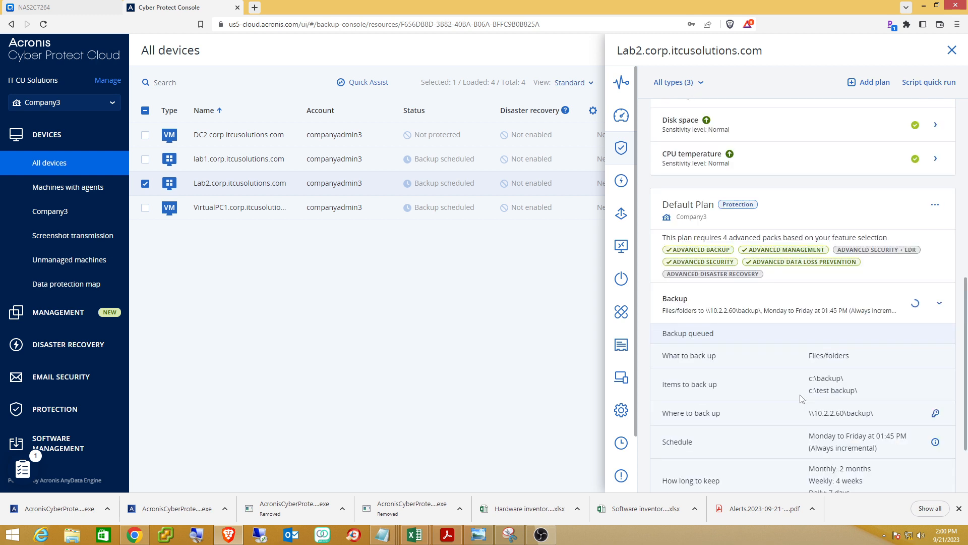
scroll(802, 399, down, 1)
scroll(802, 399, down, 1)
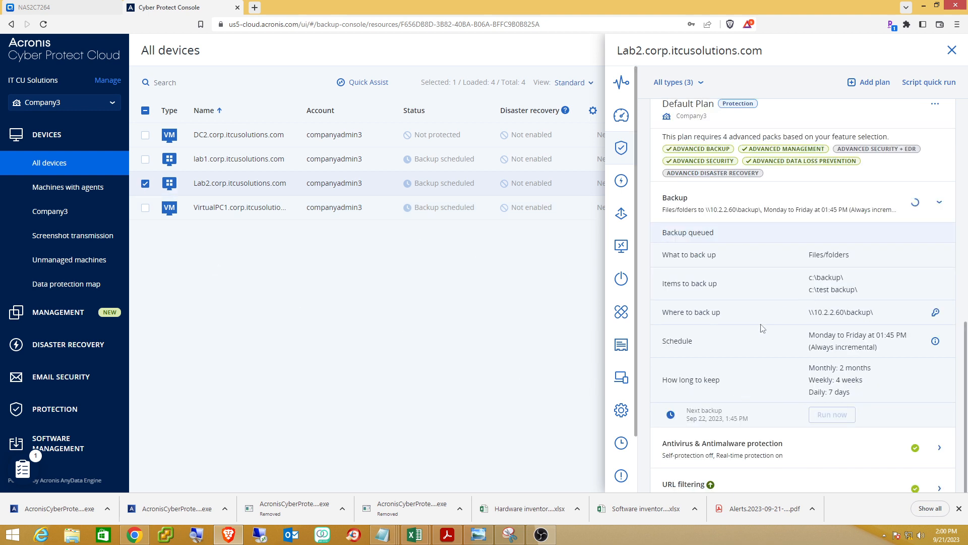
scroll(764, 329, down, 4)
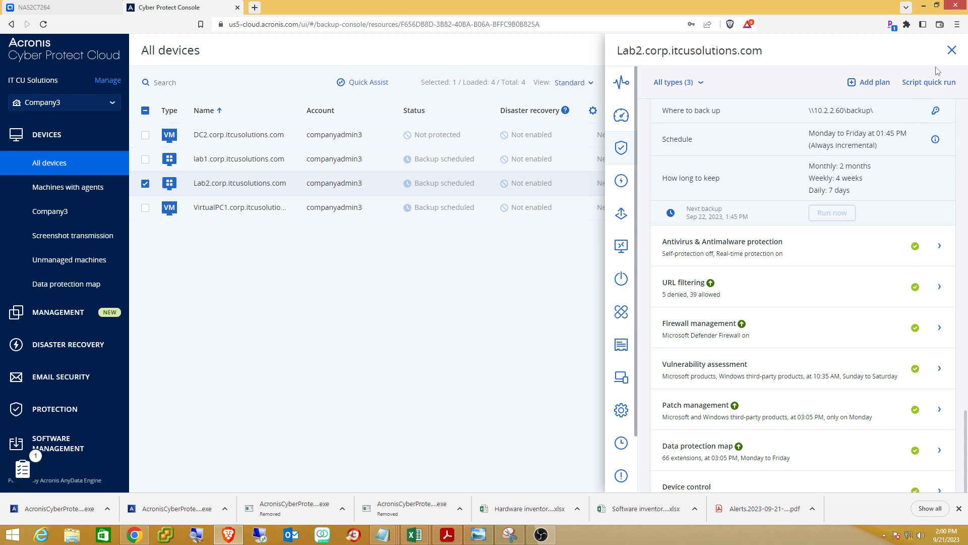
Close Lab2's plans and check the customer list without switching customers.
click(952, 51)
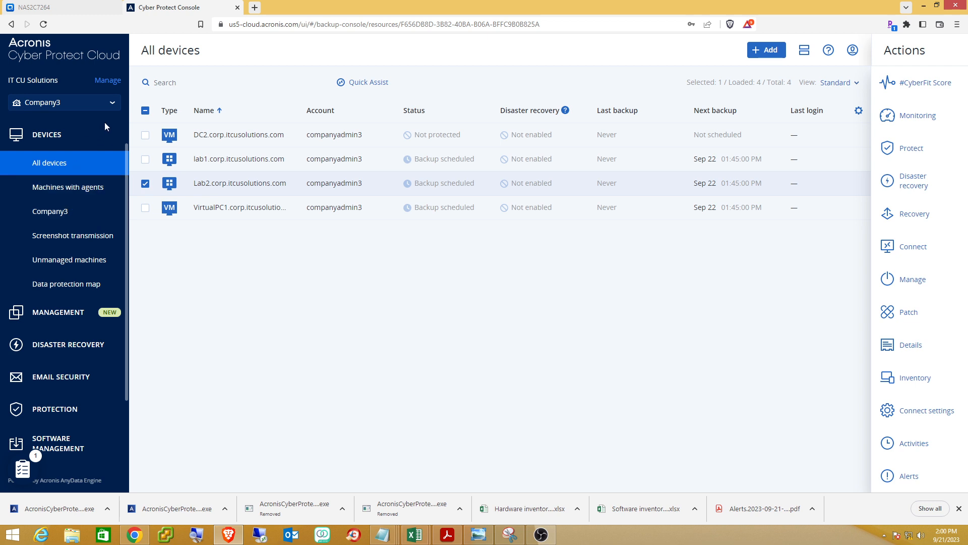
click(112, 104)
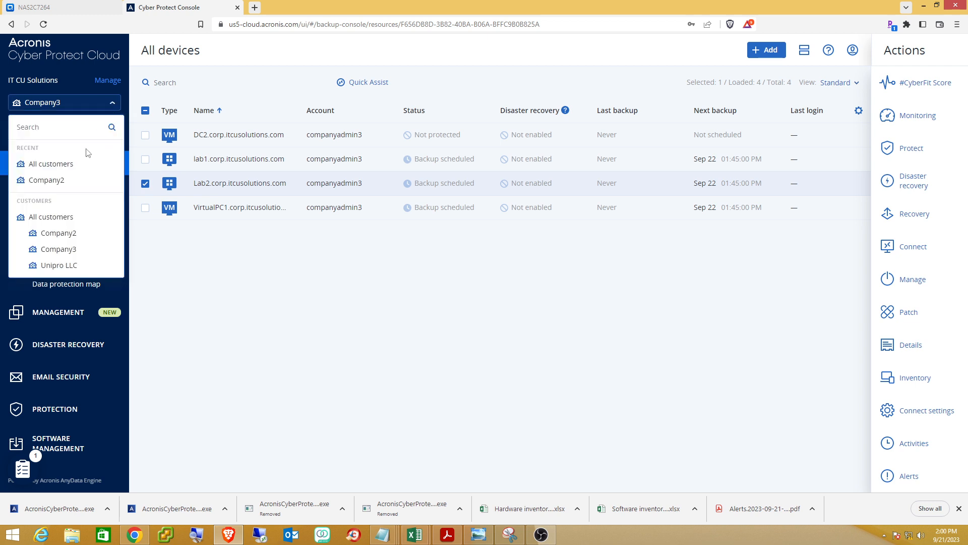
click(233, 314)
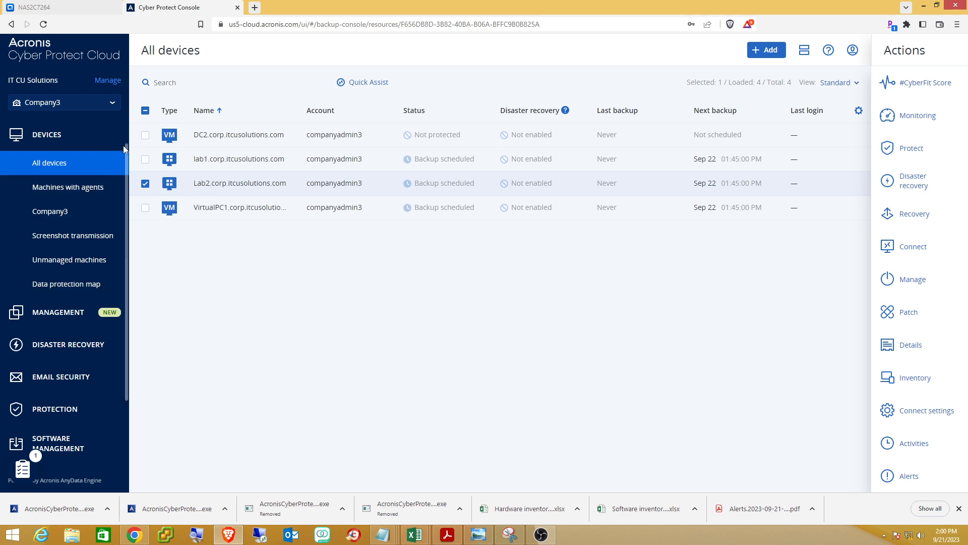
scroll(124, 149, up, 1)
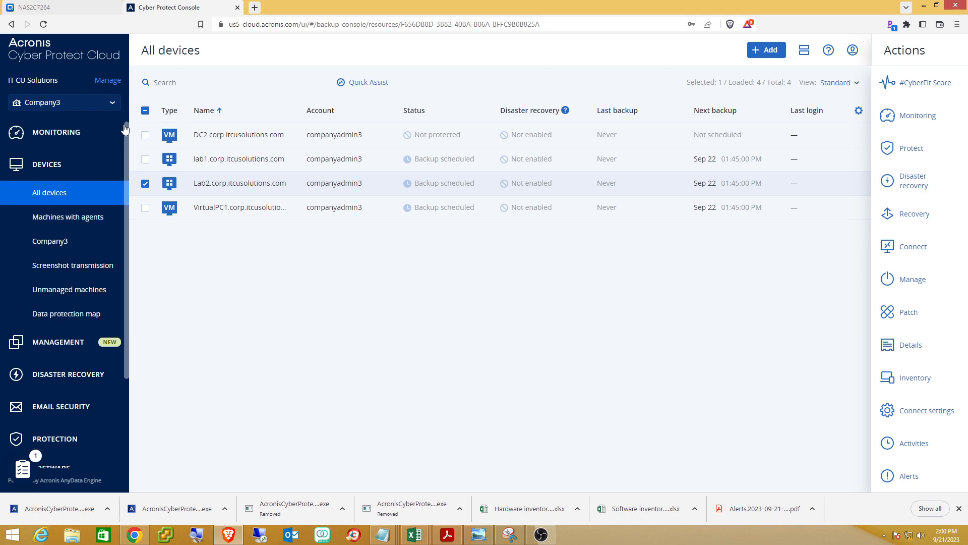
Open the Monitoring Overview dashboard and scroll through its protection, alert and CyberFit widgets.
click(42, 136)
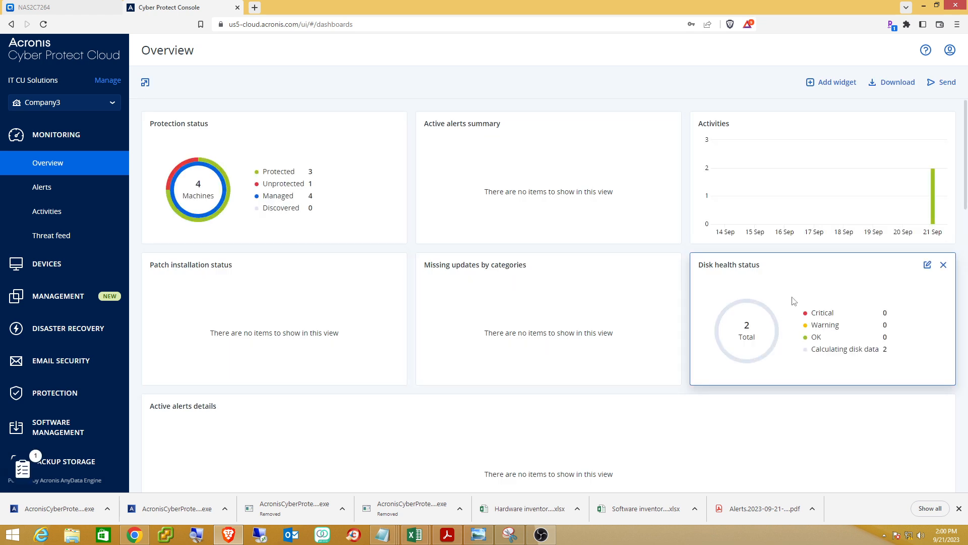
scroll(795, 301, down, 2)
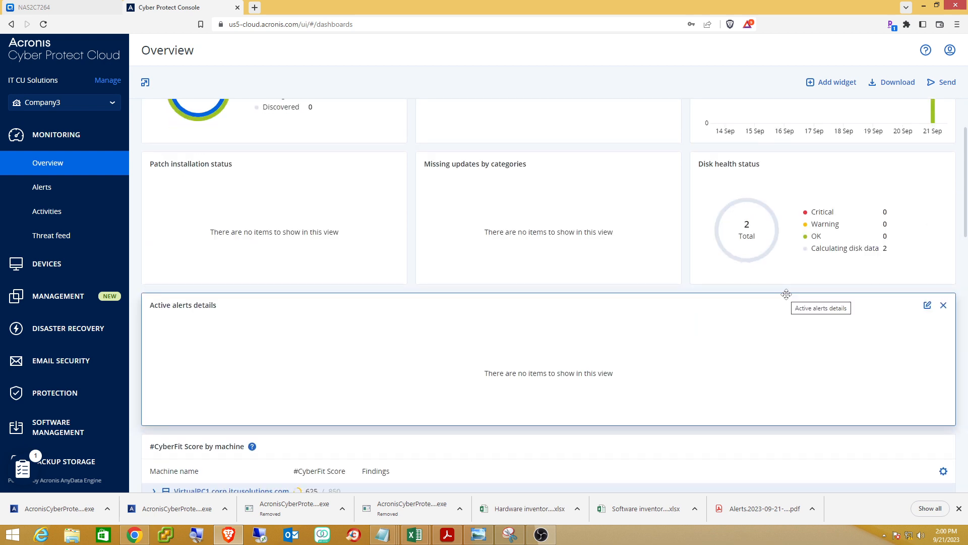
scroll(686, 312, down, 1)
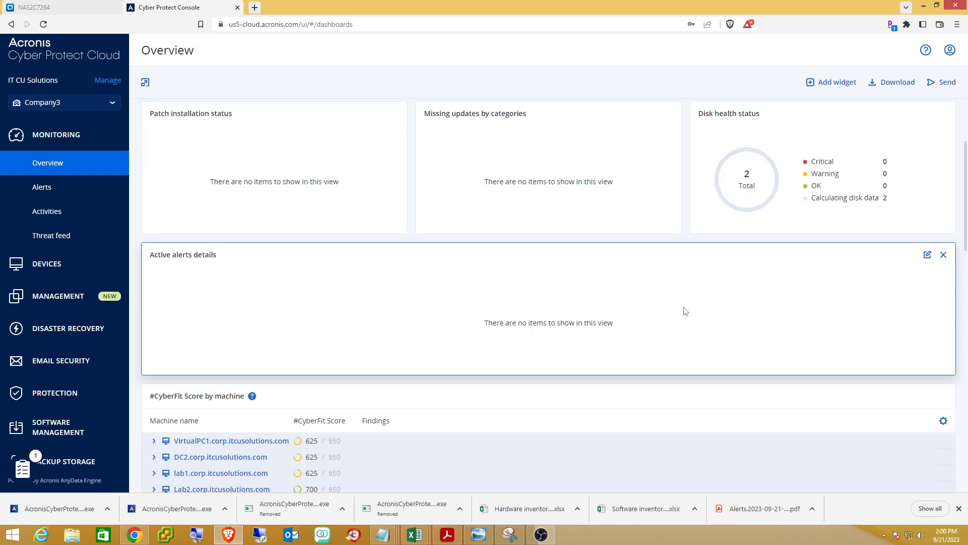
scroll(686, 312, up, 3)
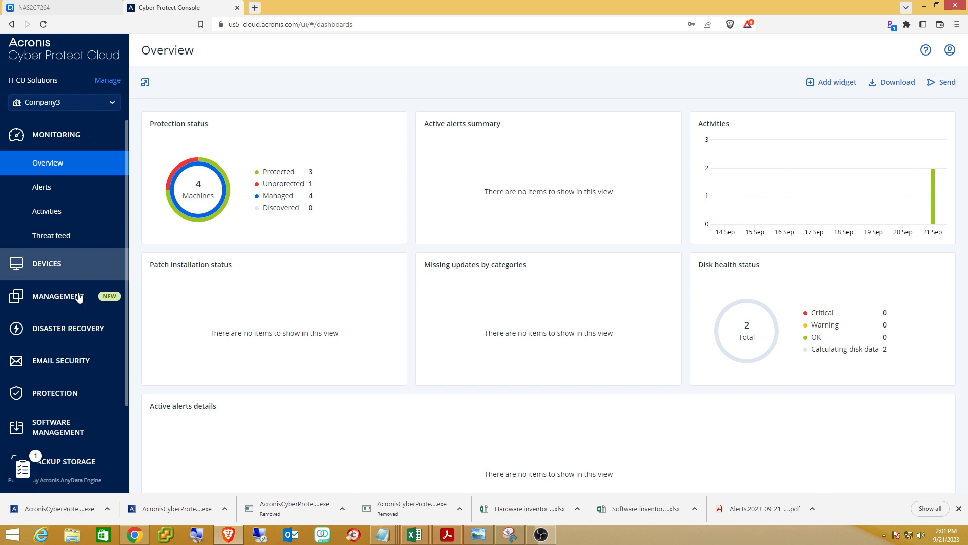
scroll(79, 328, down, 3)
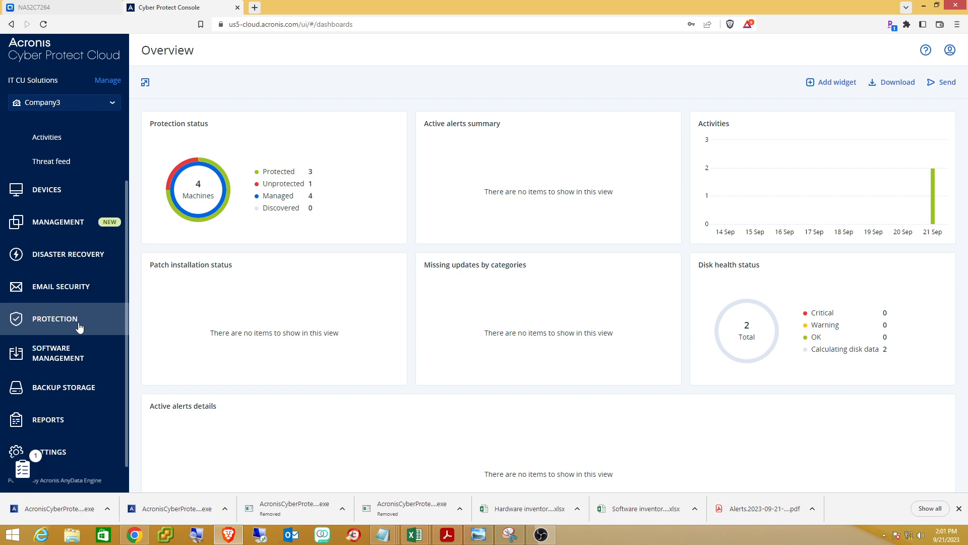
scroll(80, 328, up, 3)
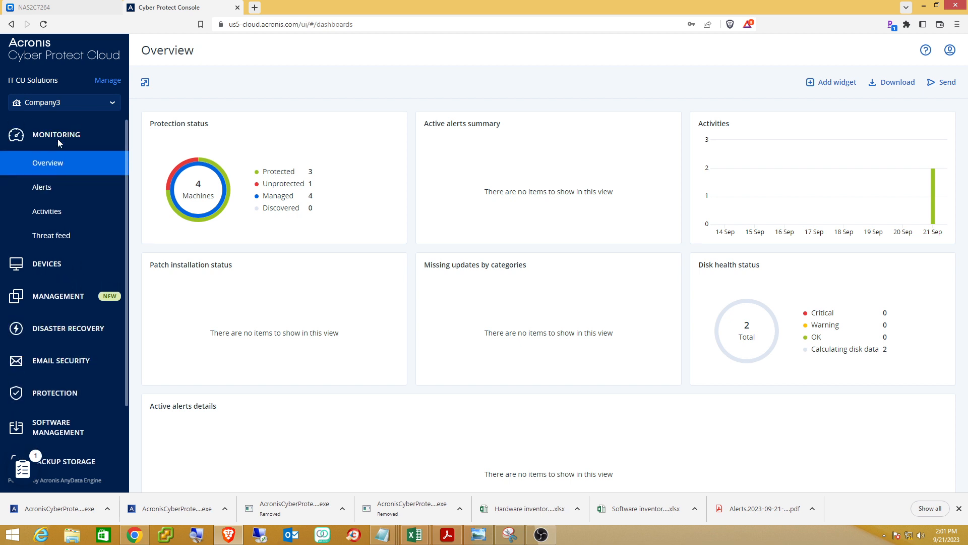
Open Management > Monitoring plans and bring up the Monitoring plan's actions menu.
click(56, 300)
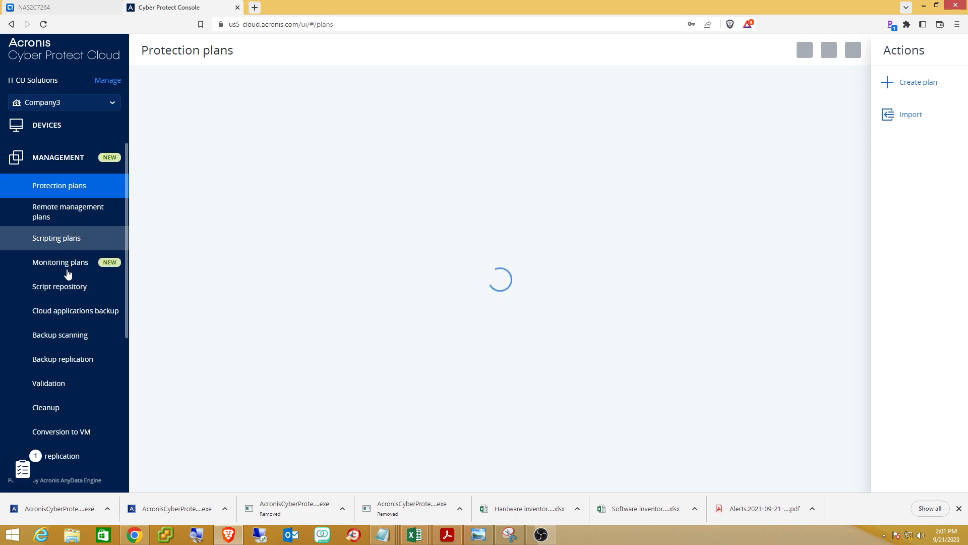
click(64, 262)
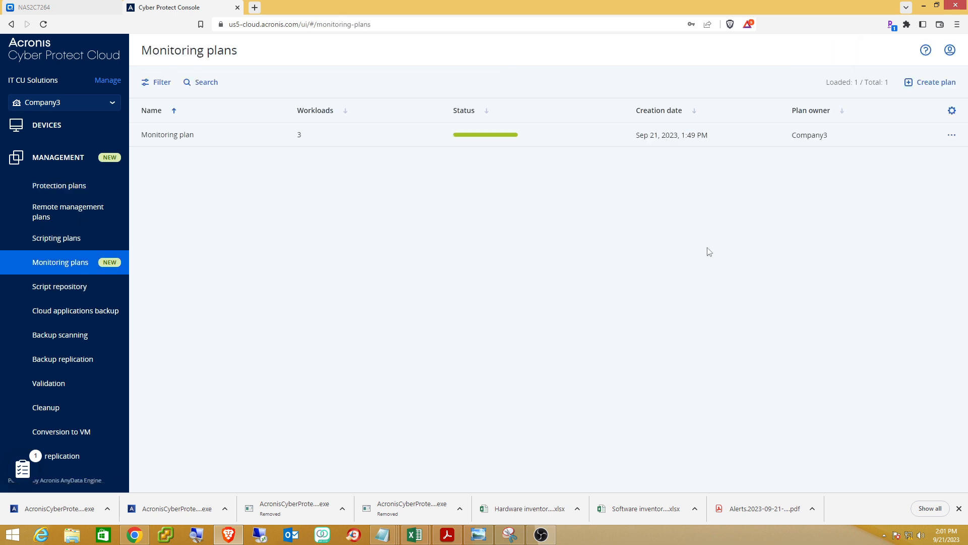
click(952, 135)
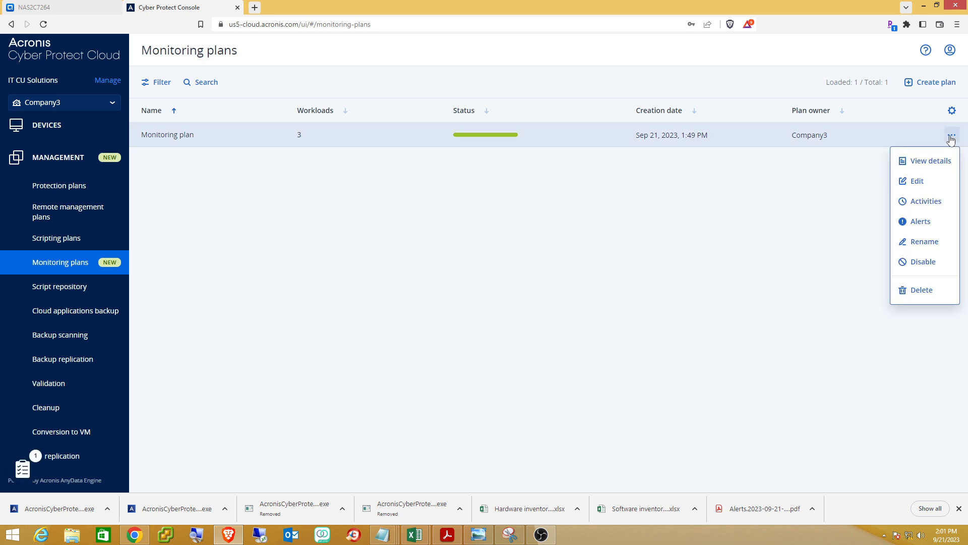
Edit the Monitoring plan and add a Windows Update status monitor with default settings.
click(906, 183)
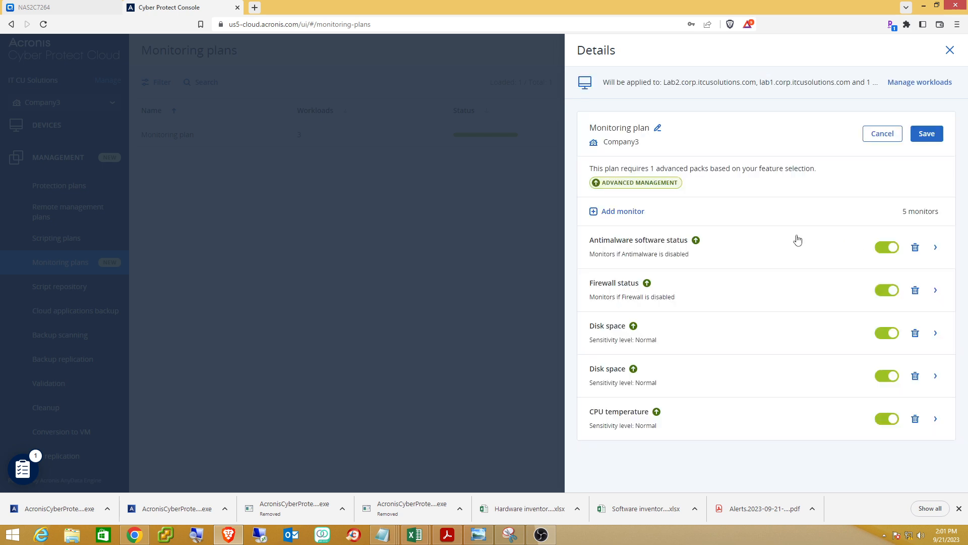
click(623, 212)
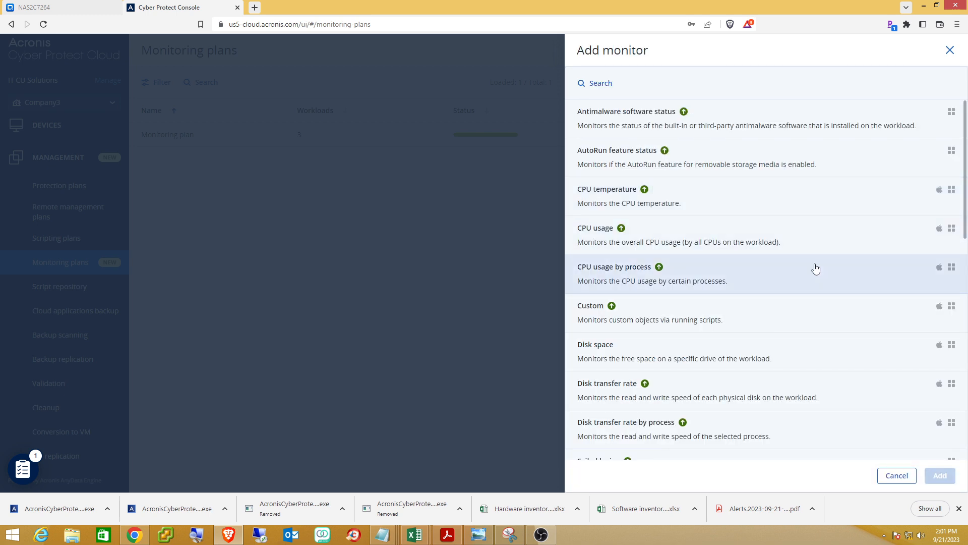
scroll(816, 268, down, 4)
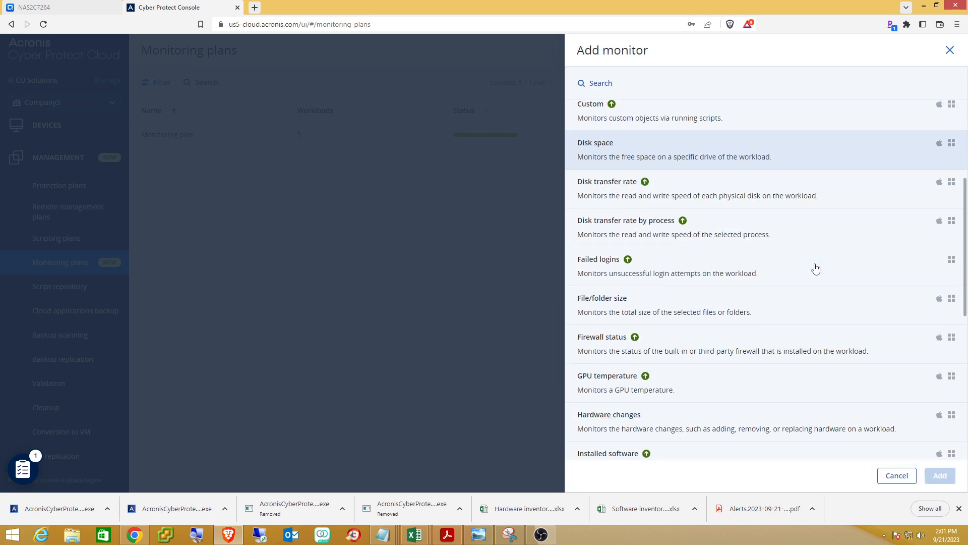
scroll(816, 268, down, 5)
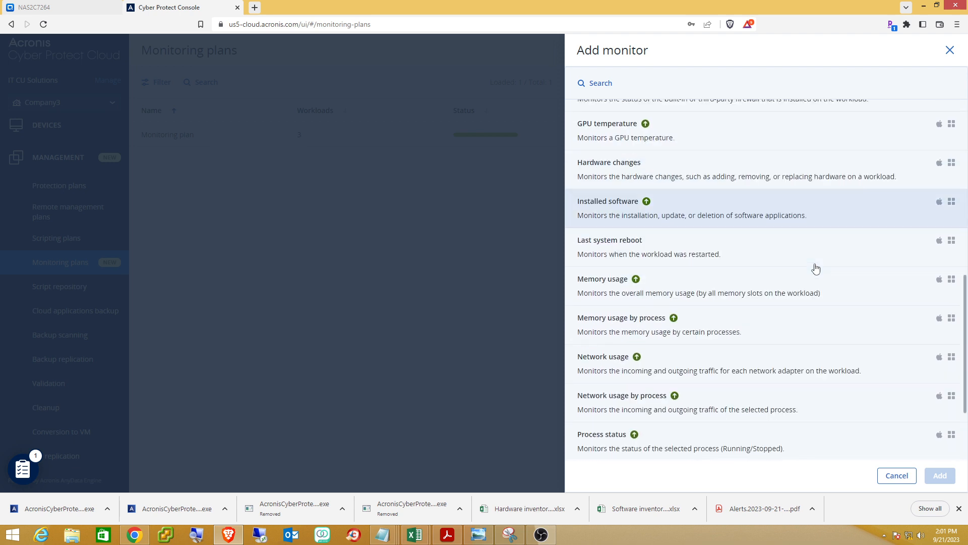
scroll(816, 268, down, 1)
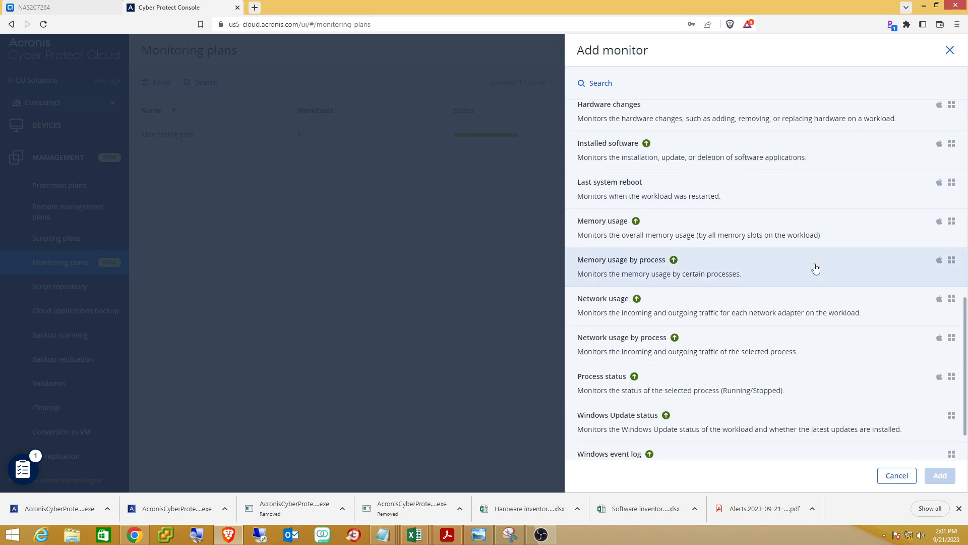
scroll(816, 268, down, 1)
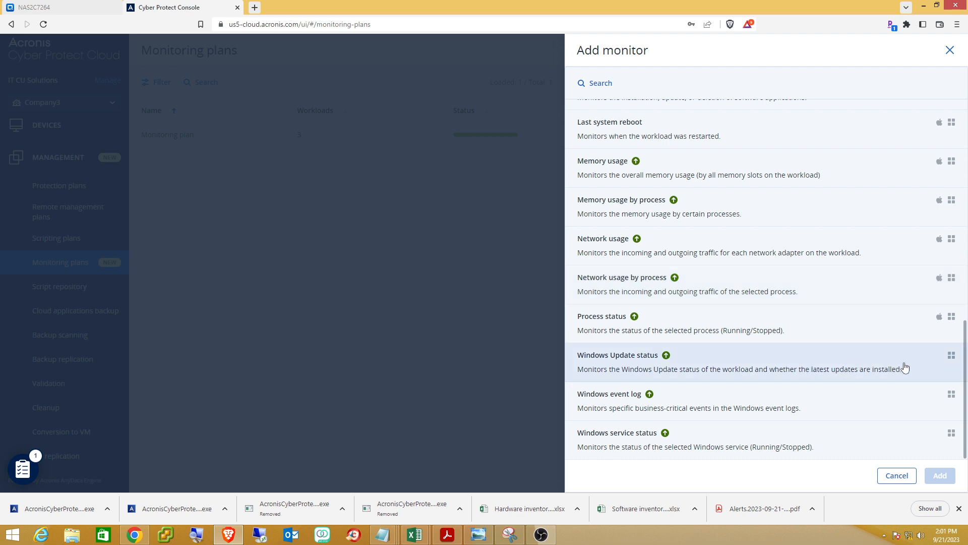
click(905, 366)
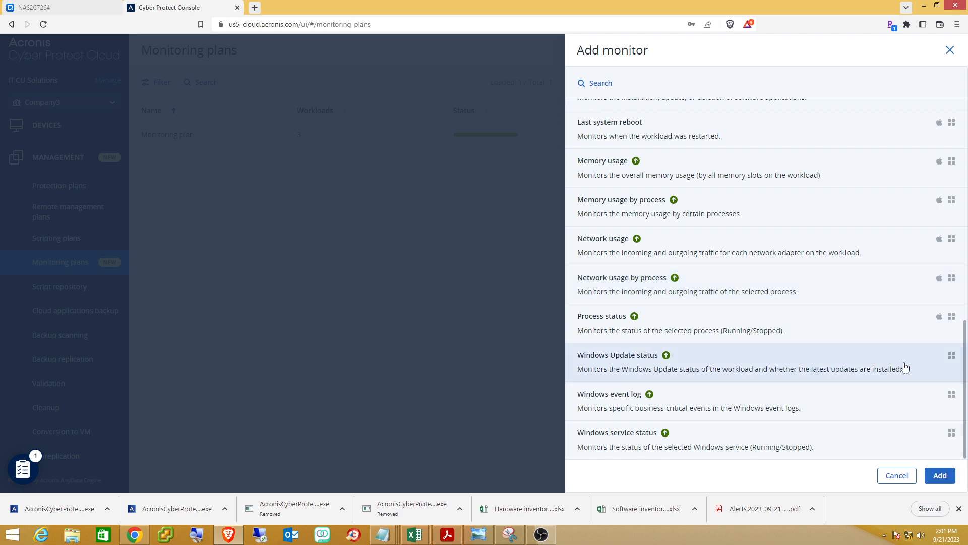
click(941, 476)
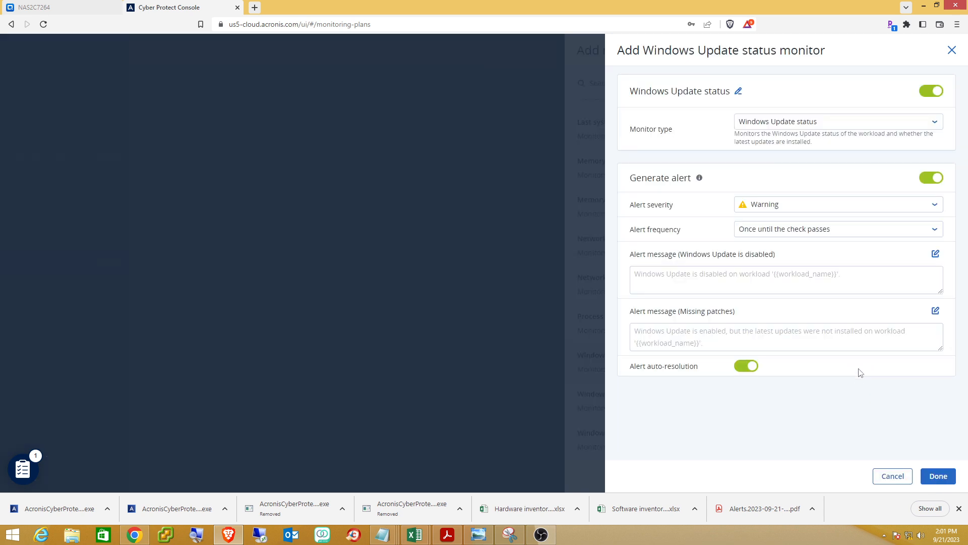
click(940, 476)
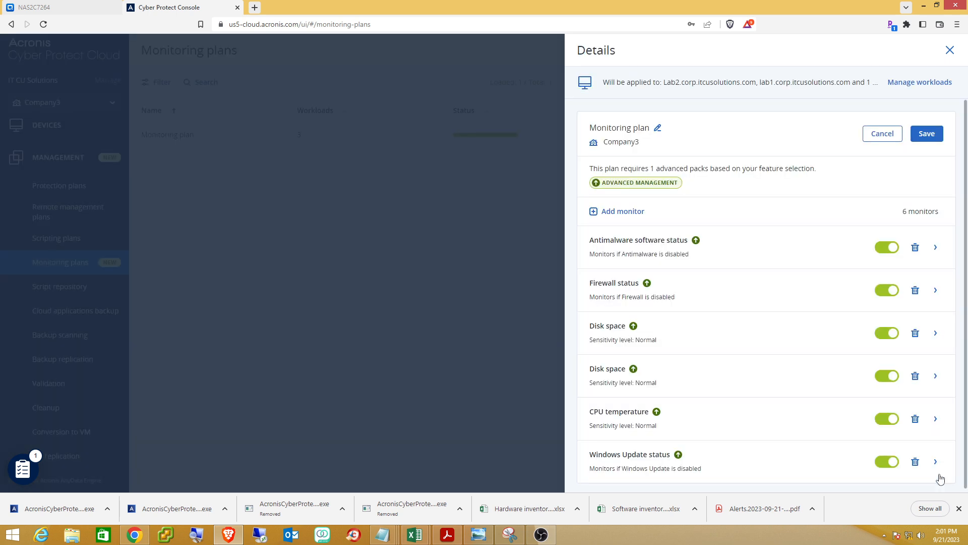
Add an Installed software monitor keeping defaults: any software, installed, Warning alerts.
click(629, 215)
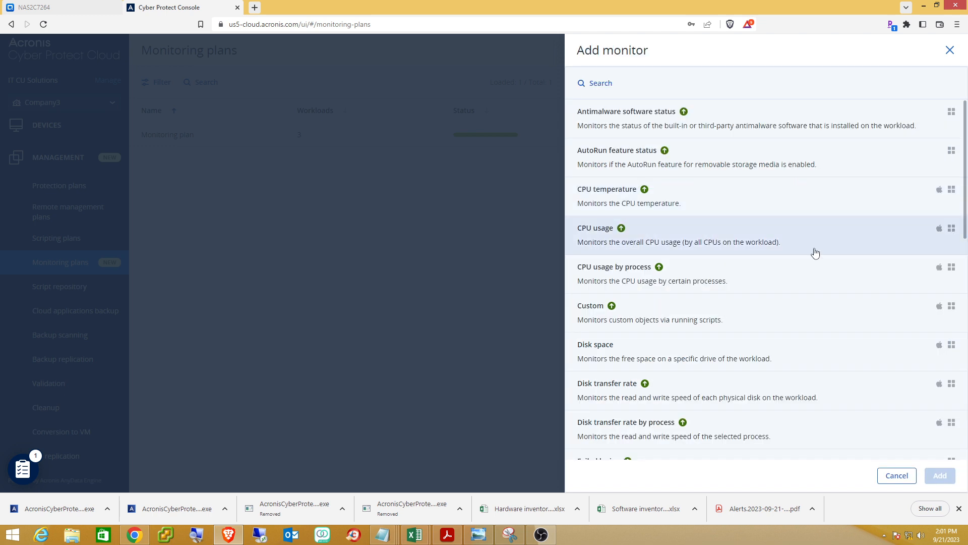
scroll(815, 250, down, 4)
scroll(815, 252, down, 4)
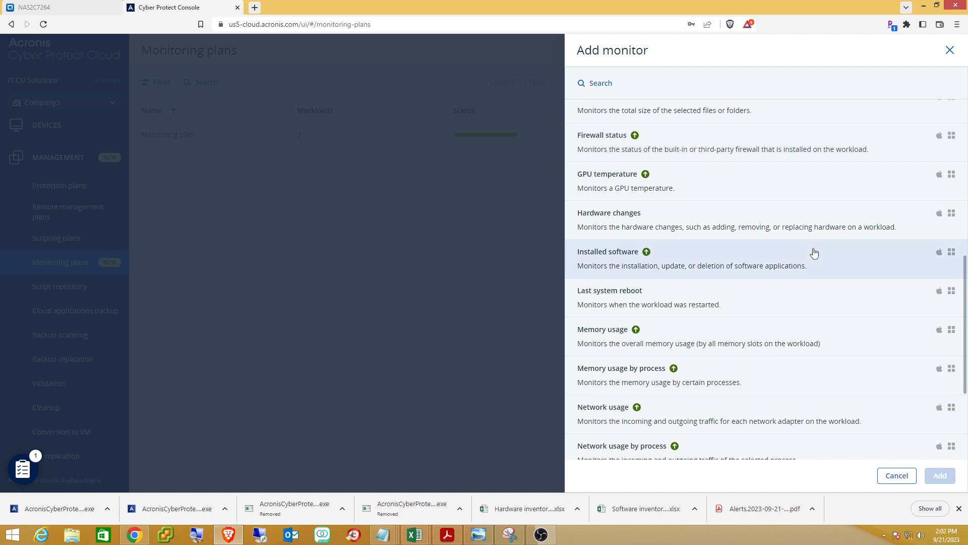
click(868, 267)
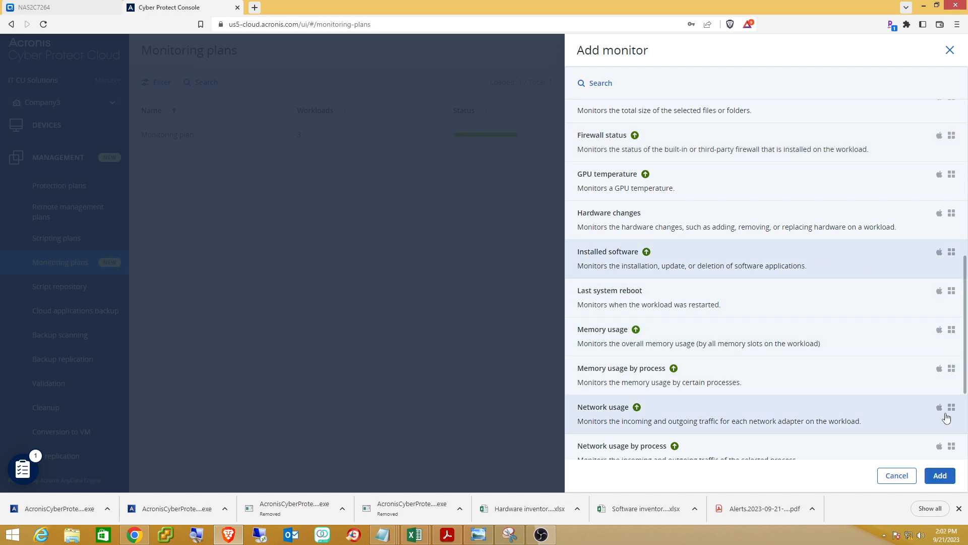
click(938, 476)
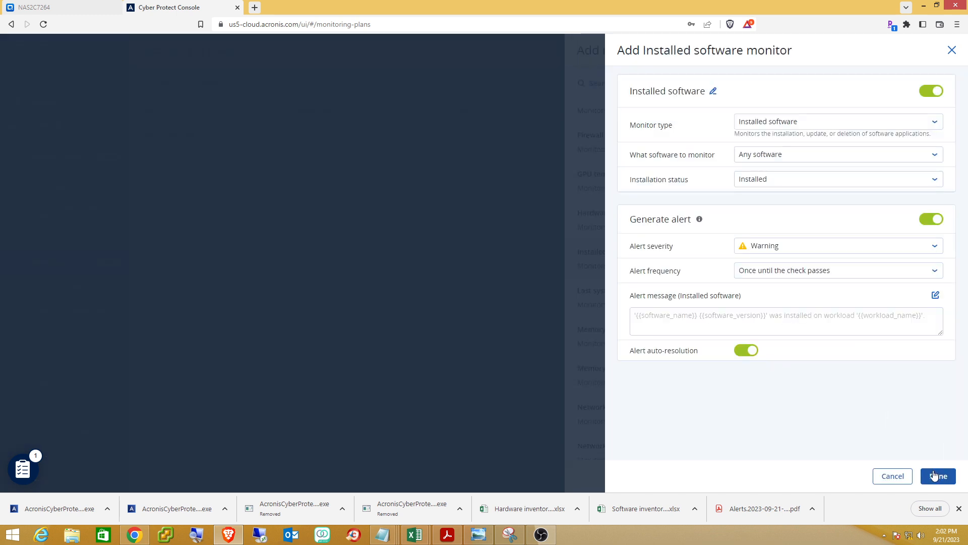
click(931, 476)
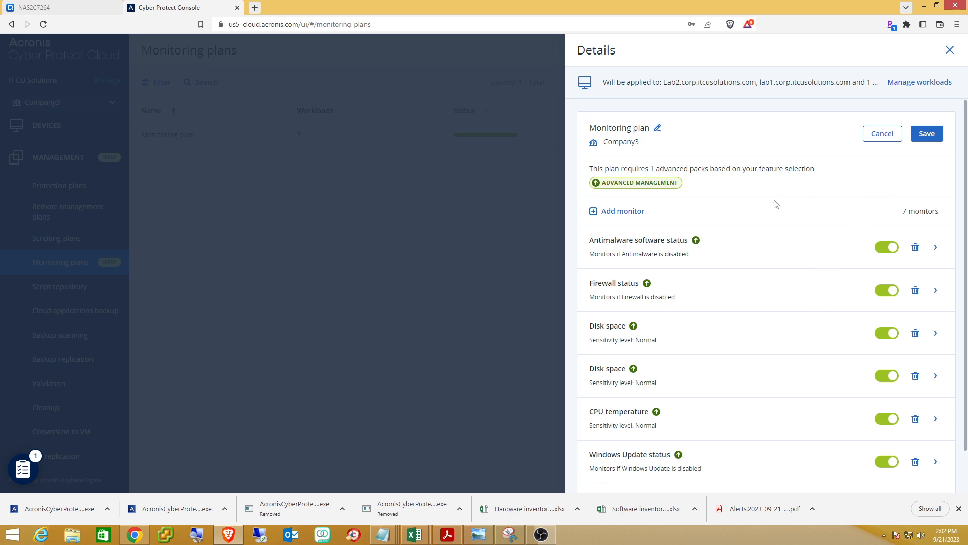
Add a Hardware changes monitor to the Monitoring plan with default settings.
click(620, 211)
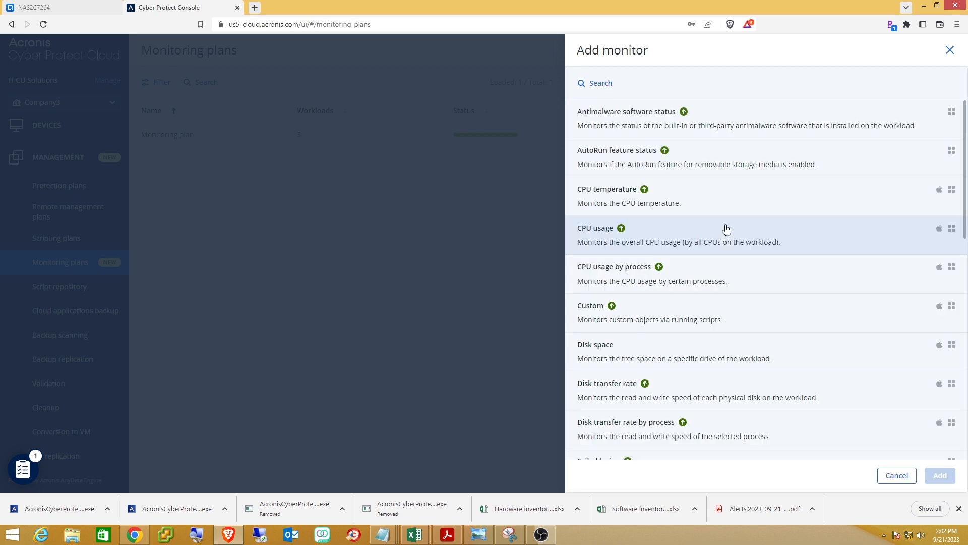
scroll(732, 233, down, 3)
scroll(731, 233, down, 4)
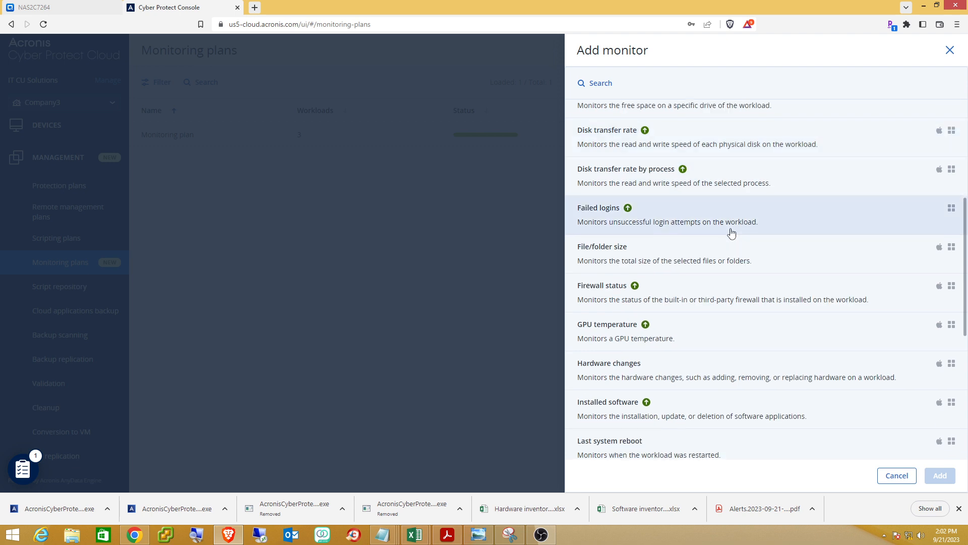
scroll(731, 233, down, 4)
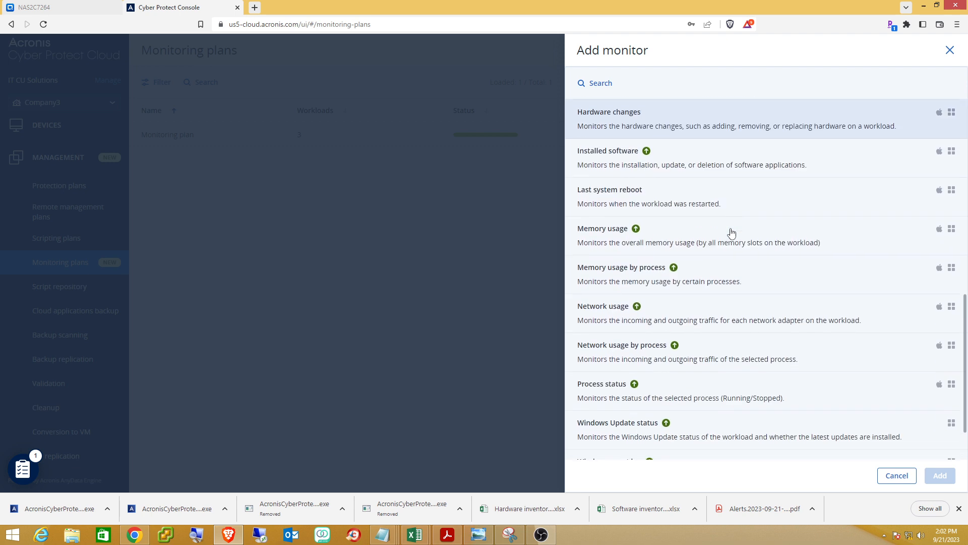
scroll(731, 233, down, 2)
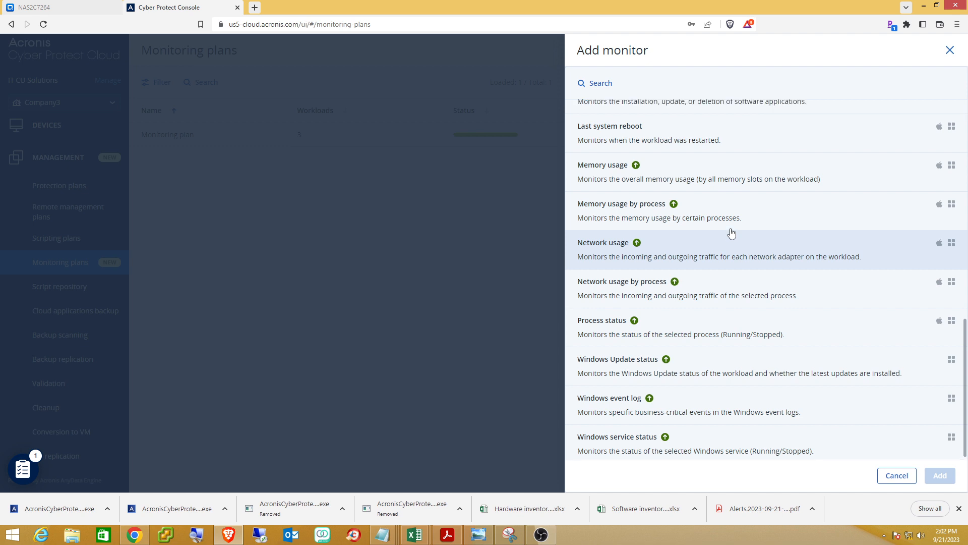
scroll(731, 233, up, 3)
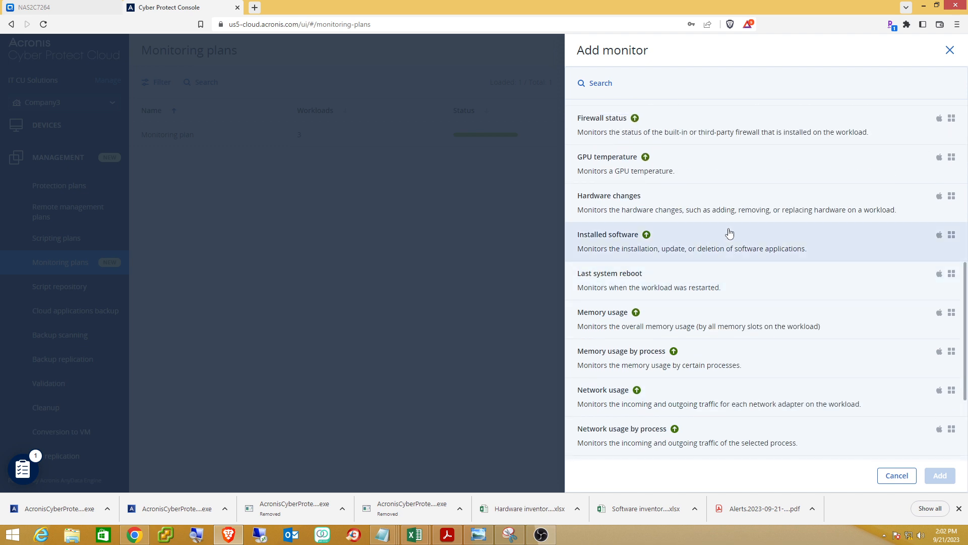
click(658, 200)
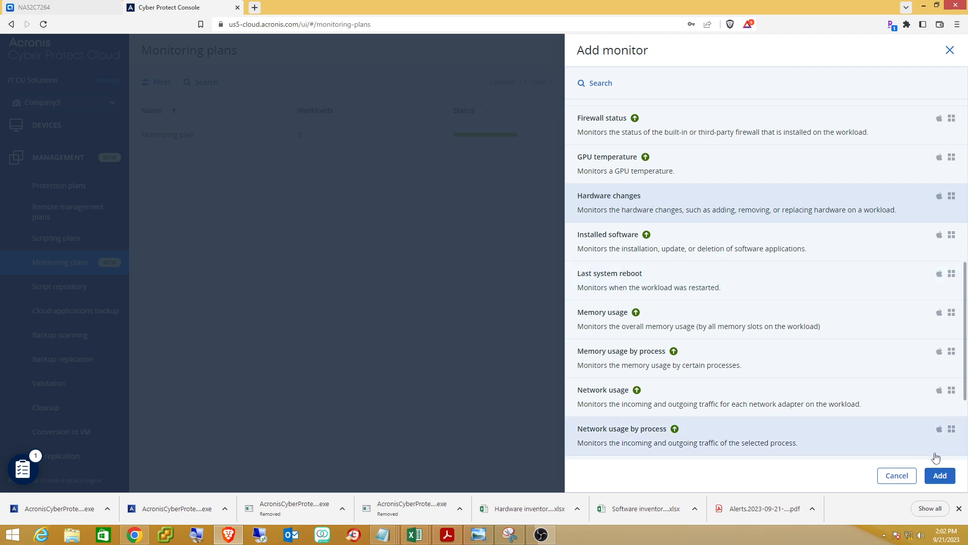
click(942, 475)
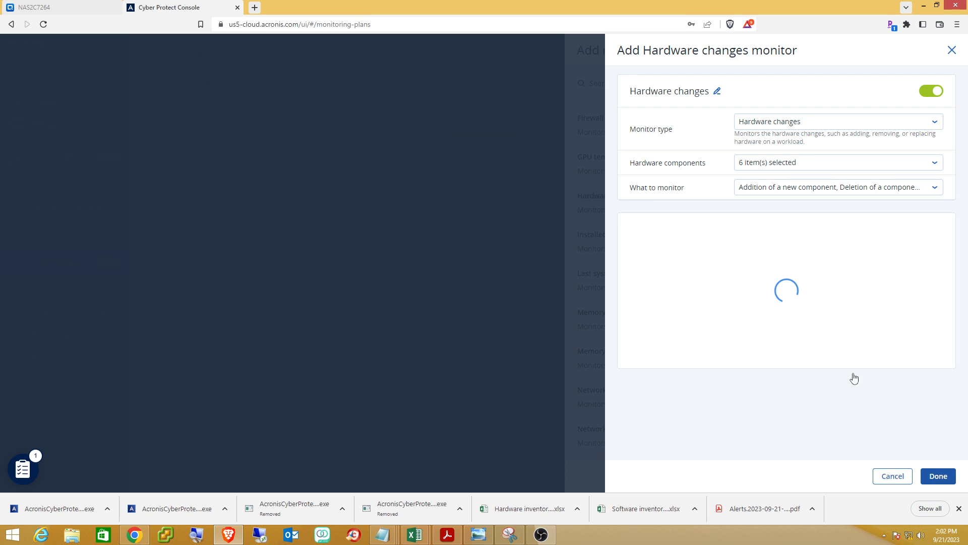
click(939, 477)
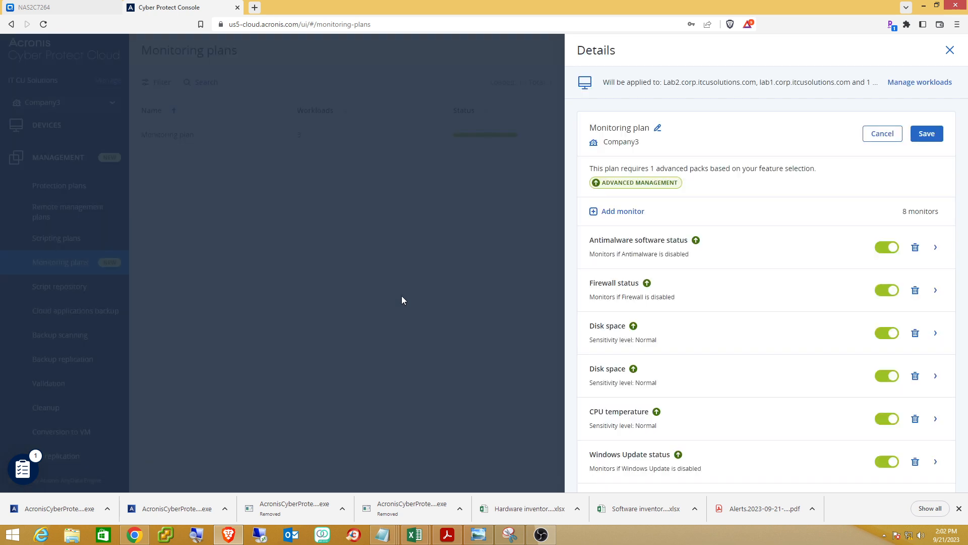
Close the plan details and save the pending monitoring plan changes.
click(950, 50)
click(554, 155)
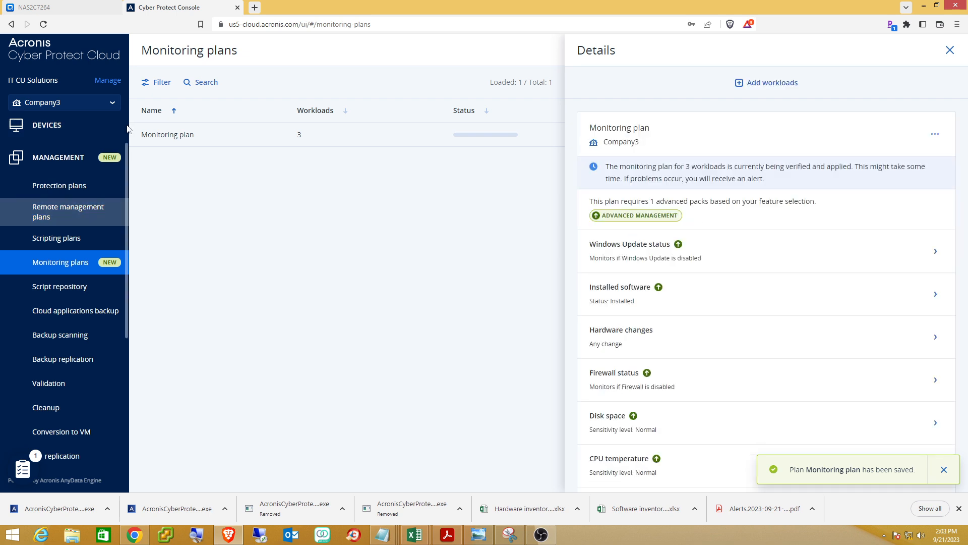
scroll(101, 202, up, 2)
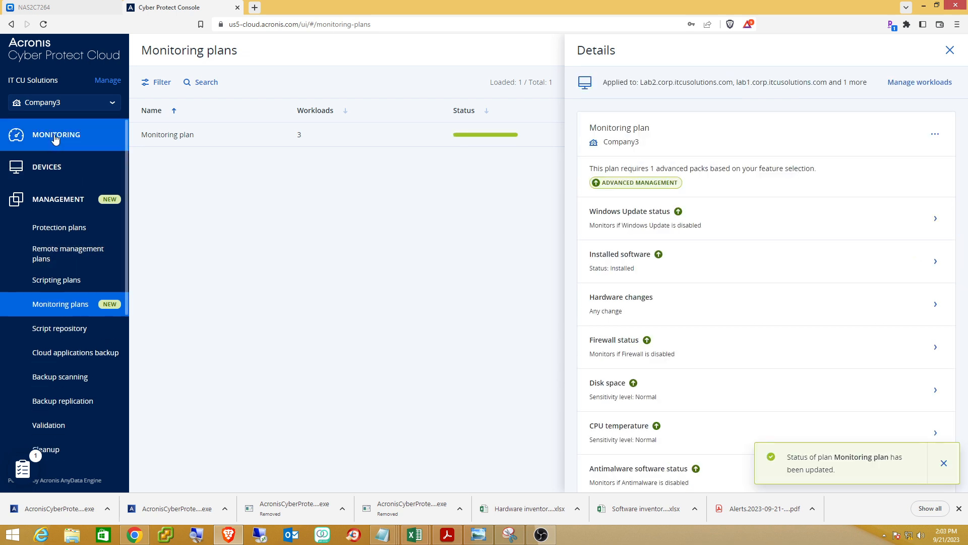
Return to Monitoring Overview, scroll through protection, patch and #CyberFit widgets, and move the checklist aside.
click(54, 134)
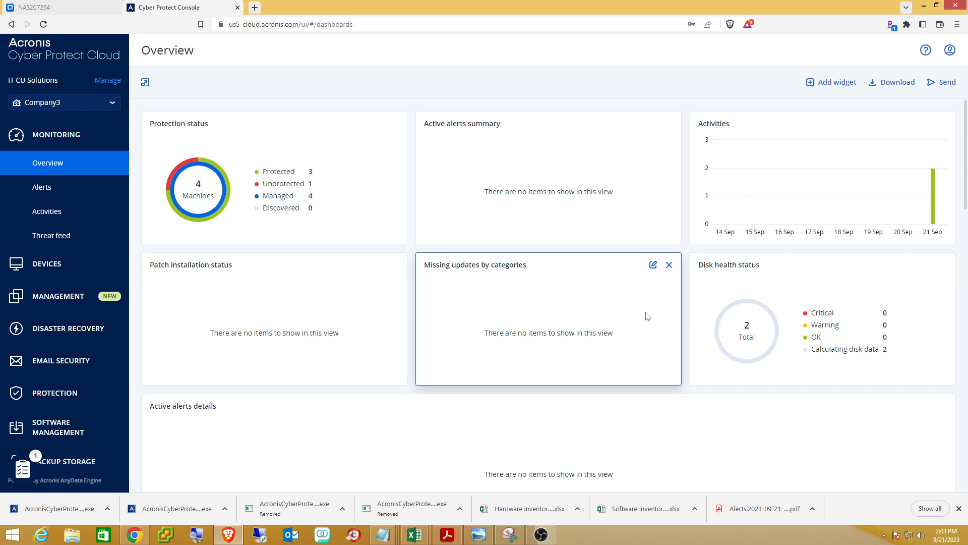
scroll(648, 316, down, 3)
scroll(642, 321, down, 2)
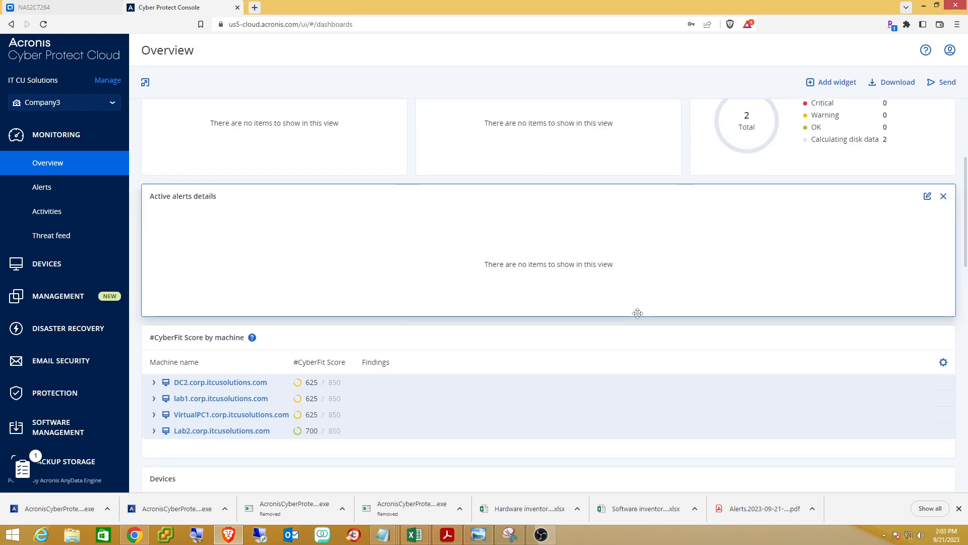
scroll(640, 320, down, 6)
scroll(639, 318, down, 1)
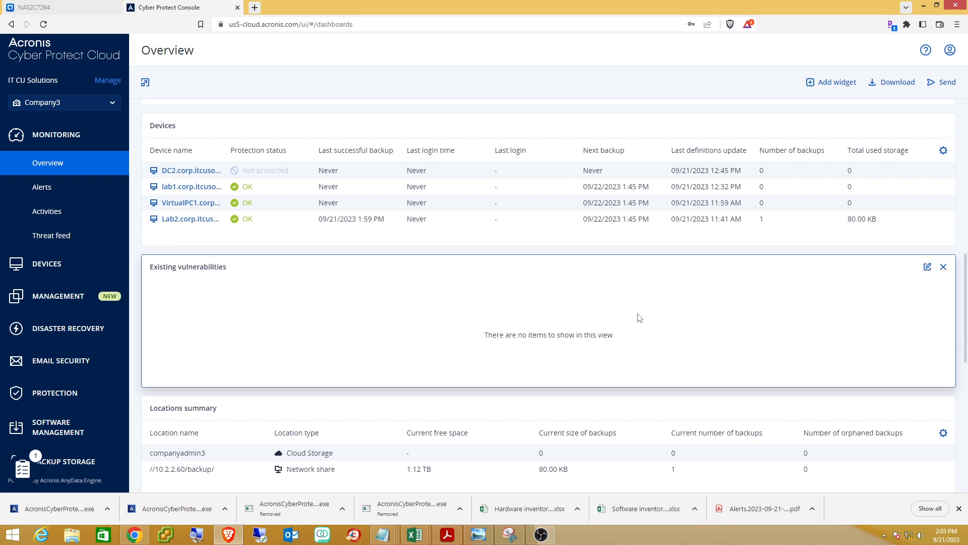
scroll(640, 318, up, 4)
scroll(640, 315, up, 10)
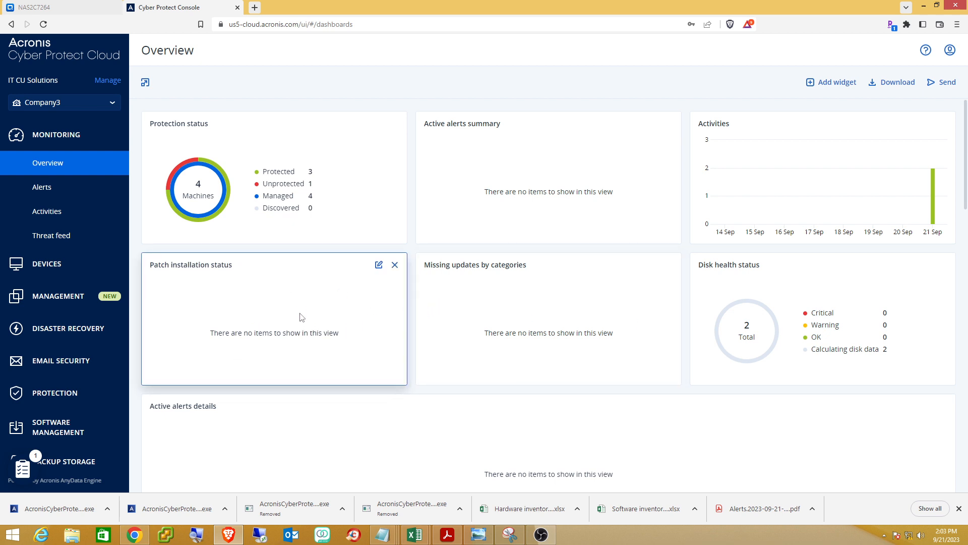
scroll(337, 307, down, 2)
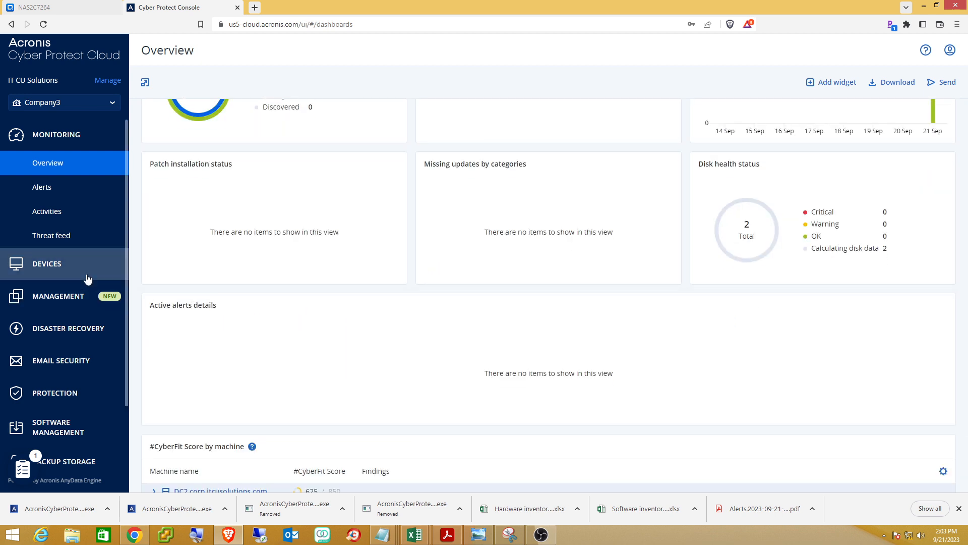
scroll(86, 278, down, 1)
scroll(87, 278, down, 2)
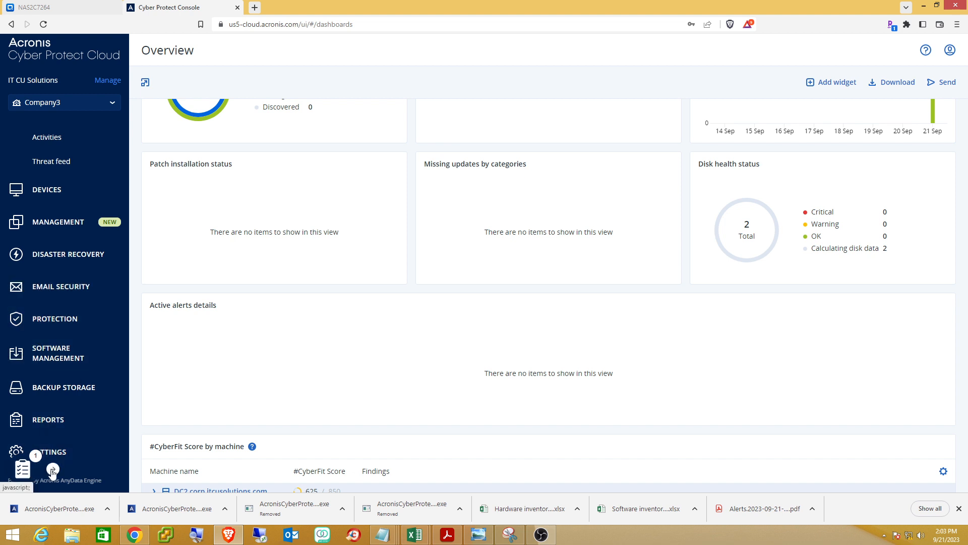
click(53, 469)
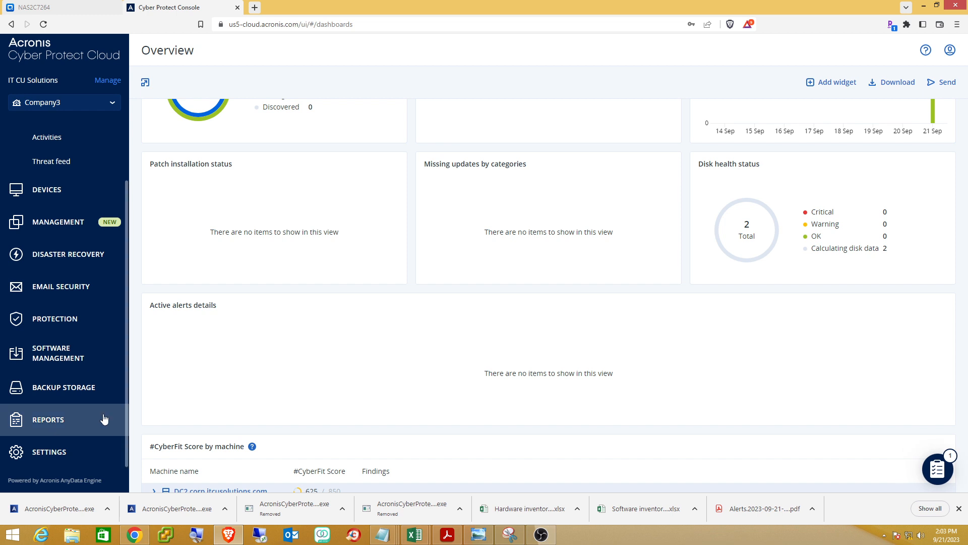
Open the Software inventory report under Reports; its widget lists no items yet.
click(44, 428)
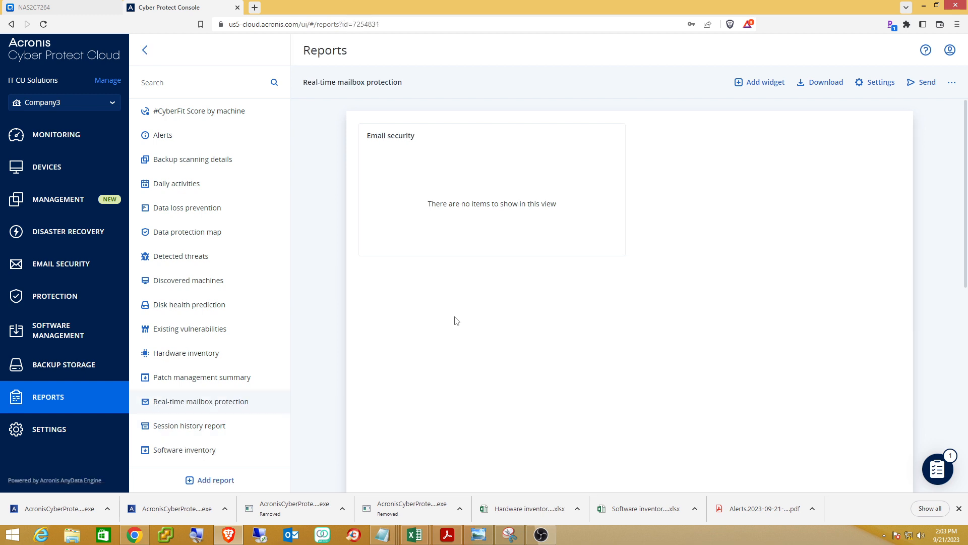
scroll(666, 289, down, 5)
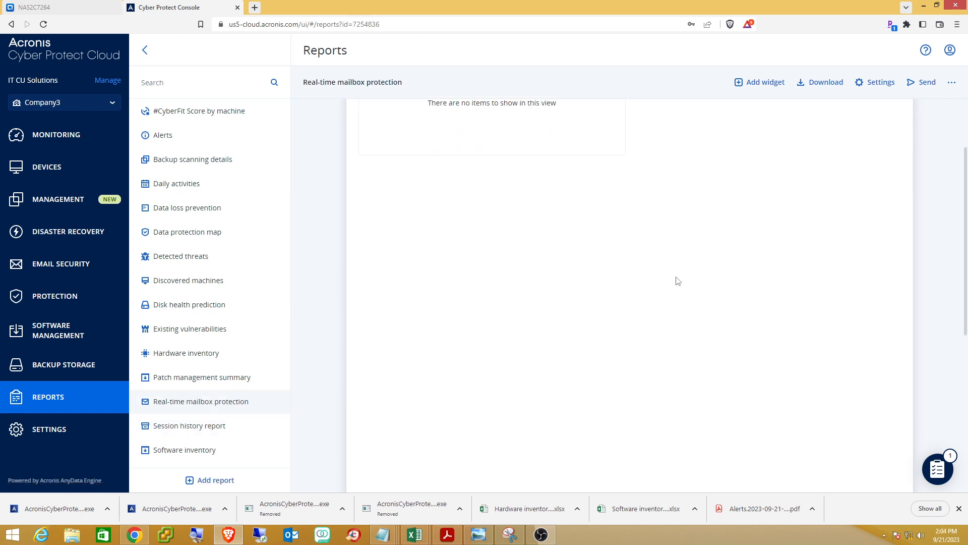
scroll(550, 309, up, 2)
click(176, 452)
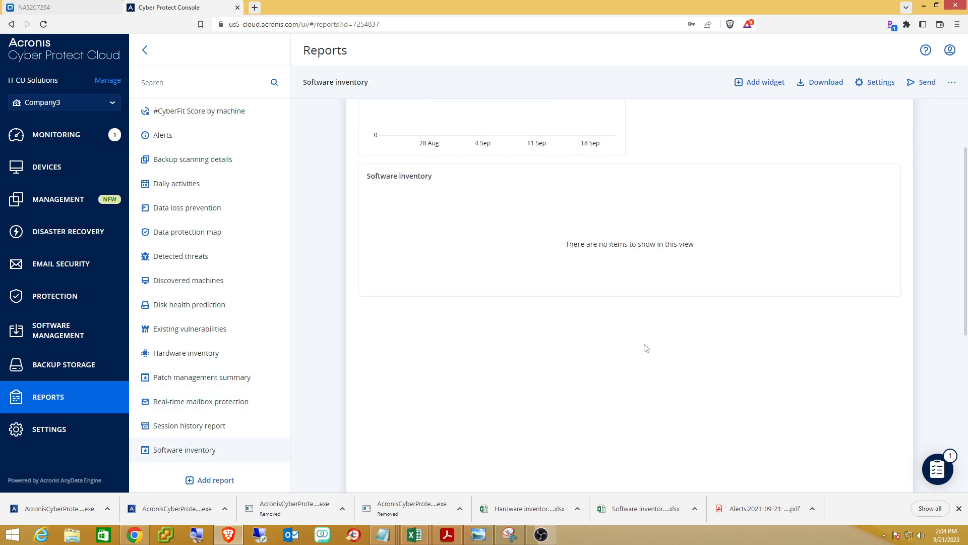
scroll(729, 347, down, 3)
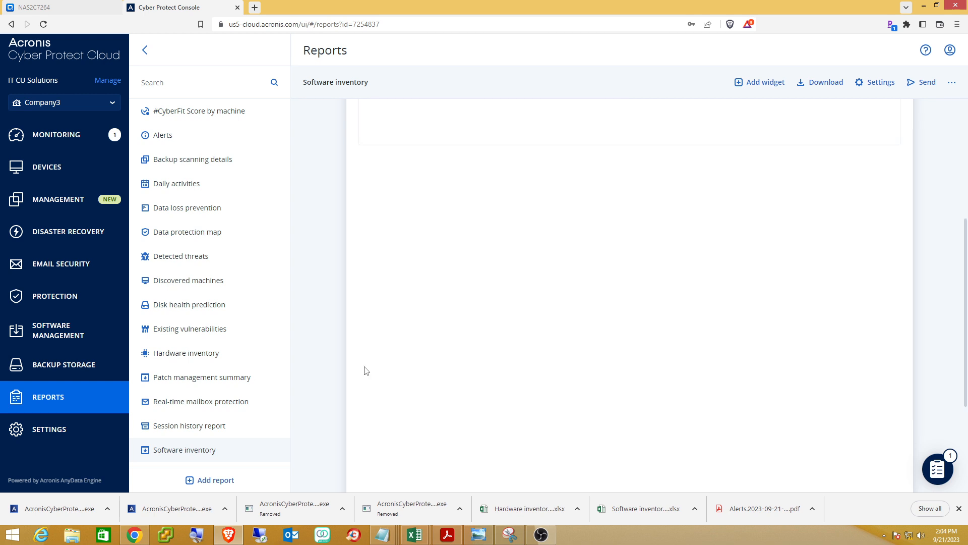
Add a new Software inventory report through the Create report dialog.
click(213, 480)
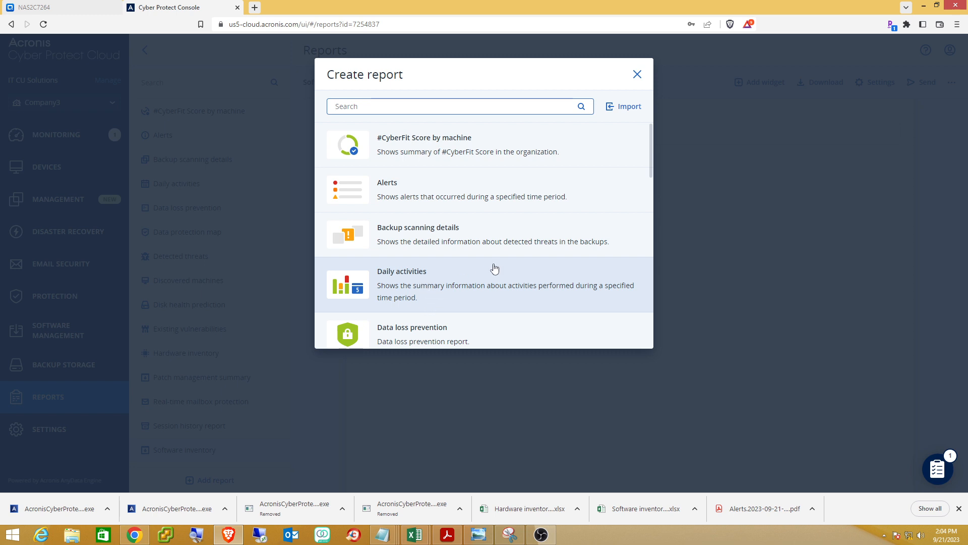
scroll(494, 265, down, 2)
scroll(495, 265, down, 4)
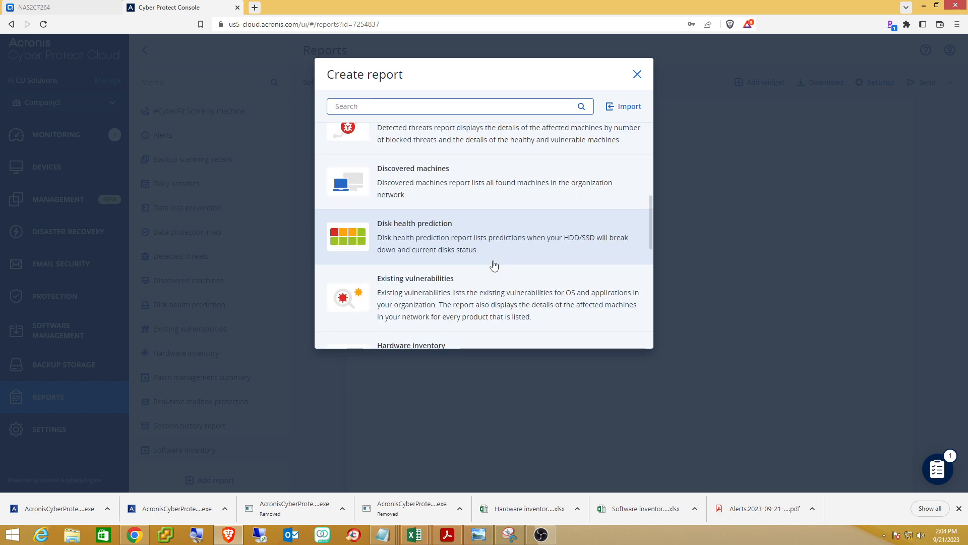
scroll(494, 264, down, 6)
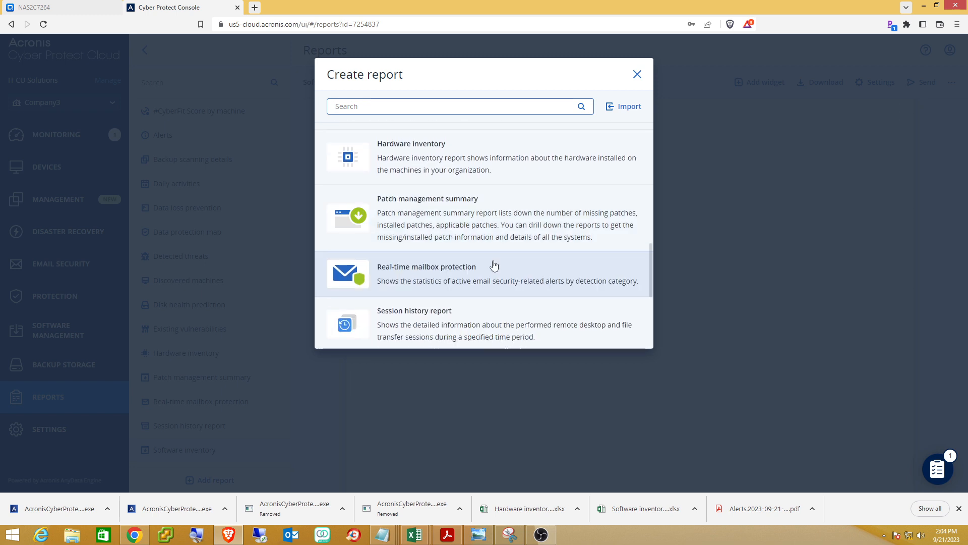
click(489, 270)
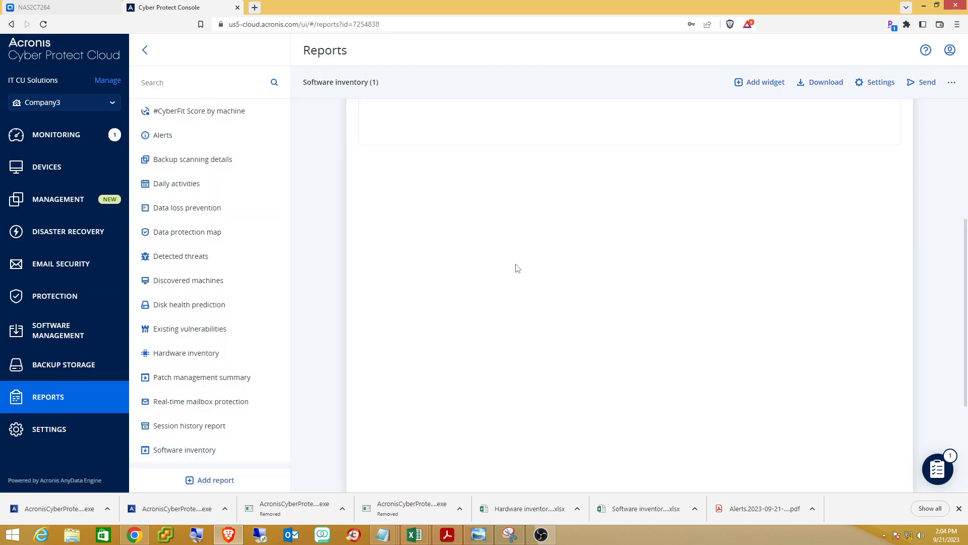
View the Patch management summary report, with empty installation summary and history widgets.
scroll(695, 269, up, 2)
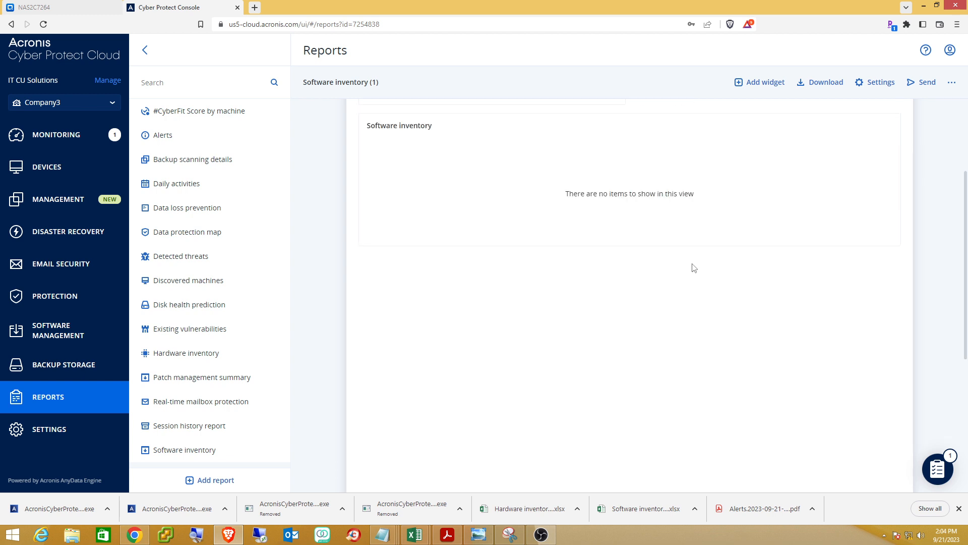
scroll(638, 270, down, 3)
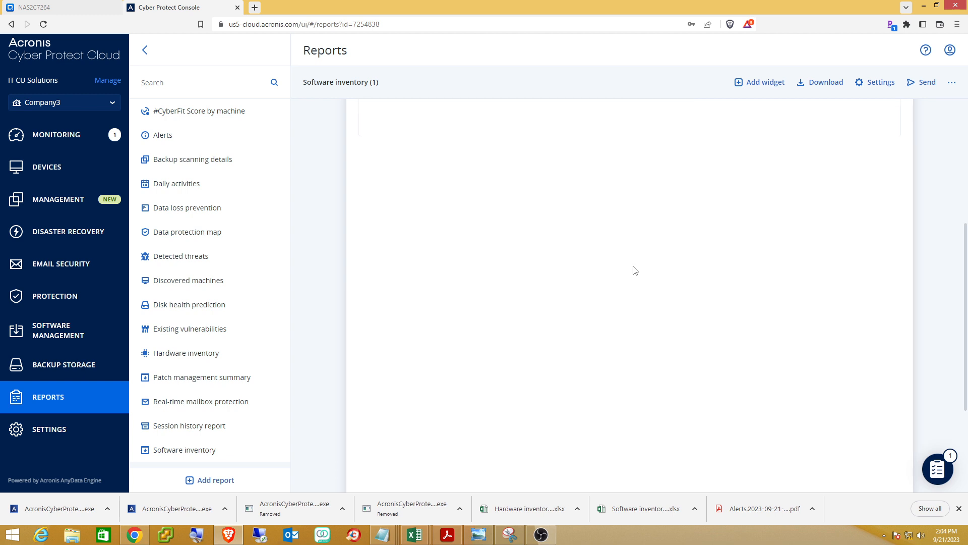
click(171, 383)
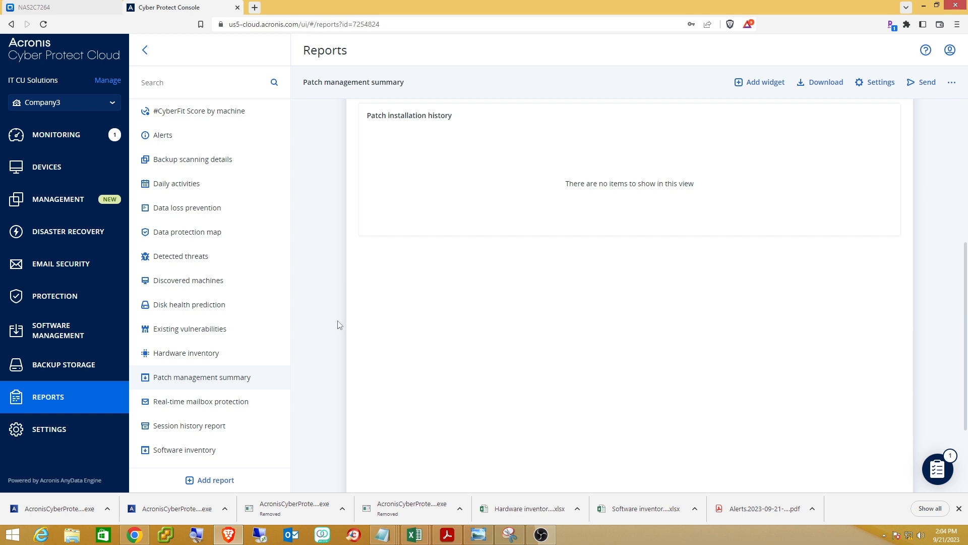
scroll(335, 305, up, 3)
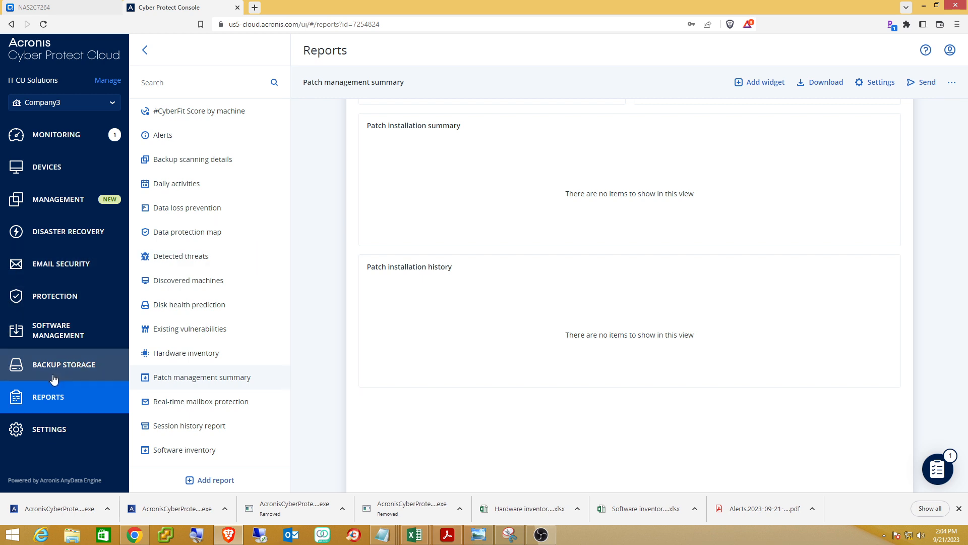
Select Lab2 in All devices, check for installable patches, and cancel when none exist.
click(59, 168)
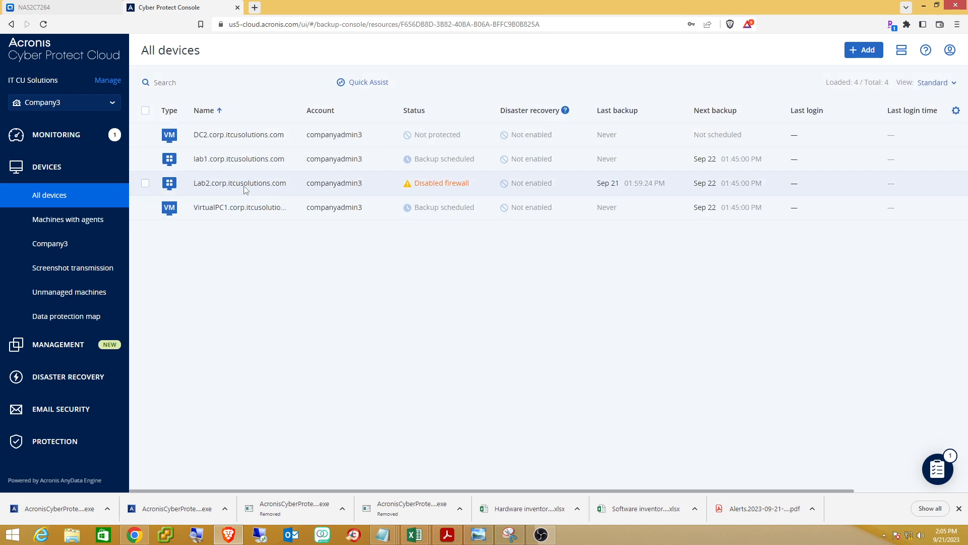
click(143, 185)
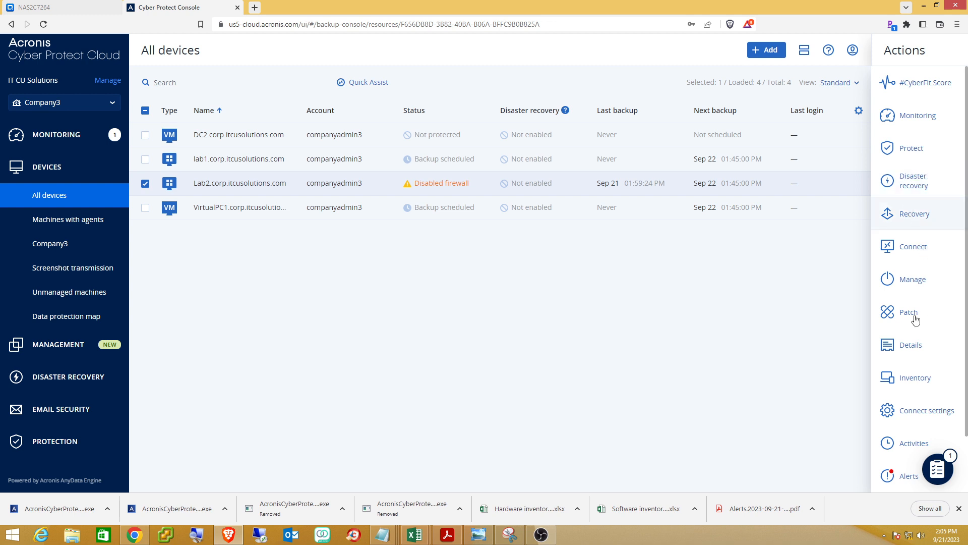
click(899, 313)
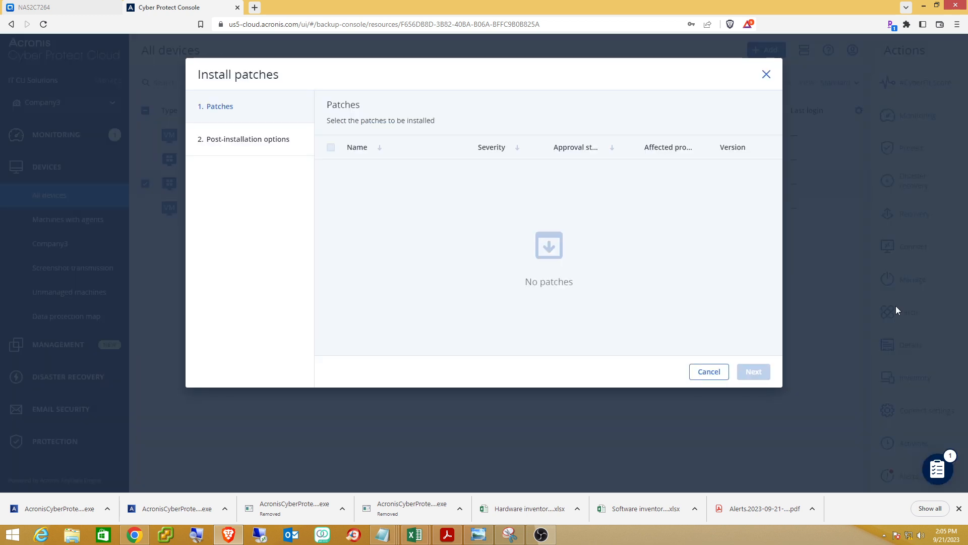
click(706, 372)
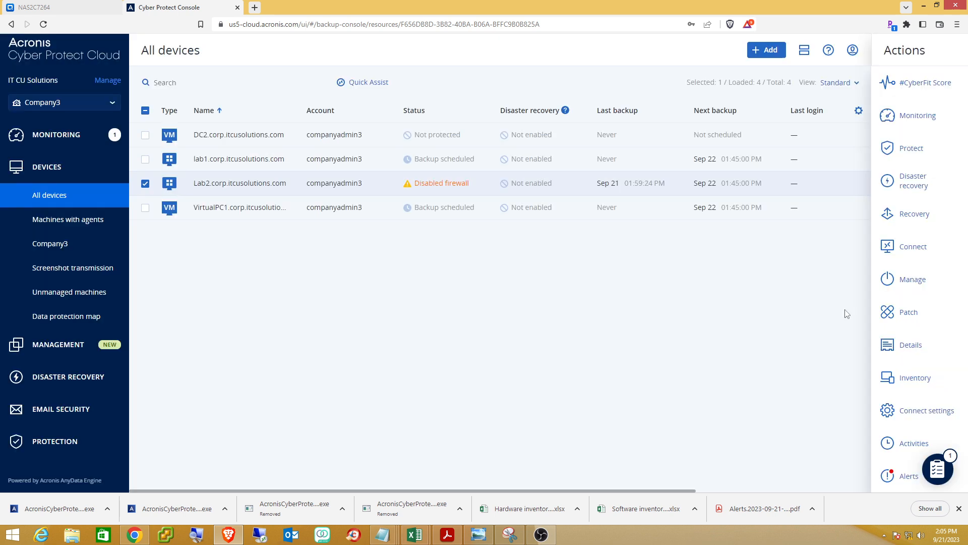
Review Lab2's remote connection options, then adjust the device selection between Lab2 and VirtualPC1.
click(905, 251)
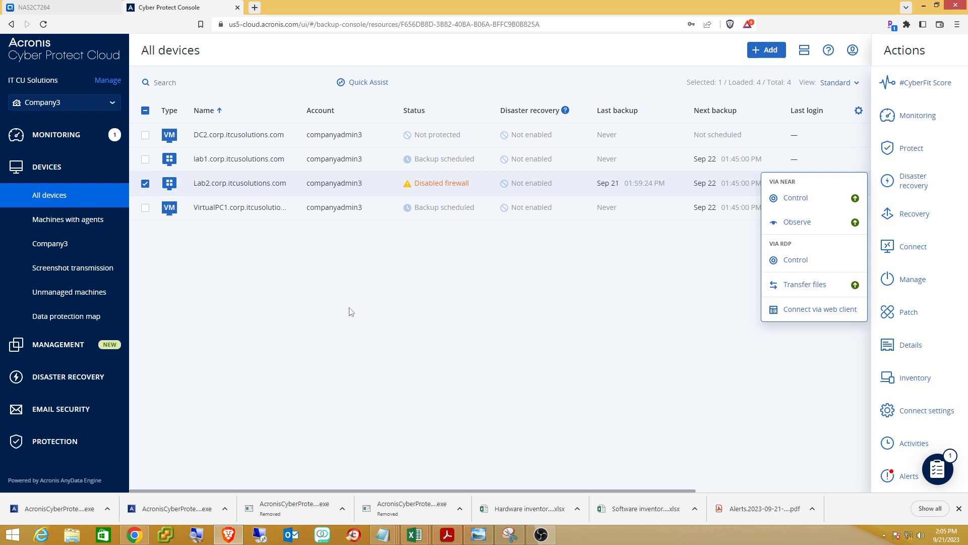
click(613, 374)
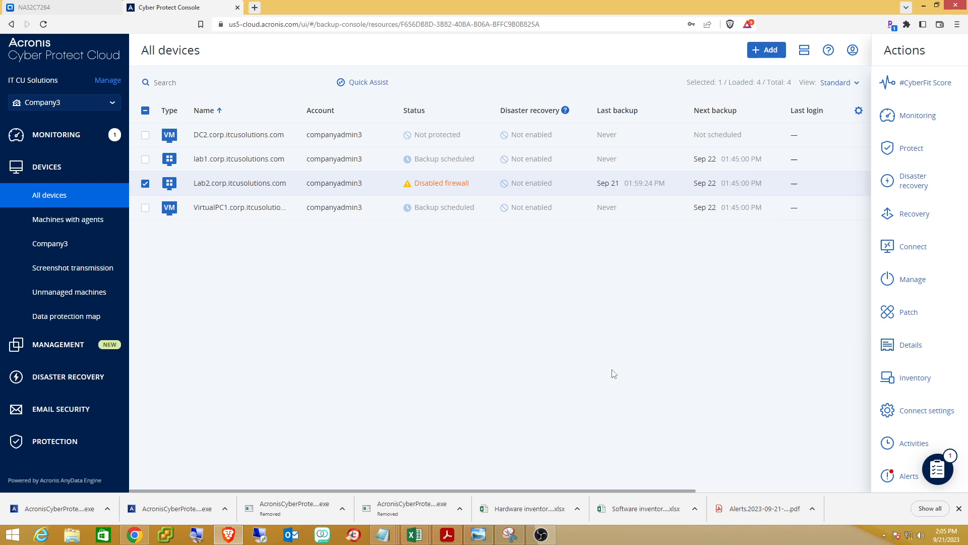
click(145, 185)
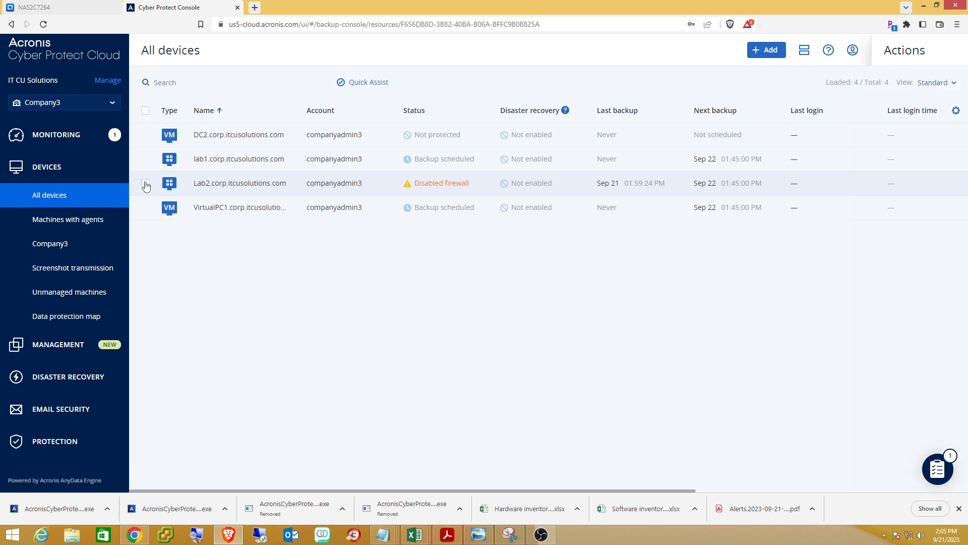
click(145, 216)
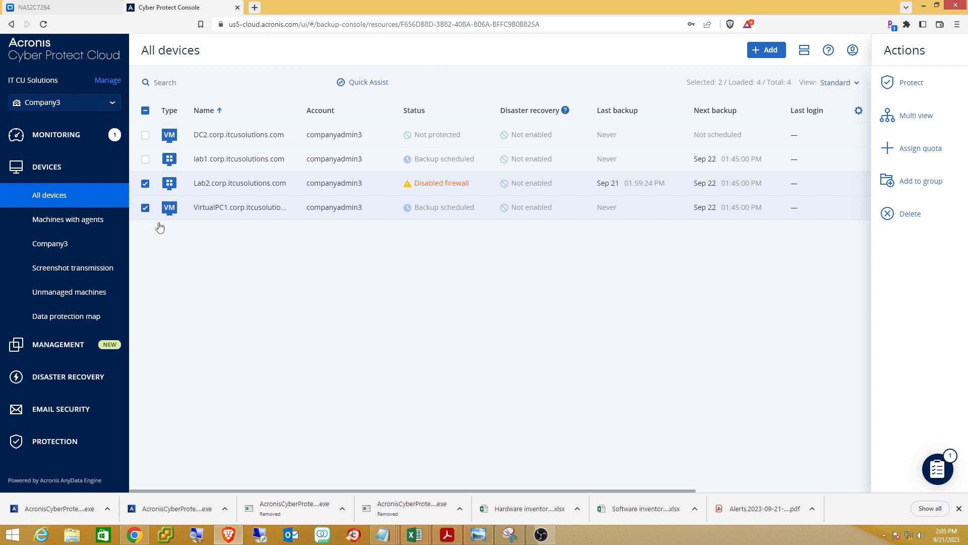
click(144, 184)
click(157, 257)
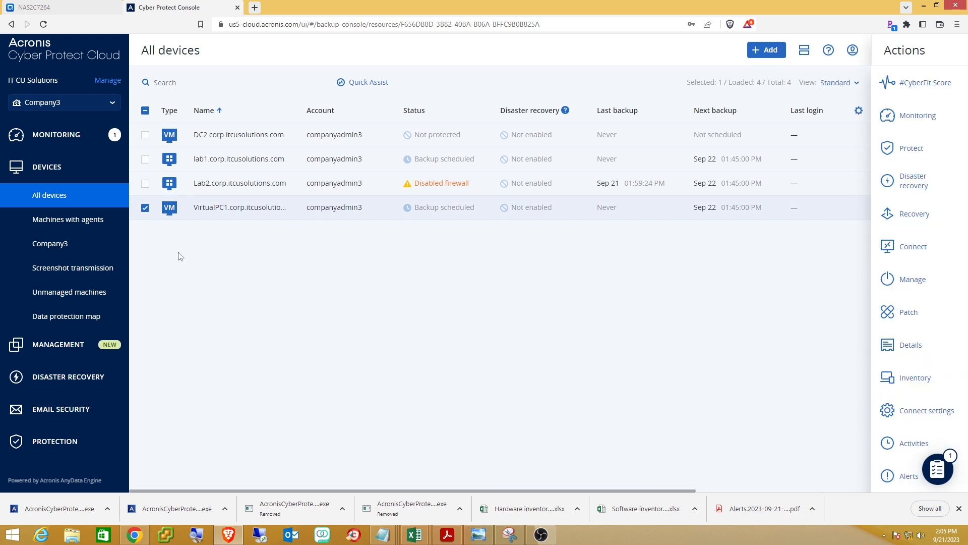
Start a NEAR Control session to VirtualPC1 and hand it to Acronis Connect Client.
click(909, 254)
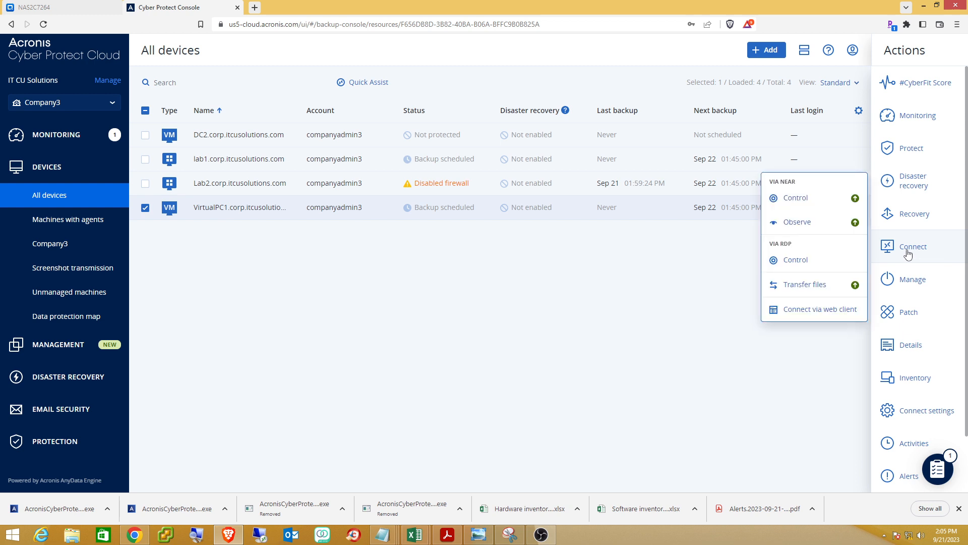
click(796, 198)
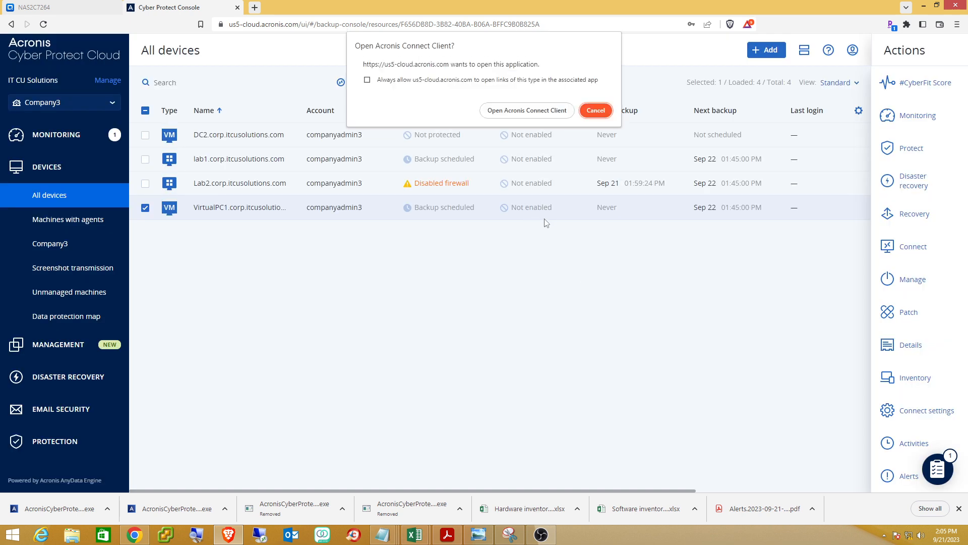
click(527, 112)
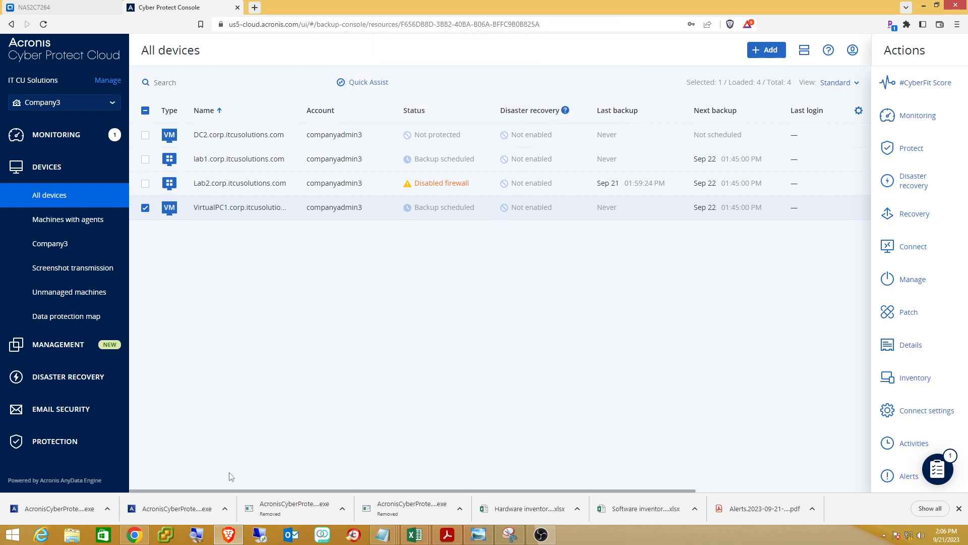
Log in to the ESXi host page as root with the account password.
click(134, 535)
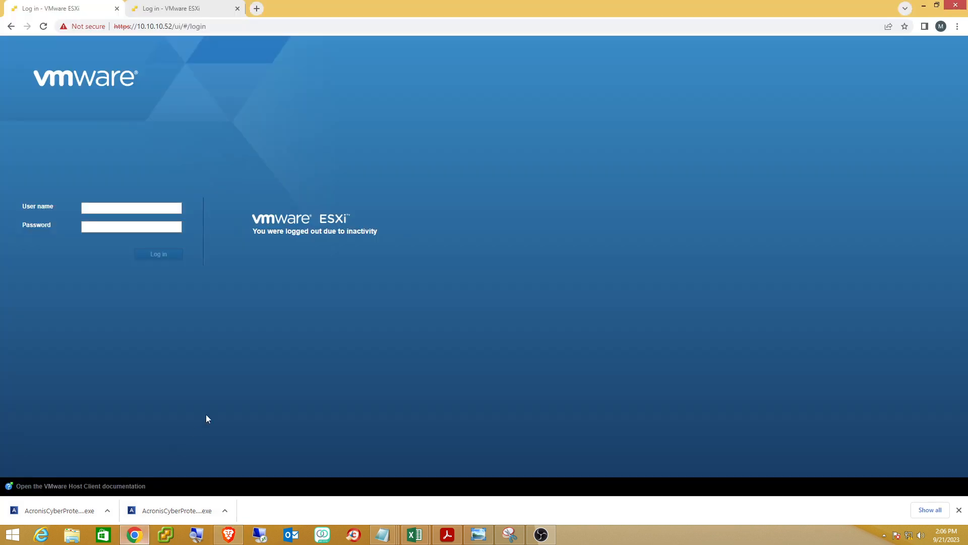
click(128, 205)
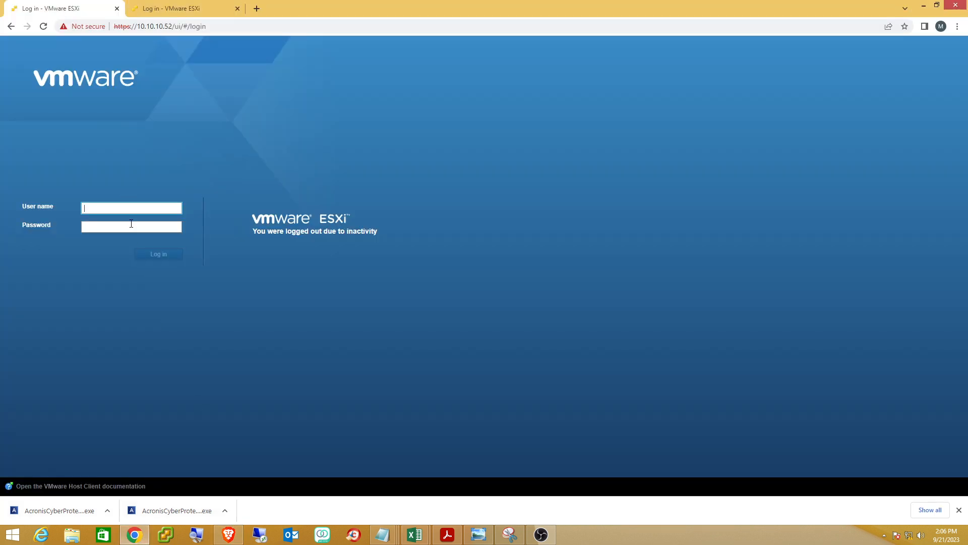
text(root)
click(131, 223)
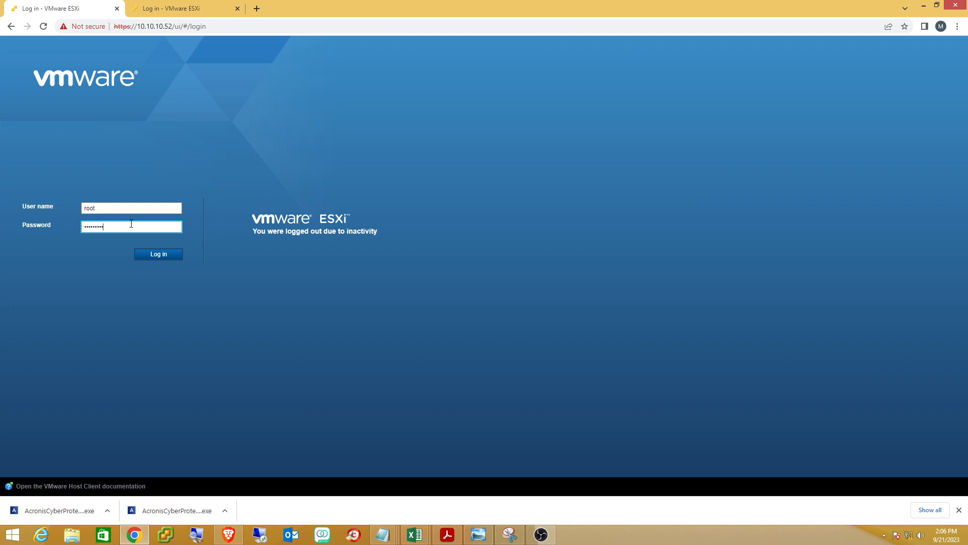
key(Return)
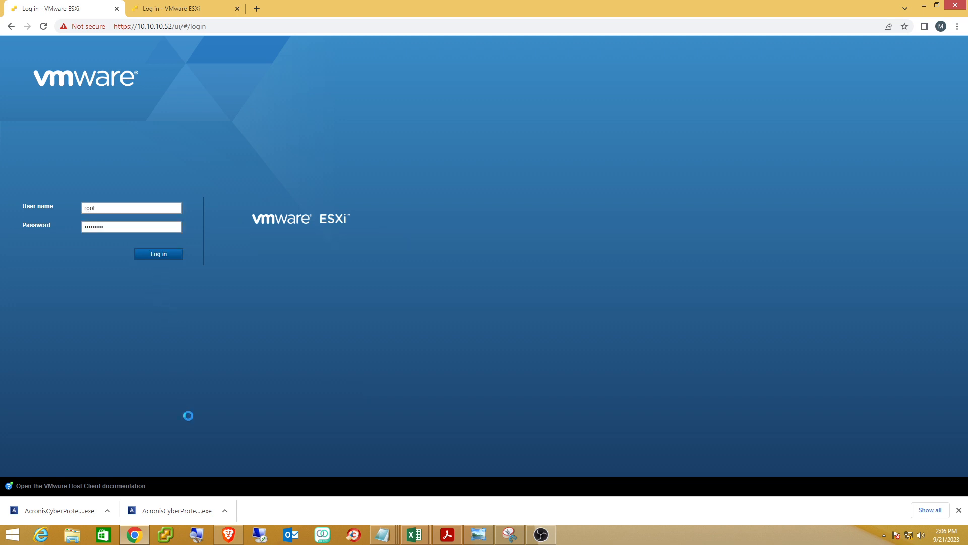
click(166, 511)
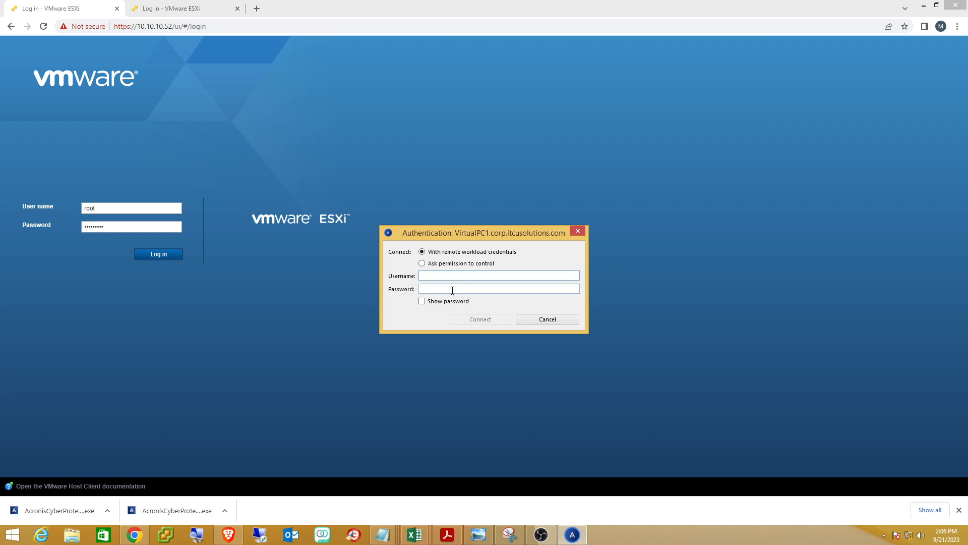
Connect to VirtualPC1 with Ask permission to control, then reload the ESXi login page.
text(a)
key(BackSpace)
text(administrator)
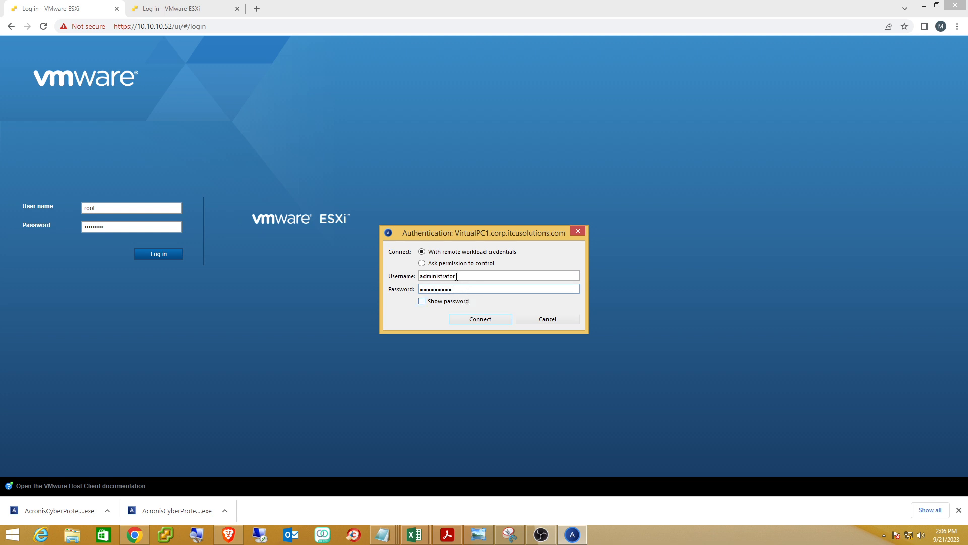
click(433, 264)
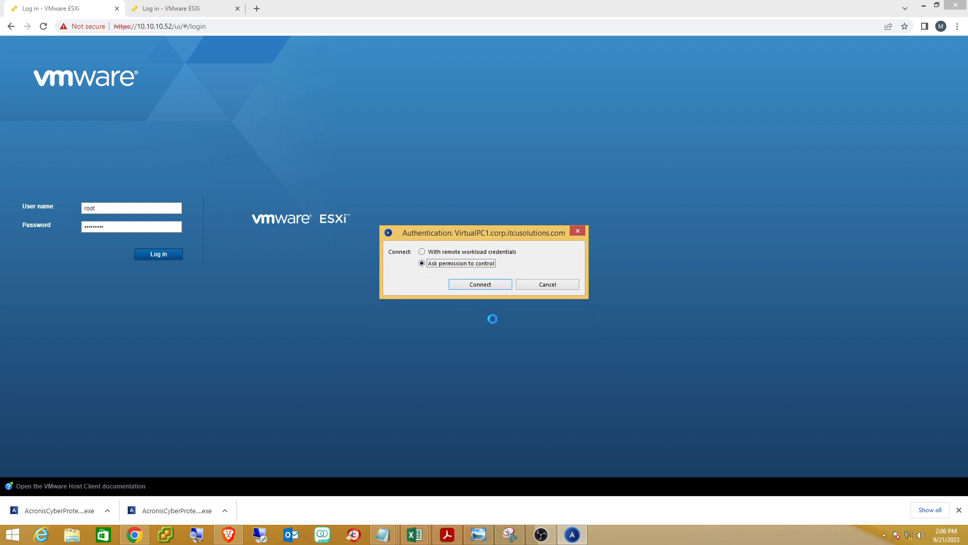
click(472, 285)
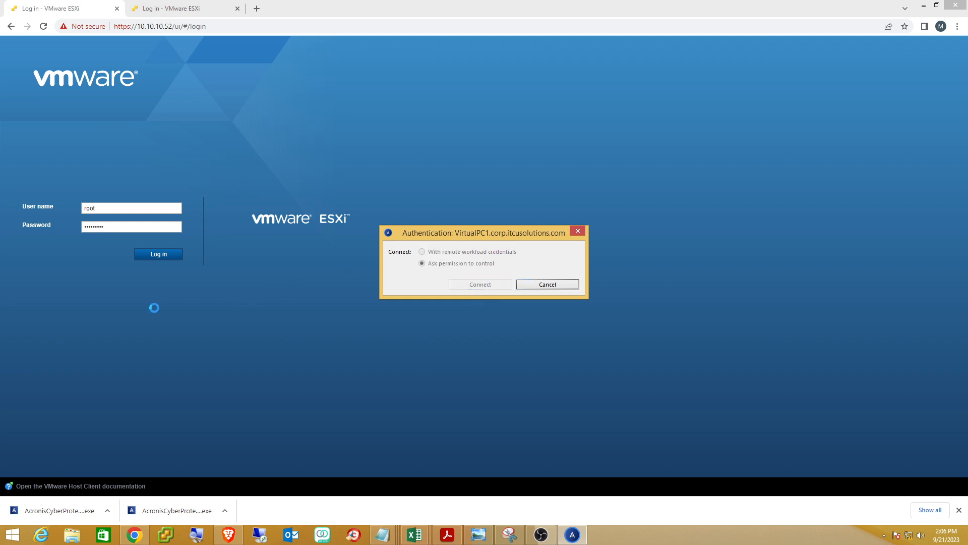
click(251, 29)
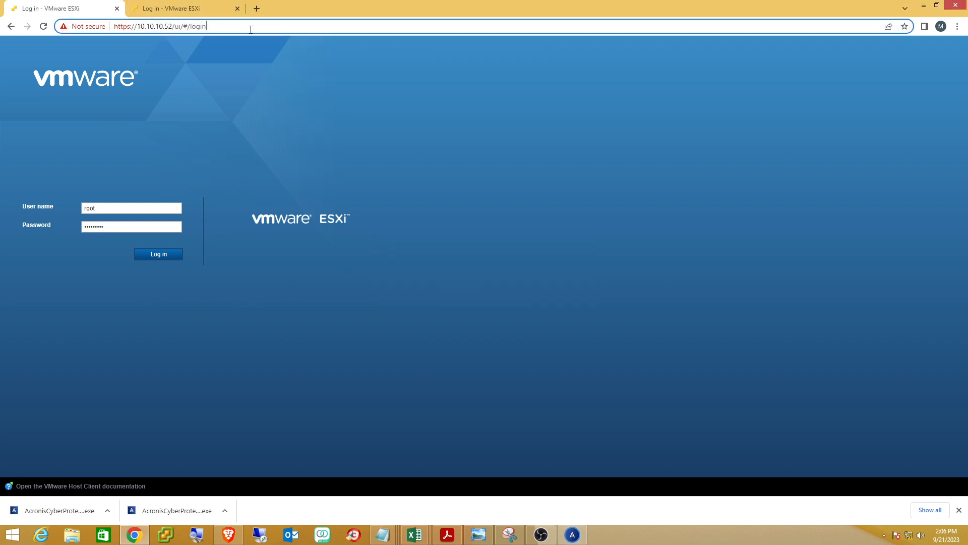
key(Return)
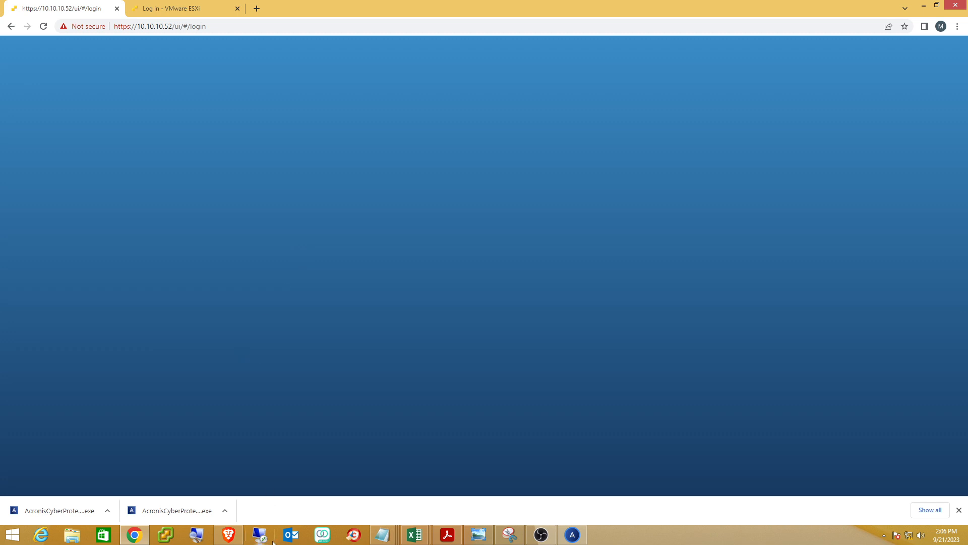
Return to the ESXi Host Client window and open VirtualPC1 from the Navigator.
mouse_move(240, 538)
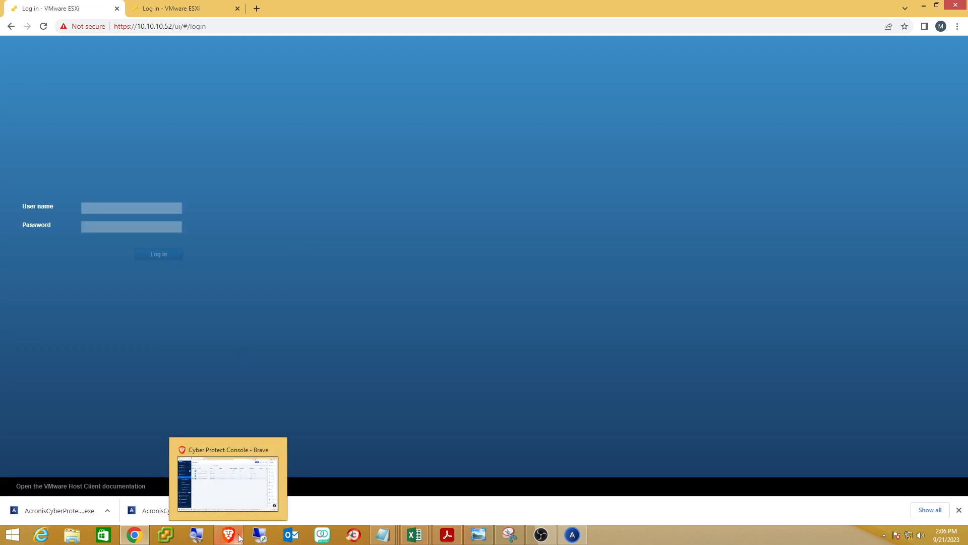
click(220, 506)
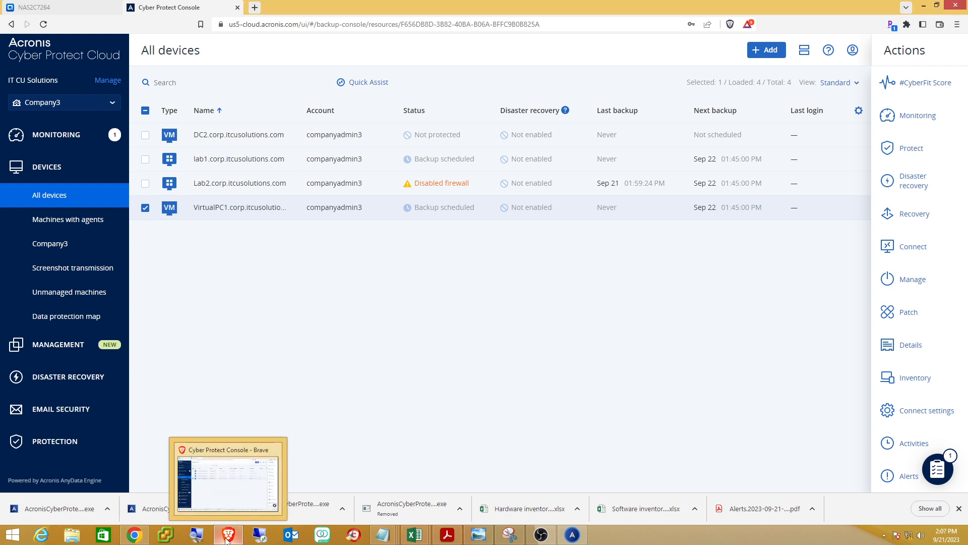
mouse_move(136, 539)
click(156, 478)
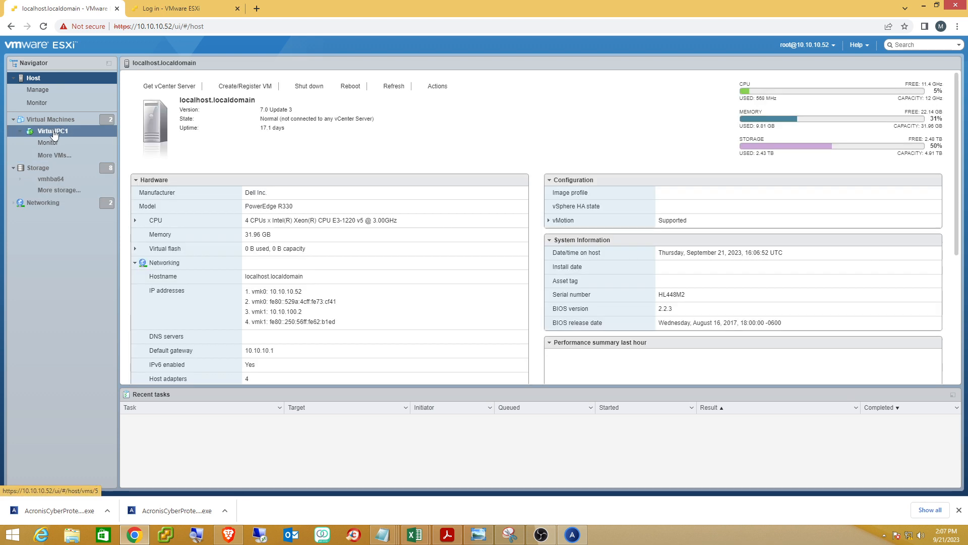
click(54, 132)
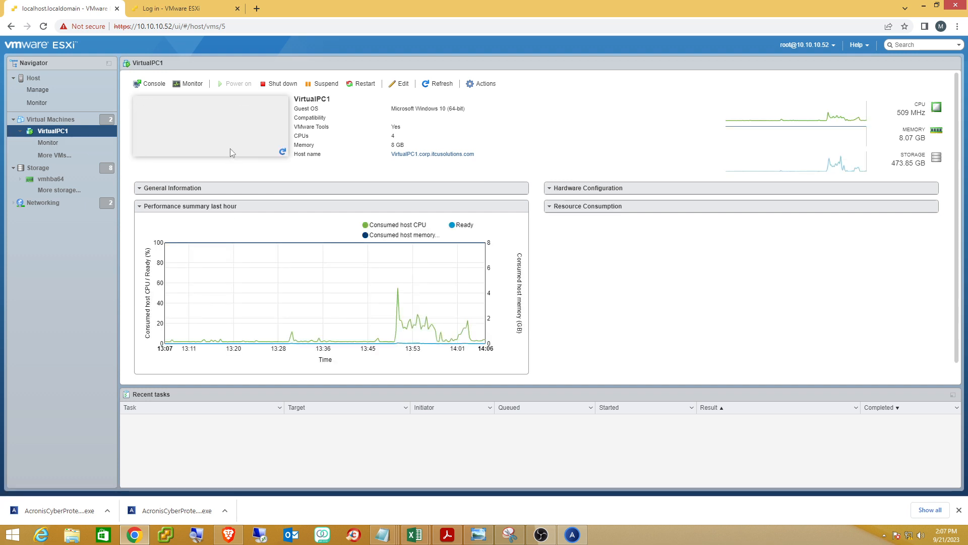
Open VirtualPC1's console, sign in as Administrator, and allow the incoming screen-share request.
click(256, 171)
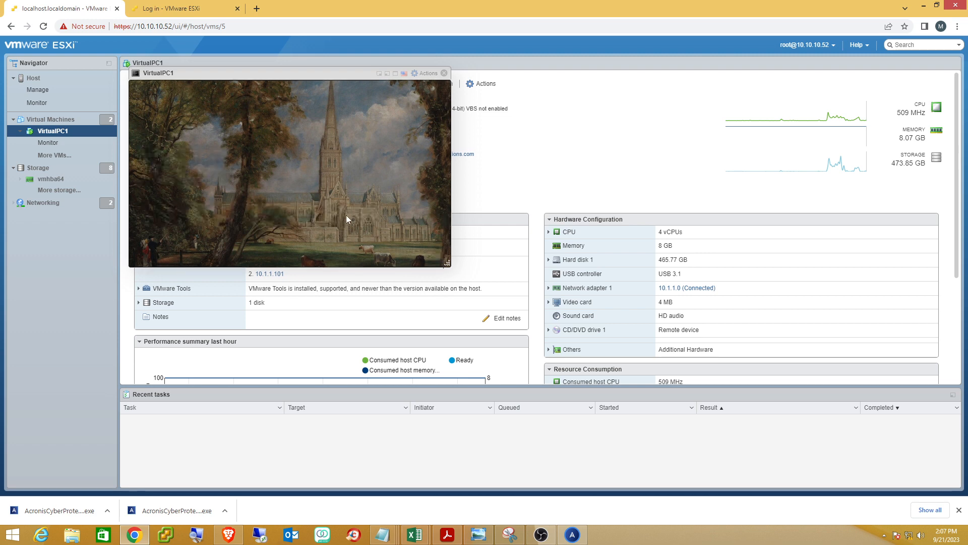
click(346, 215)
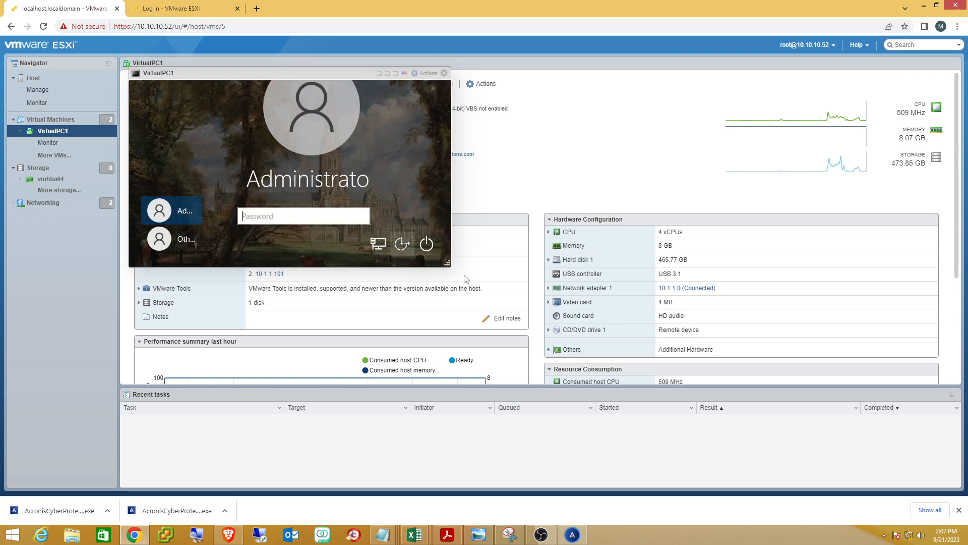
drag(447, 263, 616, 397)
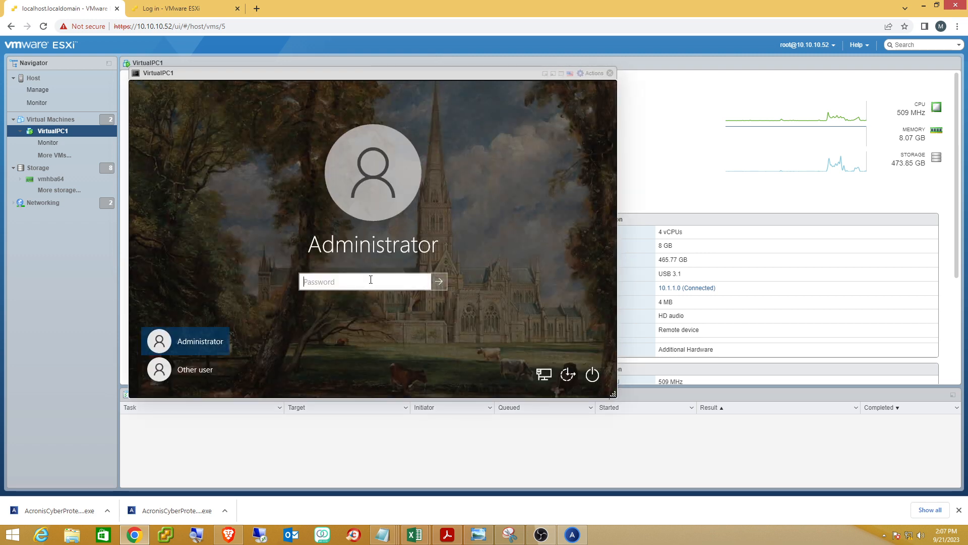
text(P)
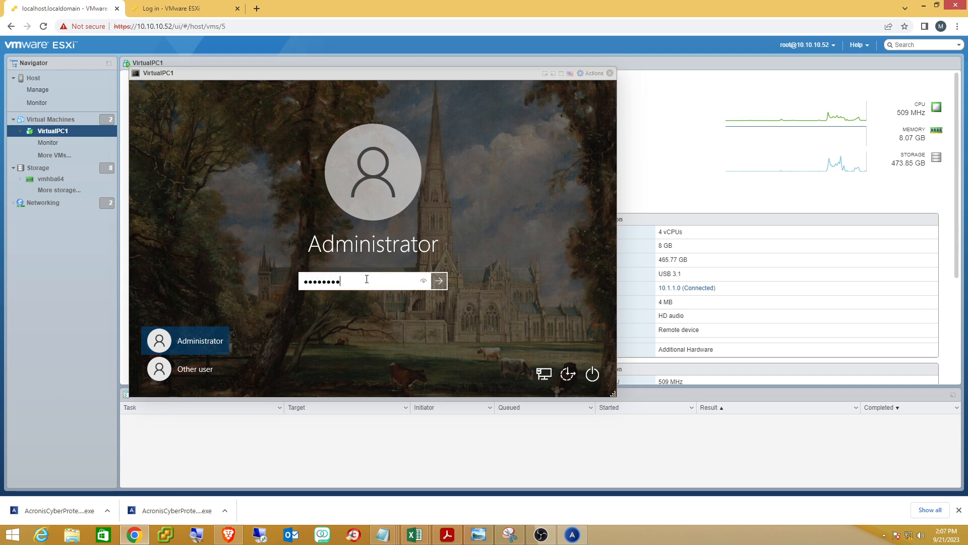
key(Return)
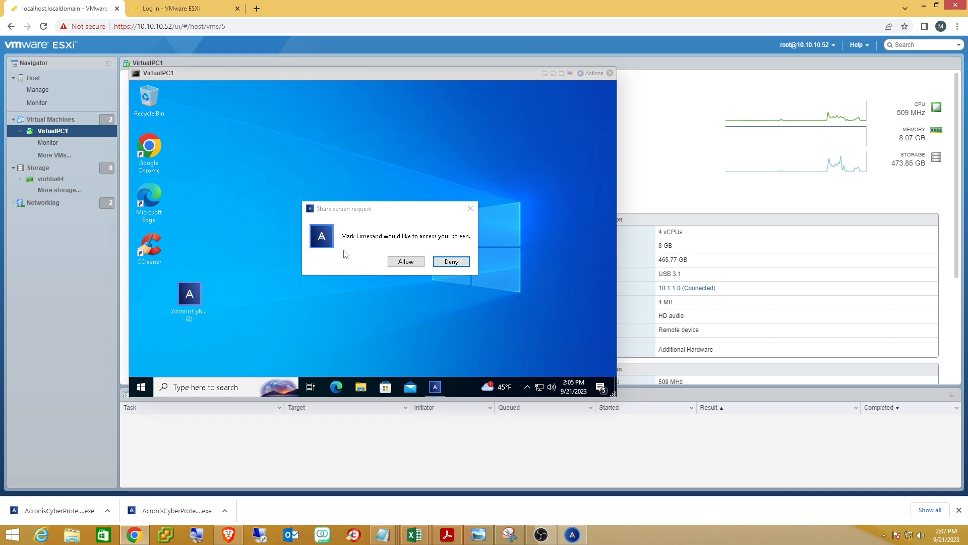
click(396, 263)
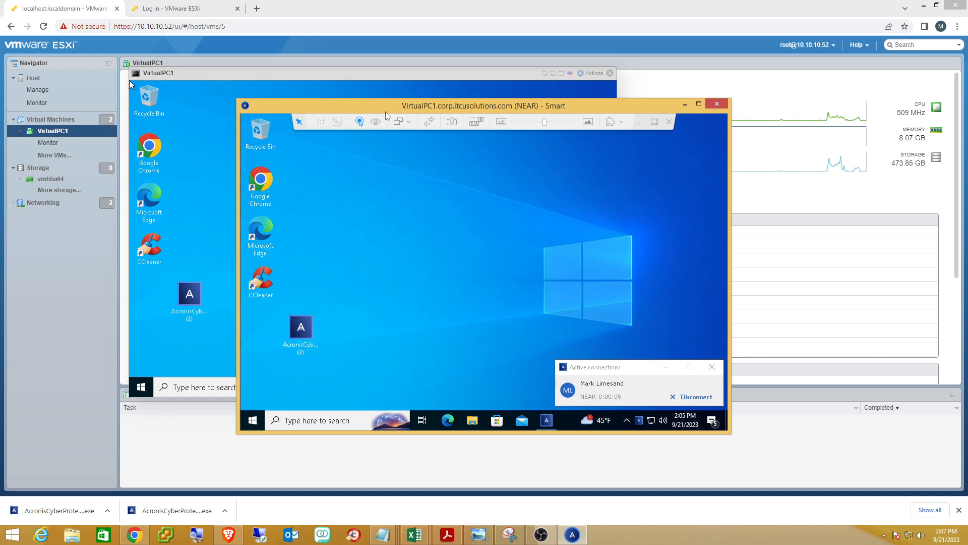
Move the NEAR viewer aside and close the remote session to VirtualPC1.
drag(375, 107, 428, 153)
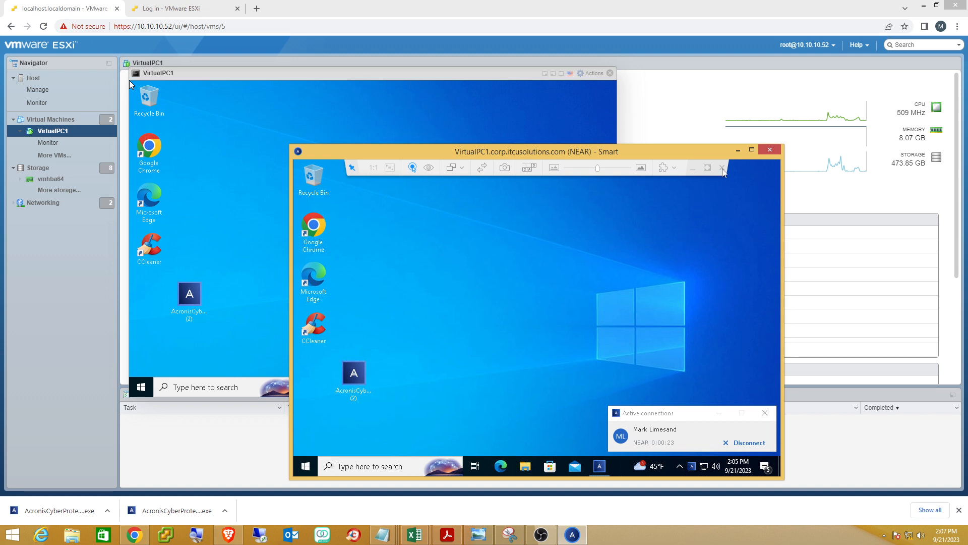
click(722, 168)
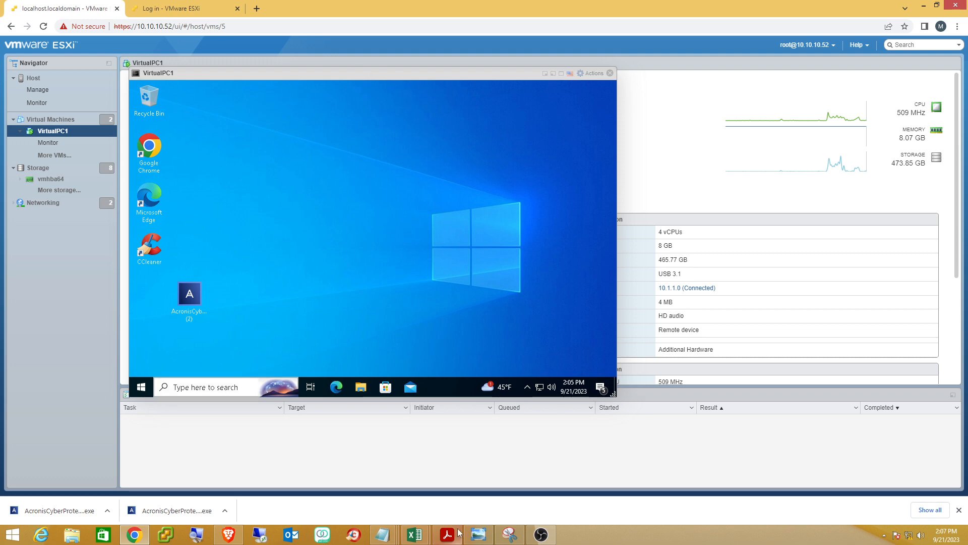
Return to the Cyber Protect Console and open the Monitoring Overview dashboard.
mouse_move(226, 537)
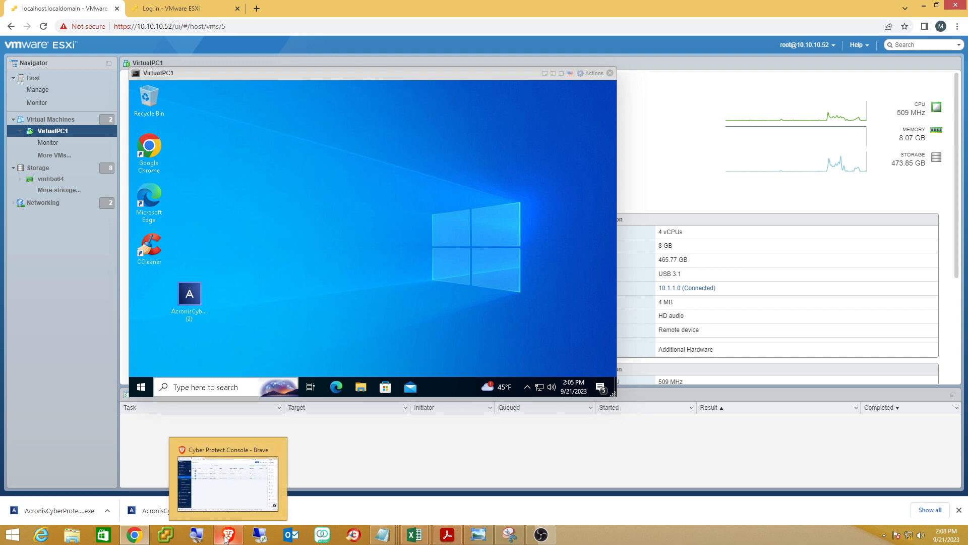
click(227, 507)
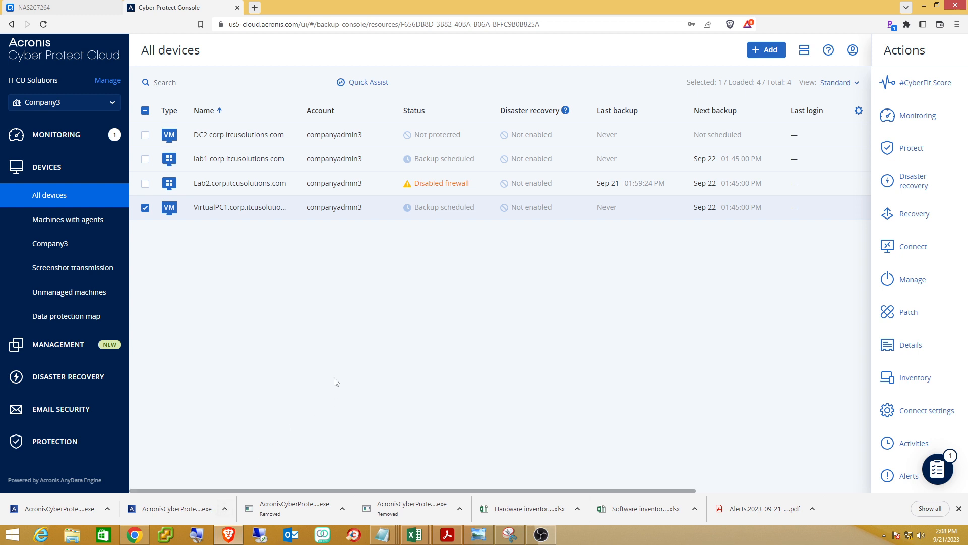
click(83, 139)
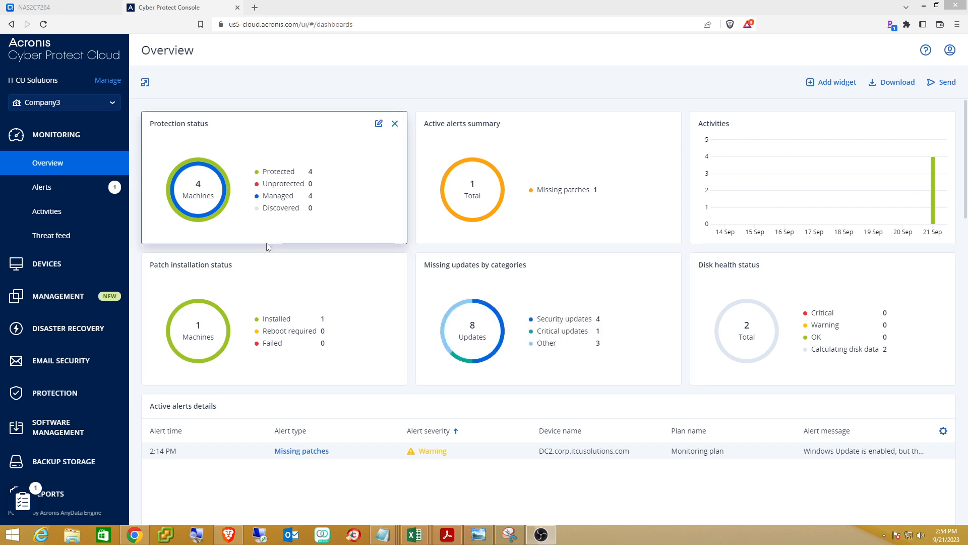
Select DC2 in All devices and open Install patches for its three missing patches.
click(59, 267)
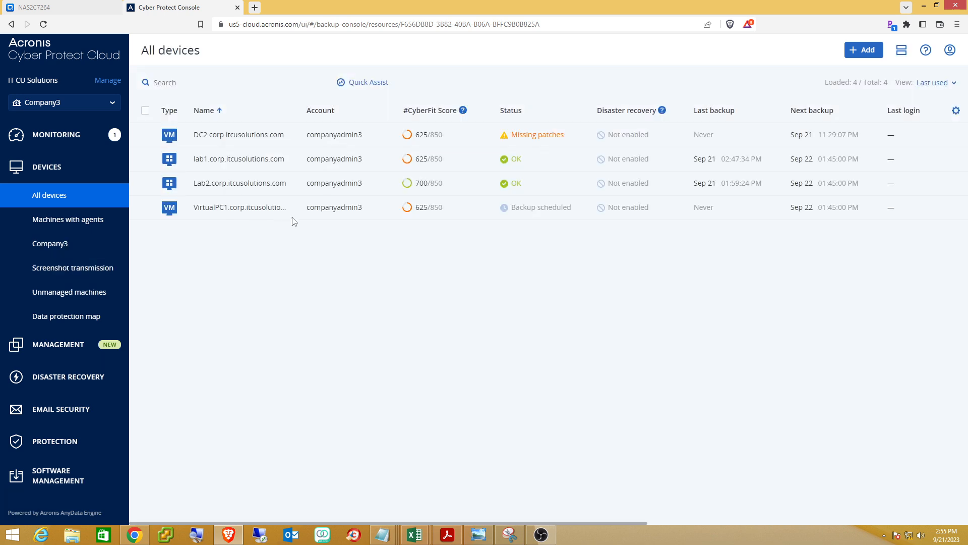
click(146, 136)
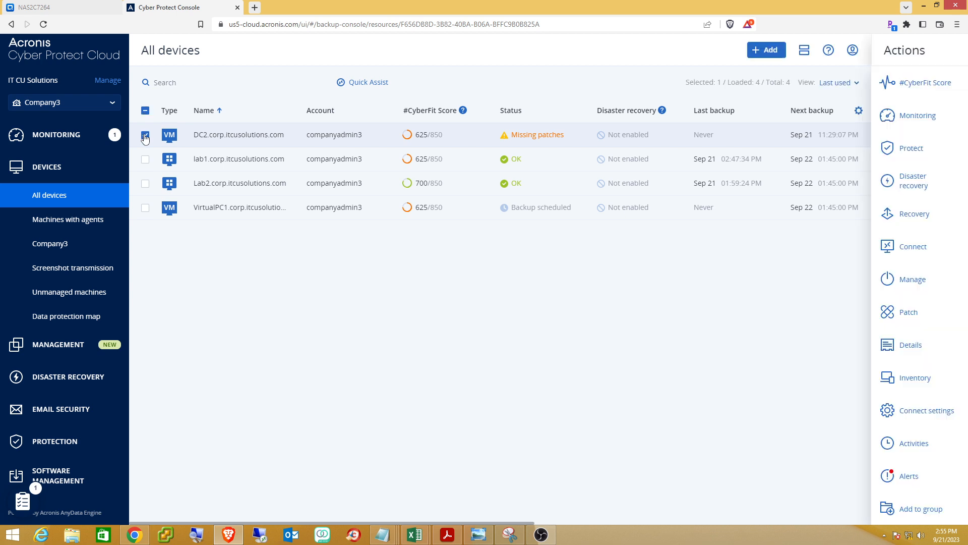
click(891, 313)
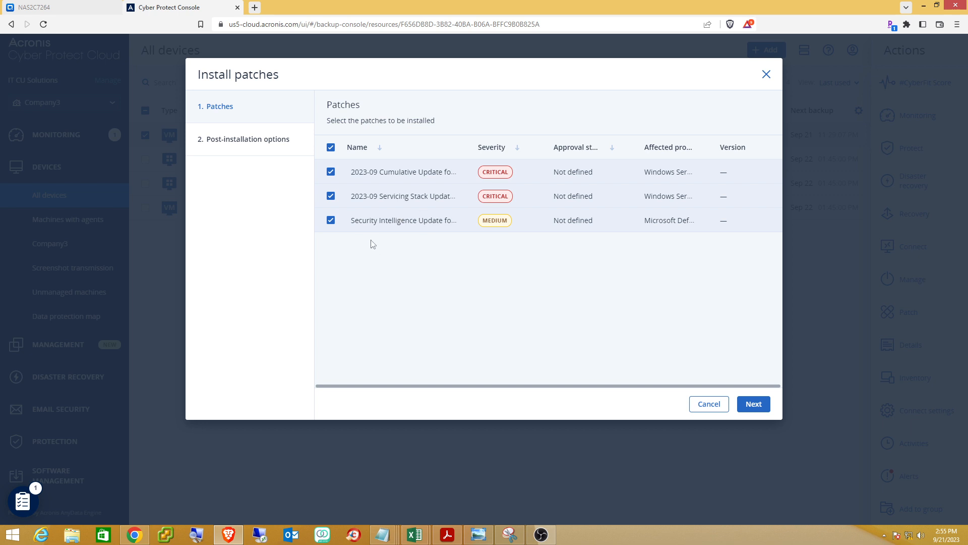
Choose only Security Intelligence Update, set a 30-minute reboot delay, and start the installation on DC2.
click(331, 148)
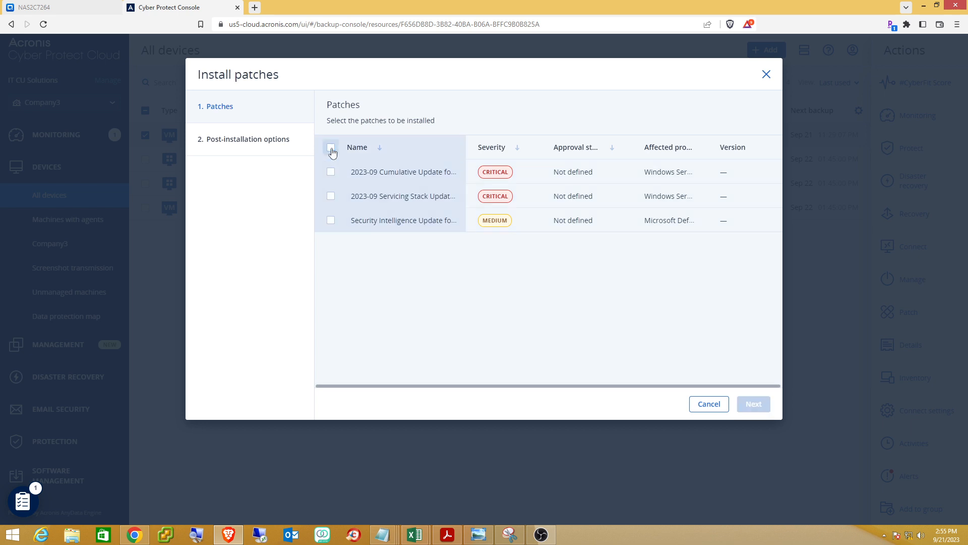
click(331, 220)
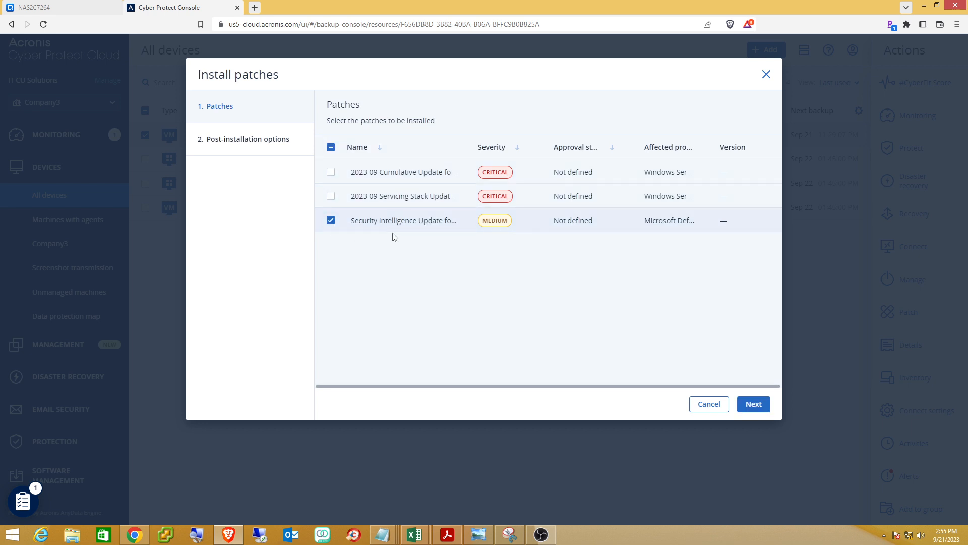
click(759, 403)
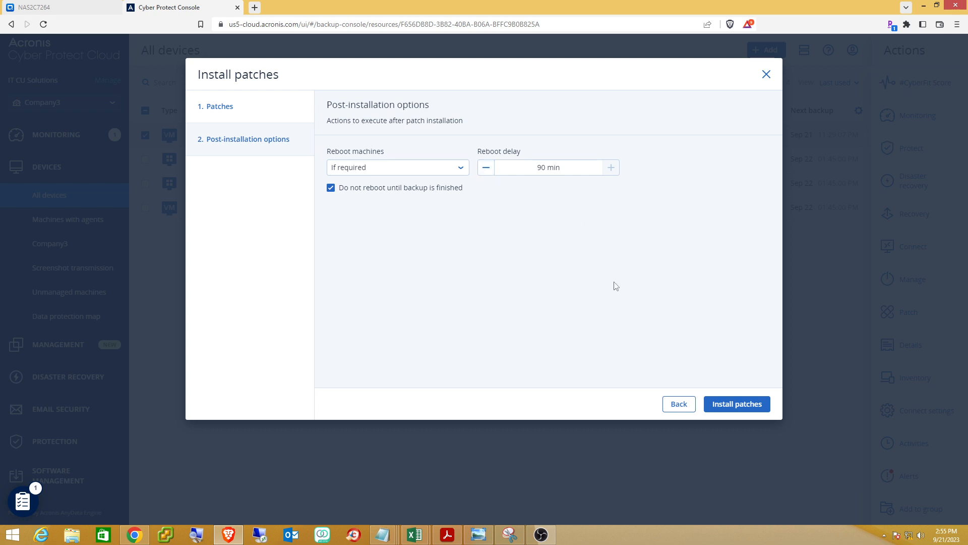
click(540, 168)
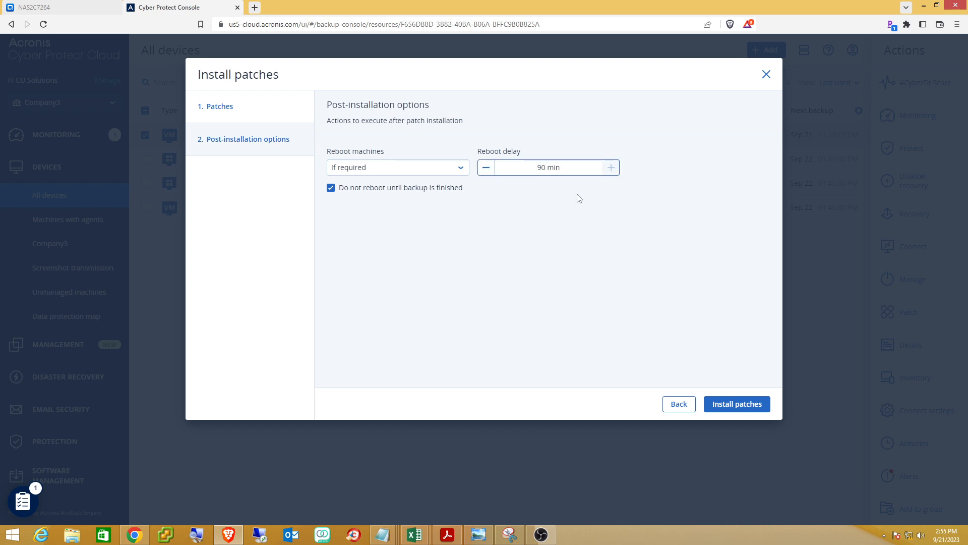
text(3)
click(715, 406)
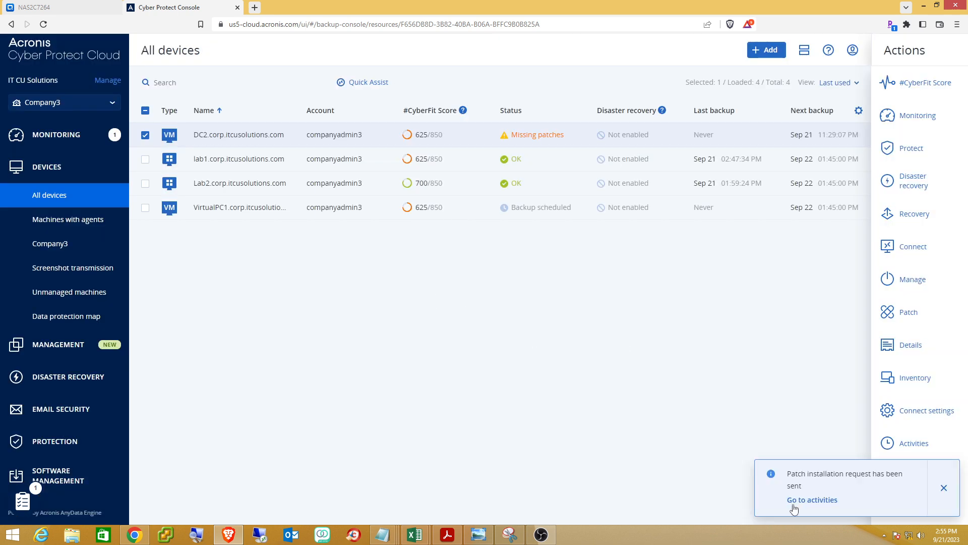
click(50, 135)
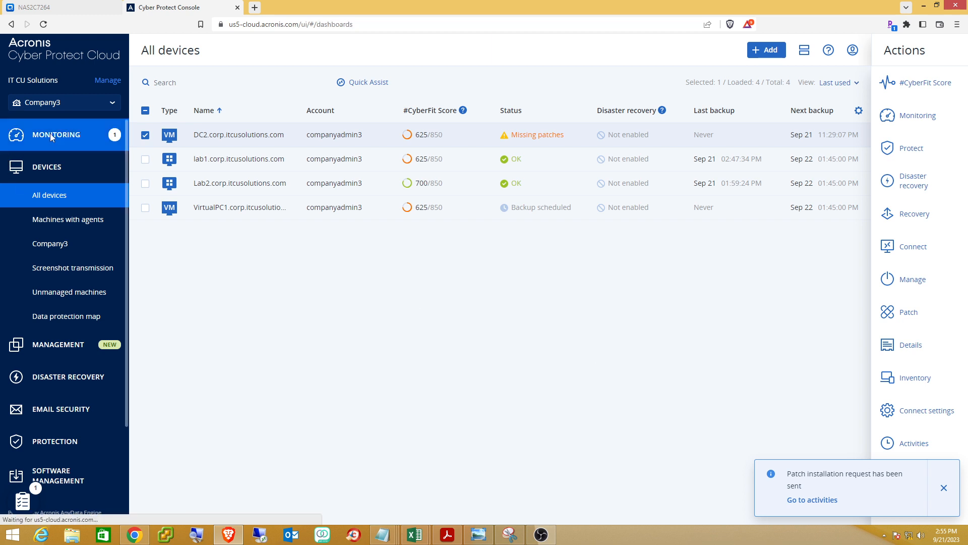
click(50, 212)
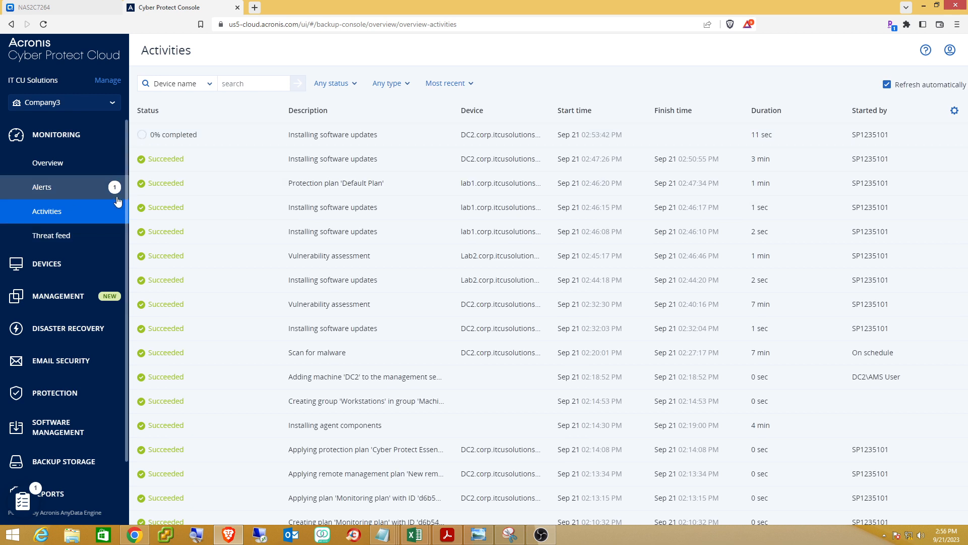
click(48, 264)
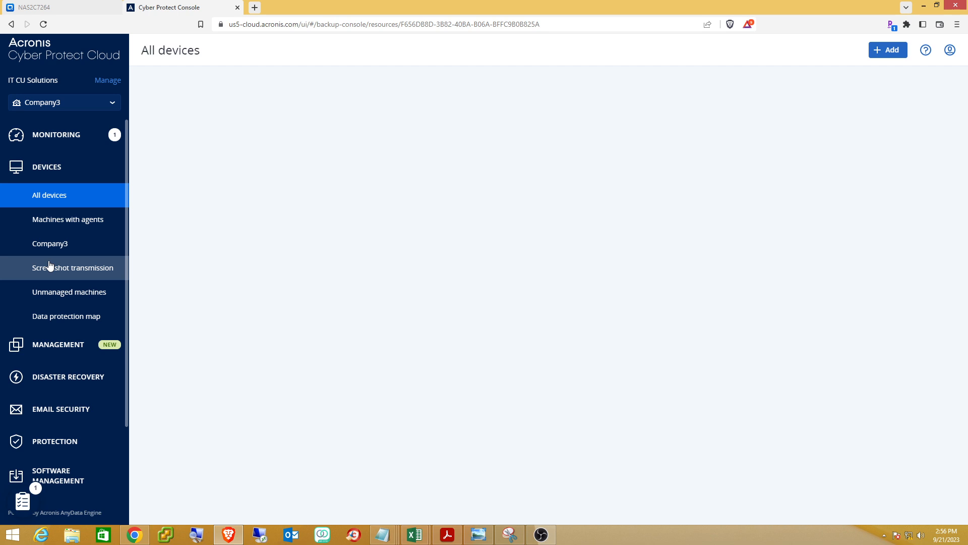
click(47, 345)
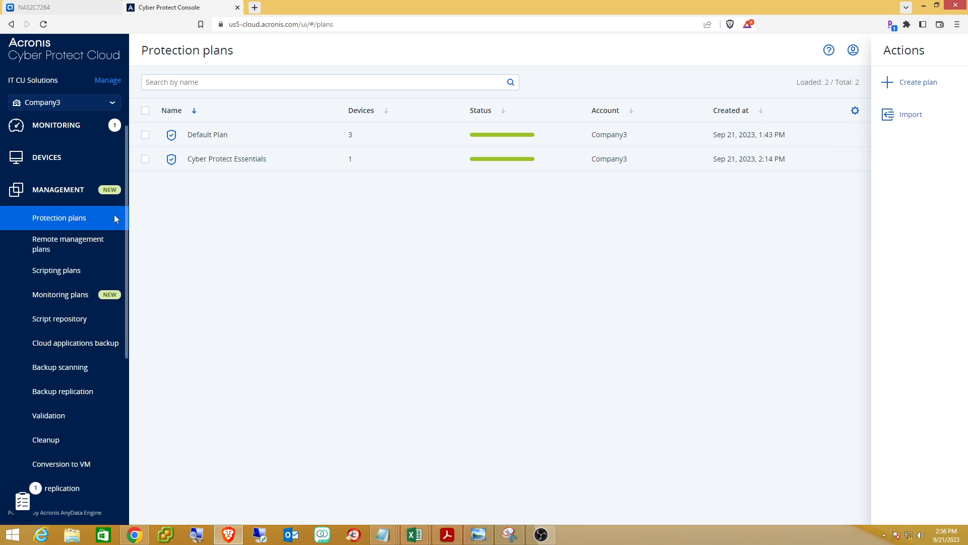
click(32, 158)
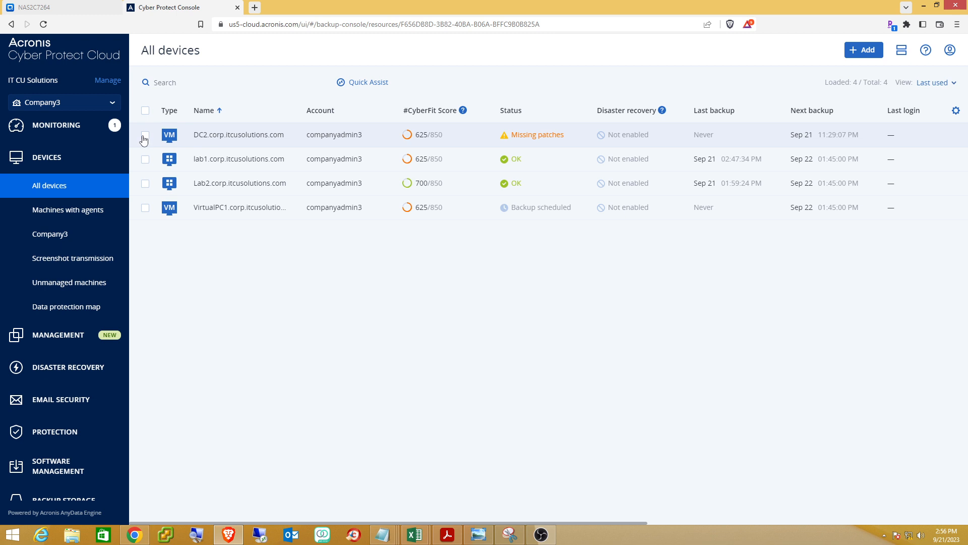
Bring up the protection plans applied to DC2.
click(290, 144)
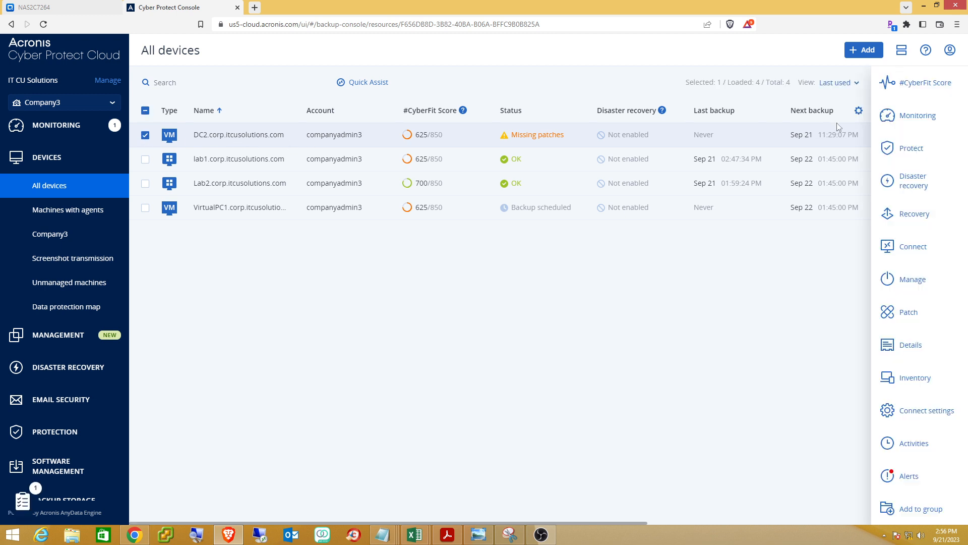
click(912, 151)
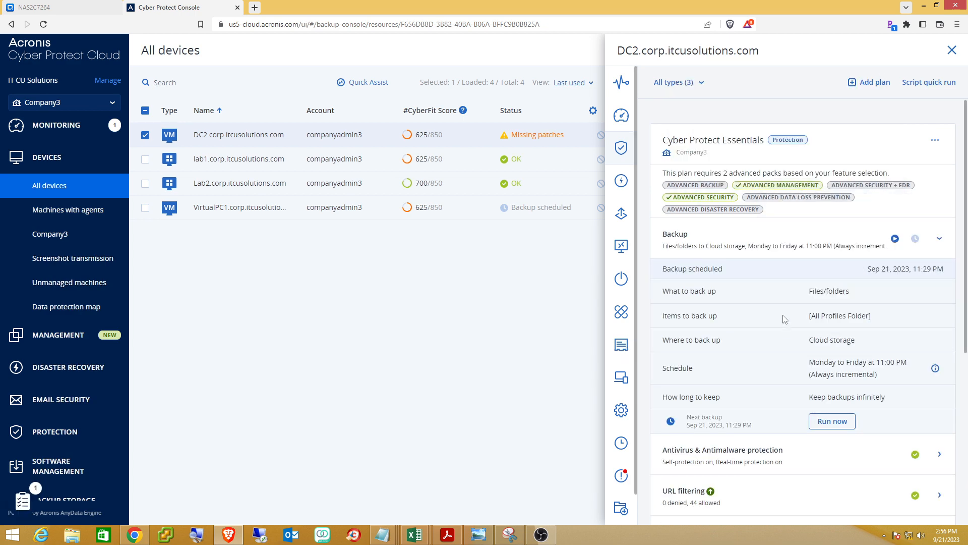
scroll(785, 319, down, 8)
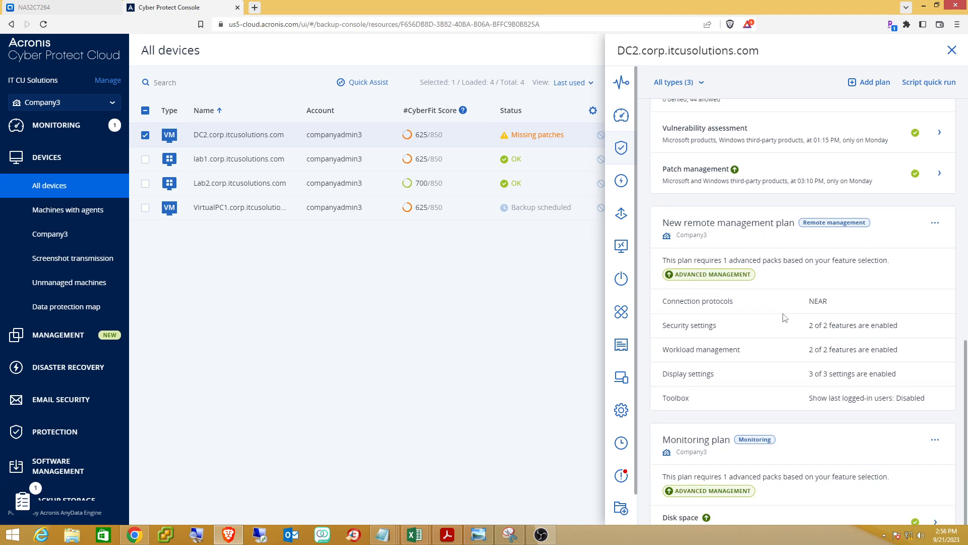
scroll(785, 317, down, 1)
scroll(785, 318, down, 1)
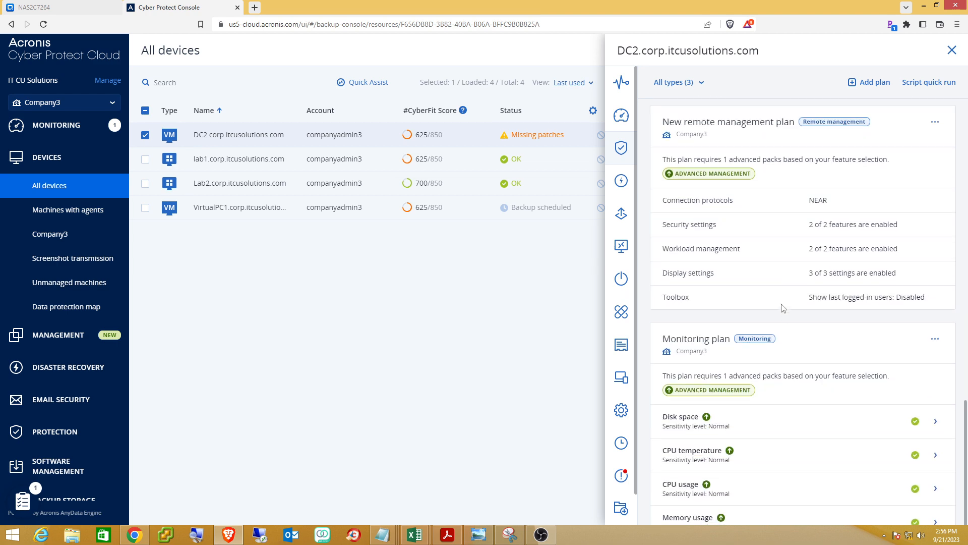
scroll(784, 313, down, 5)
scroll(783, 308, down, 1)
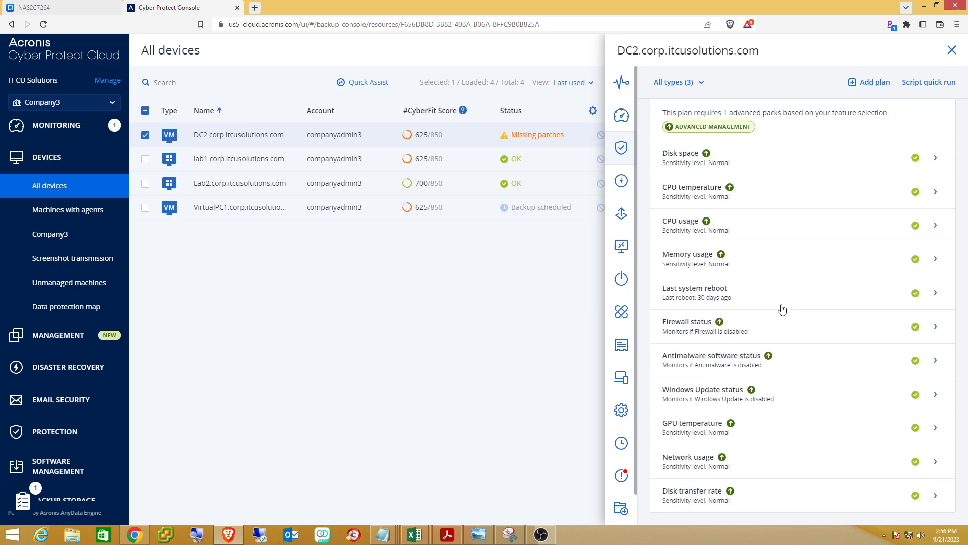
scroll(782, 307, up, 7)
scroll(783, 307, up, 4)
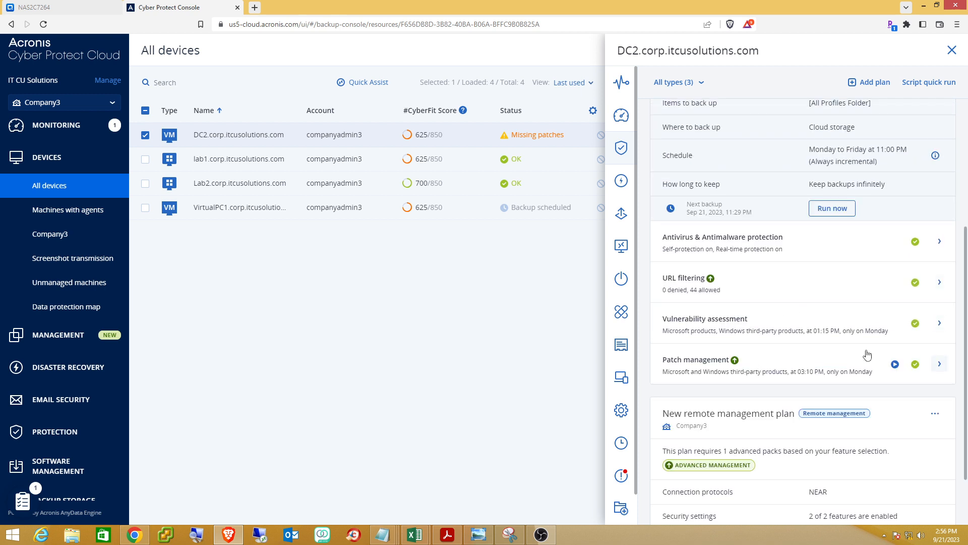
Inspect DC2's Patch management and Vulnerability assessment details, then go to the Protection plans list.
click(940, 364)
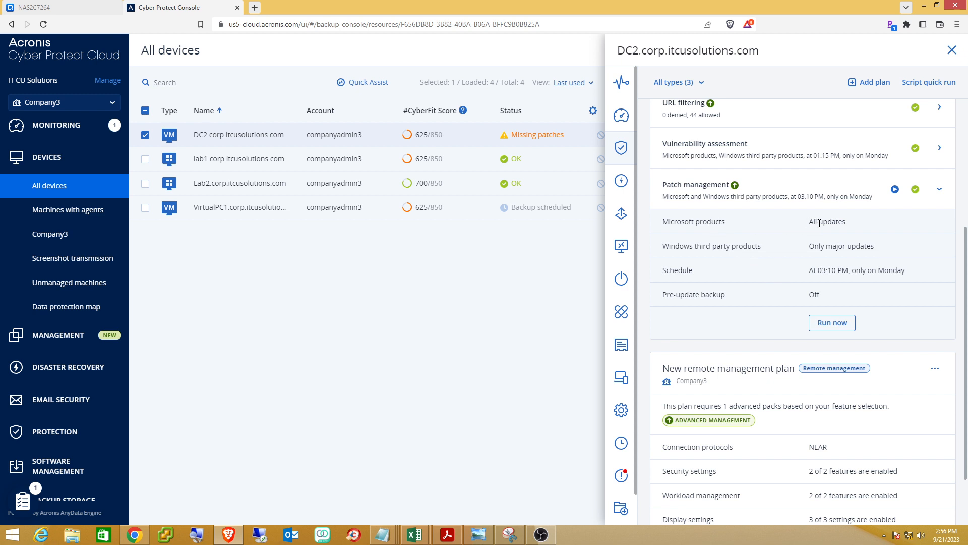
click(939, 191)
click(939, 190)
double_click(704, 186)
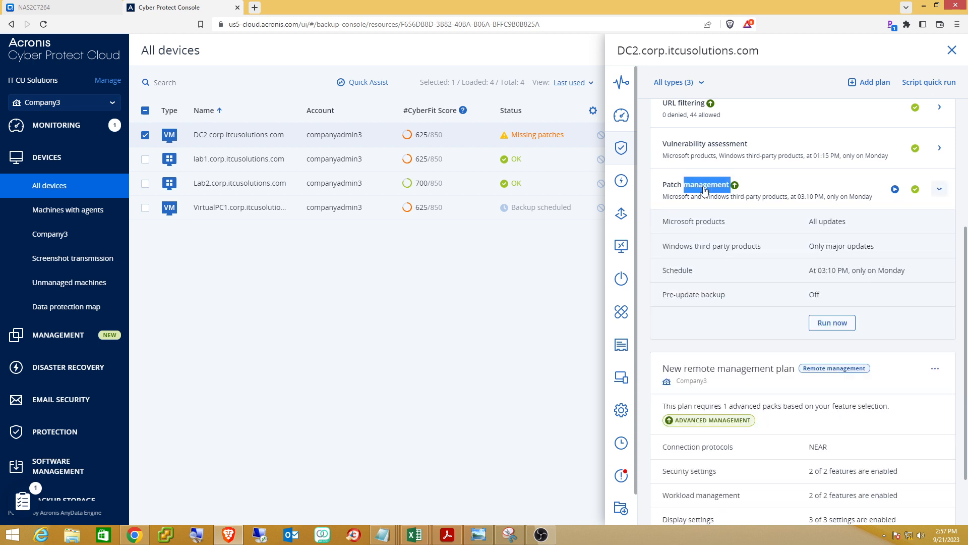
click(705, 189)
click(705, 189)
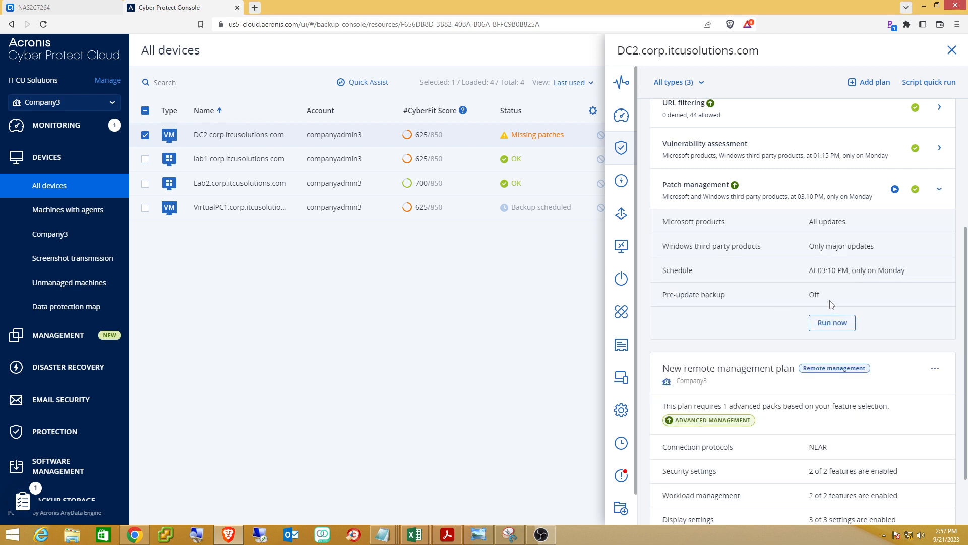
click(940, 150)
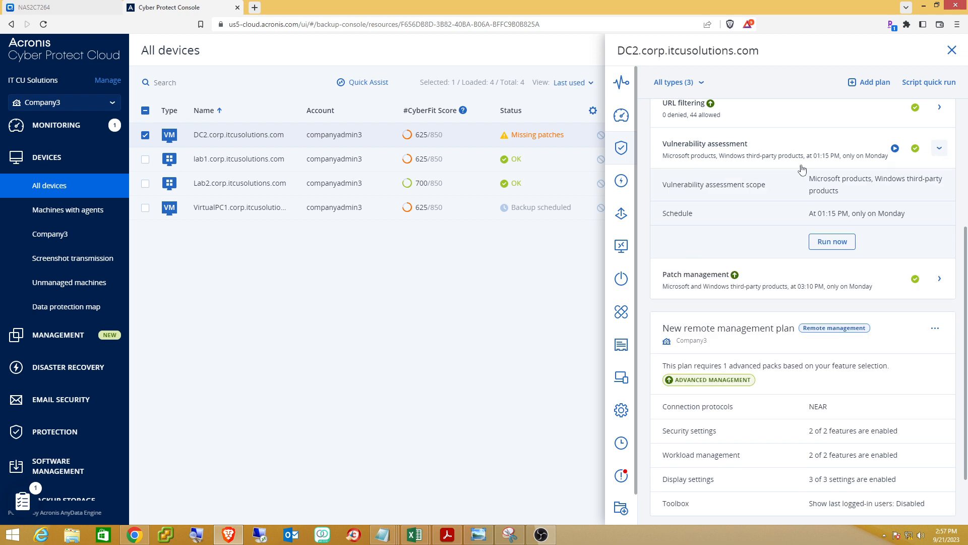
scroll(749, 235, down, 6)
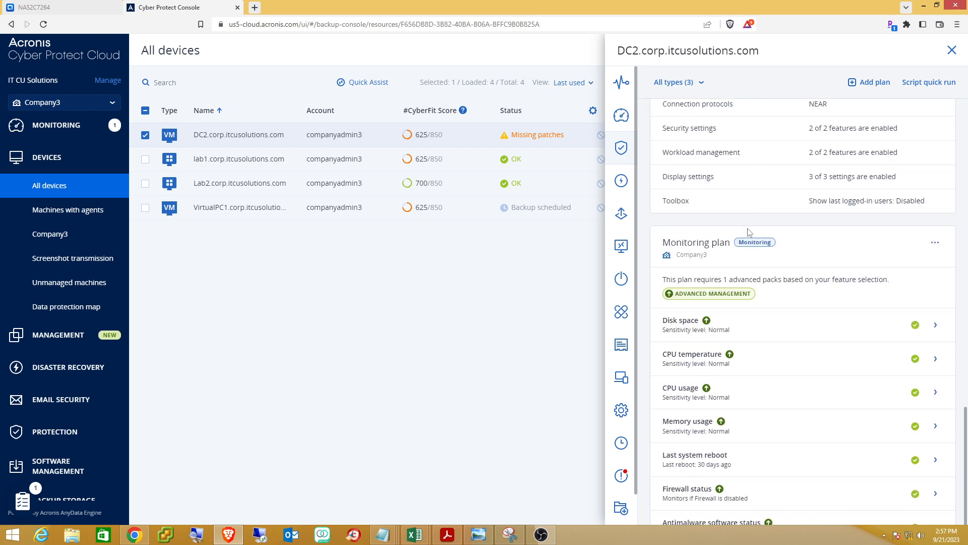
scroll(749, 232, down, 2)
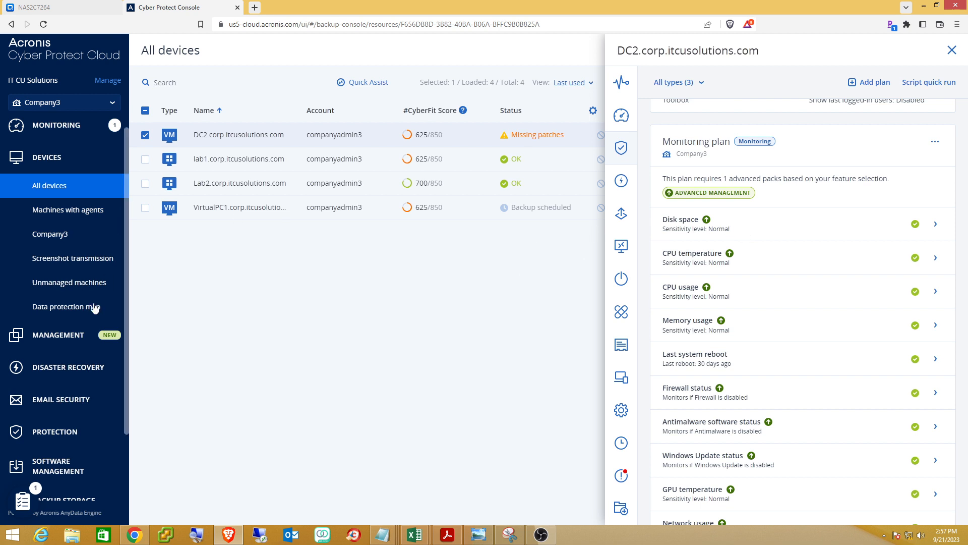
click(61, 338)
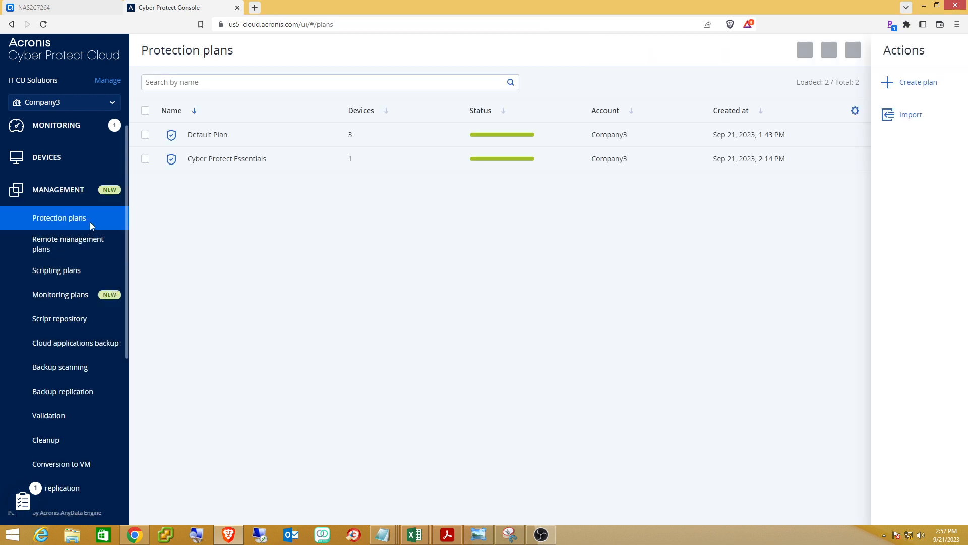
Open Default Plan's editor, close it without saving, and select Cyber Protect Essentials.
click(246, 134)
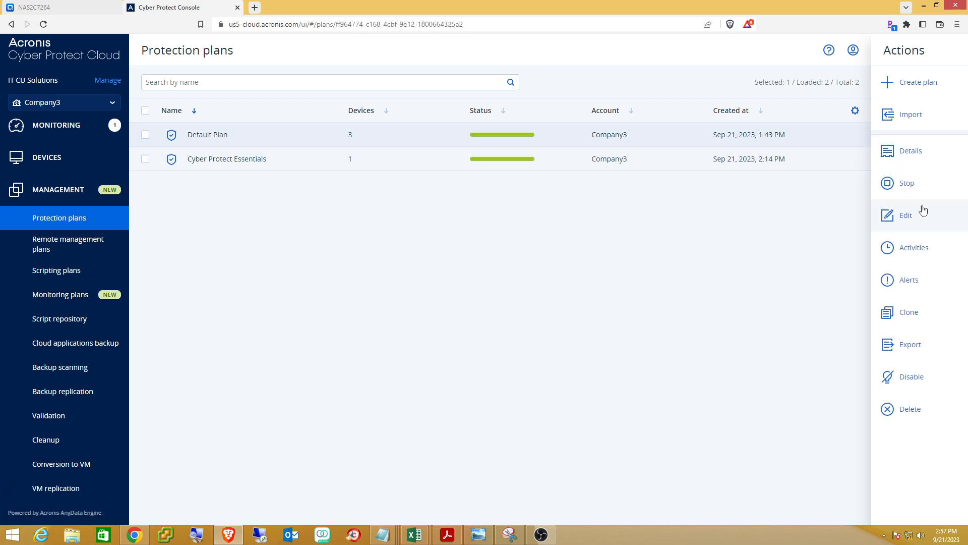
click(902, 217)
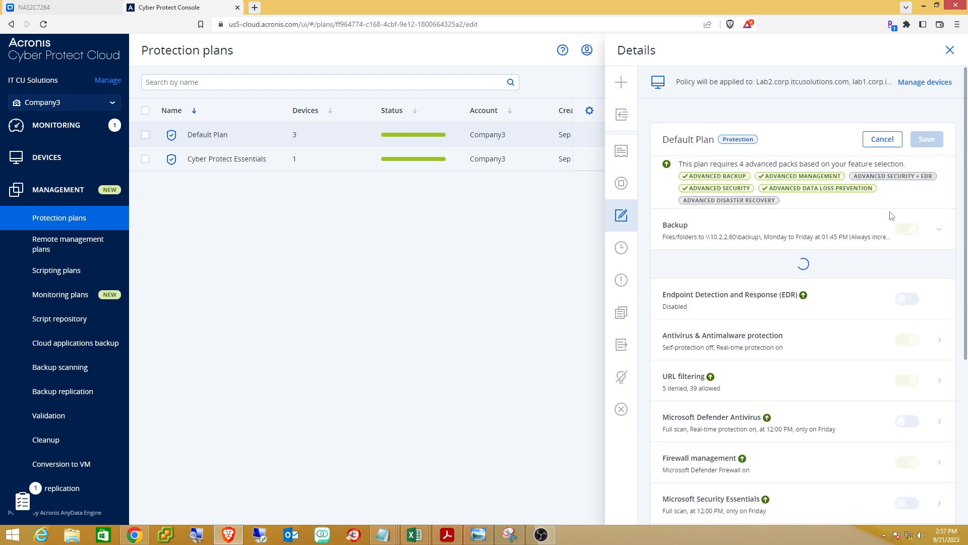
scroll(892, 216, down, 2)
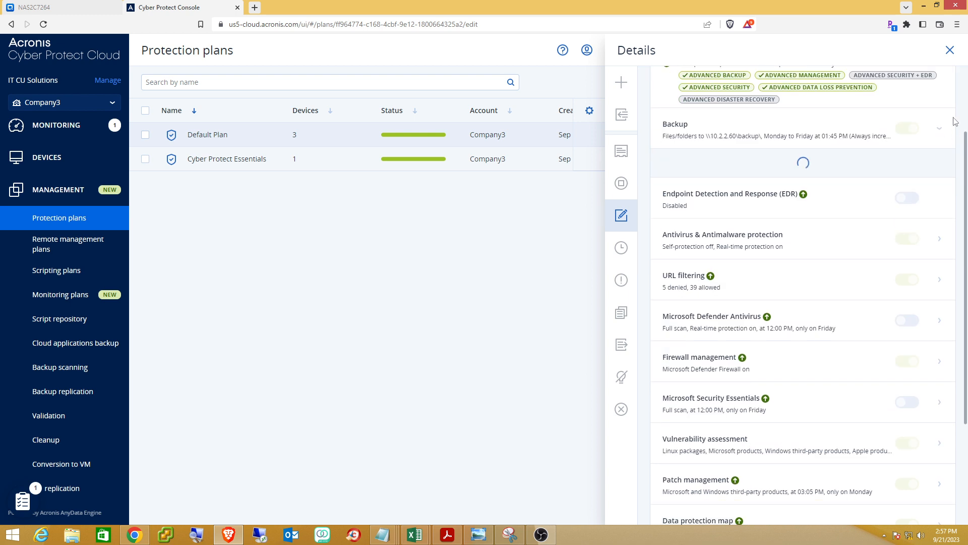
click(950, 49)
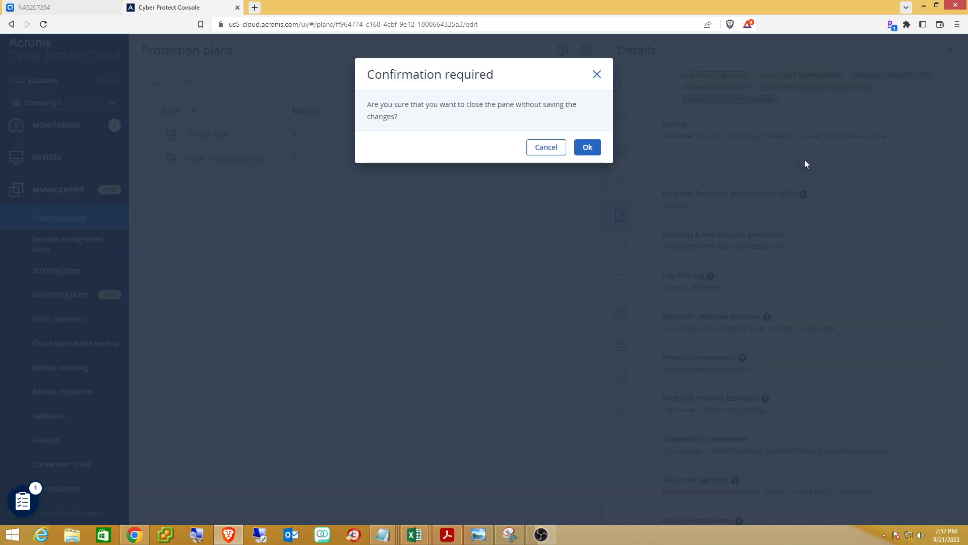
click(591, 150)
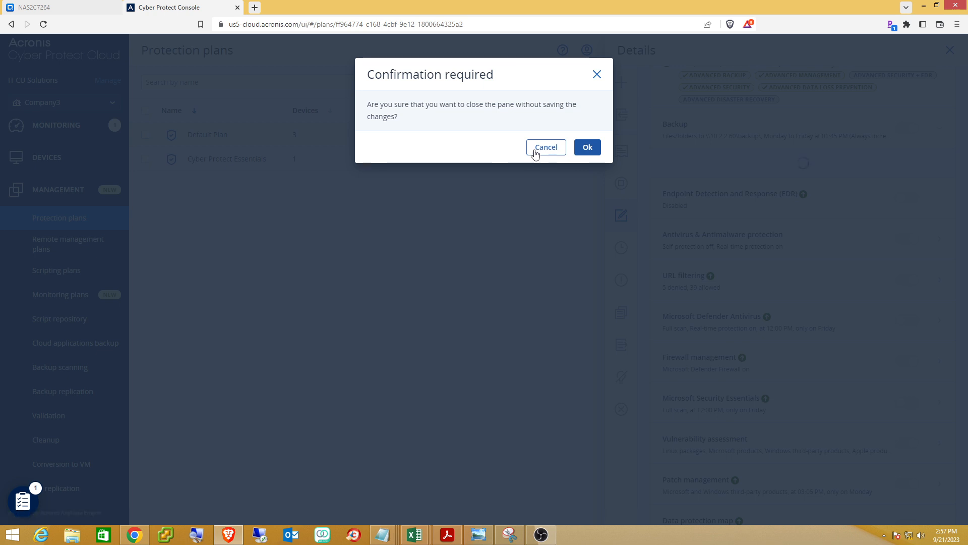
click(586, 148)
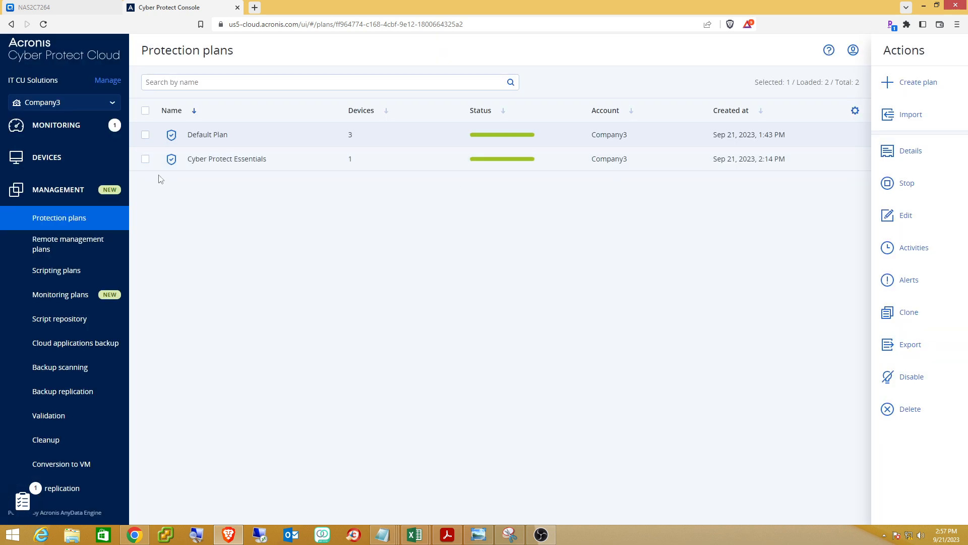
click(145, 159)
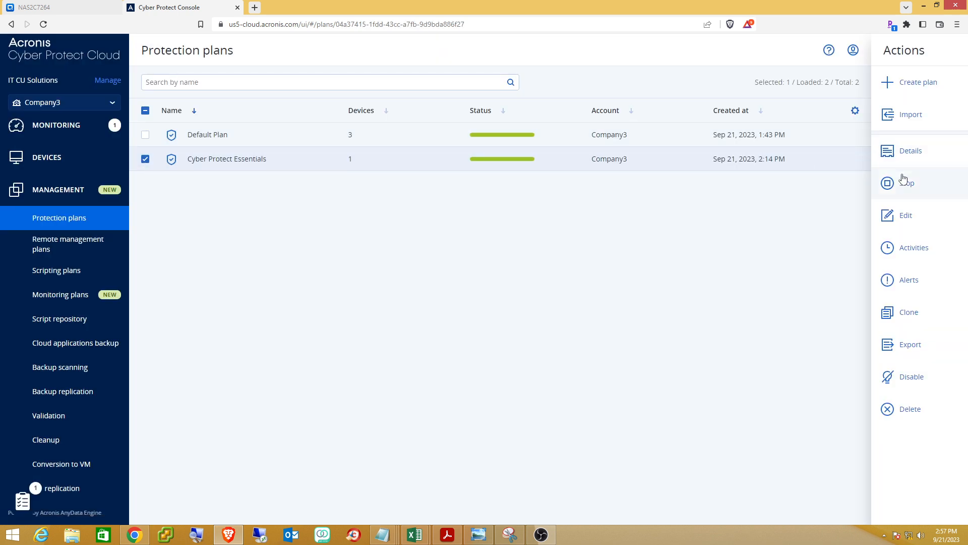
In Cyber Protect Essentials, switch Microsoft products patching to 'Updates of specific products'.
click(893, 218)
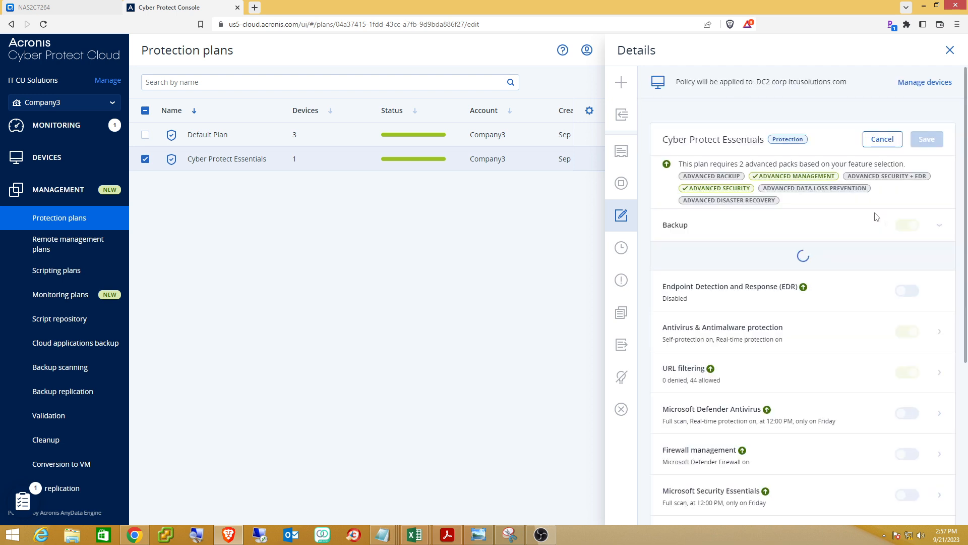
scroll(822, 224, down, 2)
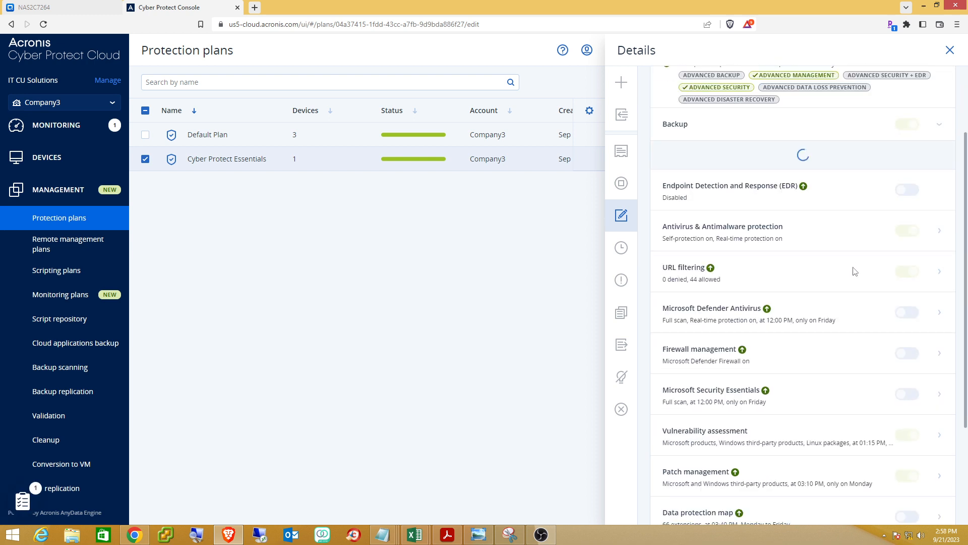
scroll(855, 271, down, 1)
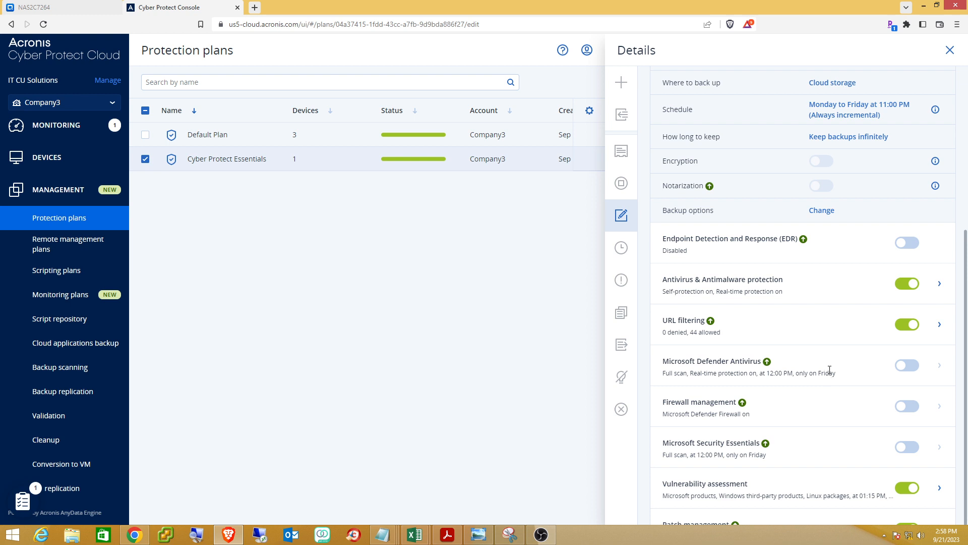
scroll(829, 371, down, 1)
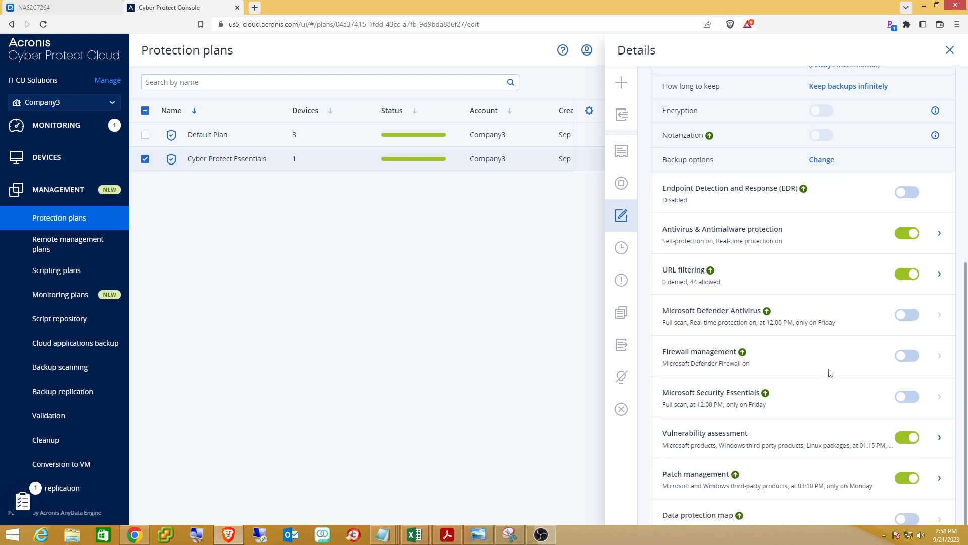
scroll(816, 387, down, 3)
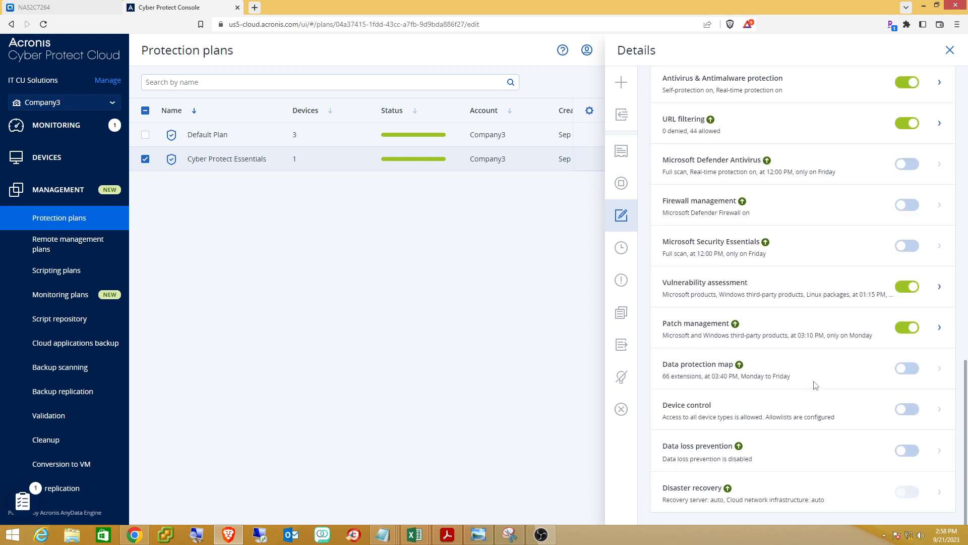
click(940, 328)
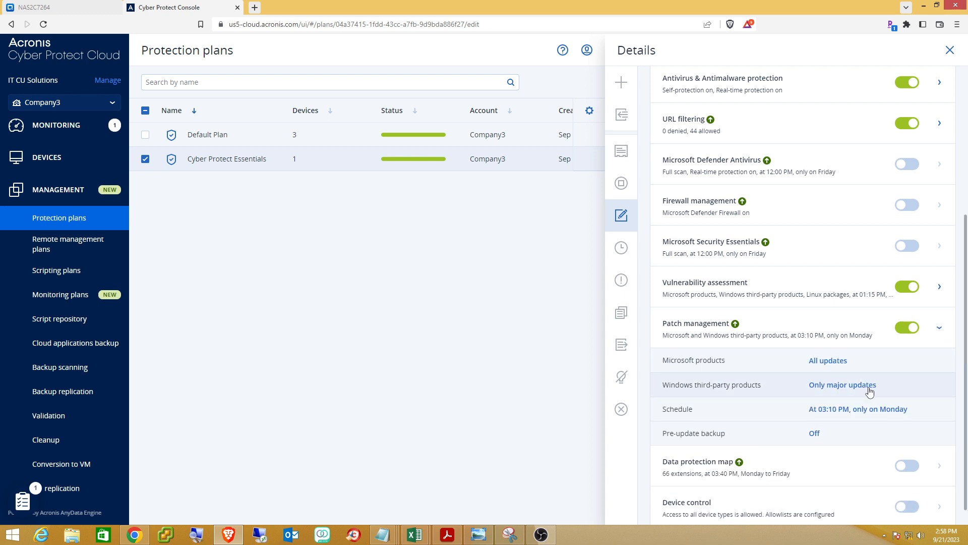
click(779, 372)
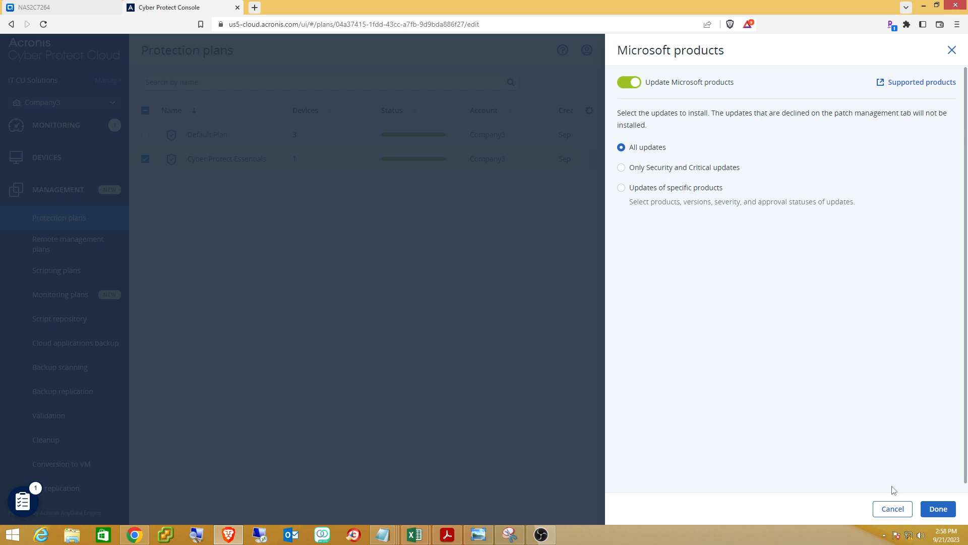
click(622, 189)
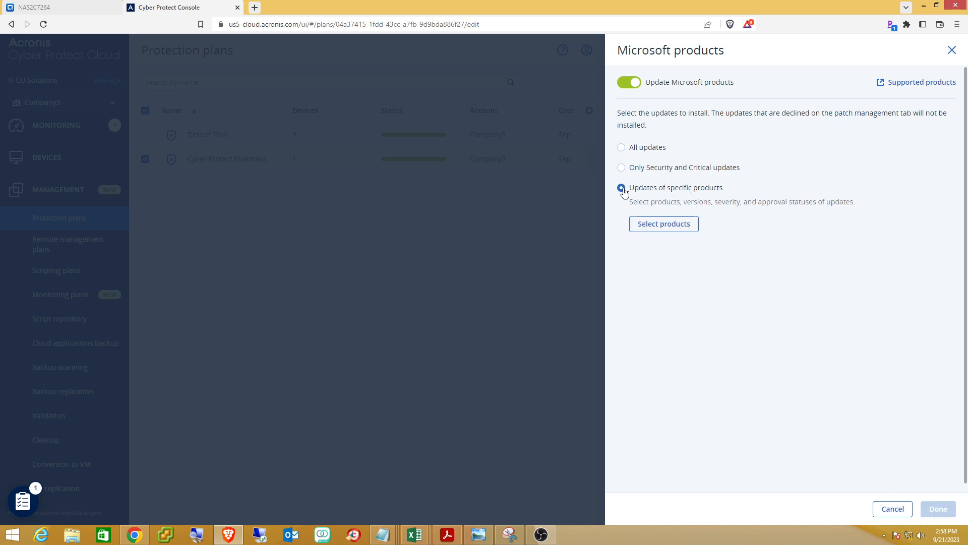
click(674, 226)
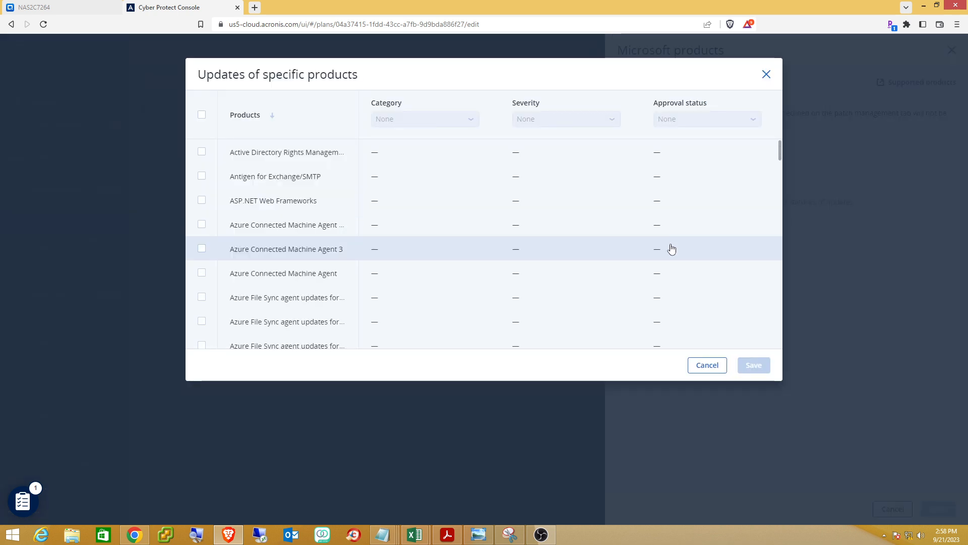
Select every Microsoft product in the list with Category All, Severity All, Approval Any.
scroll(499, 300, down, 10)
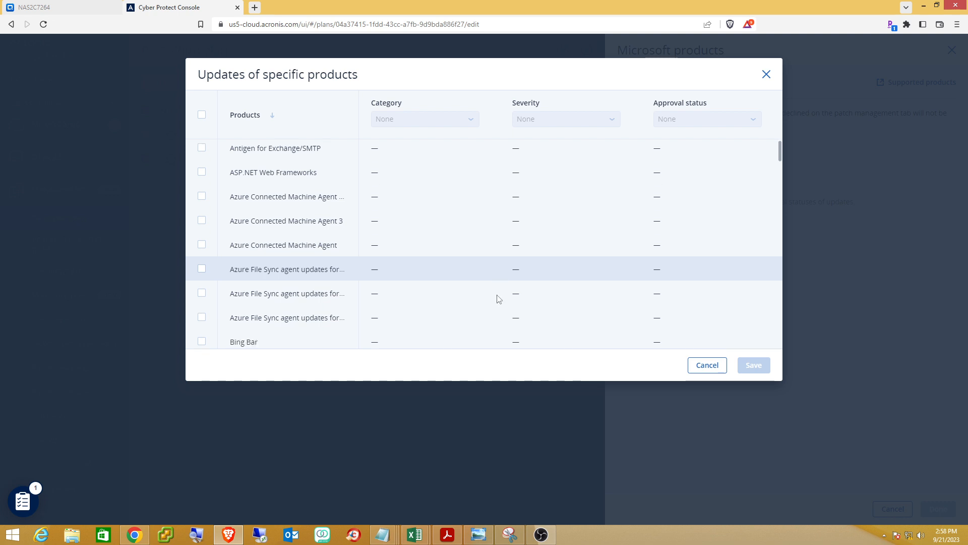
scroll(499, 300, down, 3)
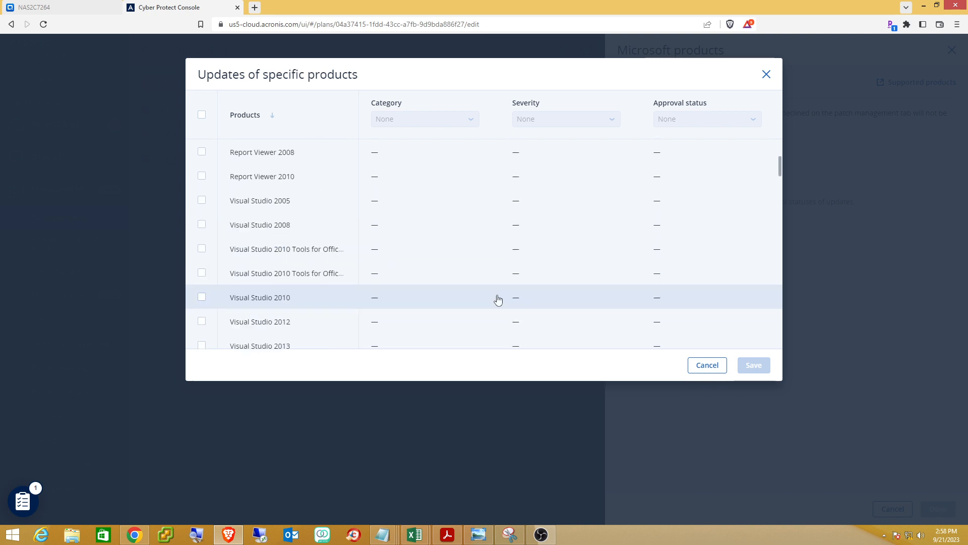
scroll(498, 299, down, 9)
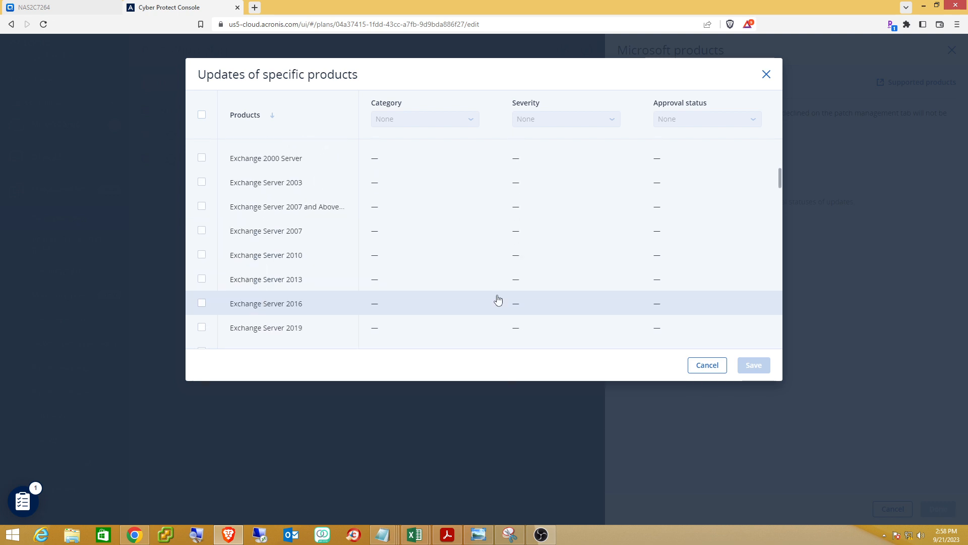
scroll(498, 300, down, 9)
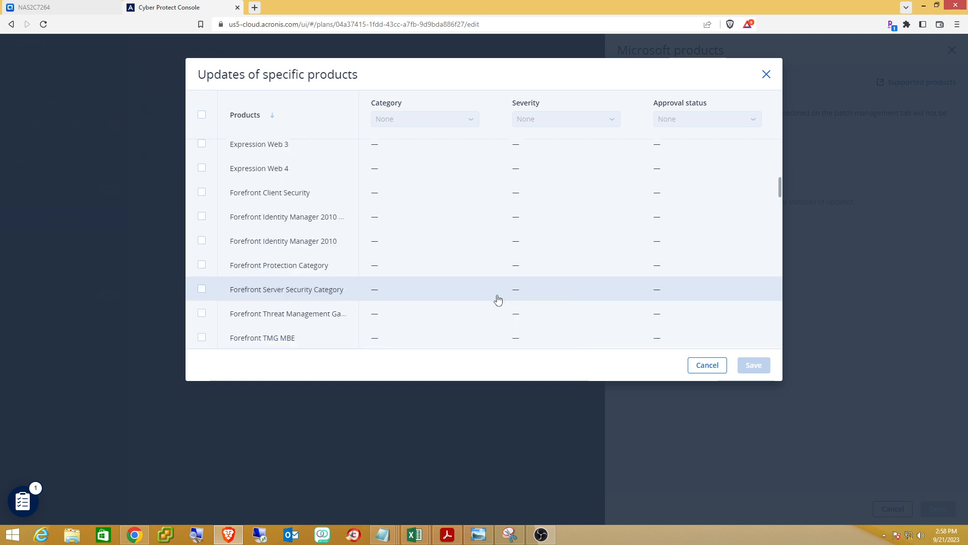
click(202, 117)
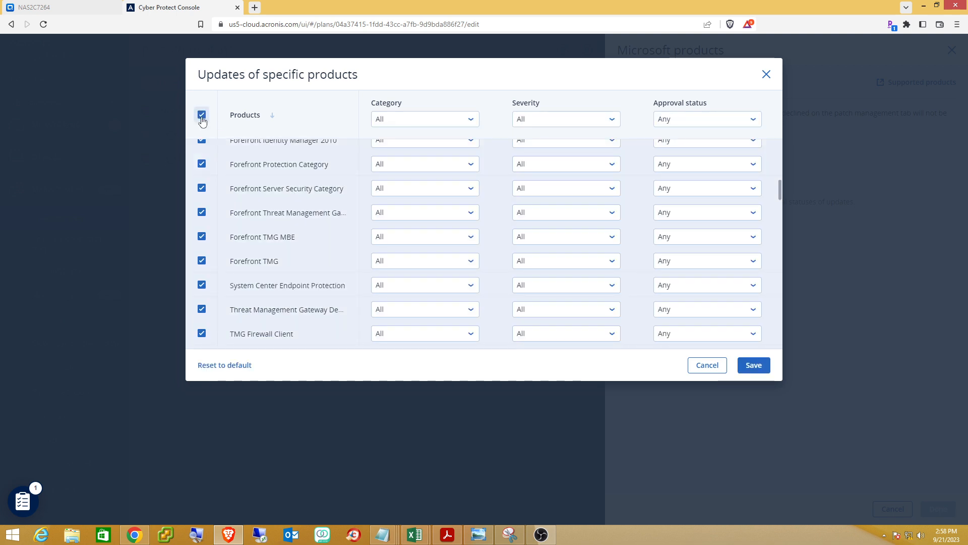
click(202, 119)
scroll(267, 223, down, 3)
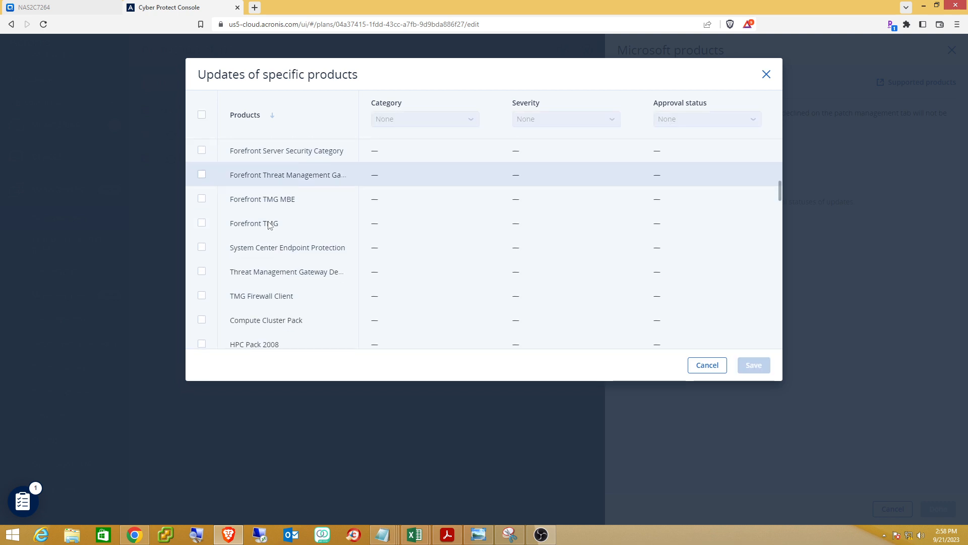
click(201, 116)
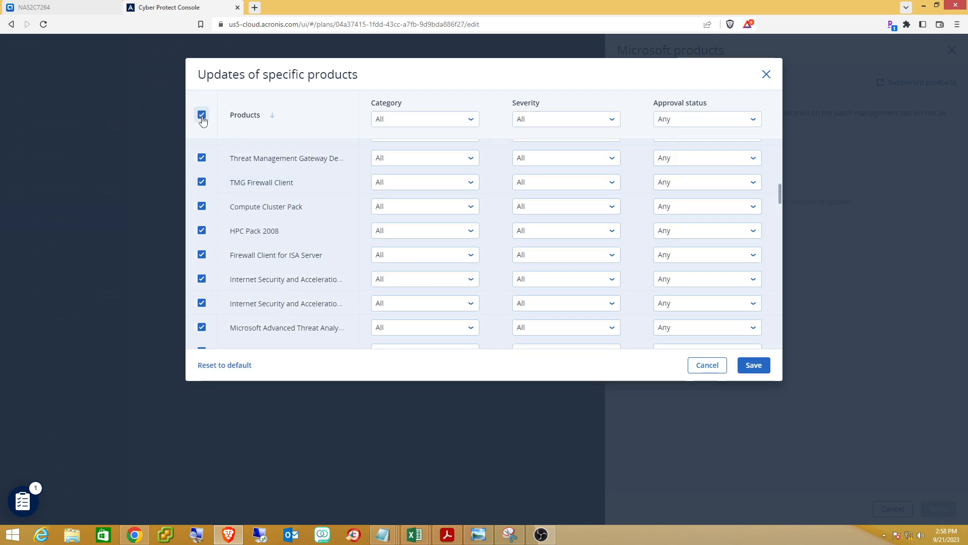
scroll(317, 249, down, 2)
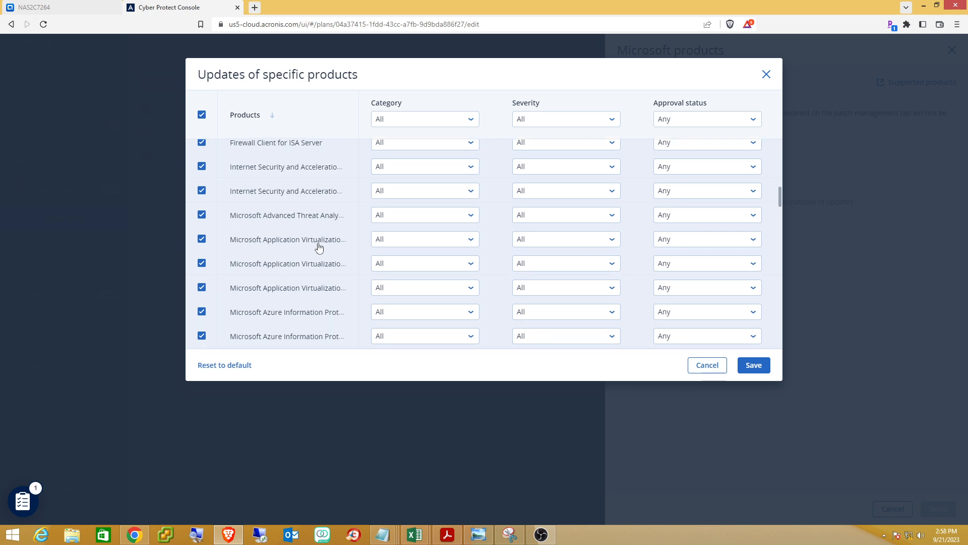
scroll(318, 247, down, 3)
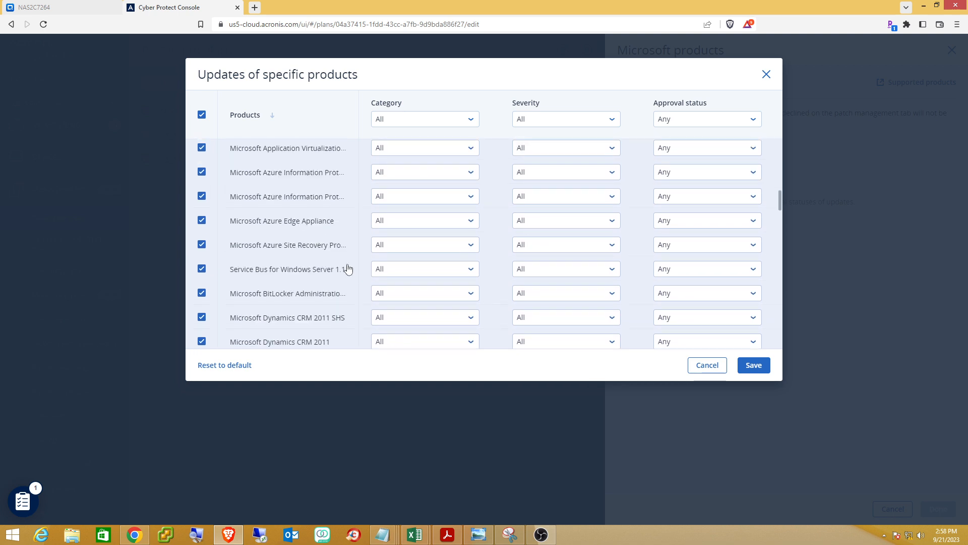
scroll(347, 268, down, 4)
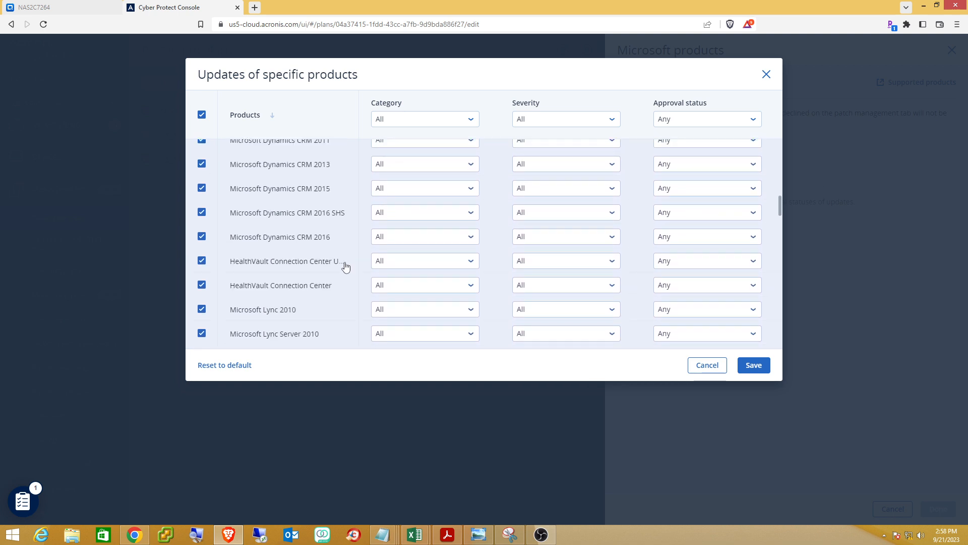
scroll(345, 263, down, 4)
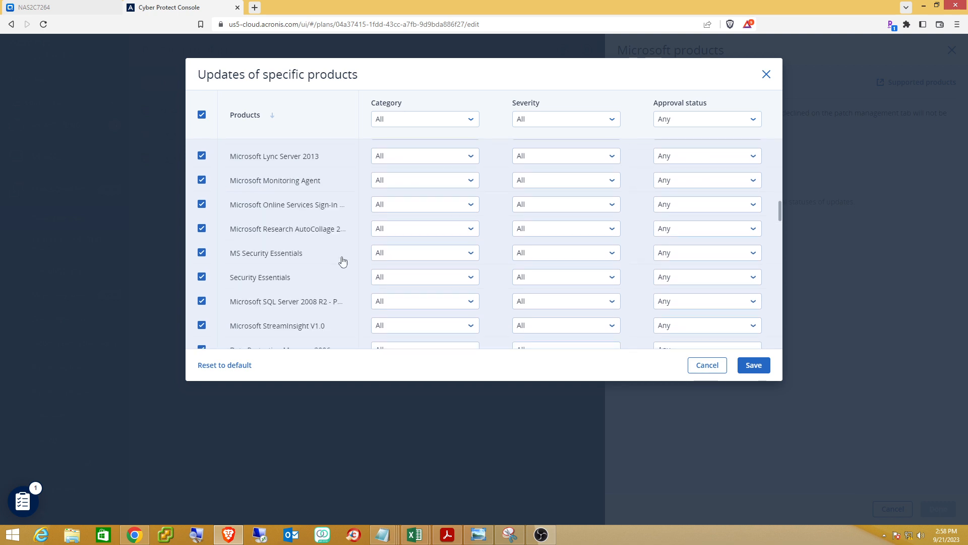
scroll(342, 261, down, 2)
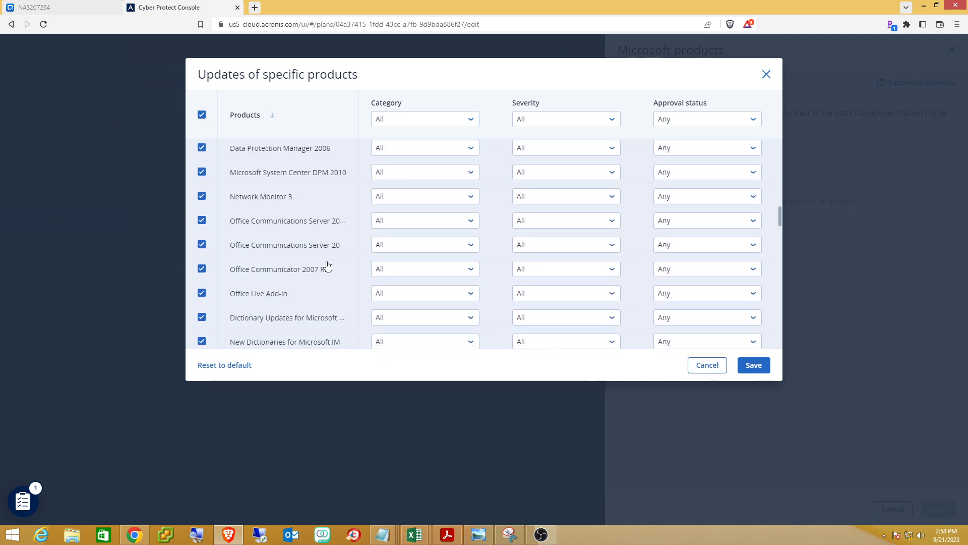
scroll(343, 259, down, 10)
scroll(328, 262, down, 15)
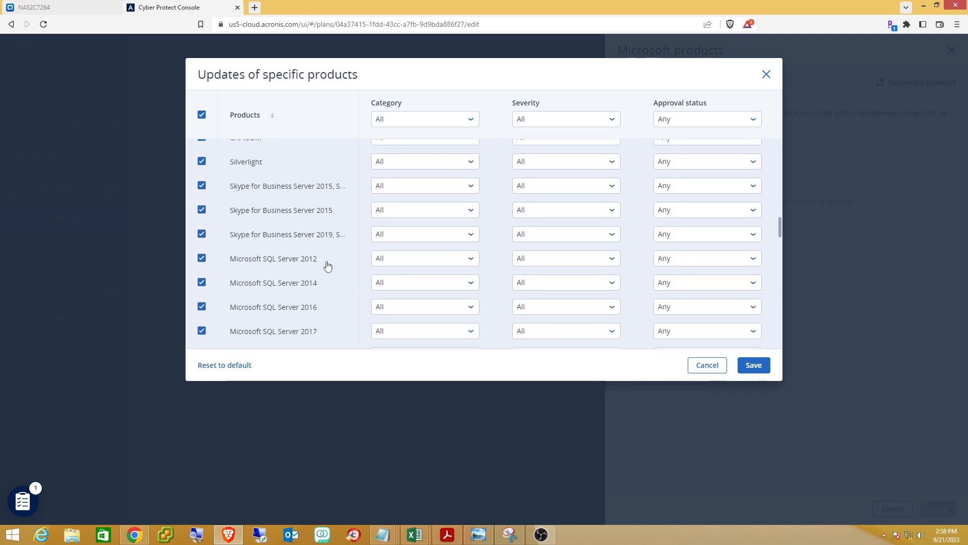
scroll(327, 261, down, 10)
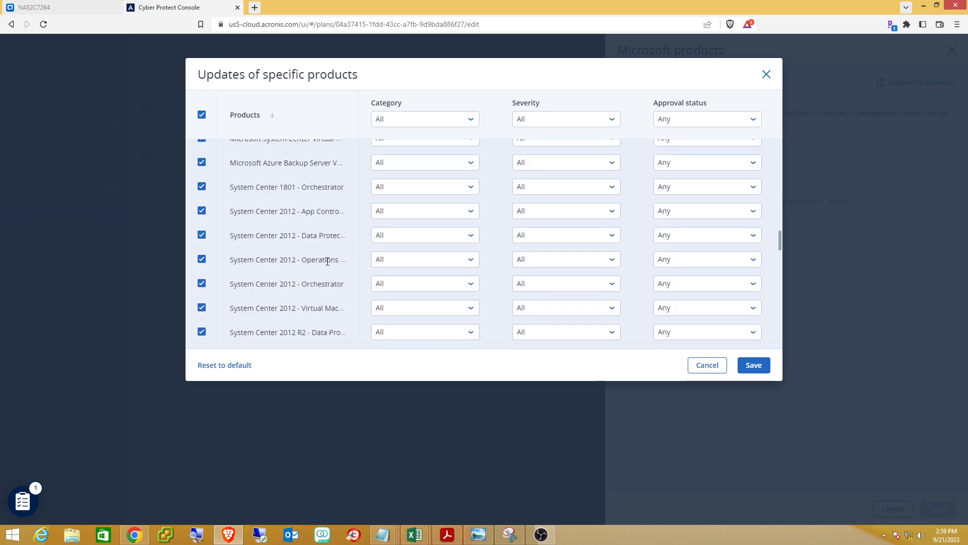
scroll(328, 265, down, 10)
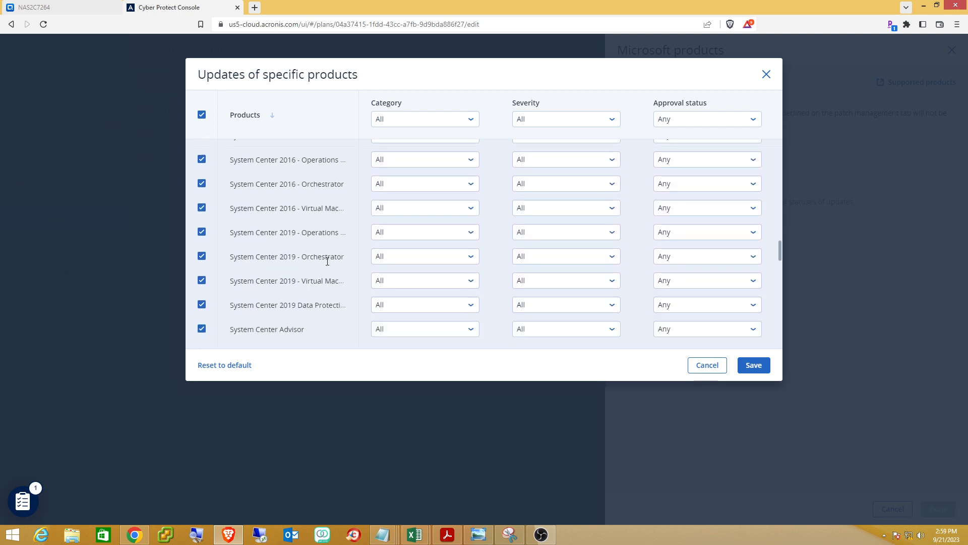
scroll(328, 265, down, 10)
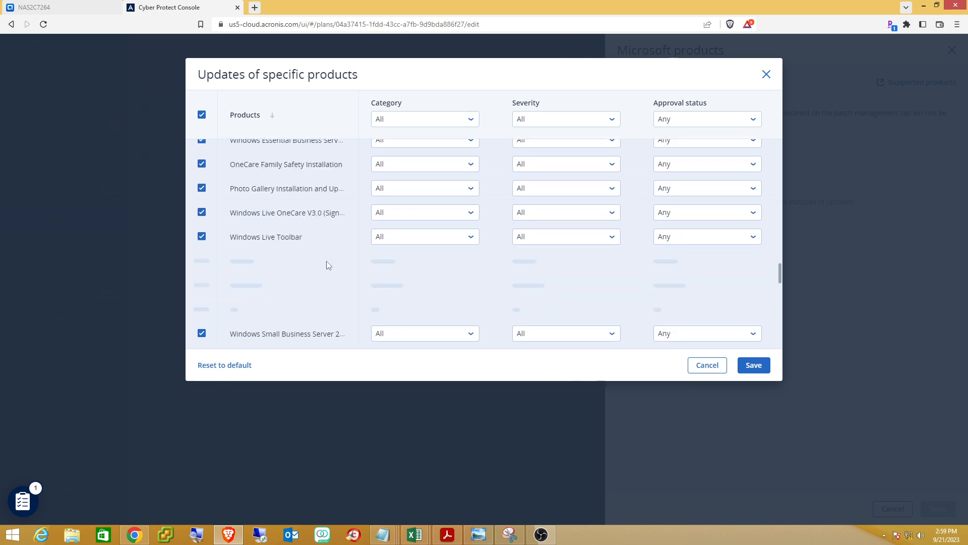
scroll(327, 265, down, 10)
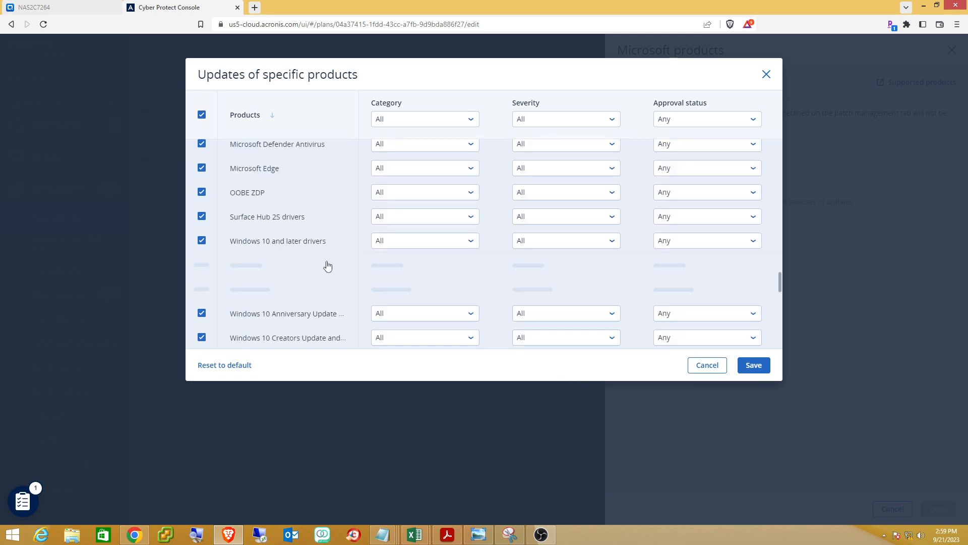
scroll(328, 266, down, 10)
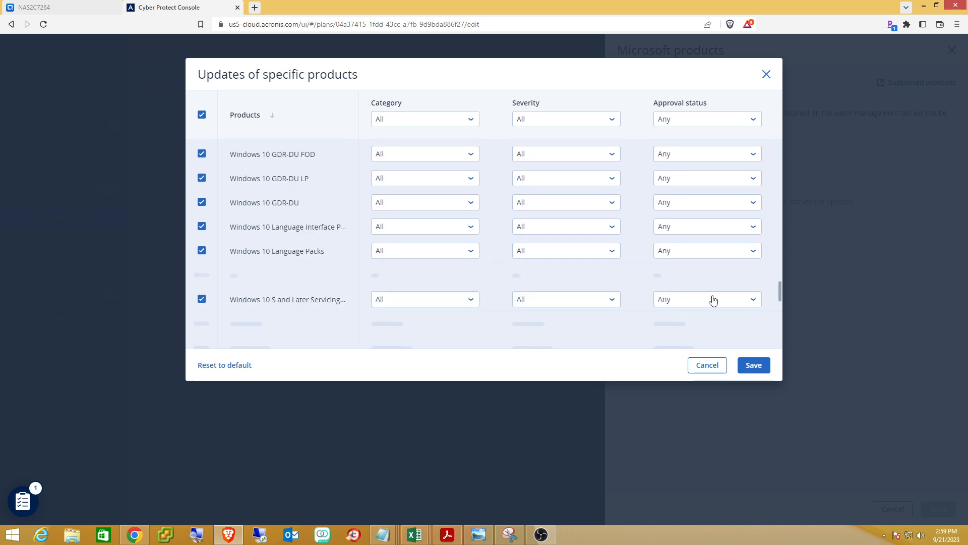
drag(780, 297, 781, 339)
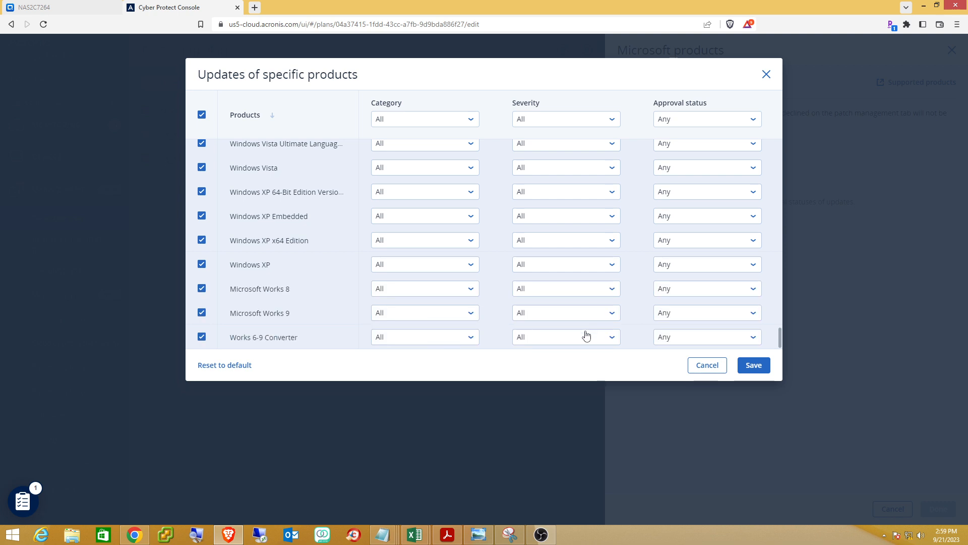
Save the 305 selected Microsoft products to the plan and open the Windows third-party update settings.
click(747, 367)
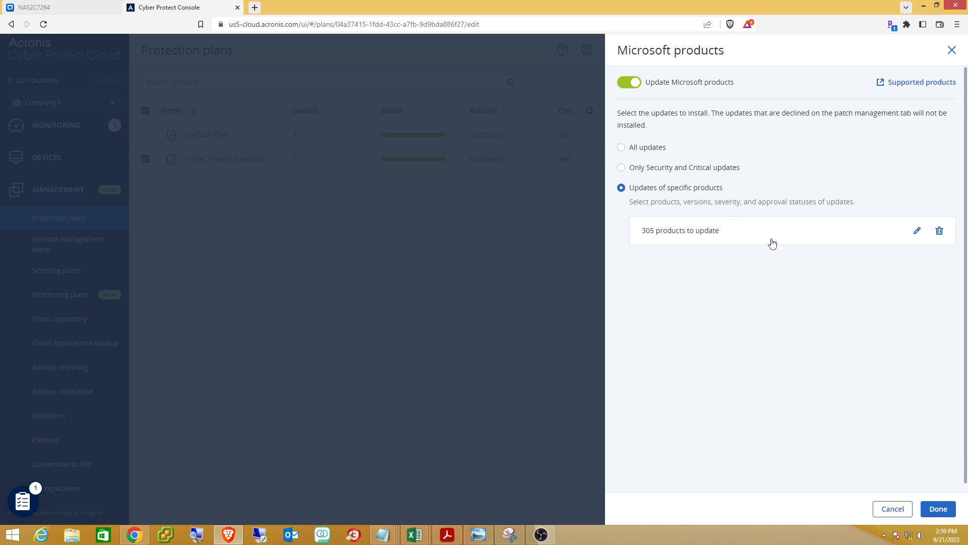
scroll(854, 301, down, 1)
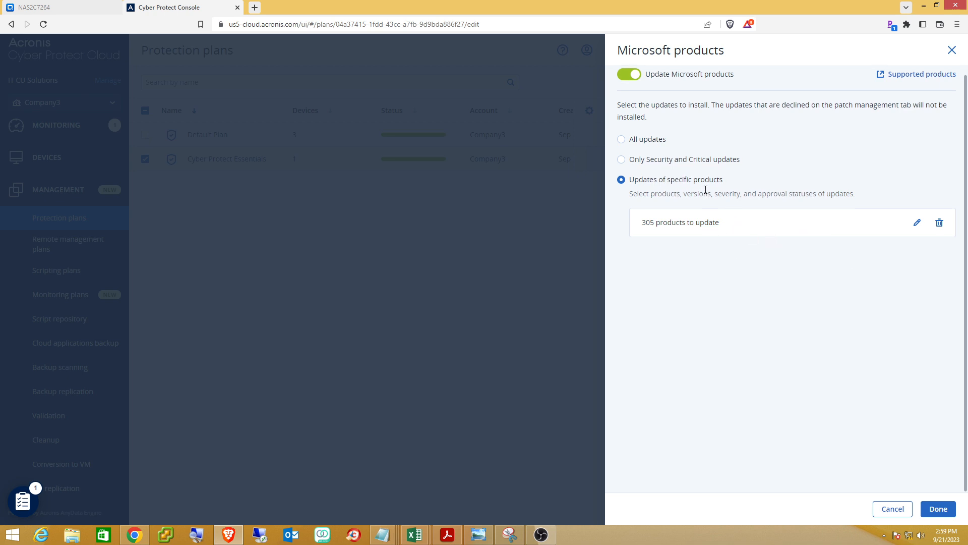
click(936, 510)
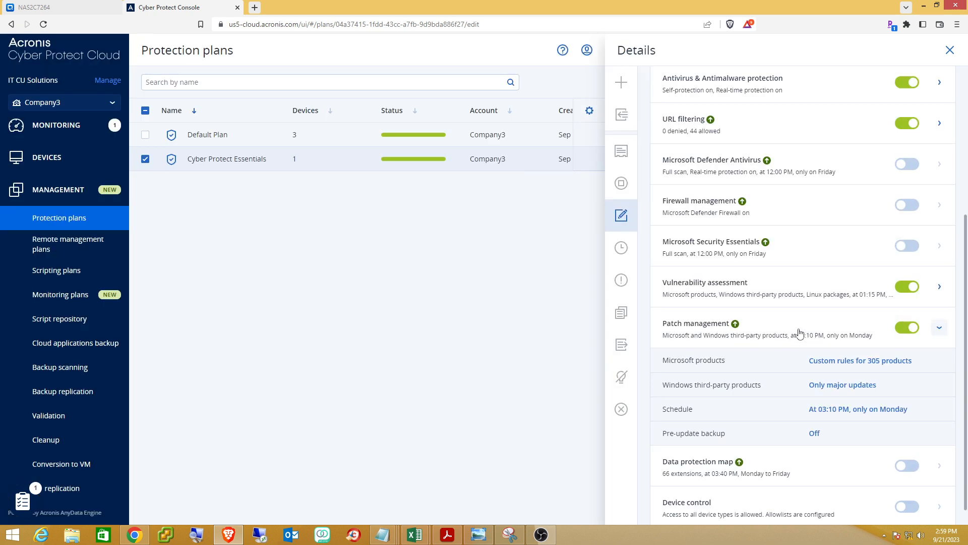
click(939, 327)
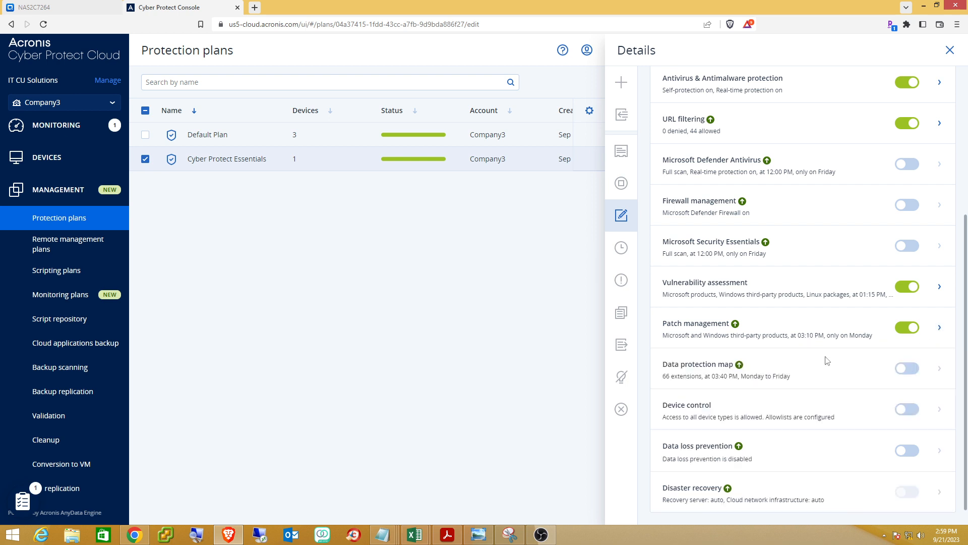
click(940, 327)
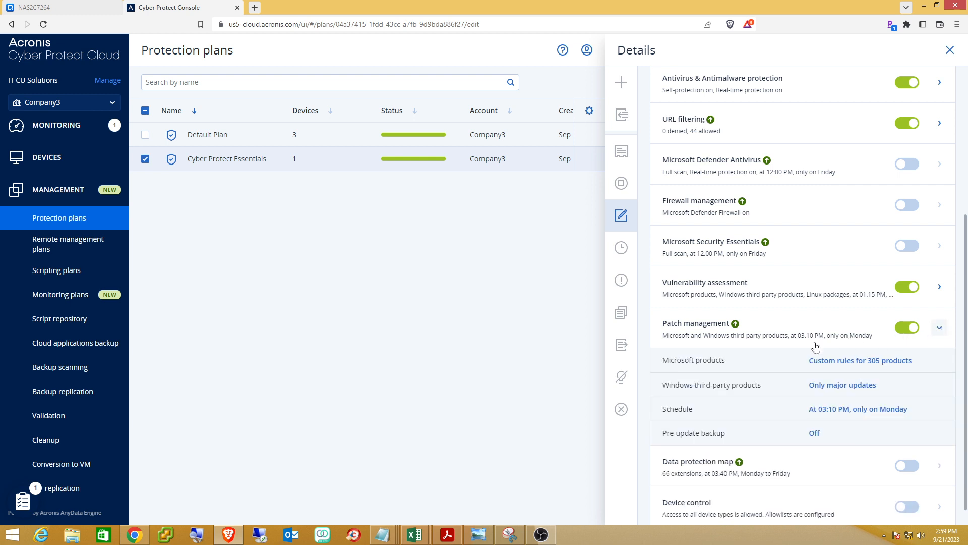
click(848, 386)
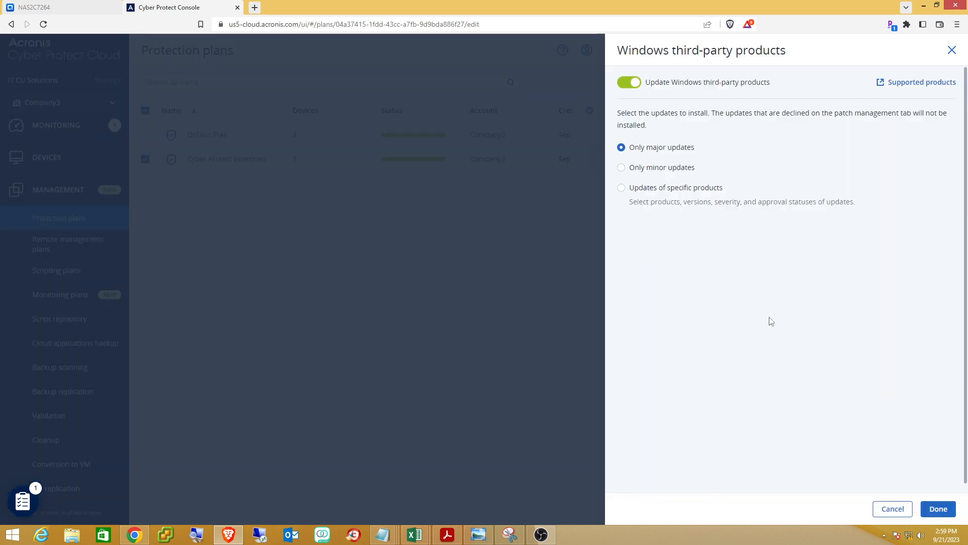
Set Windows third-party patching to 'Updates of specific products', browse the product list, and cancel without picking any.
click(621, 188)
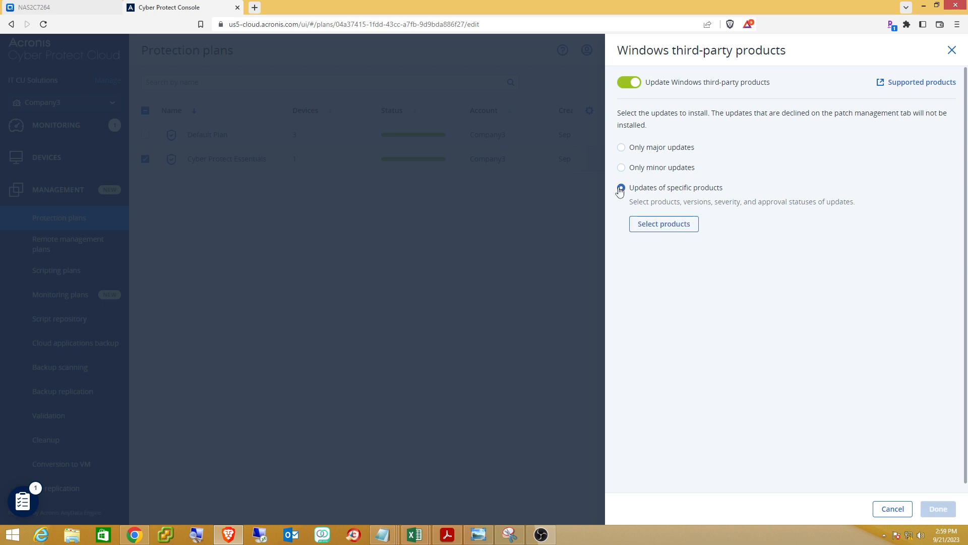
click(664, 226)
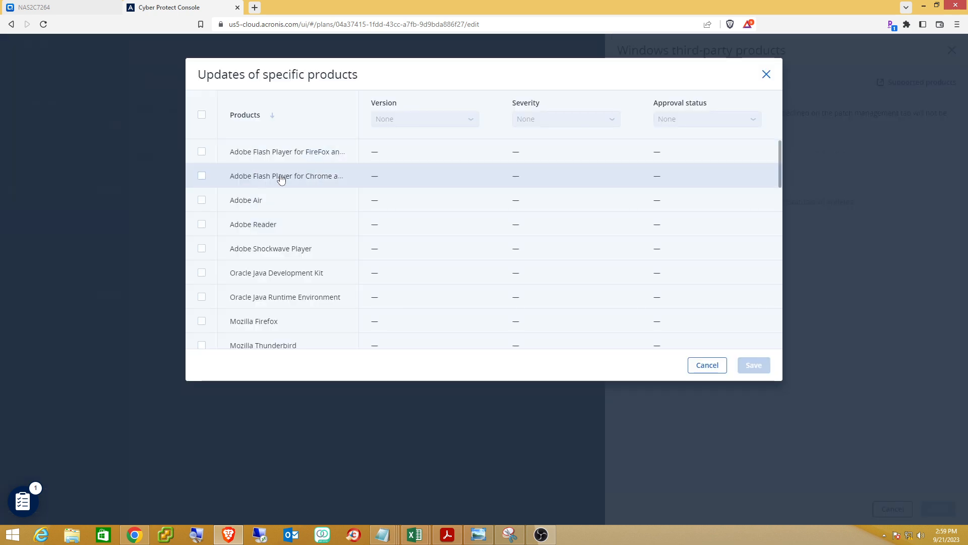
scroll(288, 182, down, 5)
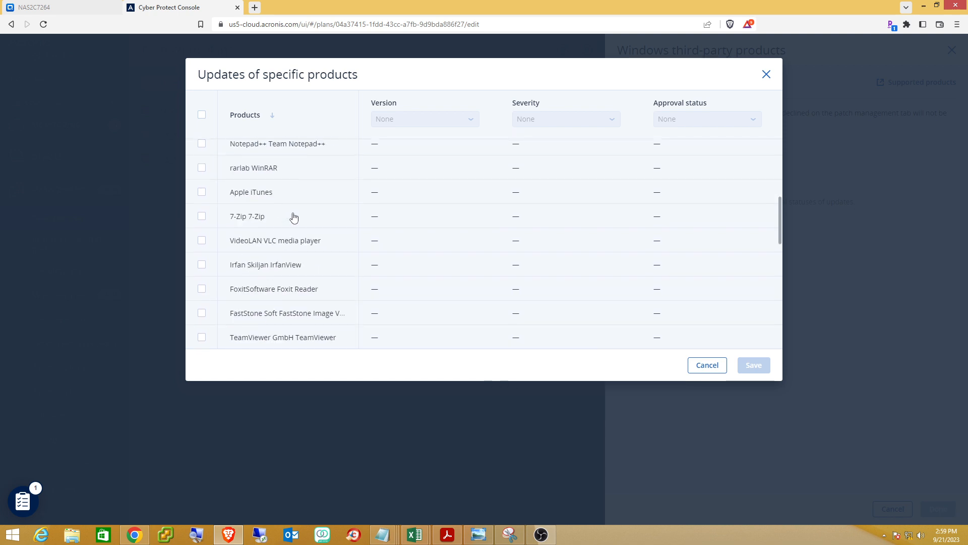
scroll(294, 217, down, 8)
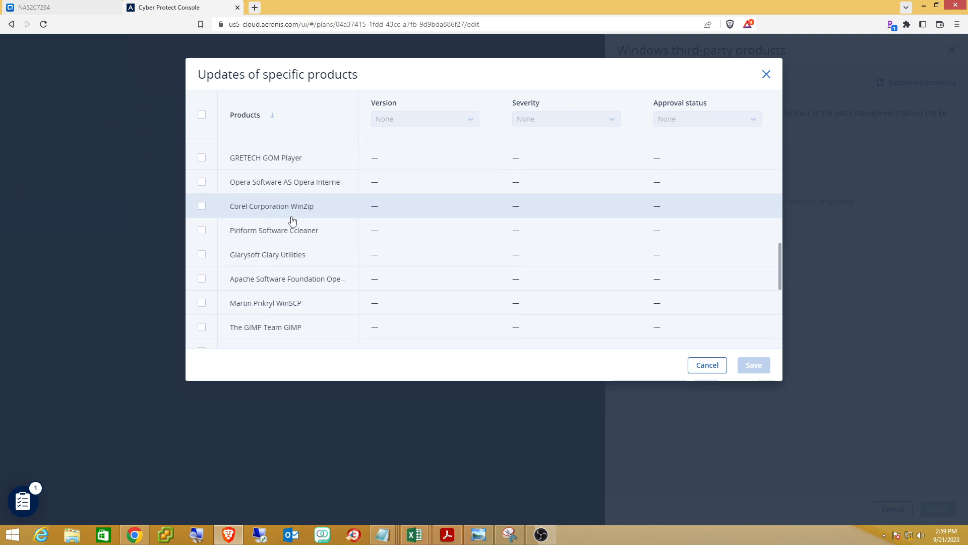
scroll(293, 220, up, 12)
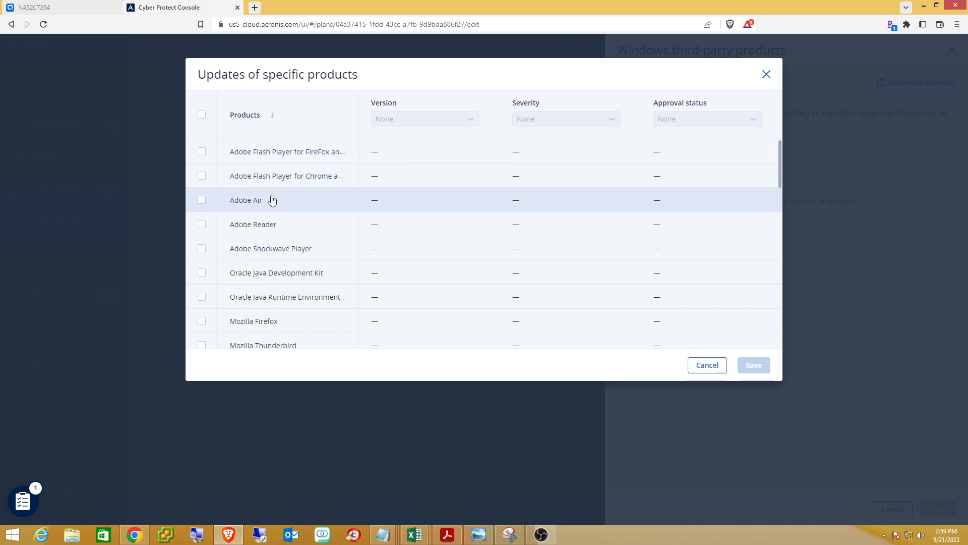
scroll(300, 239, down, 5)
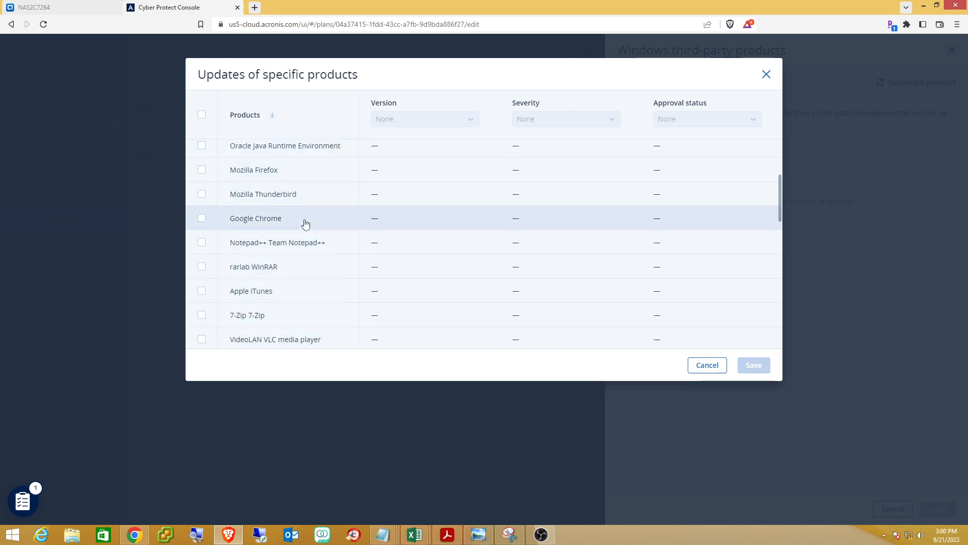
scroll(305, 221, down, 5)
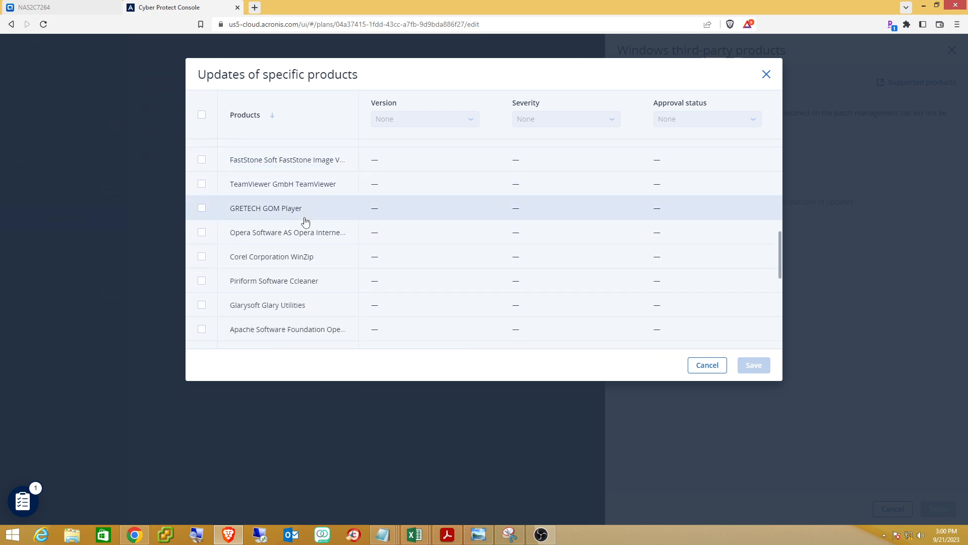
scroll(305, 220, down, 1)
scroll(305, 221, down, 5)
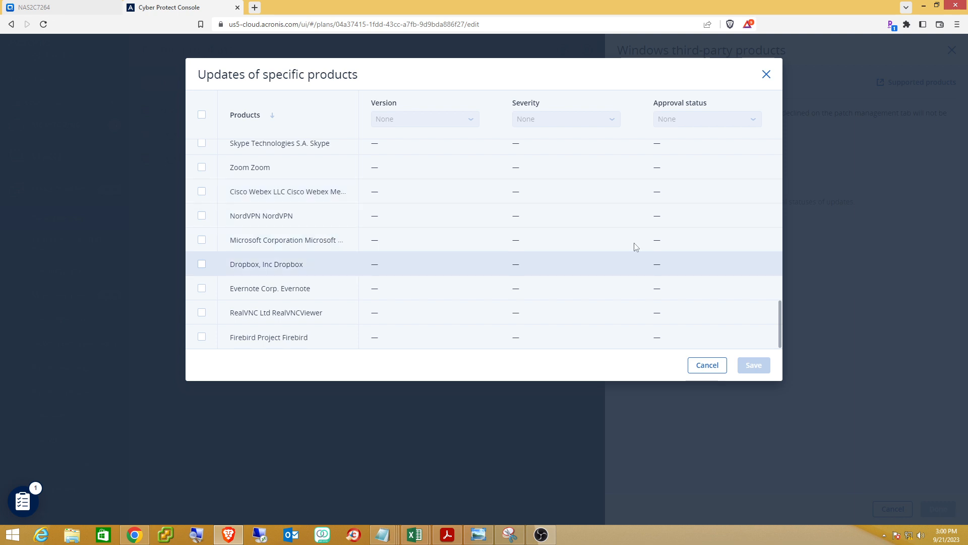
click(699, 366)
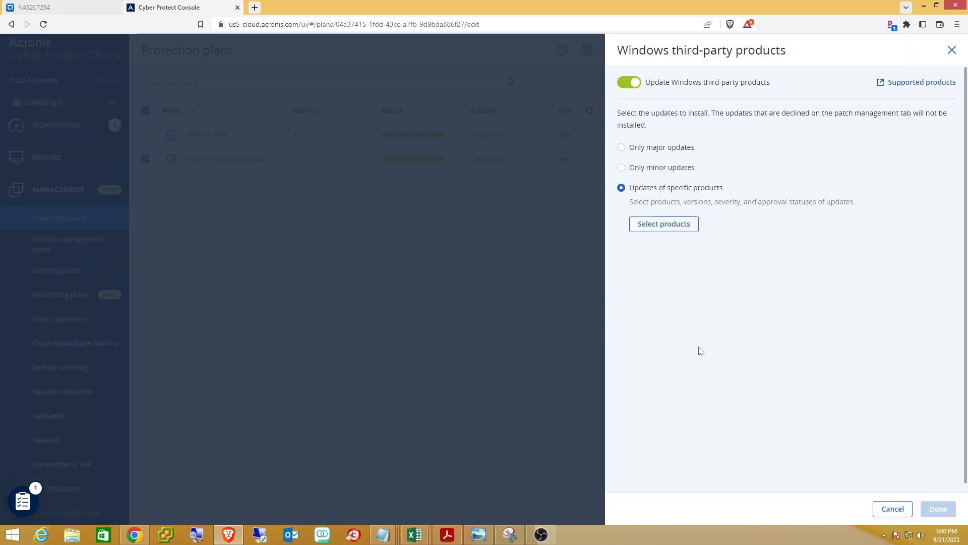
Cancel the third-party settings, close the plan details without saving, then visit Monitoring and All devices.
click(893, 508)
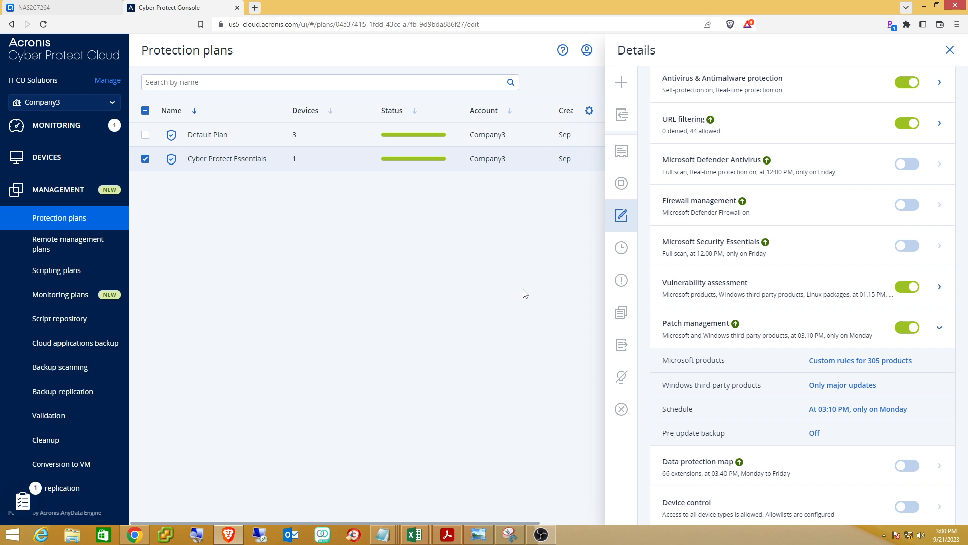
click(947, 52)
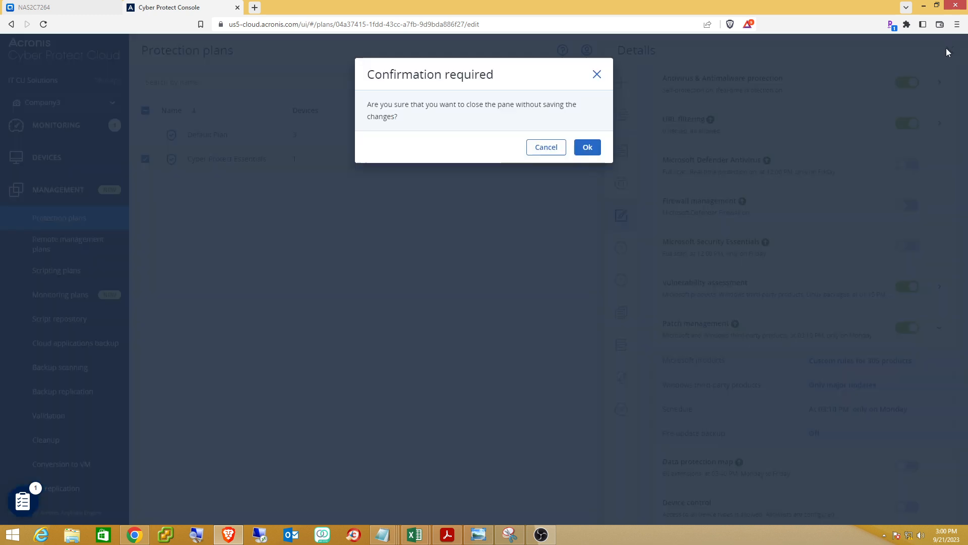
click(541, 147)
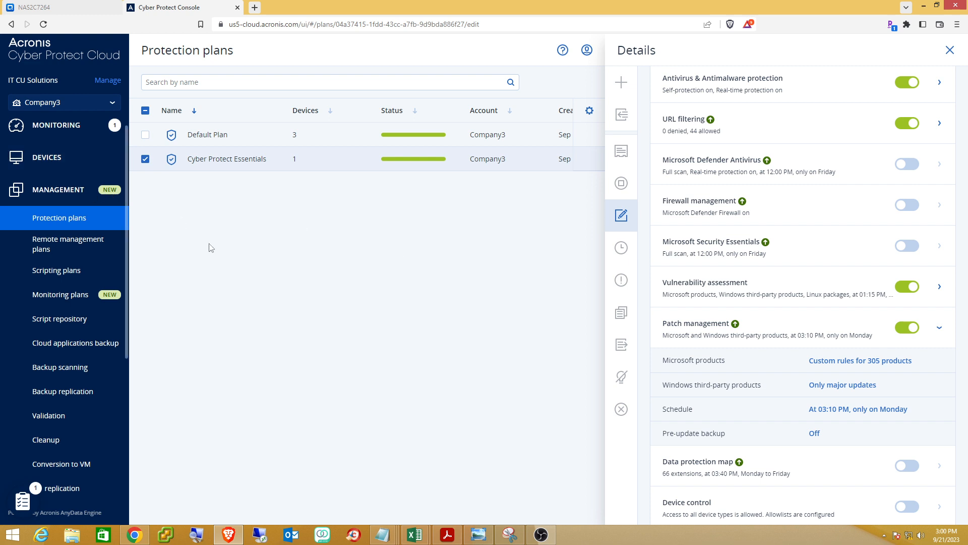
click(54, 156)
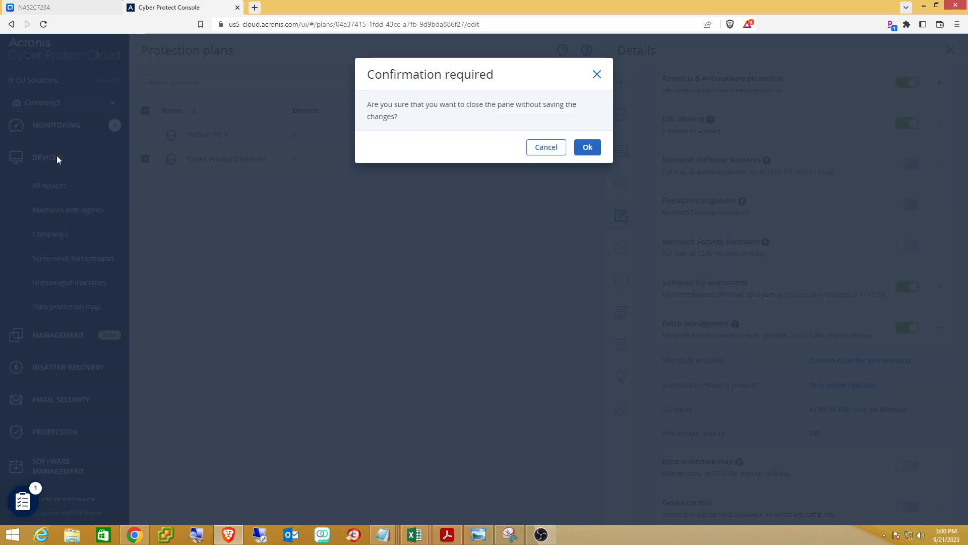
click(541, 149)
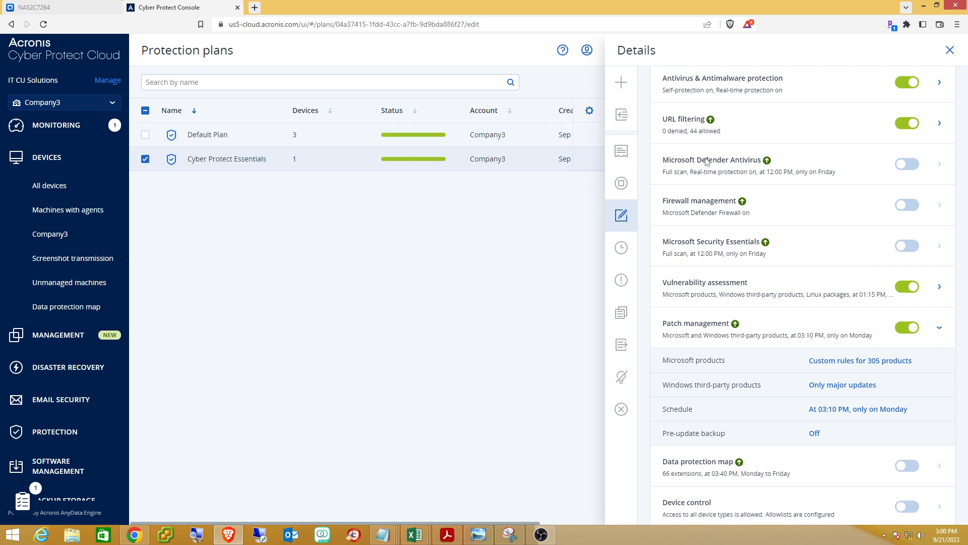
click(950, 50)
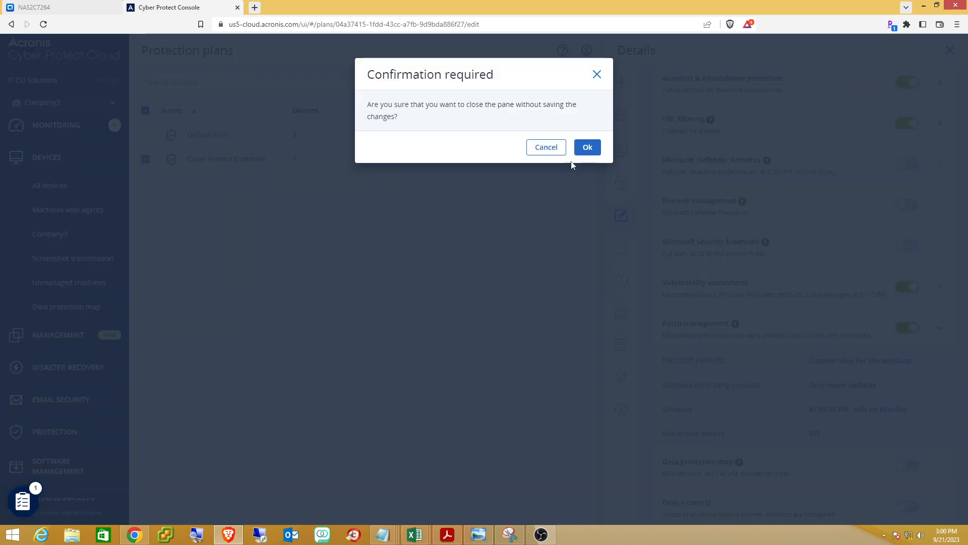
click(590, 151)
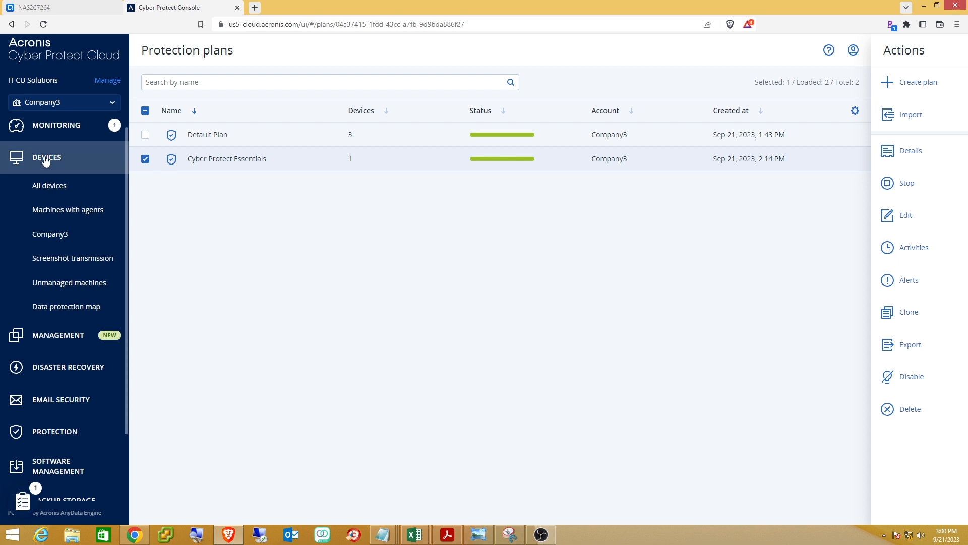
click(51, 126)
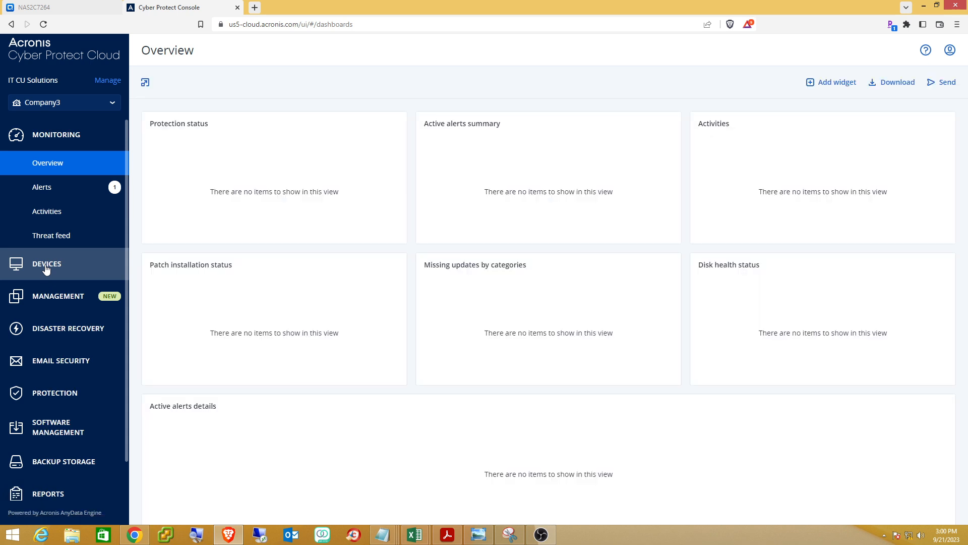
click(46, 269)
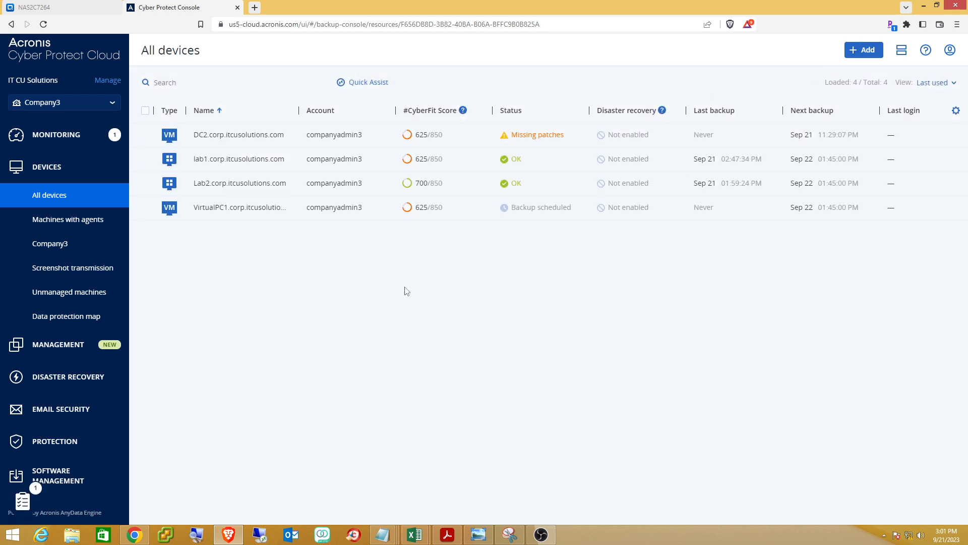
Go to Management, then scroll the sidebar and open Reports to the #CyberFit Score by machine report.
click(64, 357)
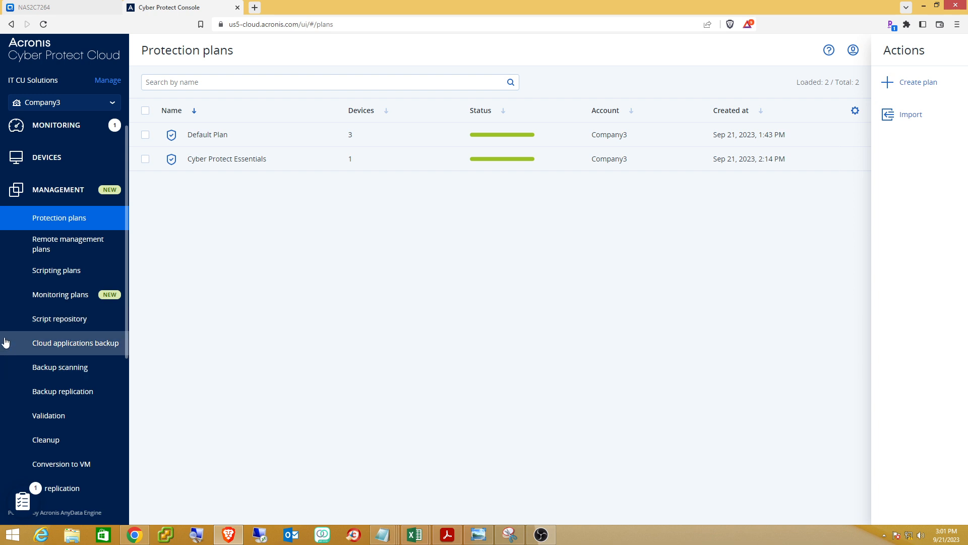
scroll(6, 341, down, 1)
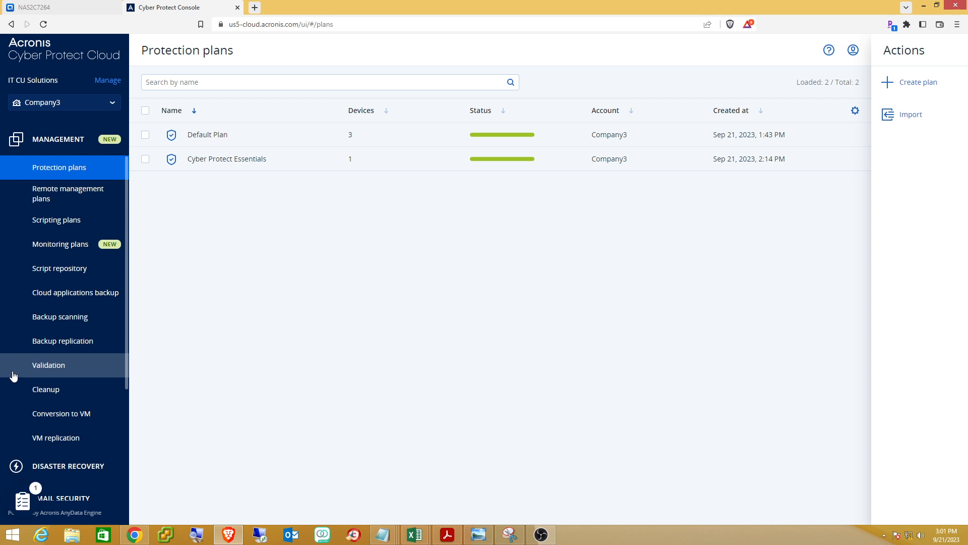
scroll(13, 375, down, 3)
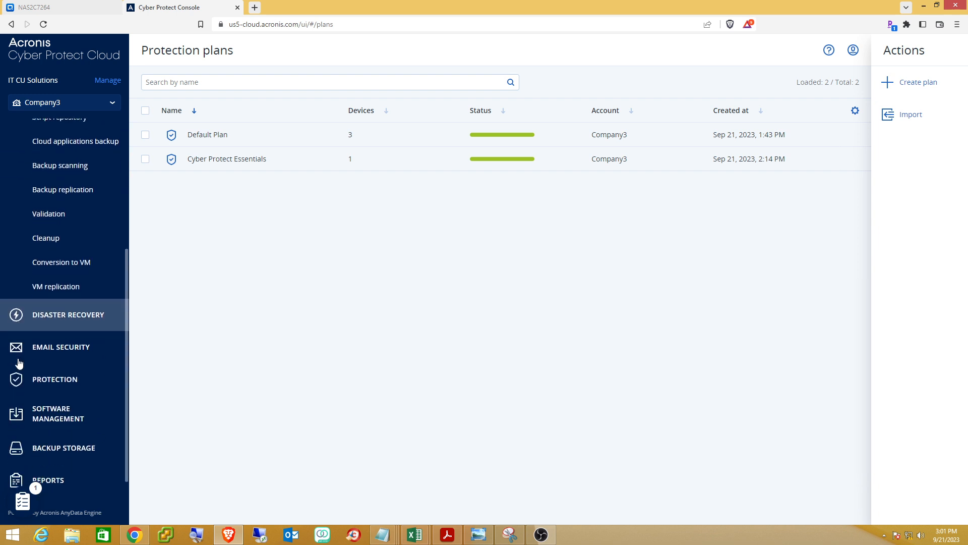
scroll(69, 350, down, 1)
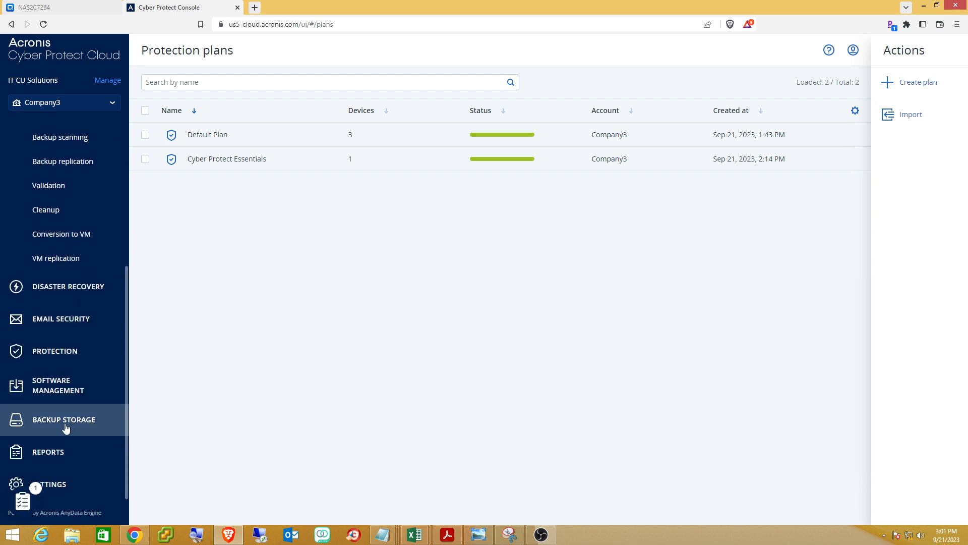
click(56, 447)
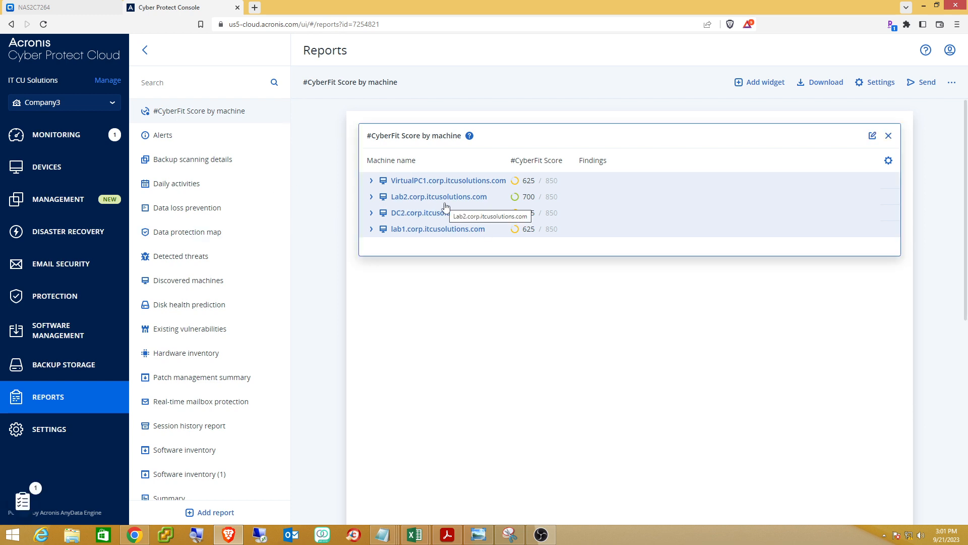
Expand the VirtualPC1 and Lab2 CyberFit findings, then delete the #CyberFit Score by machine widget.
click(371, 182)
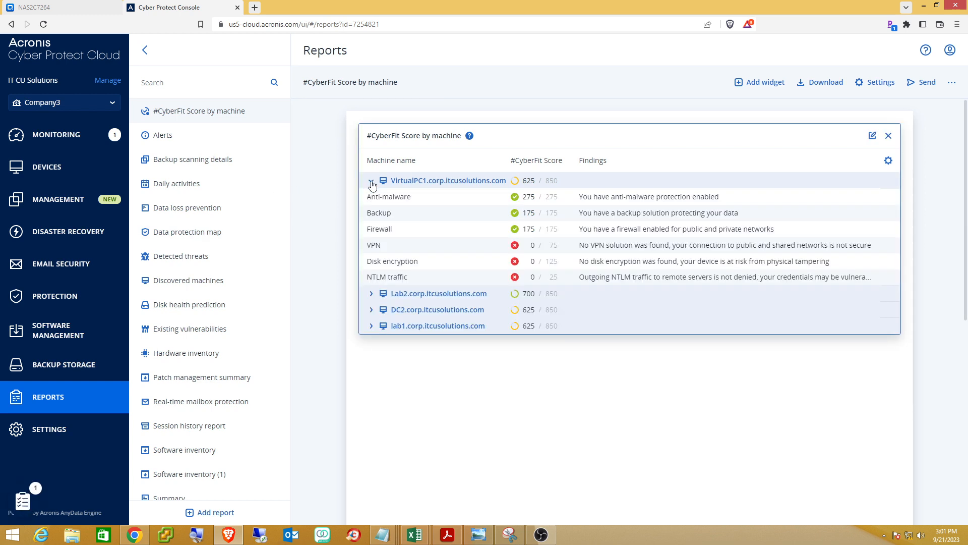
click(372, 294)
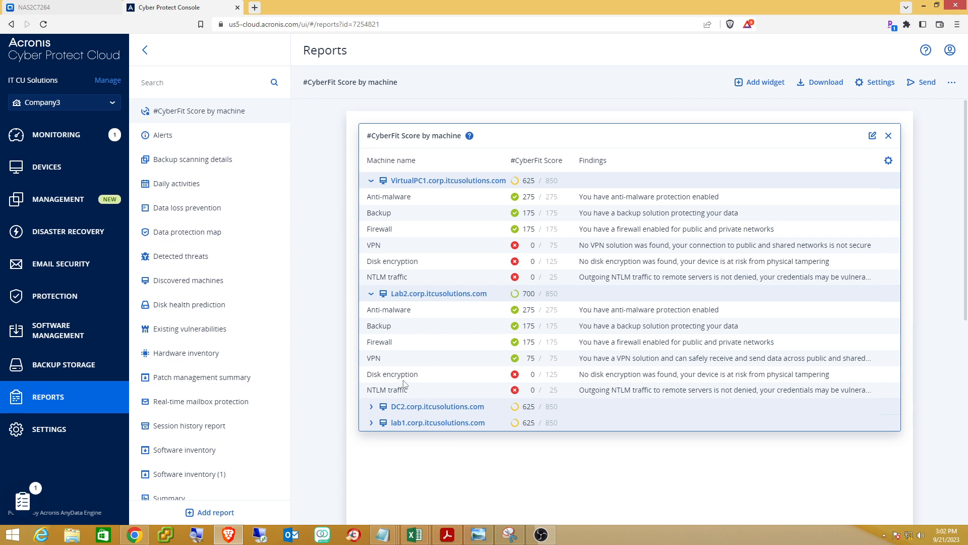
click(889, 138)
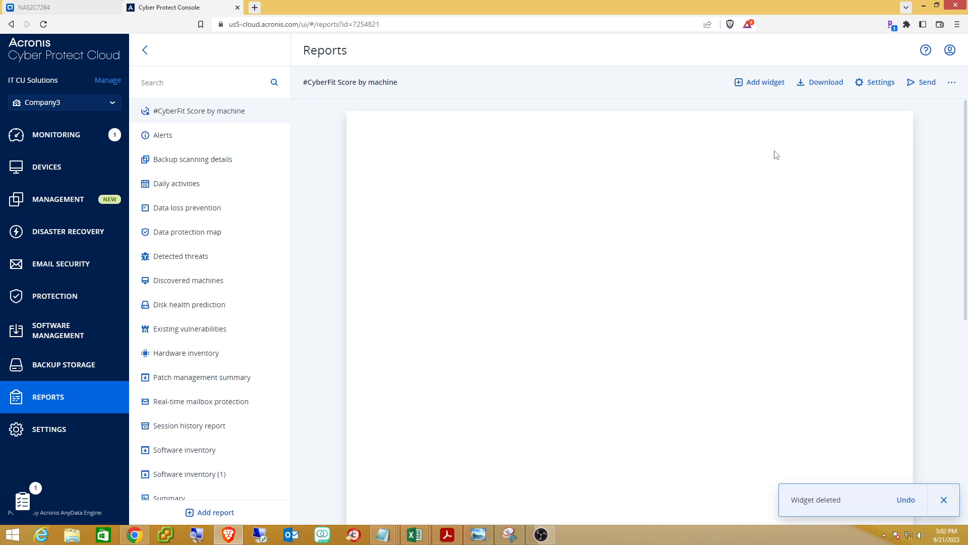
Open the Alerts report, then bring the exported Software inventory workbook forward in Excel.
click(159, 140)
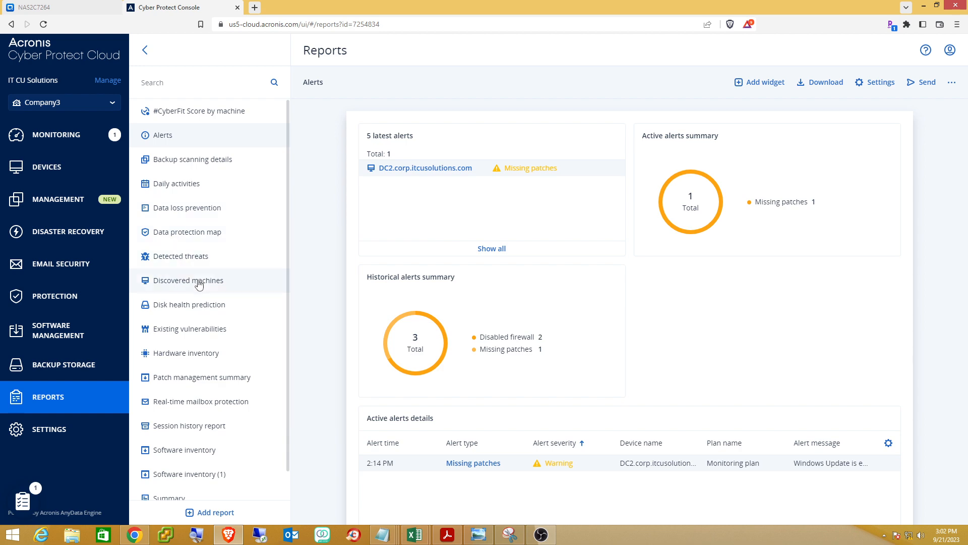
scroll(198, 282, down, 1)
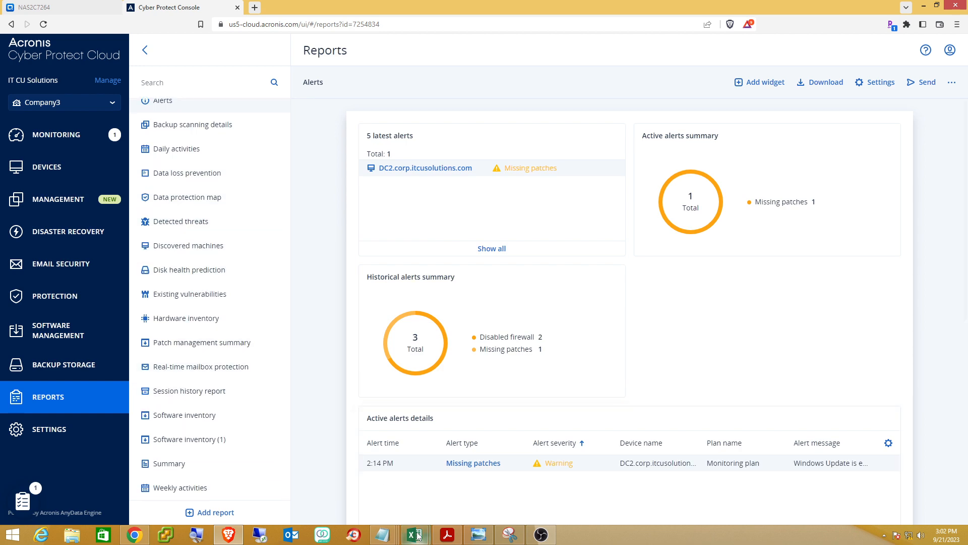
mouse_move(417, 535)
click(360, 484)
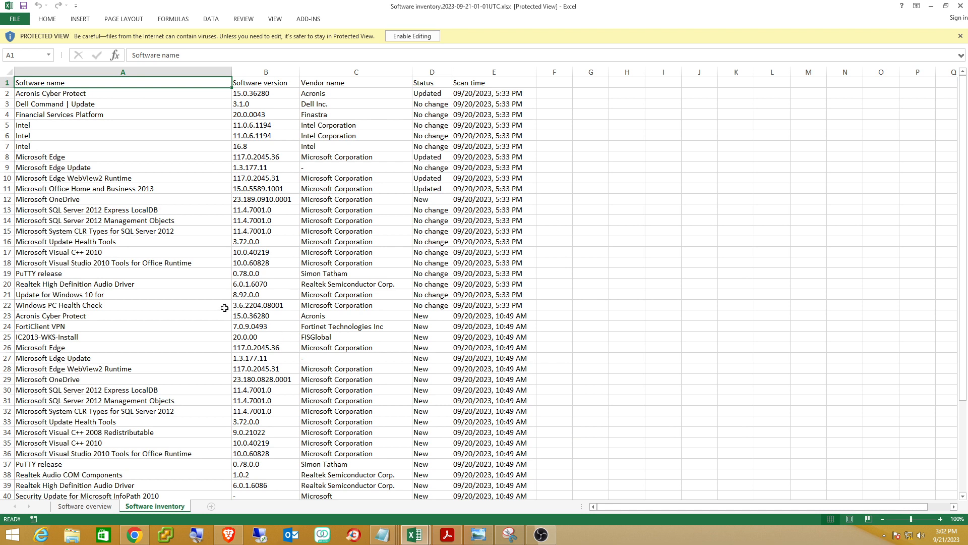
Scroll through the installed software list, then switch to the Hardware inventory workbook.
scroll(201, 263, down, 4)
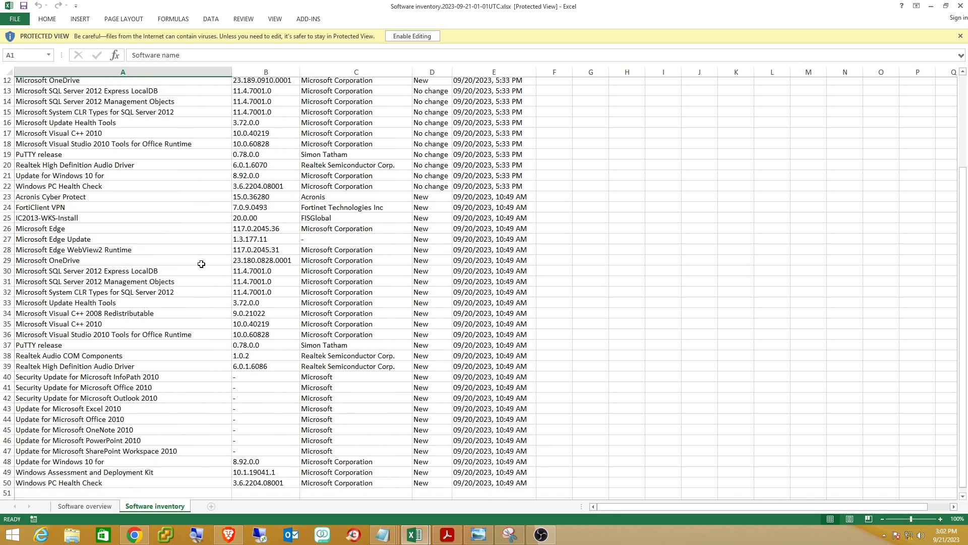
scroll(201, 263, up, 3)
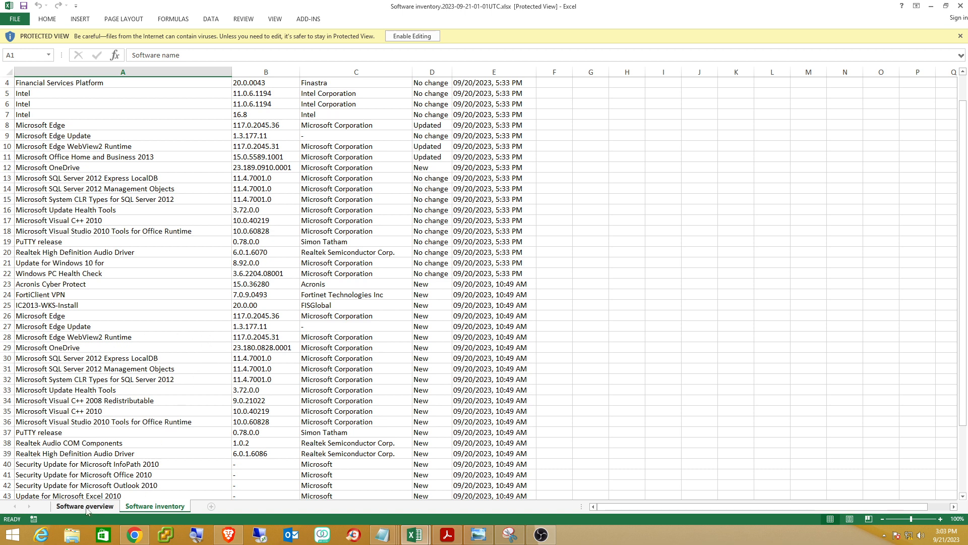
scroll(143, 250, down, 3)
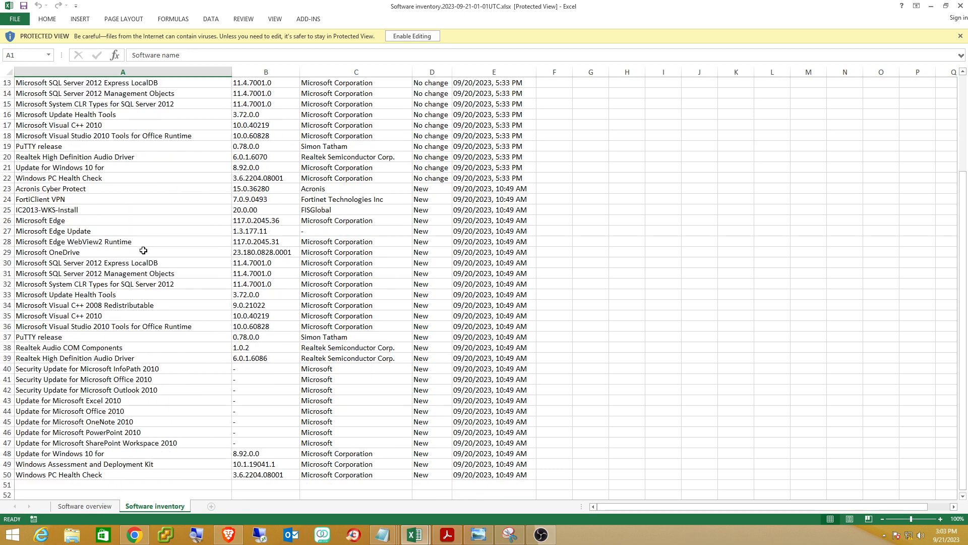
scroll(146, 270, up, 4)
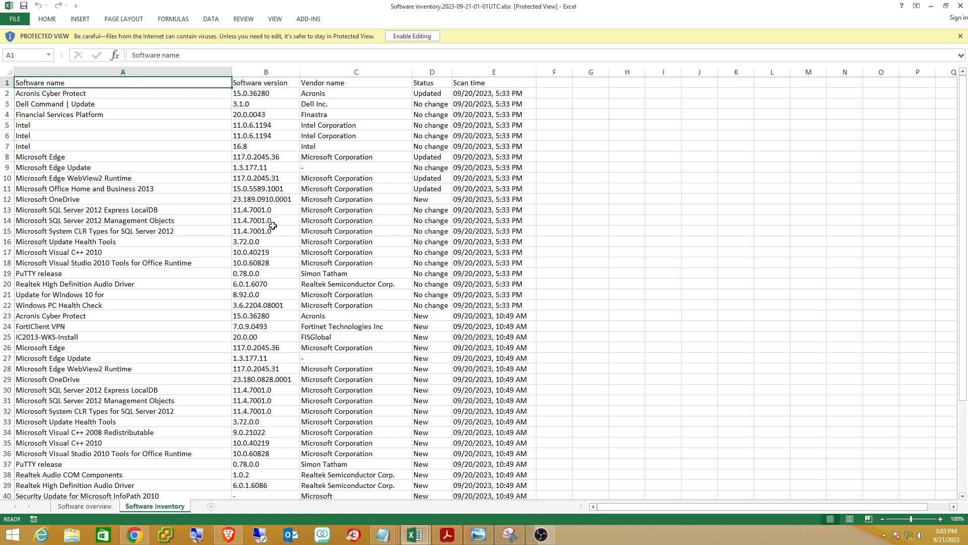
scroll(215, 343, down, 3)
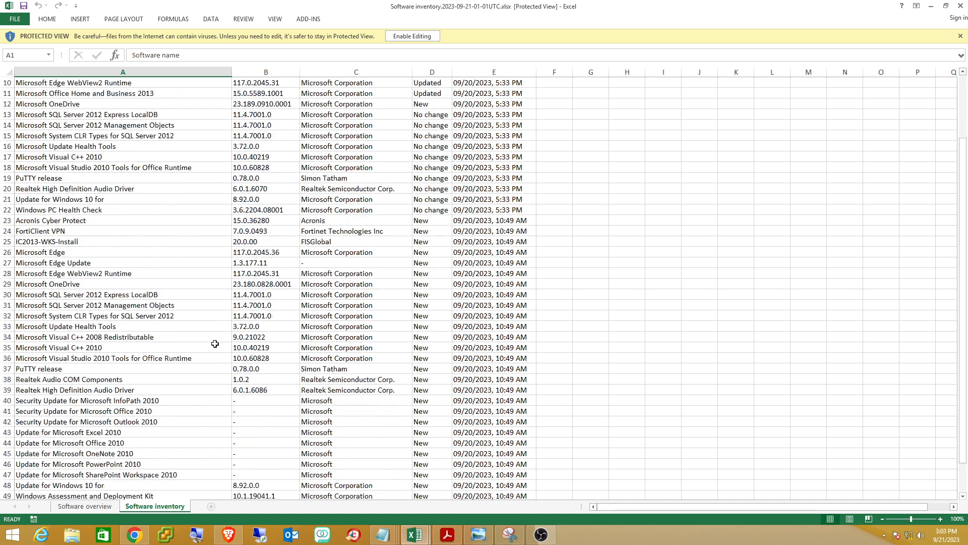
scroll(365, 364, down, 3)
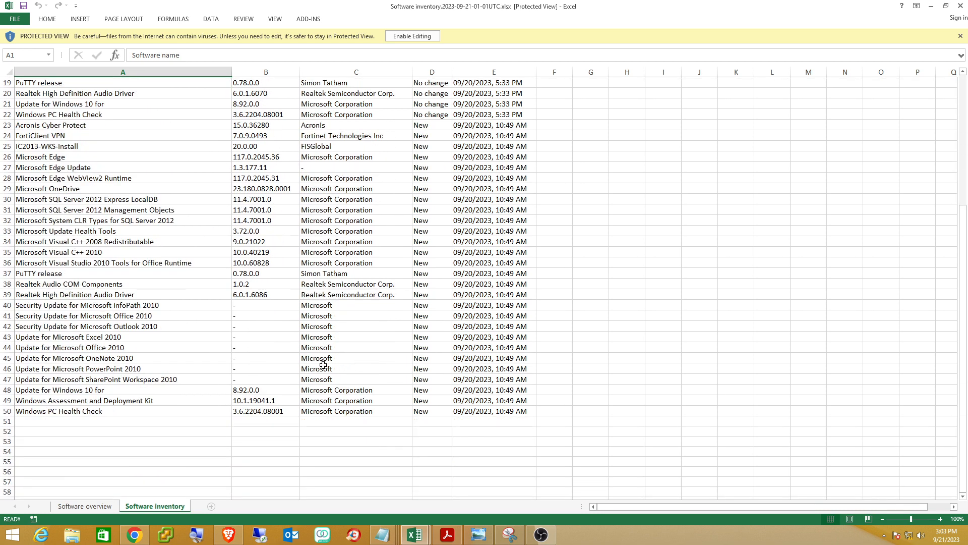
scroll(310, 368, up, 6)
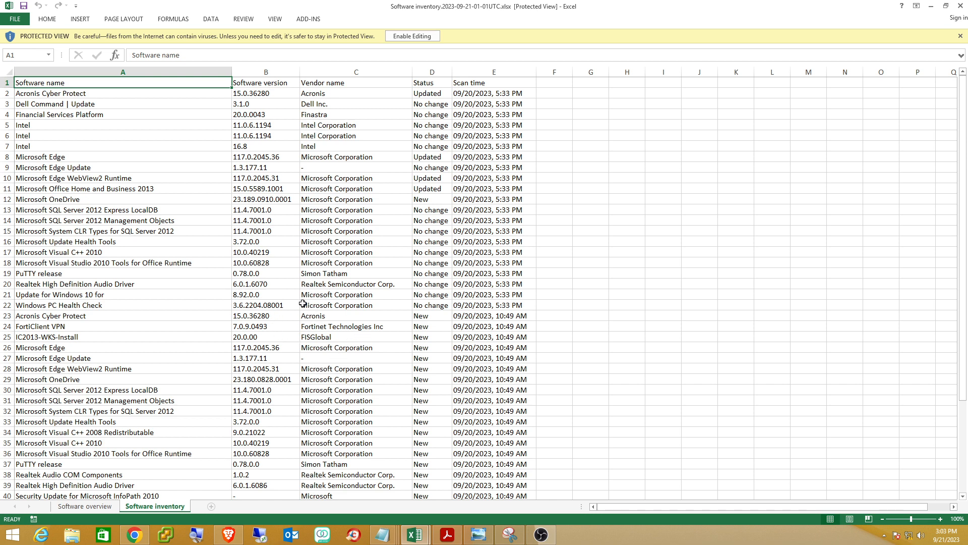
scroll(343, 348, down, 2)
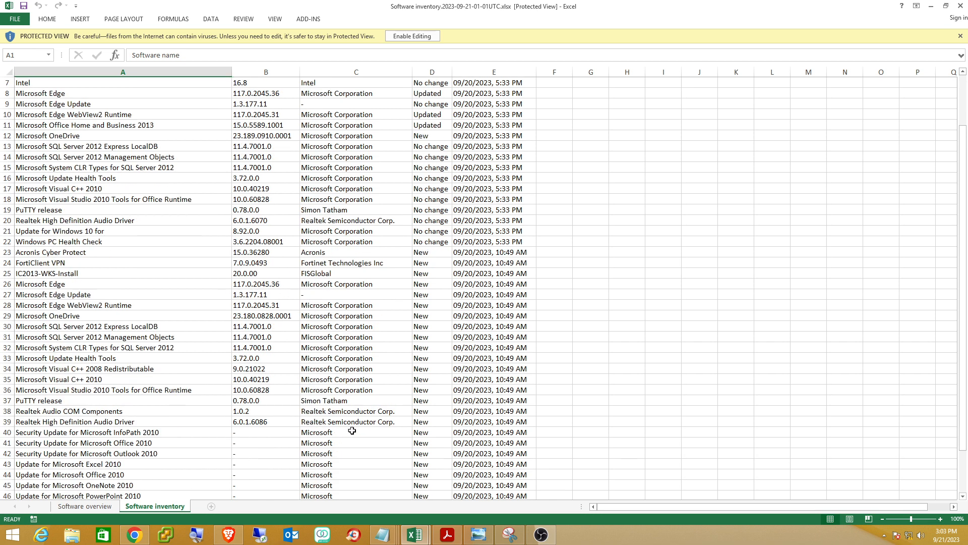
scroll(356, 442, down, 3)
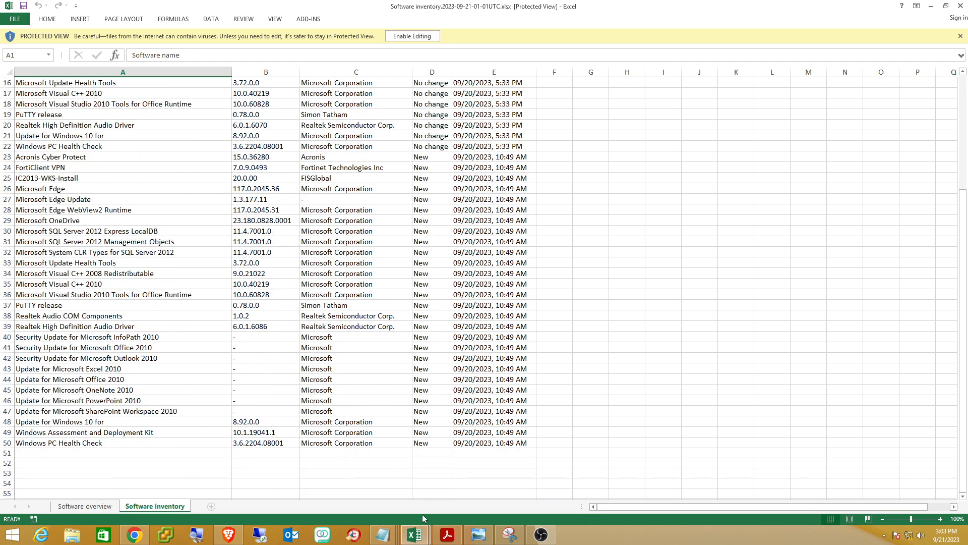
mouse_move(422, 538)
click(452, 502)
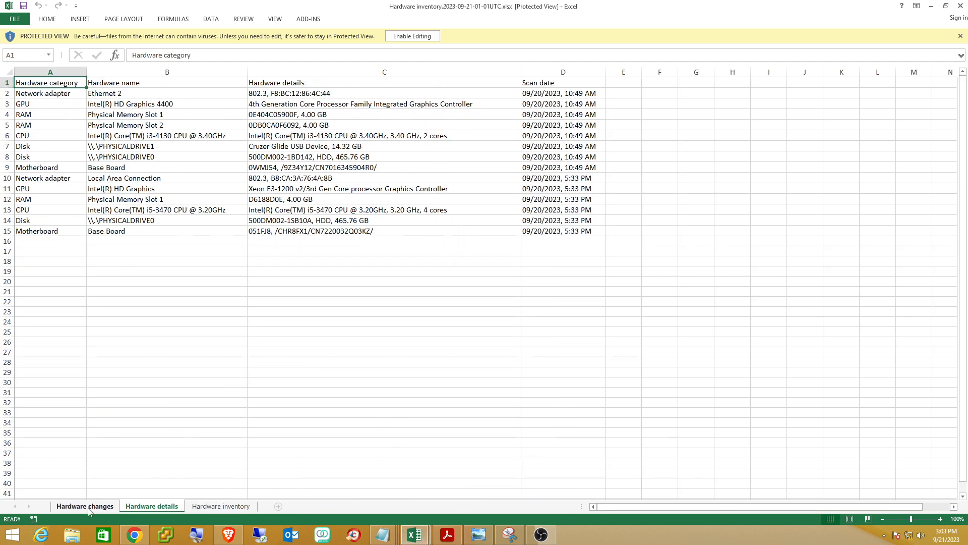
Review the Hardware inventory, Hardware details and Hardware changes sheets, then bring up the exported Alerts PDF.
click(217, 506)
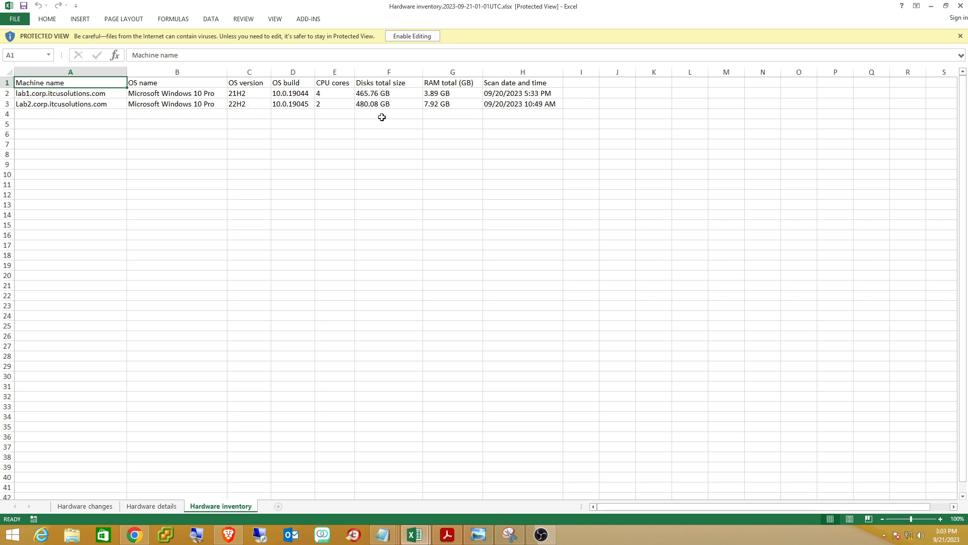
click(135, 506)
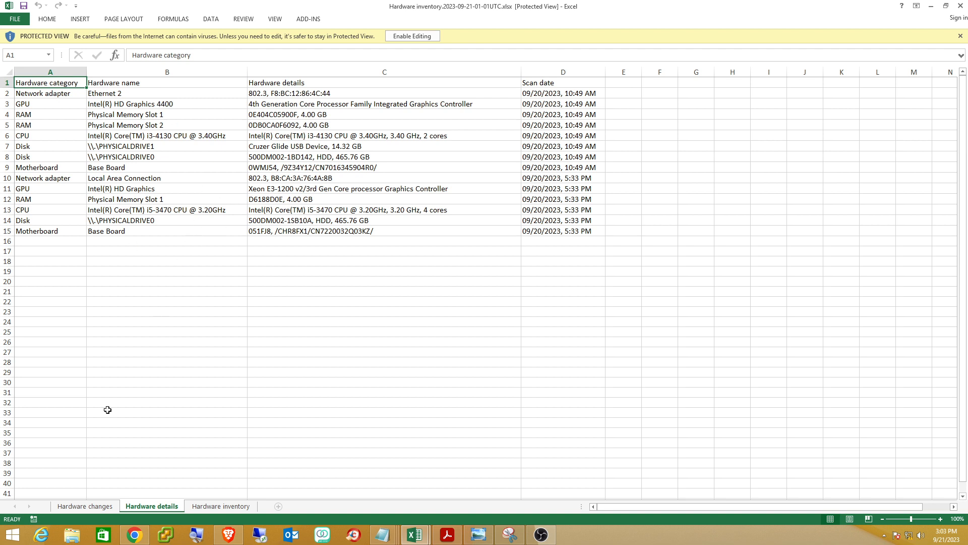
click(87, 506)
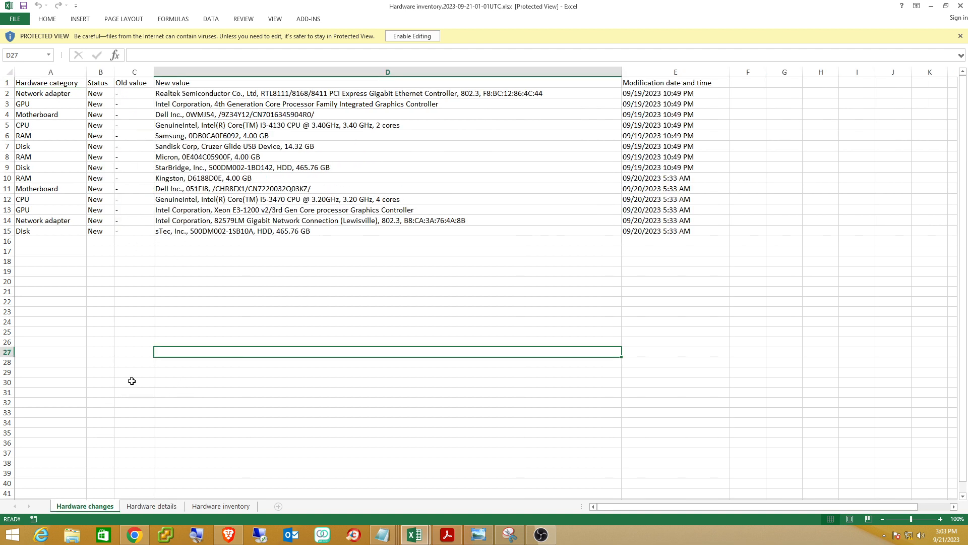
click(125, 381)
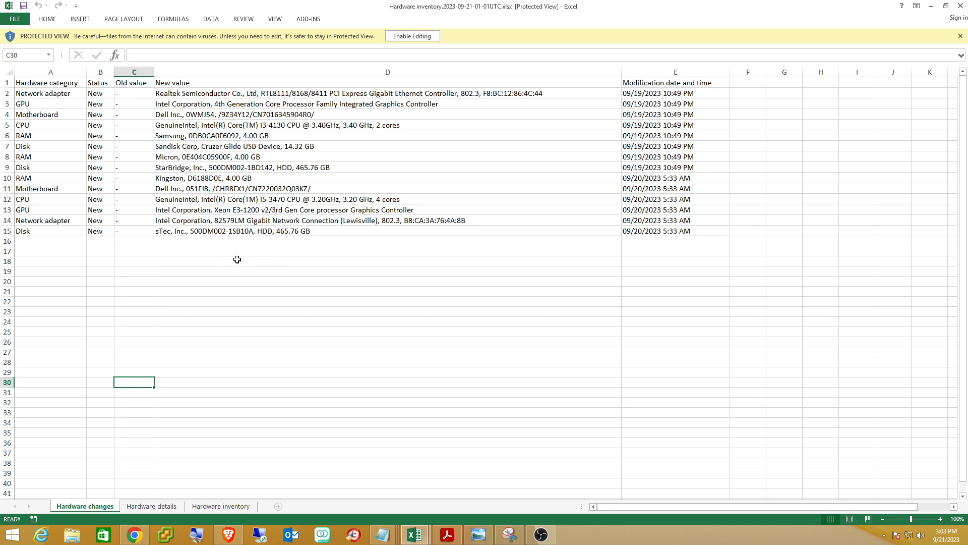
click(217, 507)
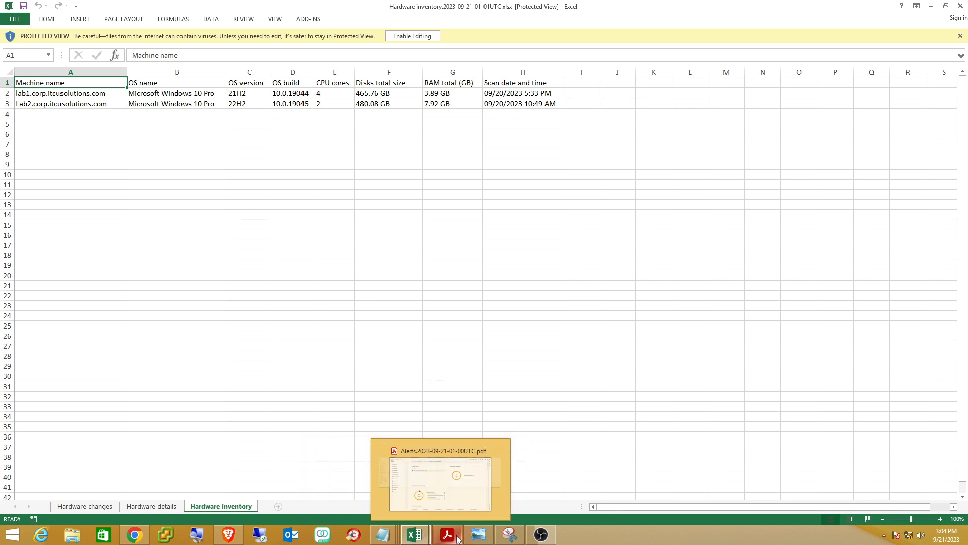
click(452, 500)
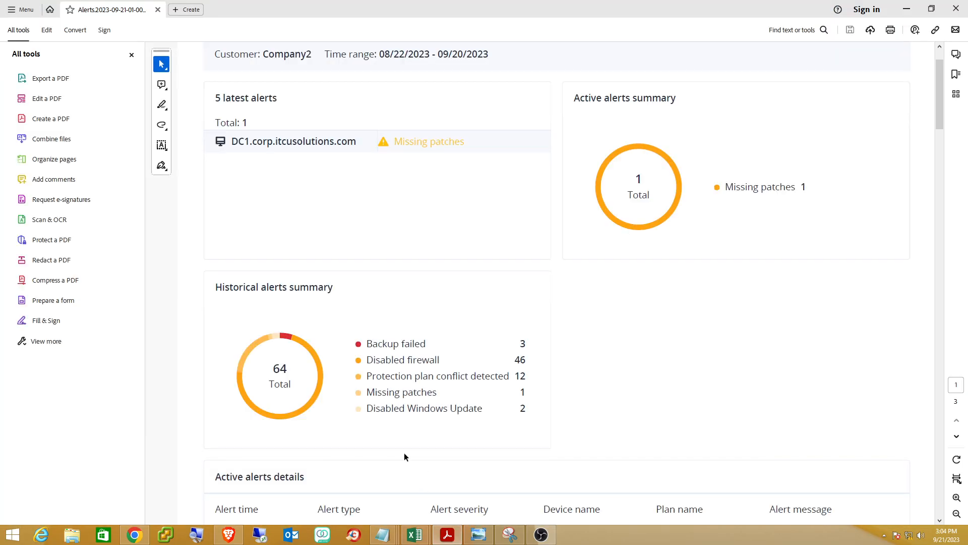
Read through the Alerts PDF showing 1 active Missing patches alert and 64 historical alerts.
scroll(403, 242, down, 4)
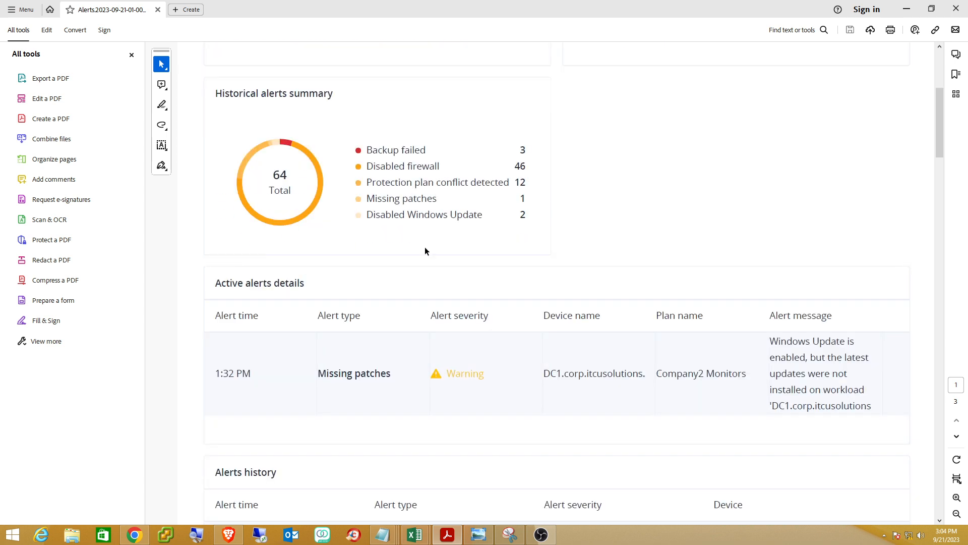
scroll(424, 246, up, 4)
scroll(421, 244, up, 1)
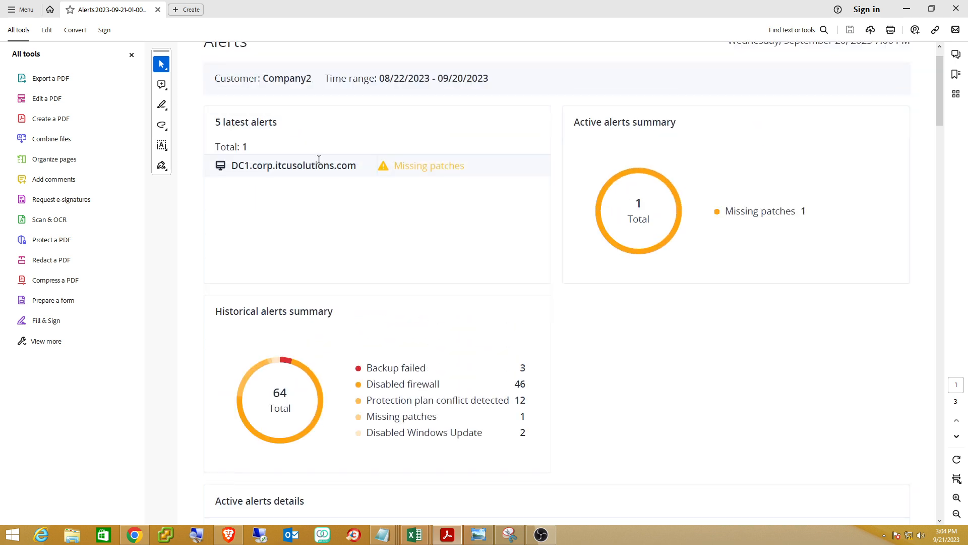
scroll(533, 292, down, 10)
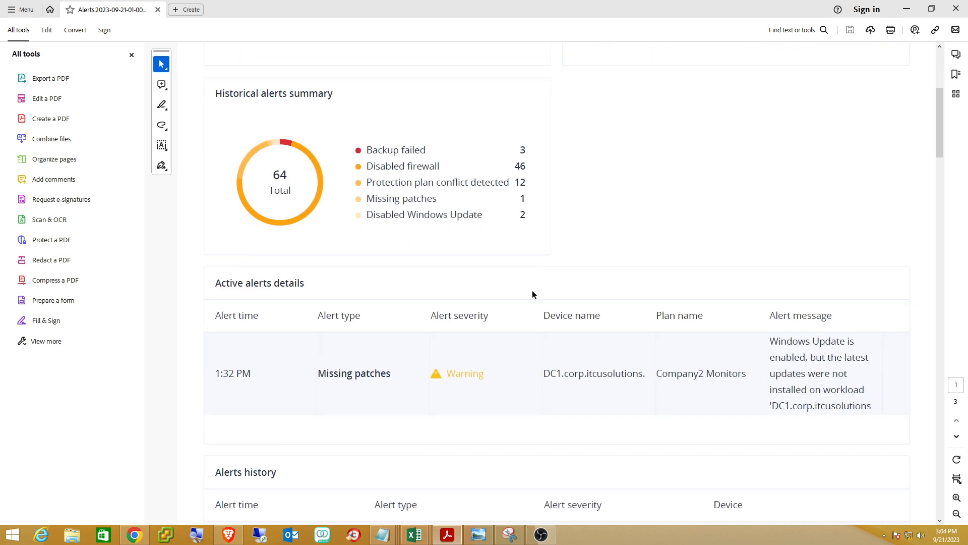
scroll(533, 291, down, 5)
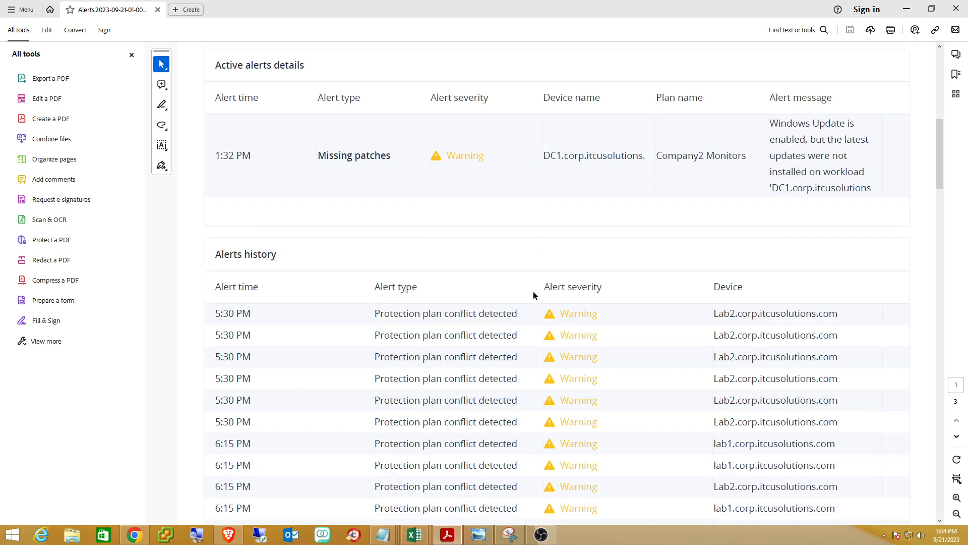
scroll(519, 290, up, 4)
scroll(506, 293, up, 12)
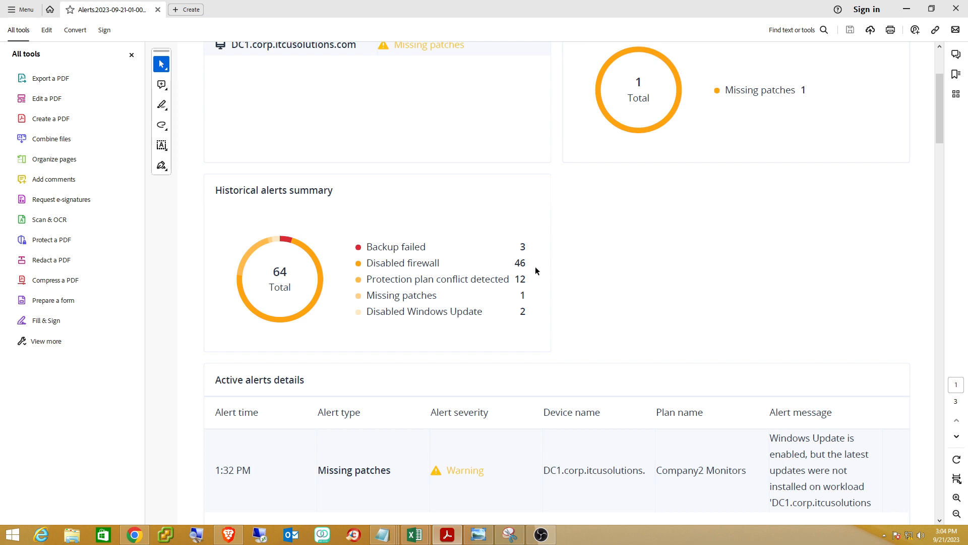
scroll(535, 267, up, 7)
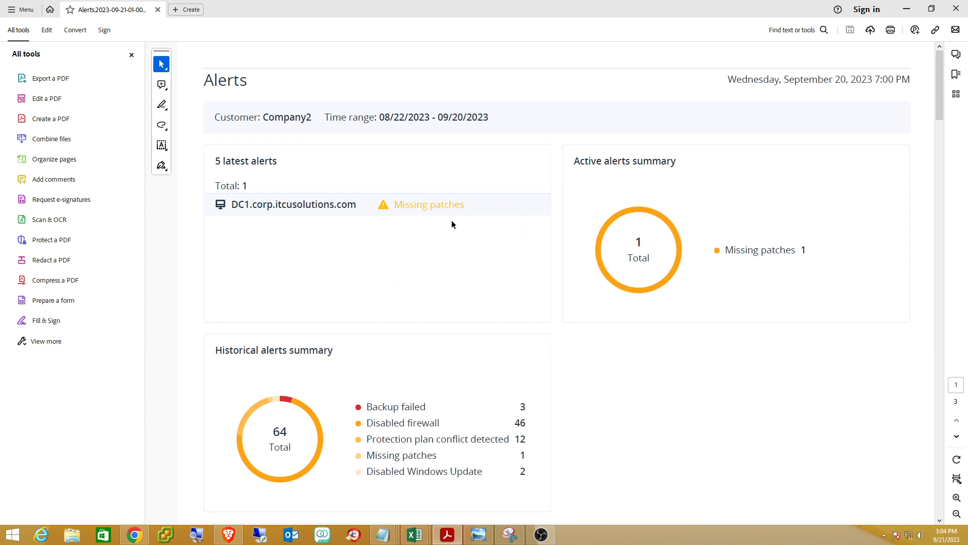
scroll(456, 219, down, 5)
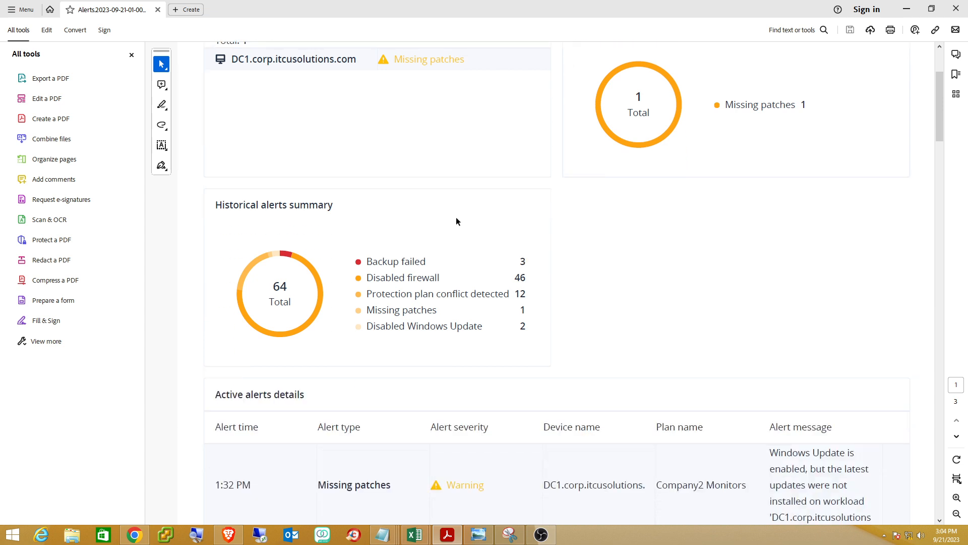
scroll(457, 217, up, 4)
scroll(456, 216, down, 3)
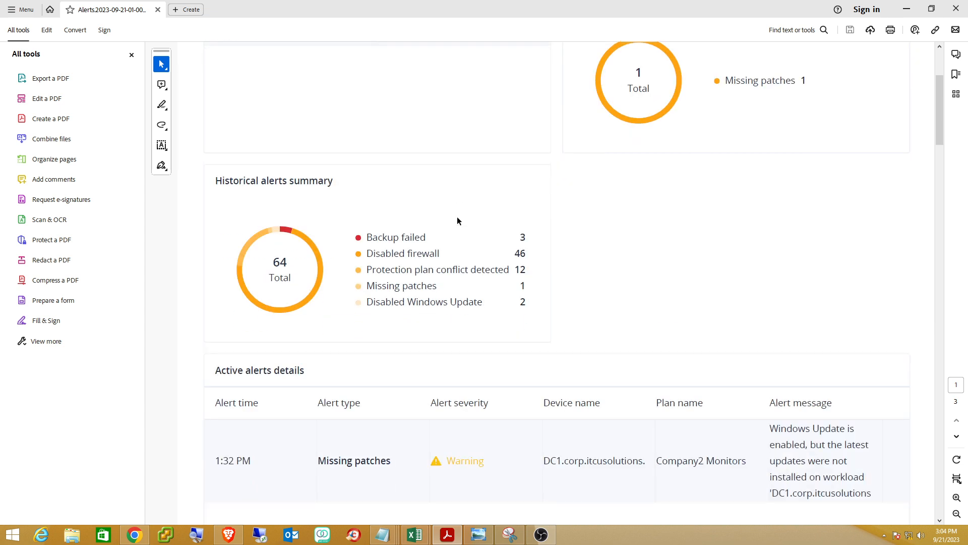
scroll(457, 218, up, 4)
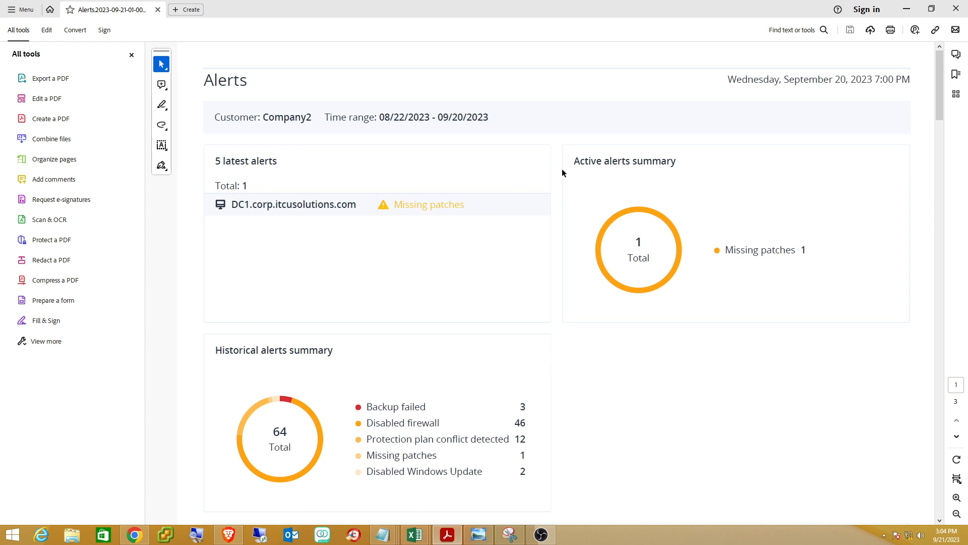
Minimize Acrobat and both inventory workbooks to return to the Company3 Alerts report.
click(907, 10)
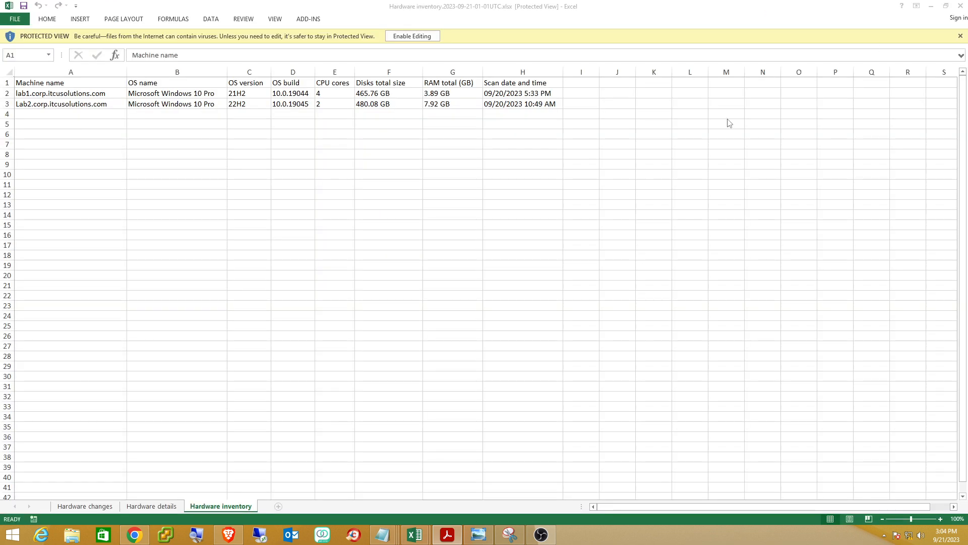
click(931, 7)
click(932, 6)
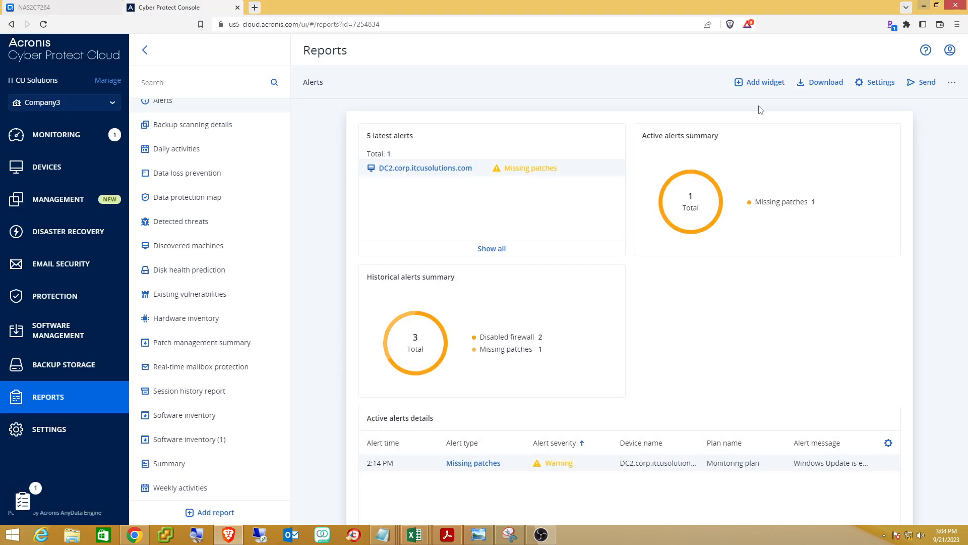